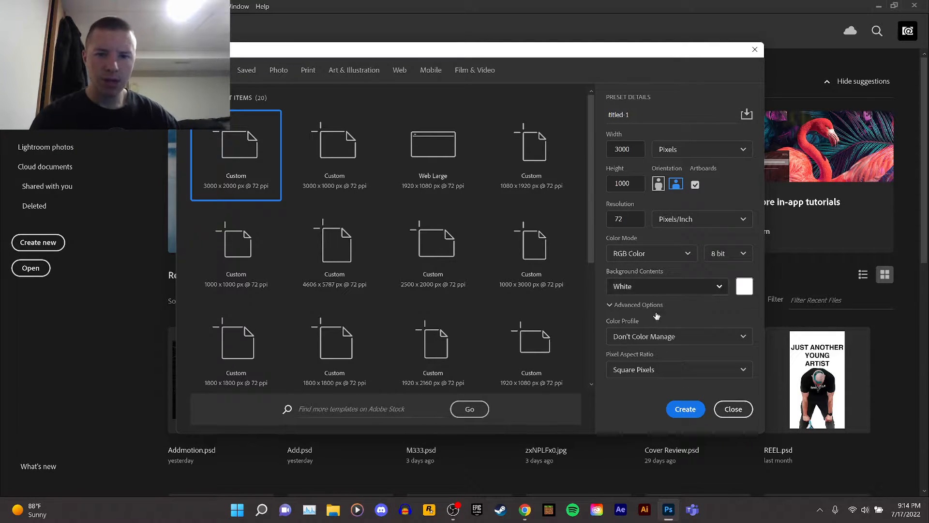
Create a new 3000 x 1000 px document at 72 ppi with an artboard.
click(685, 410)
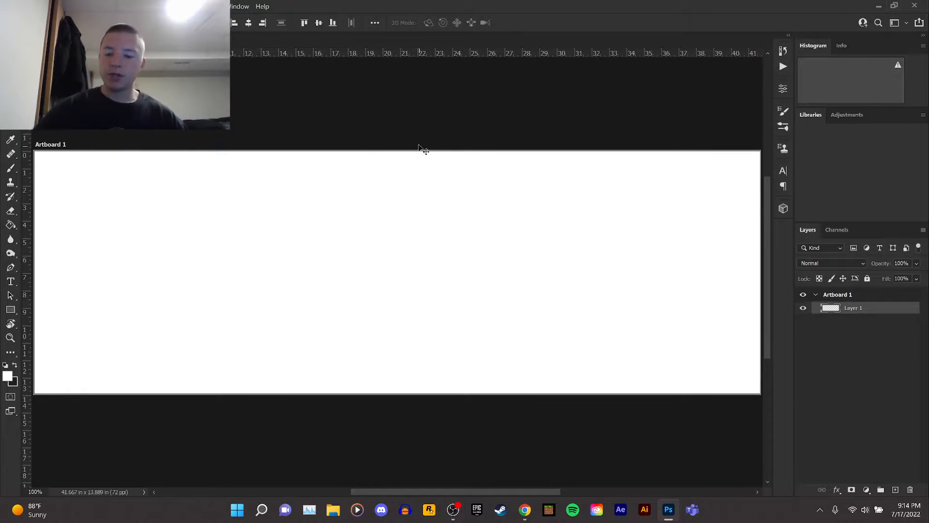
scroll(465, 165, down, 1)
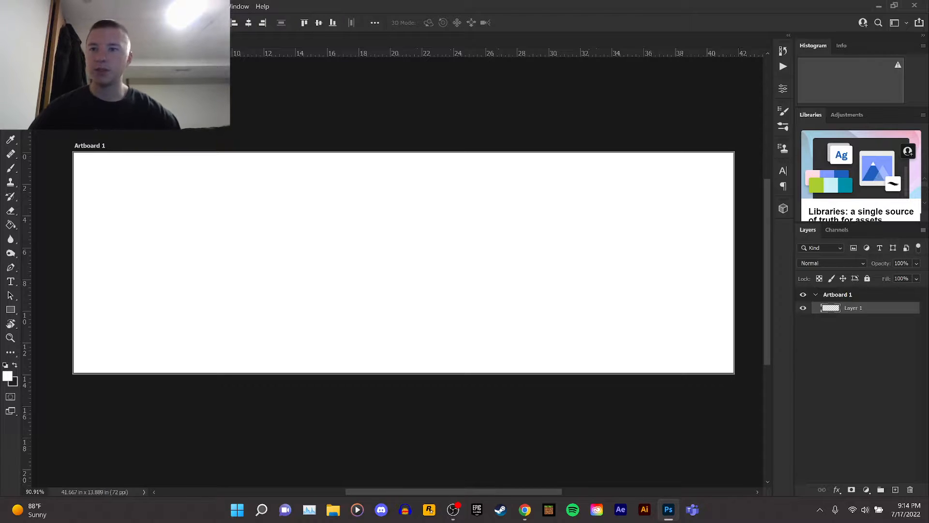
Place the luffy wallpaper image from the Anime Tutorial folder as a linked layer on the artboard and commit it.
click(22, 6)
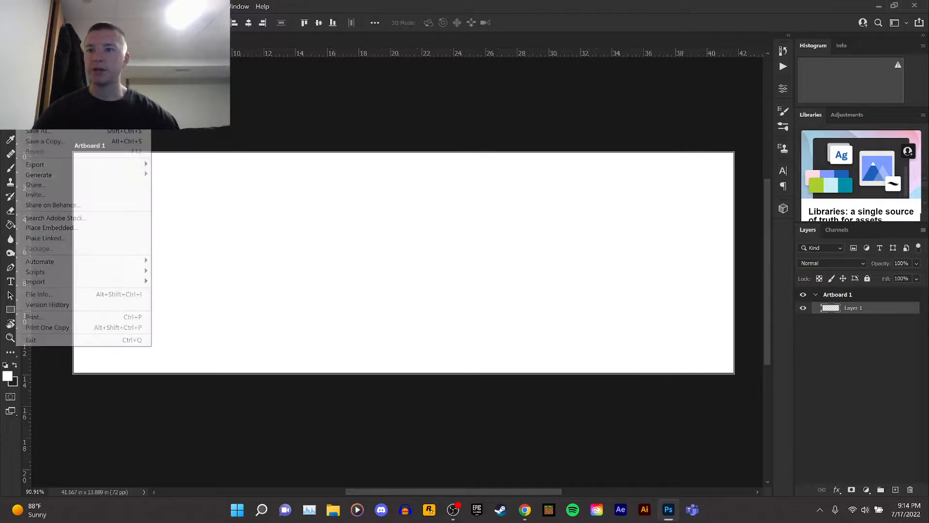
click(65, 237)
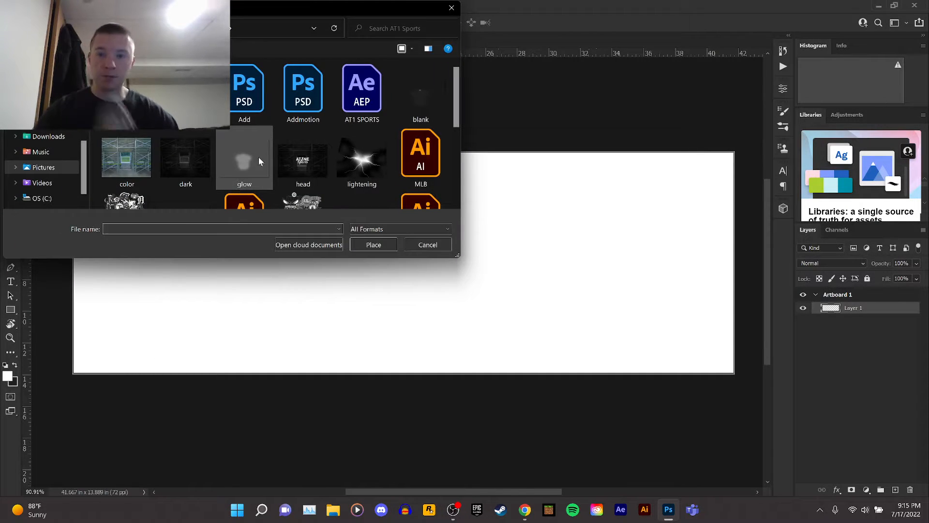
scroll(42, 152, up, 5)
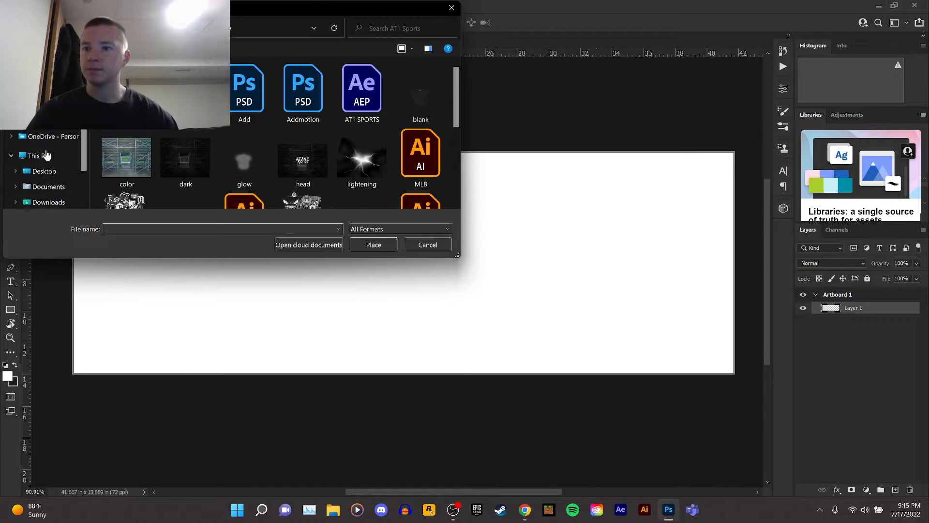
click(170, 28)
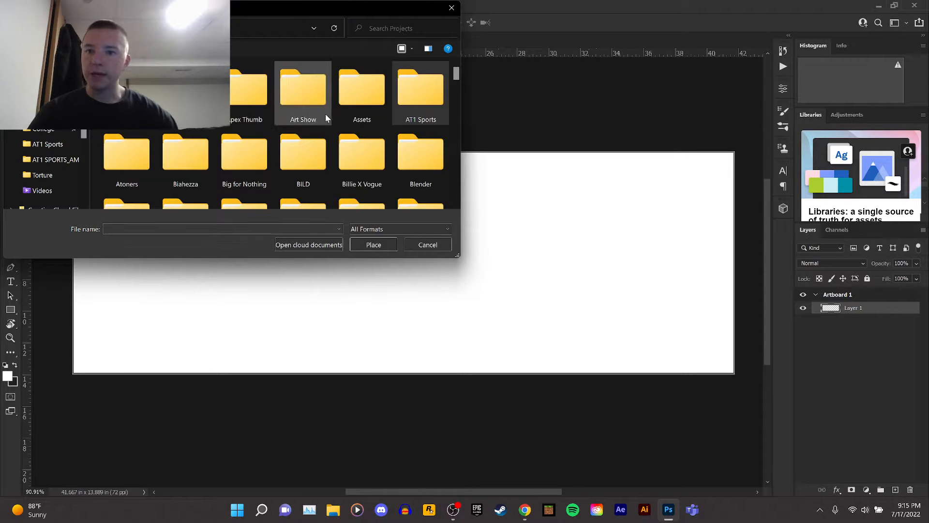
click(185, 92)
double_click(186, 91)
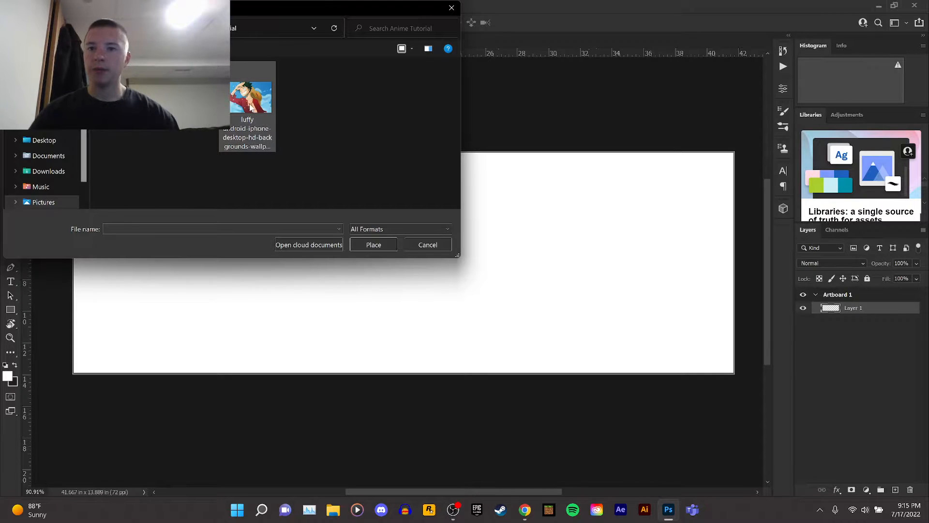
drag(250, 105, 360, 220)
click(373, 244)
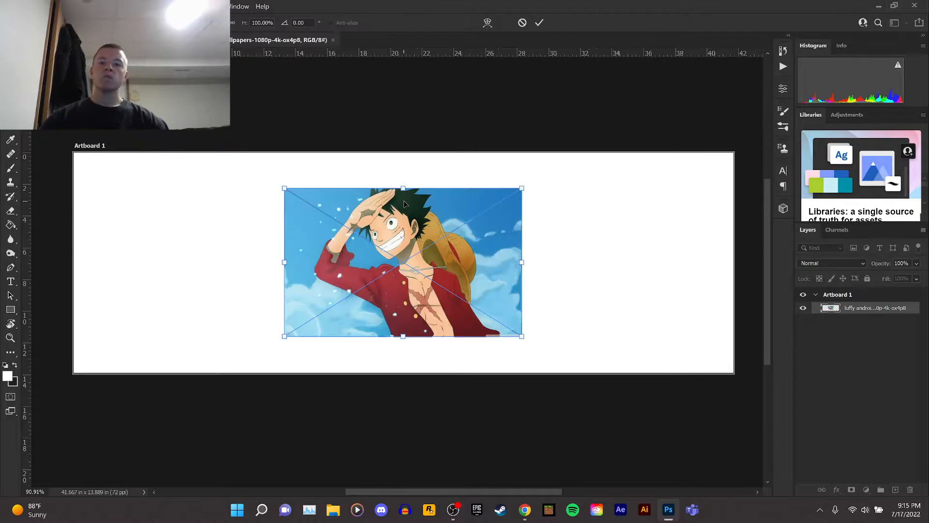
right_click(405, 204)
key(Return)
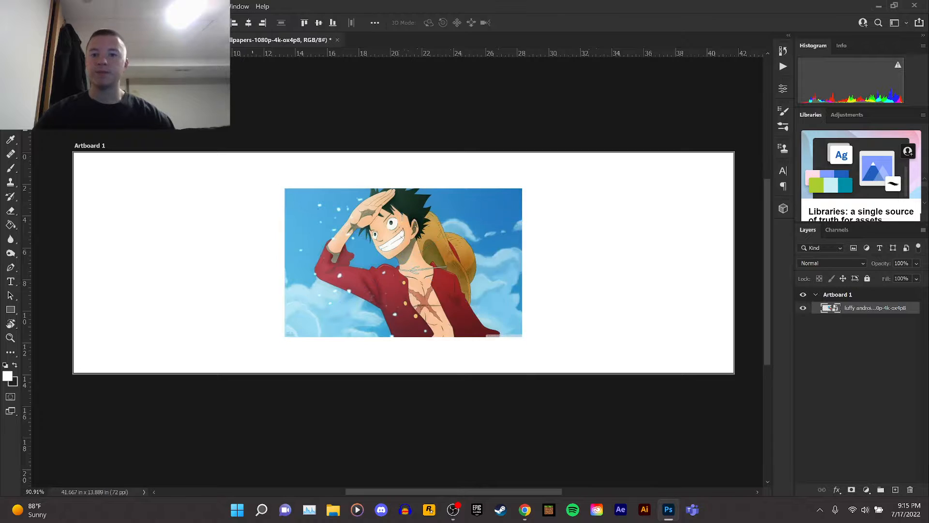
Place the 386761 image from the same folder as an embedded layer and commit it.
click(10, 6)
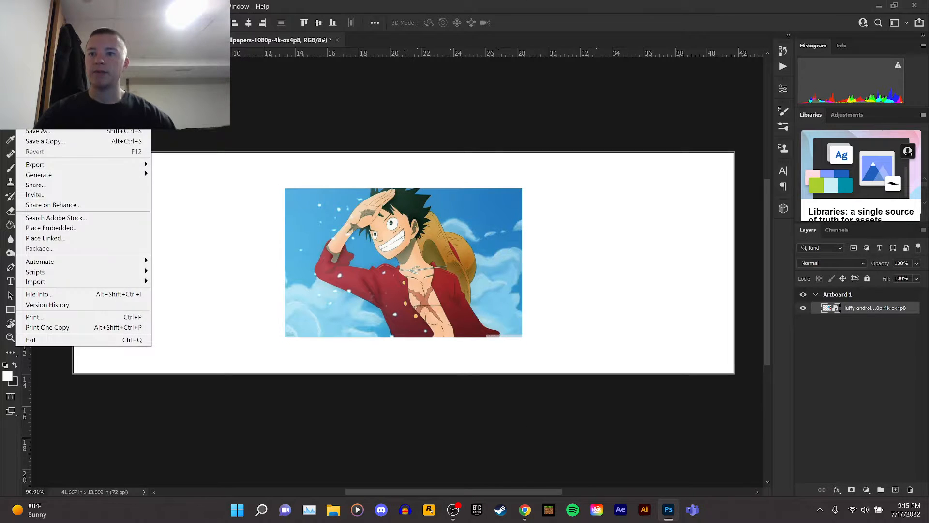
click(59, 230)
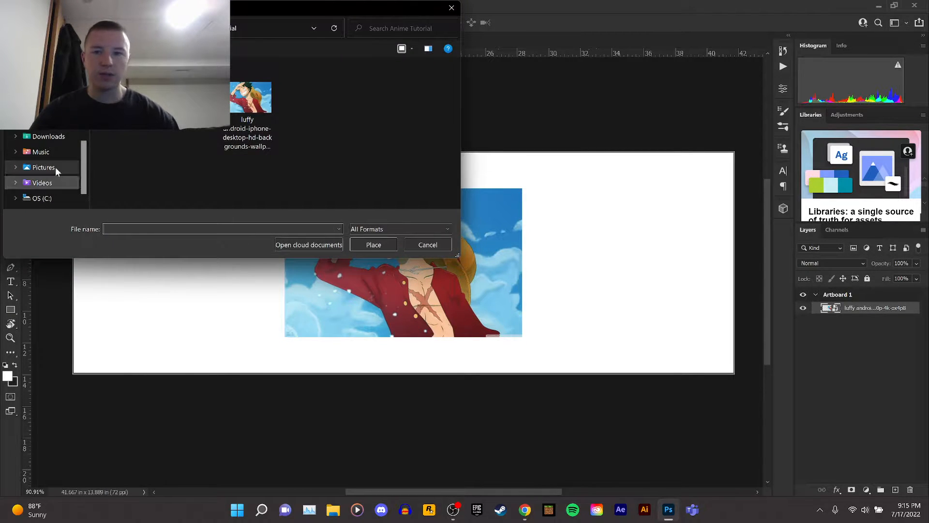
click(190, 104)
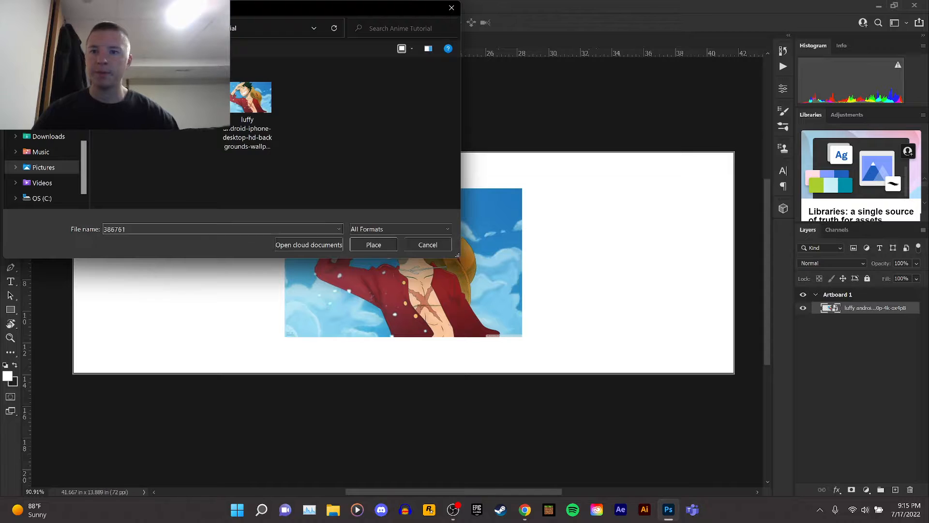
click(376, 246)
right_click(424, 212)
click(435, 216)
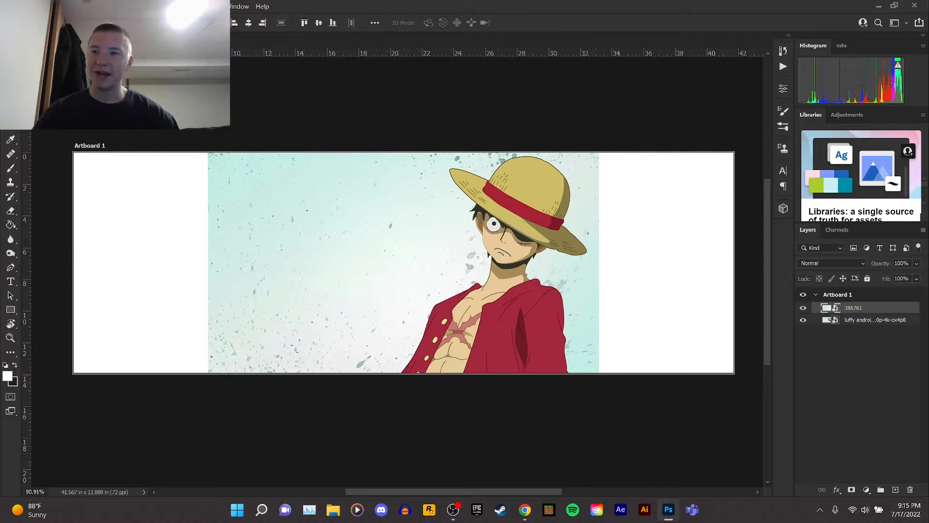
Try twice to place the 1_MerryGo image as an embedded layer, dismissing the error each time.
click(21, 6)
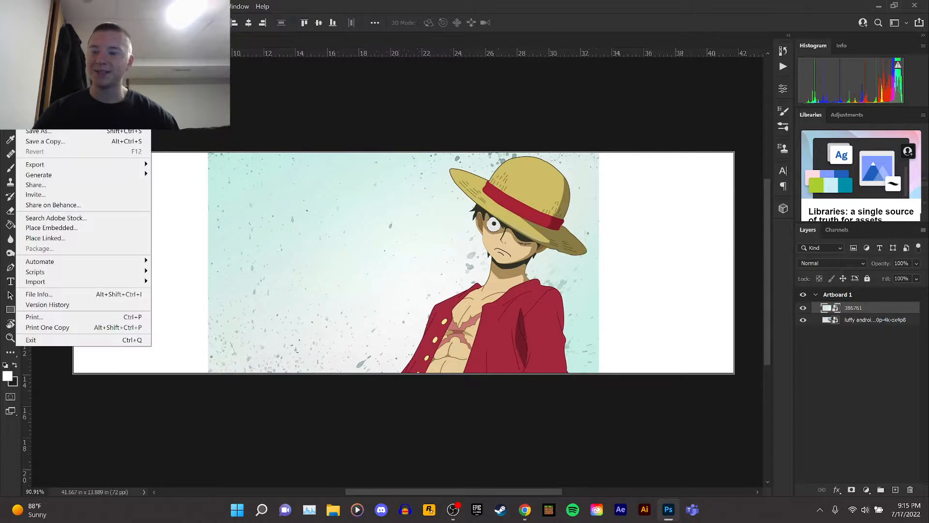
click(70, 229)
click(134, 103)
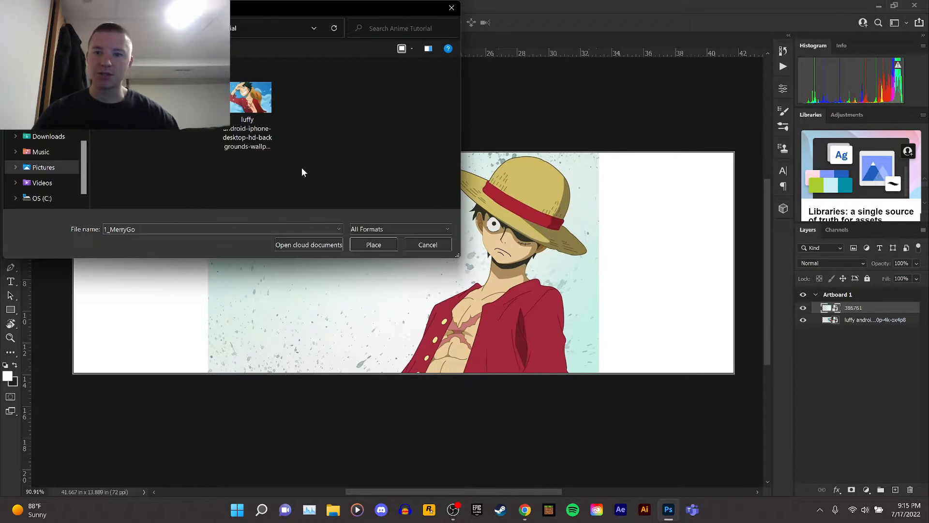
click(358, 246)
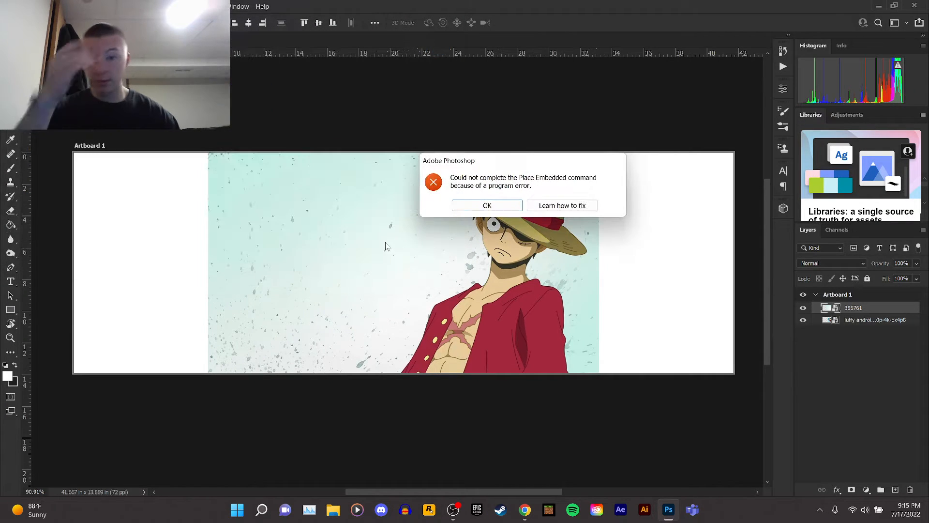
click(487, 205)
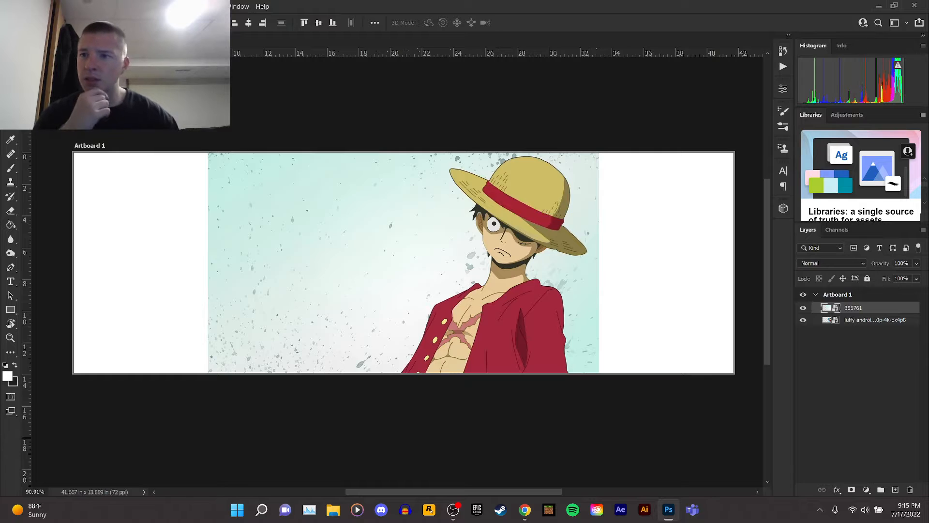
click(8, 6)
click(75, 229)
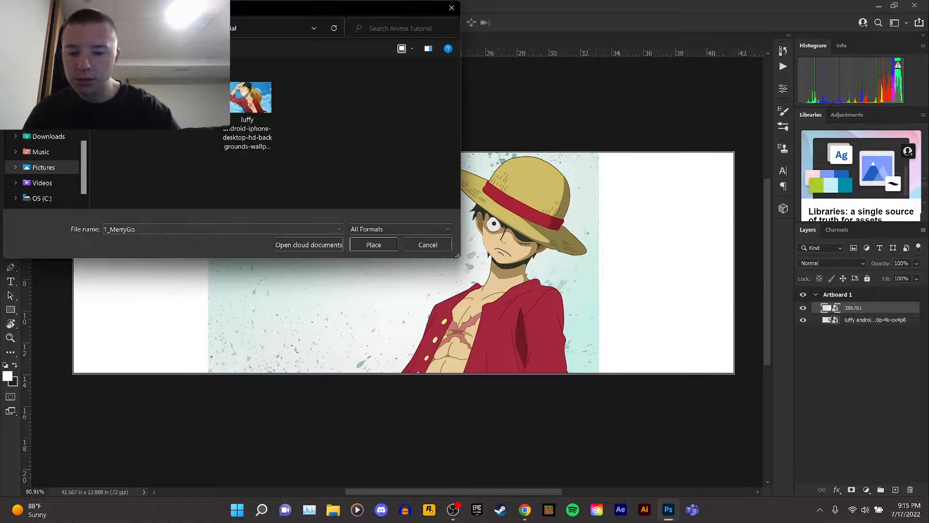
scroll(251, 133, down, 1)
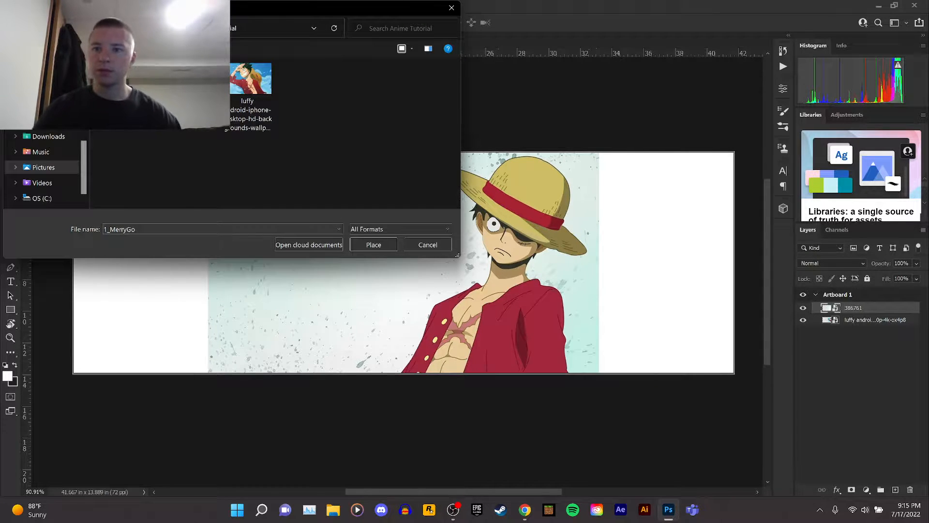
click(381, 248)
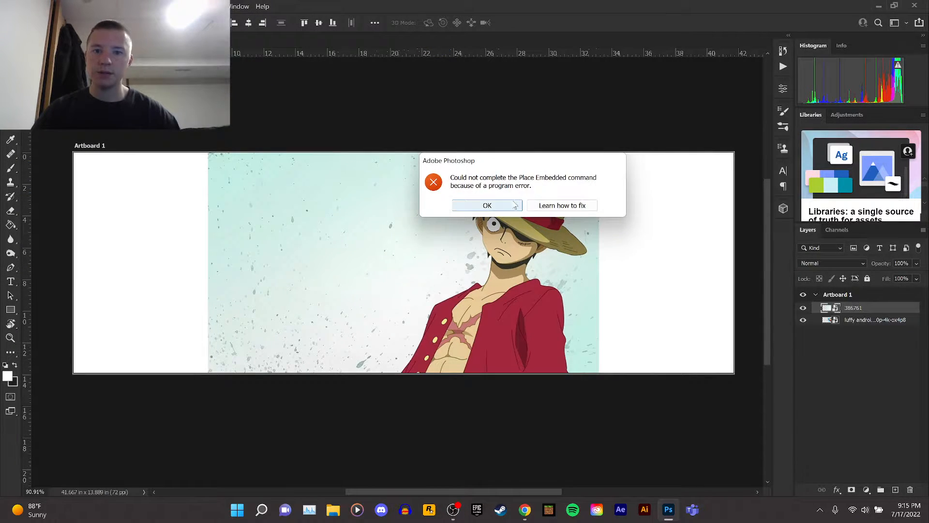
click(483, 263)
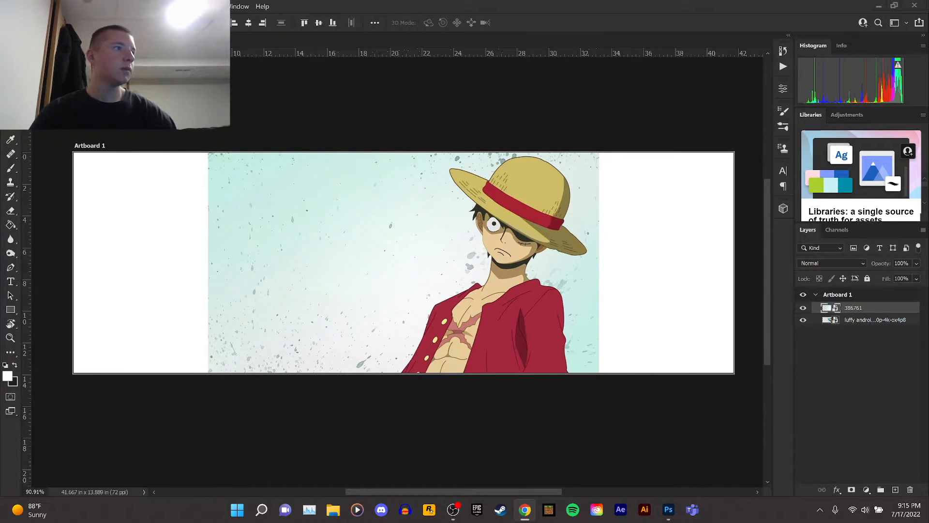
Switch to Chrome and search Google for going marry HQ pictures.
drag(928, 183, 377, 10)
click(525, 9)
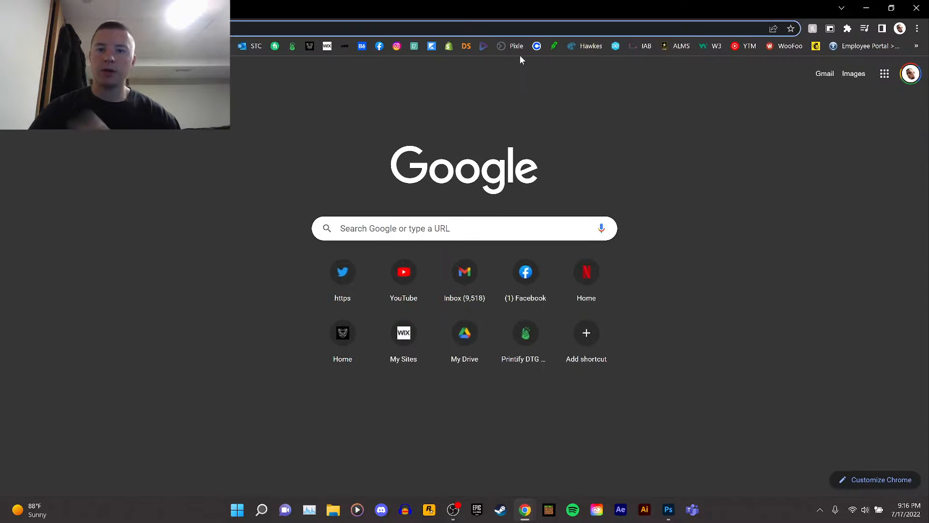
text(going ma)
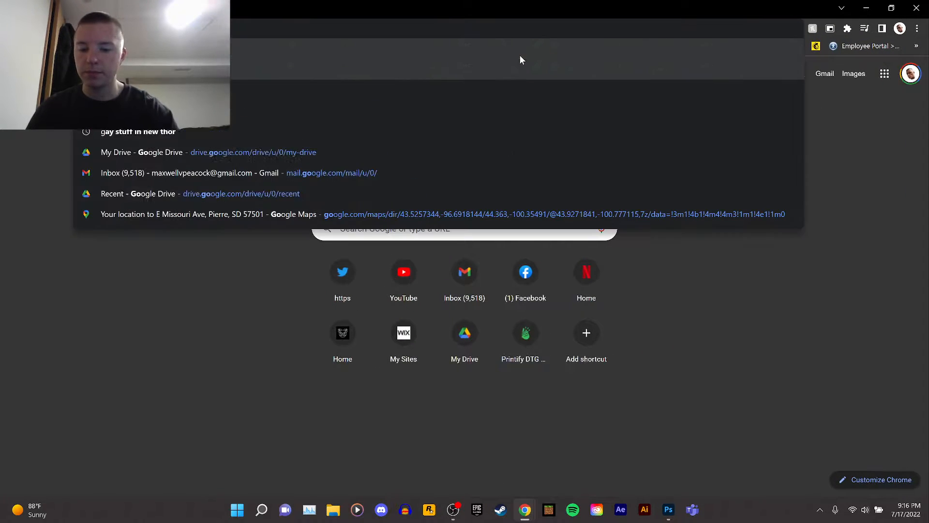
key(BackSpace)
text(erry)
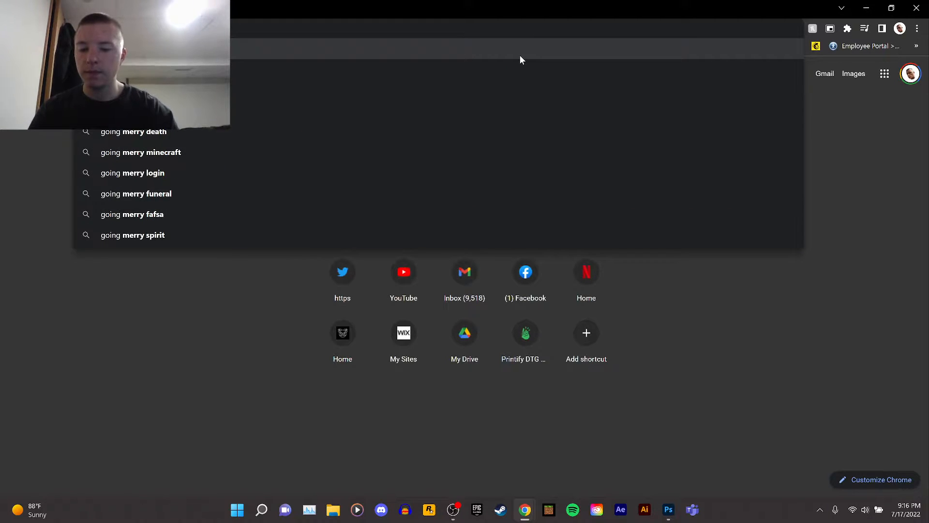
text(ing trends)
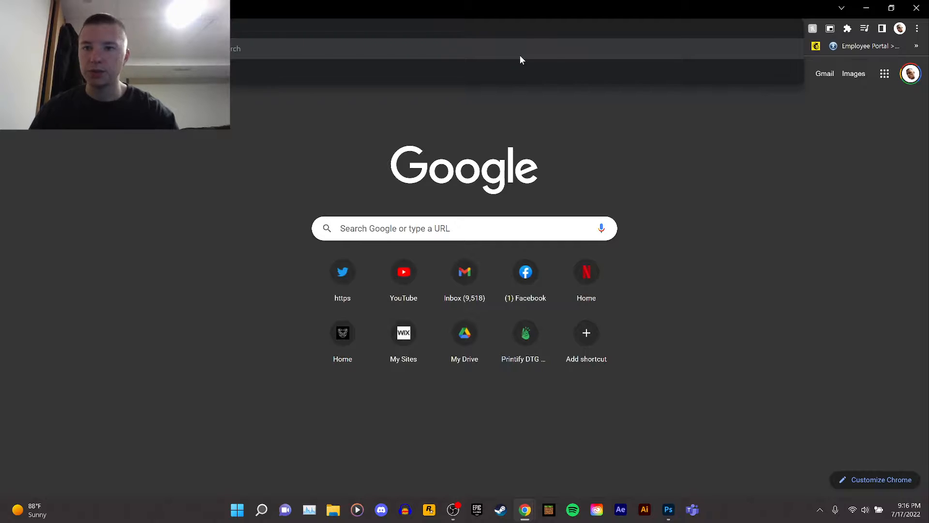
key(Return)
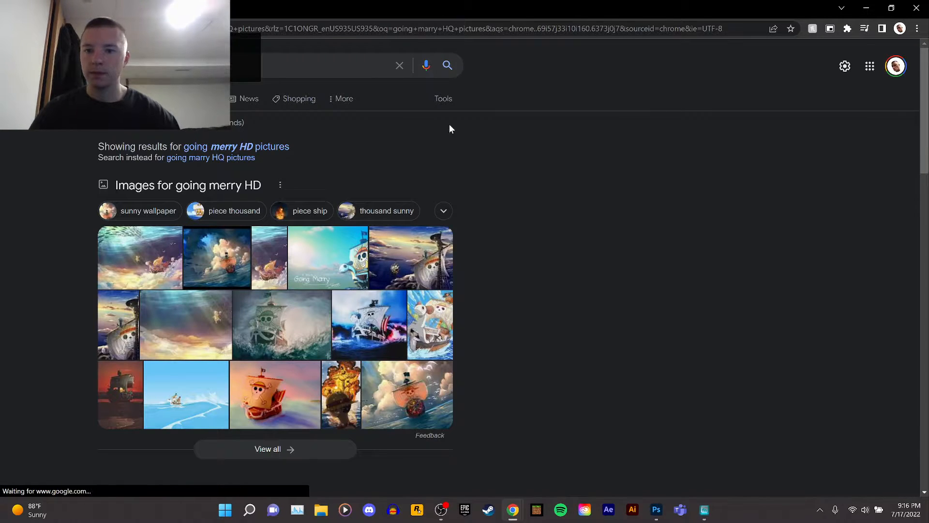
Browse the Google image results for Going Merry pictures, previewing candidate wallpapers.
click(151, 98)
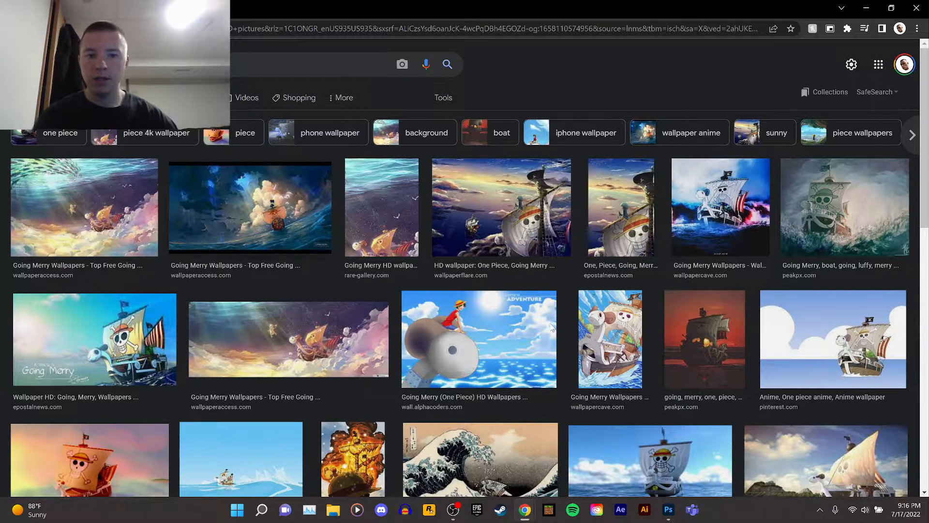
scroll(551, 328, down, 2)
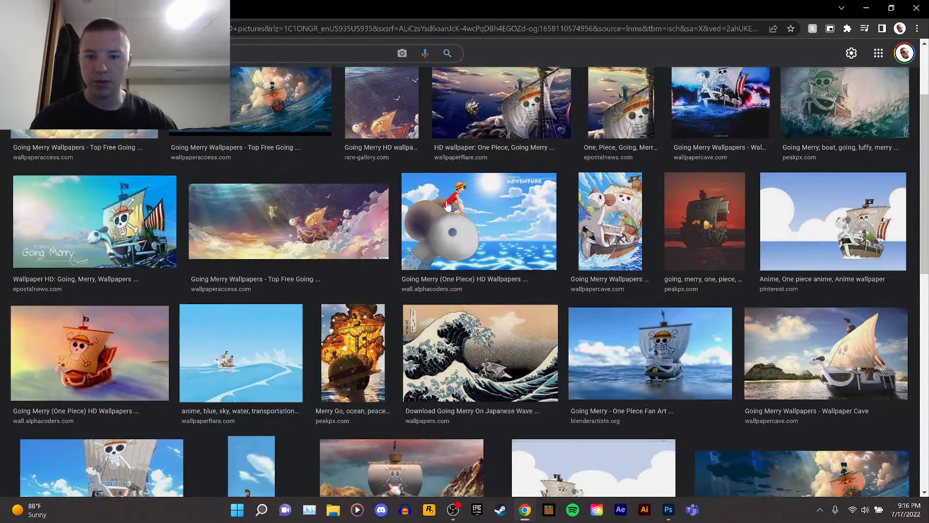
scroll(447, 205, down, 7)
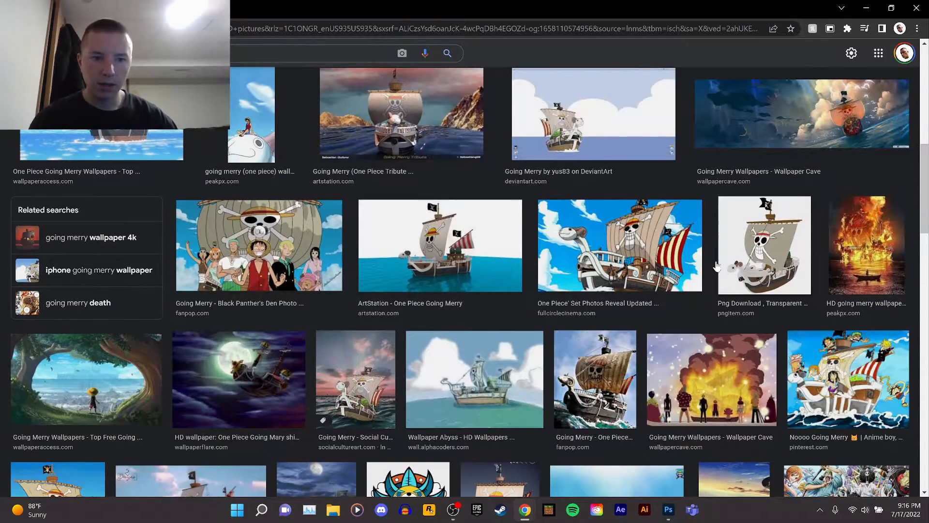
scroll(716, 266, down, 5)
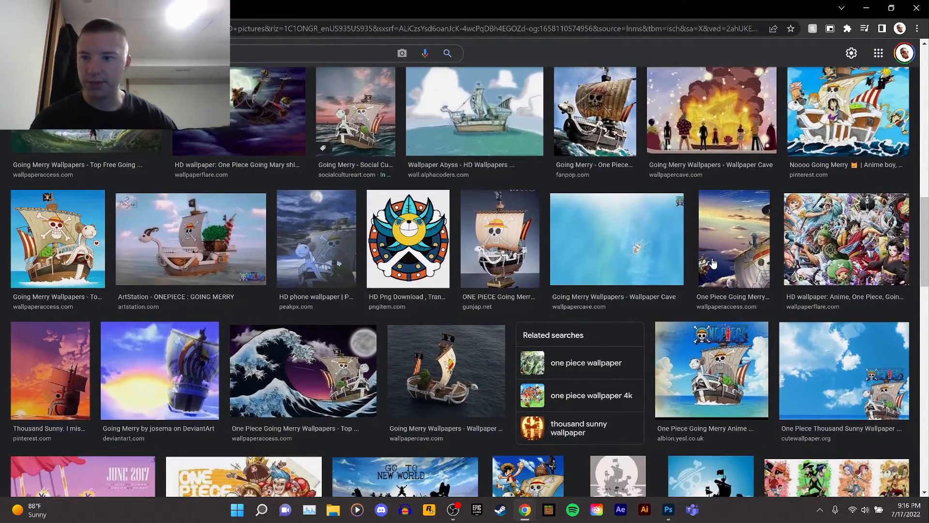
scroll(713, 263, down, 4)
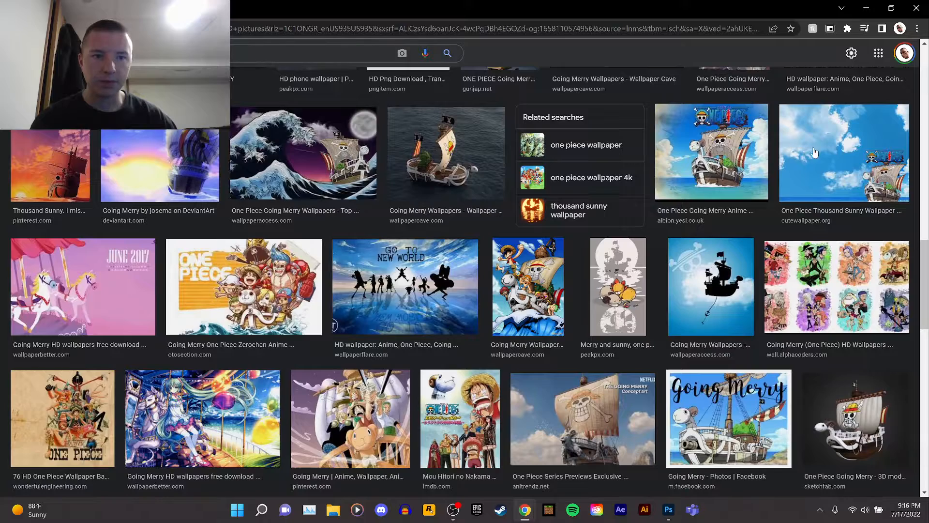
click(816, 148)
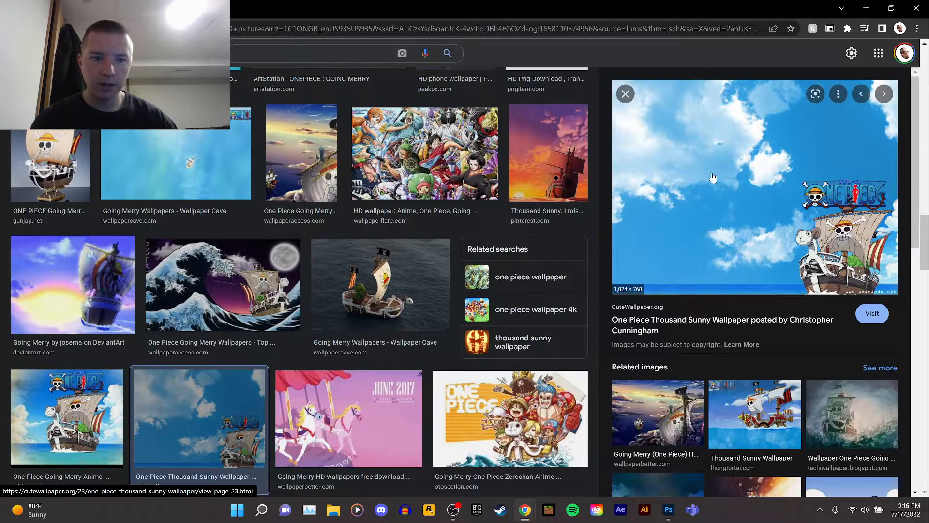
right_click(713, 173)
key(Escape)
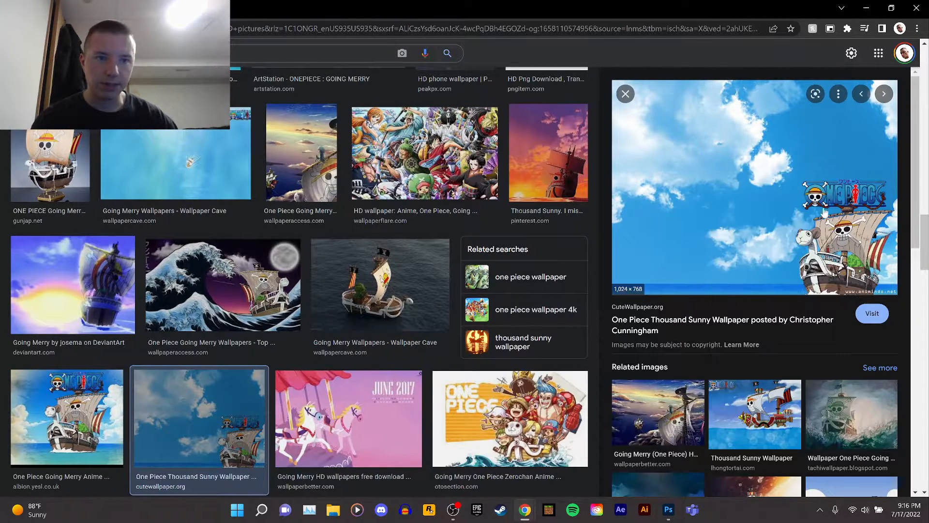
scroll(775, 239, down, 6)
scroll(848, 336, down, 2)
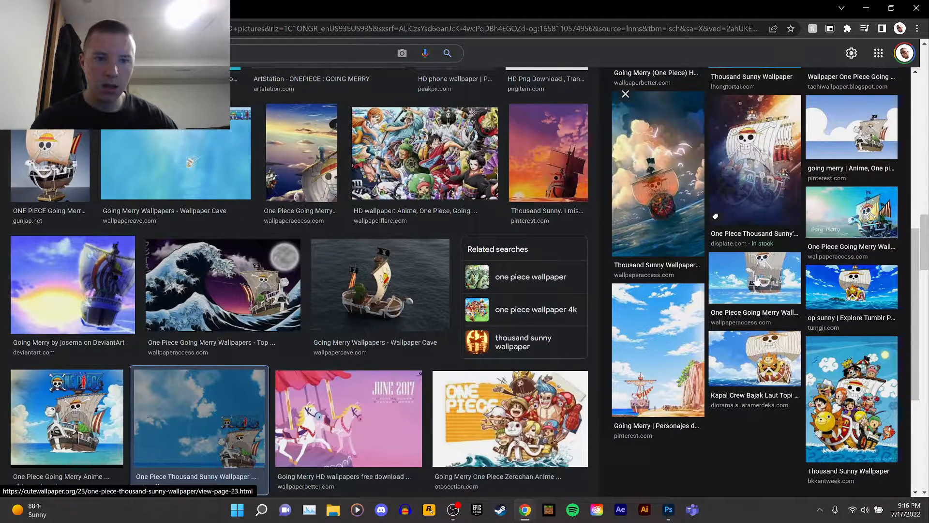
Open the 1920 x 1080 One Piece Going Merry wallpaper in a new tab.
click(756, 282)
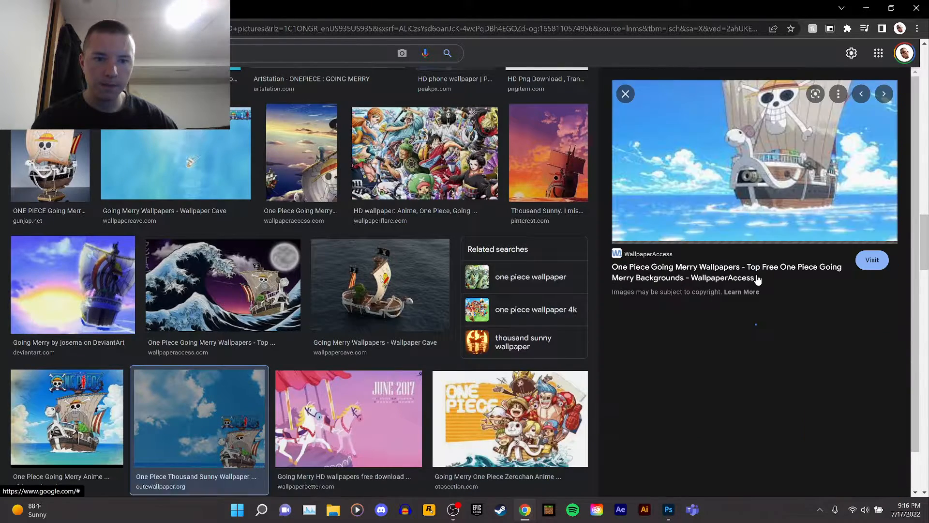
right_click(719, 179)
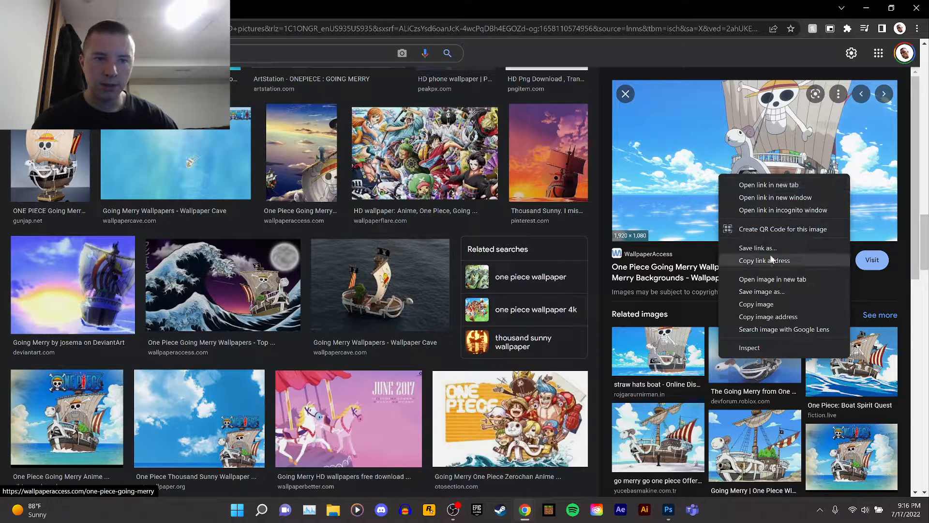
click(772, 279)
click(241, 8)
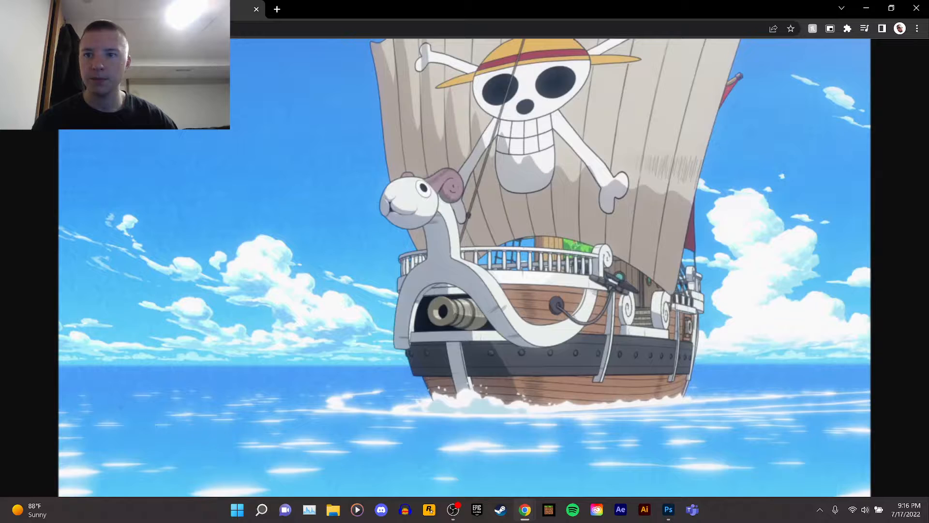
Save the image as 6303207.PNG in the Anime Tutorial folder, then close the tab and the browser.
right_click(512, 219)
click(521, 243)
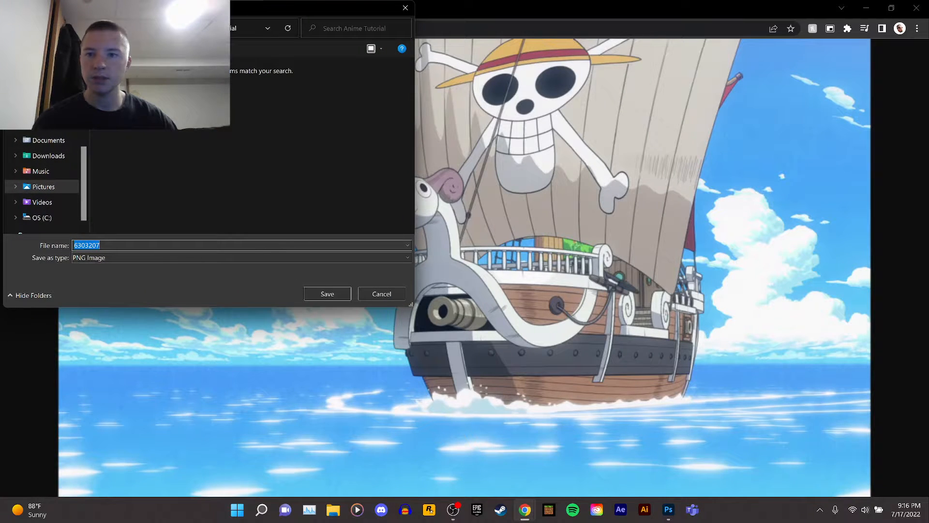
click(114, 243)
text(.PNG)
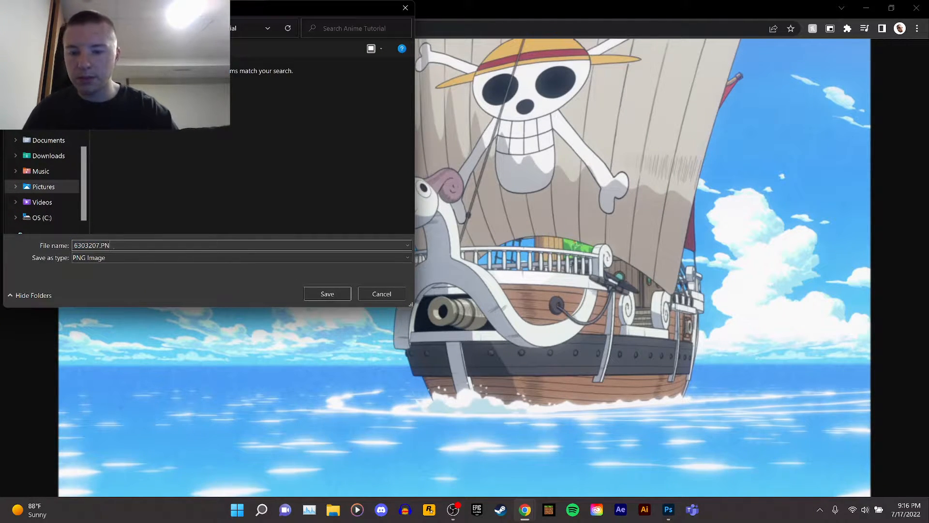
key(Return)
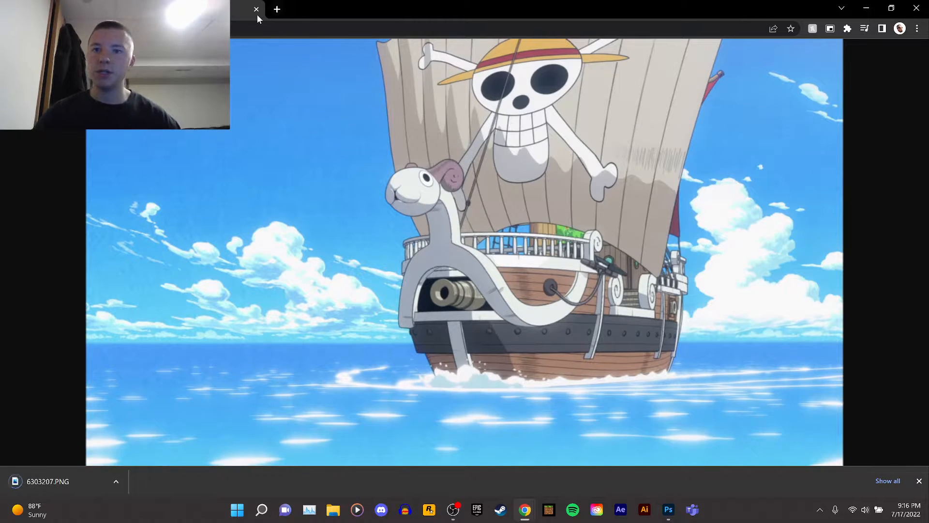
click(256, 10)
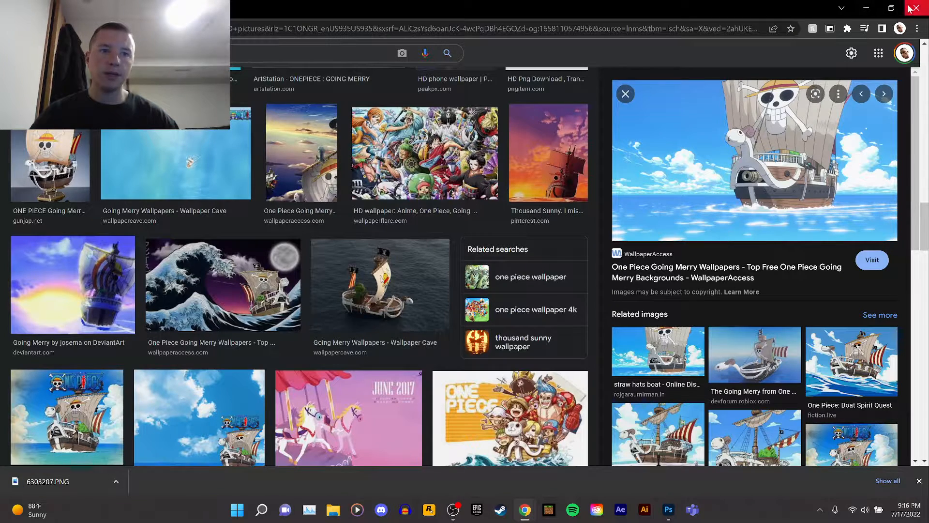
click(916, 7)
Place the 6303207 image from the Anime Tutorial folder as an embedded layer on the artboard and commit it.
click(21, 6)
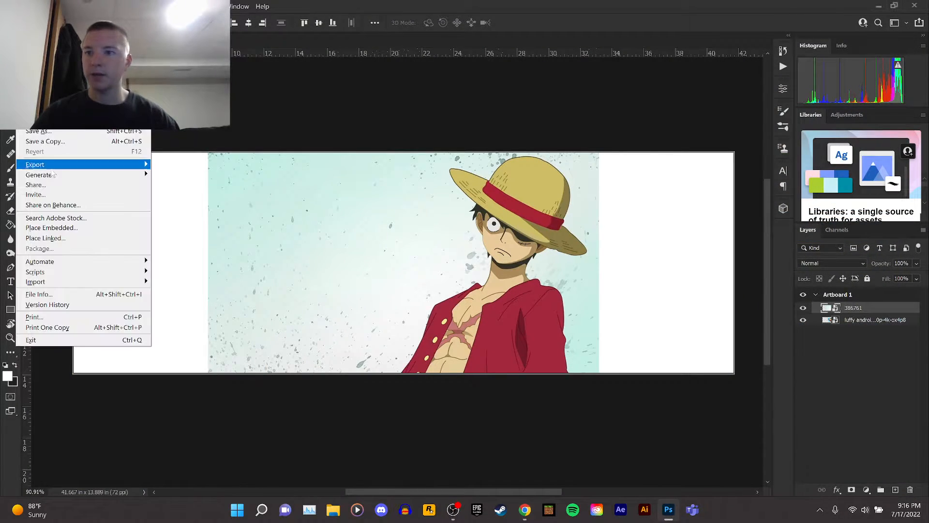
click(68, 228)
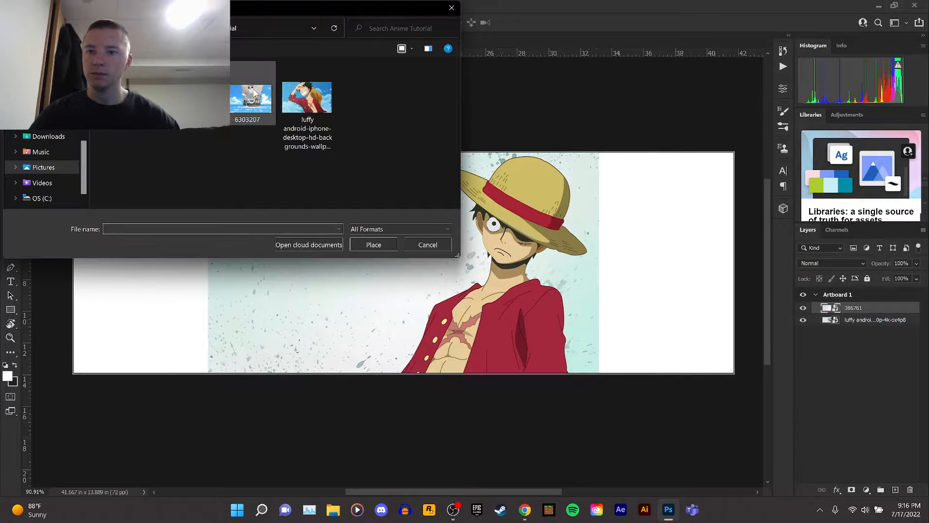
double_click(254, 91)
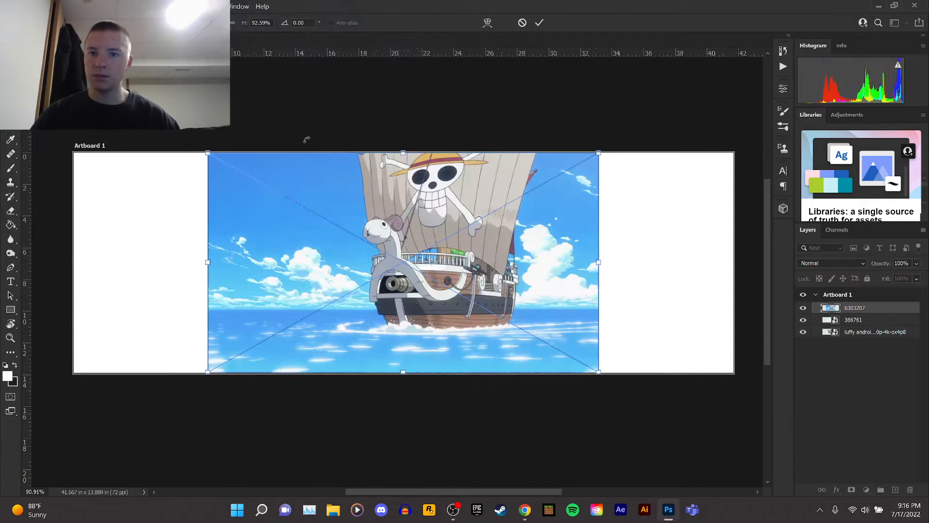
right_click(396, 207)
click(404, 209)
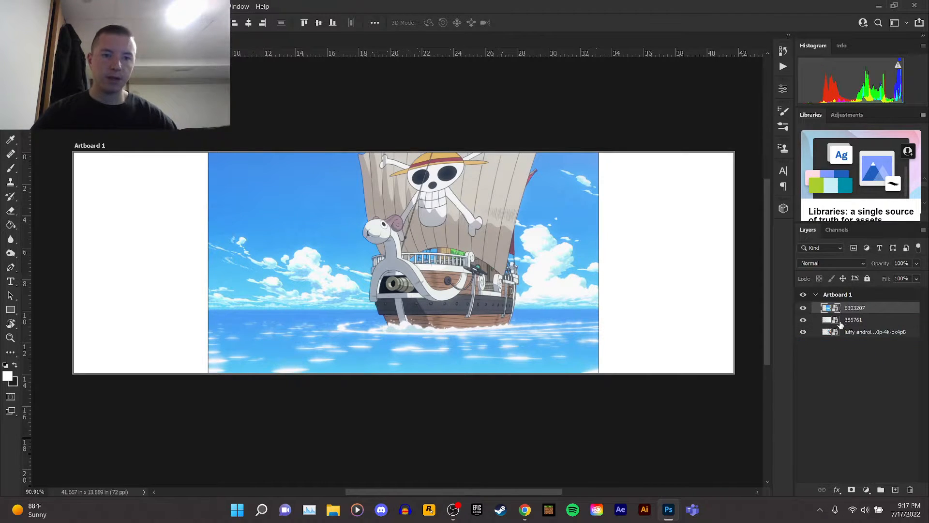
Move the 6303207 layer to the bottom of the layer stack.
drag(854, 309, 861, 338)
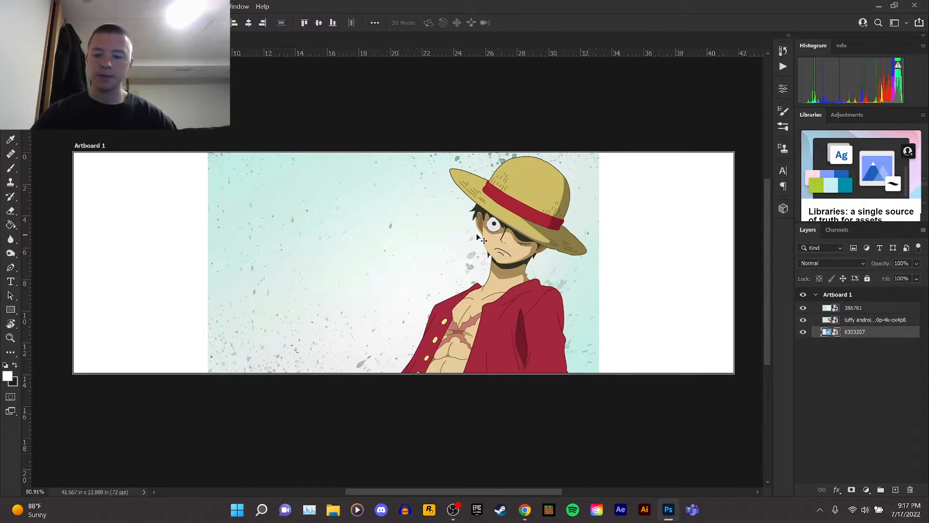
key(ctrl+s)
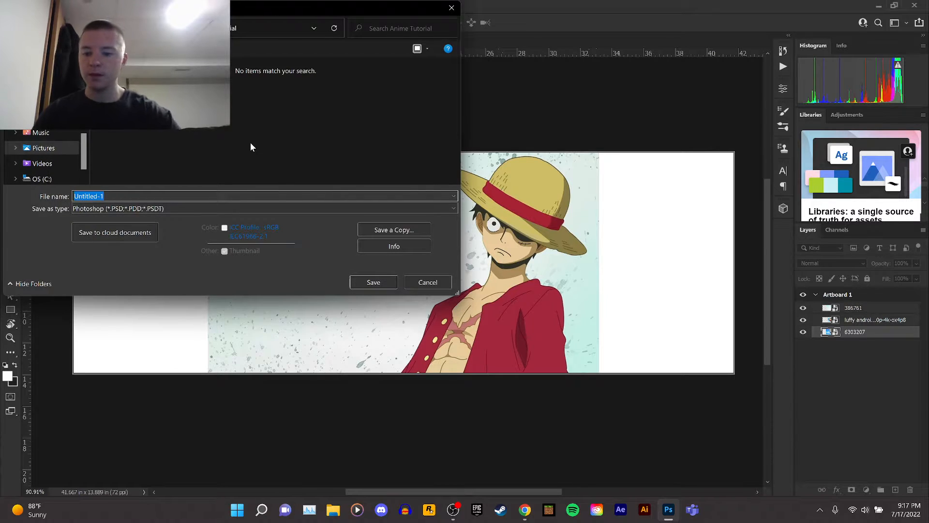
text(tU)
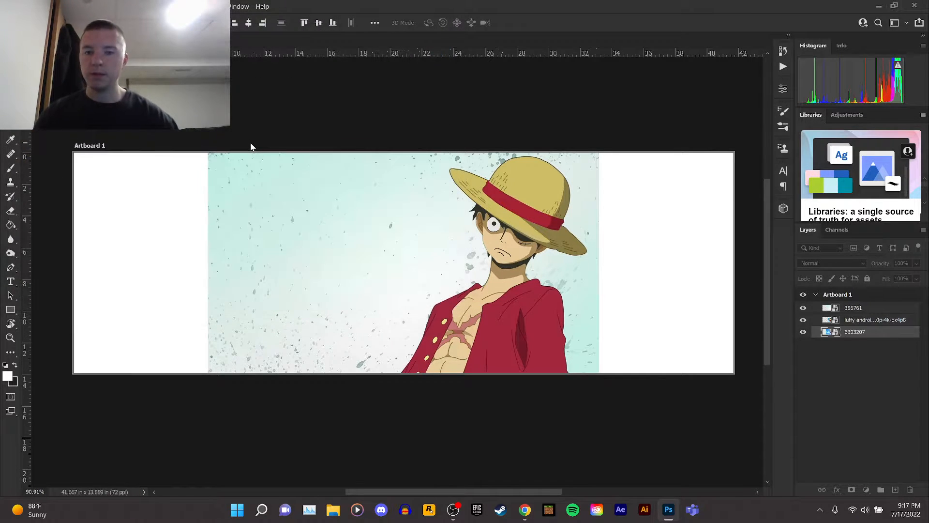
Shift the 386761 image toward the artboard's right edge and move the luffy wallpaper layer to the top of the stack.
drag(494, 223, 629, 223)
click(847, 321)
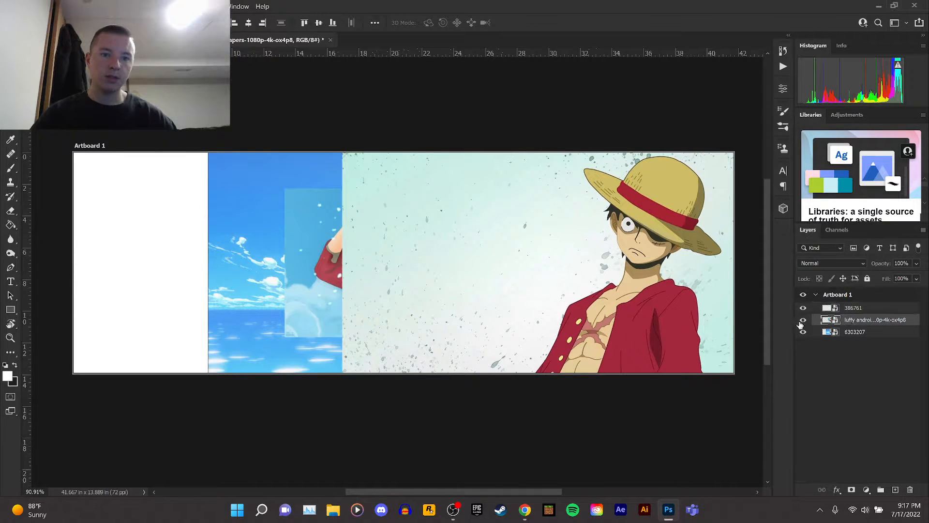
drag(863, 321, 859, 308)
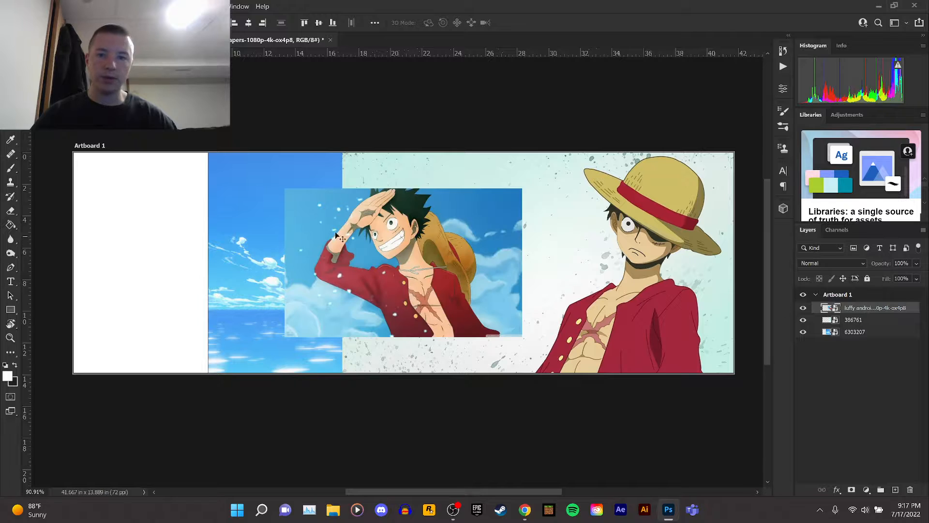
Move and scale the luffy wallpaper to about 150% so it fills the artboard's left side.
drag(467, 242, 252, 277)
key(ctrl+t)
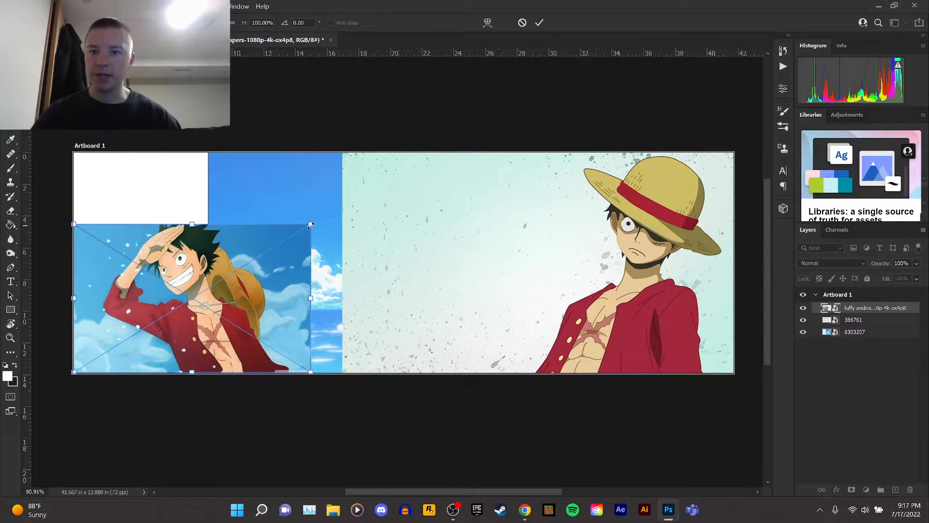
drag(311, 224, 425, 150)
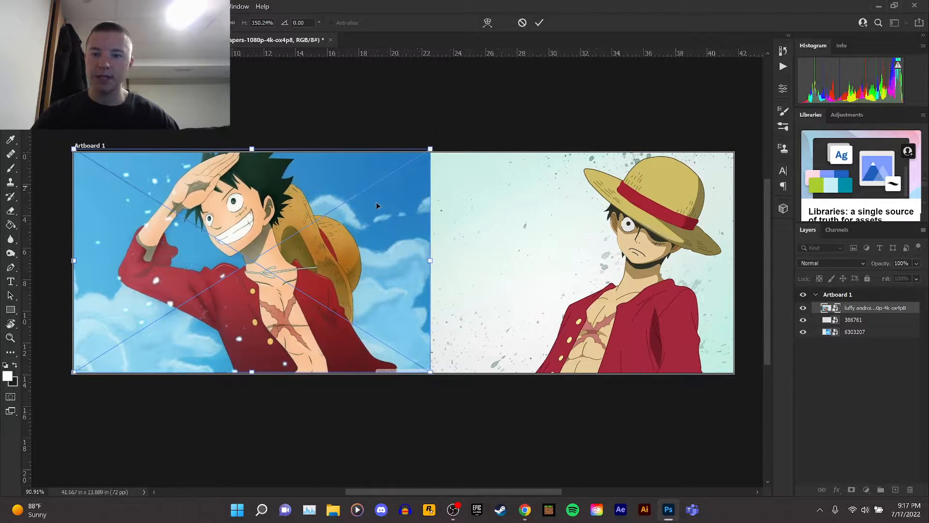
drag(363, 217, 349, 221)
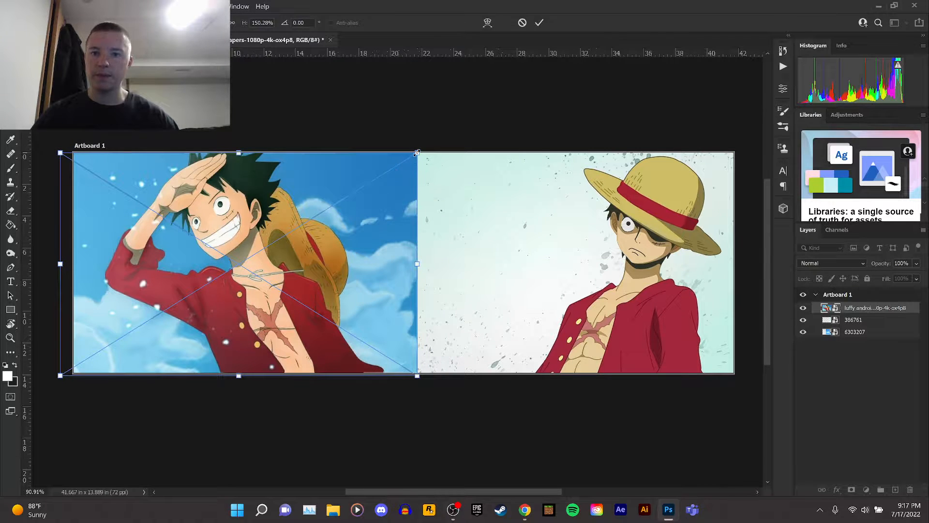
drag(416, 153, 417, 152)
key(Return)
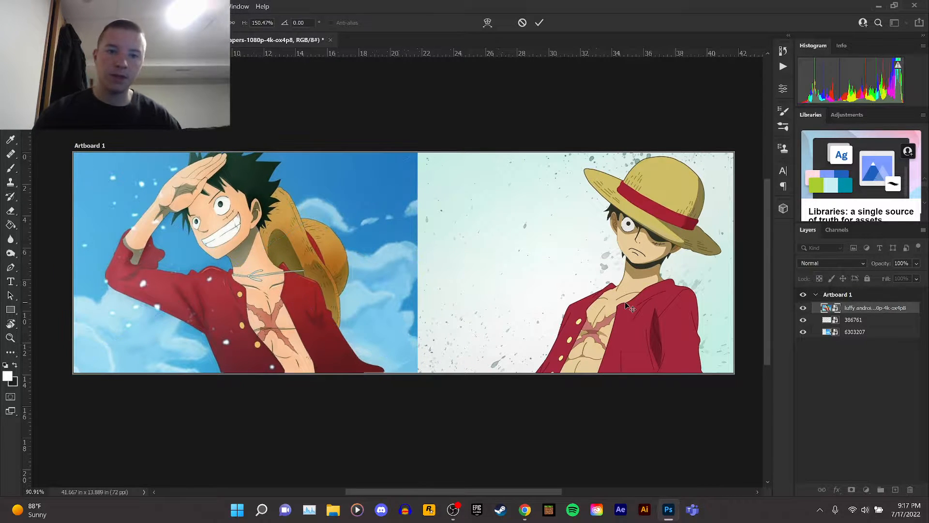
drag(277, 227, 250, 236)
Select the subject in the 386761 layer and add a layer mask to hide its background.
click(623, 290)
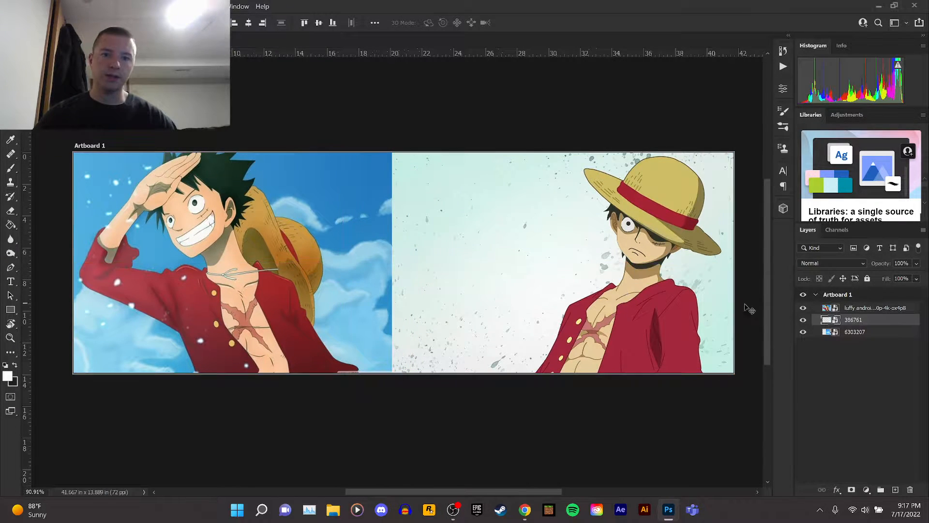
scroll(676, 339, up, 3)
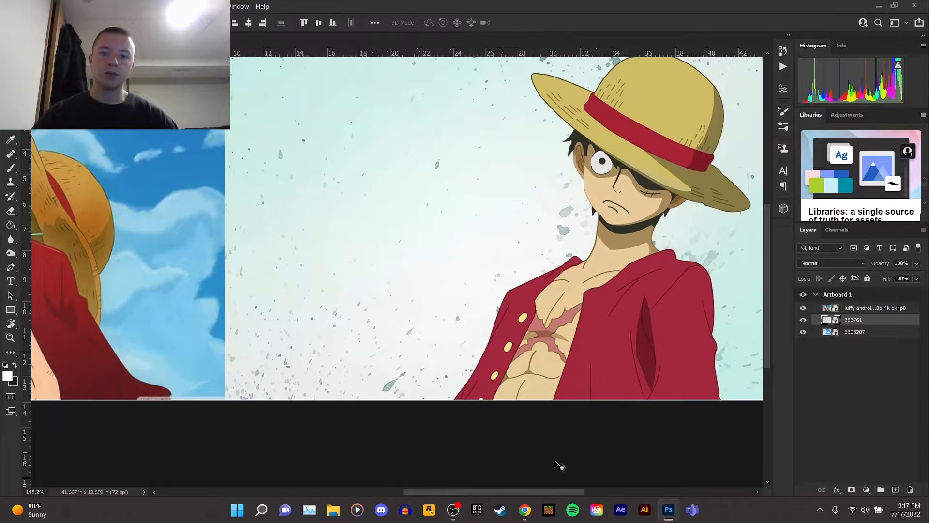
drag(564, 494, 603, 493)
scroll(571, 335, up, 2)
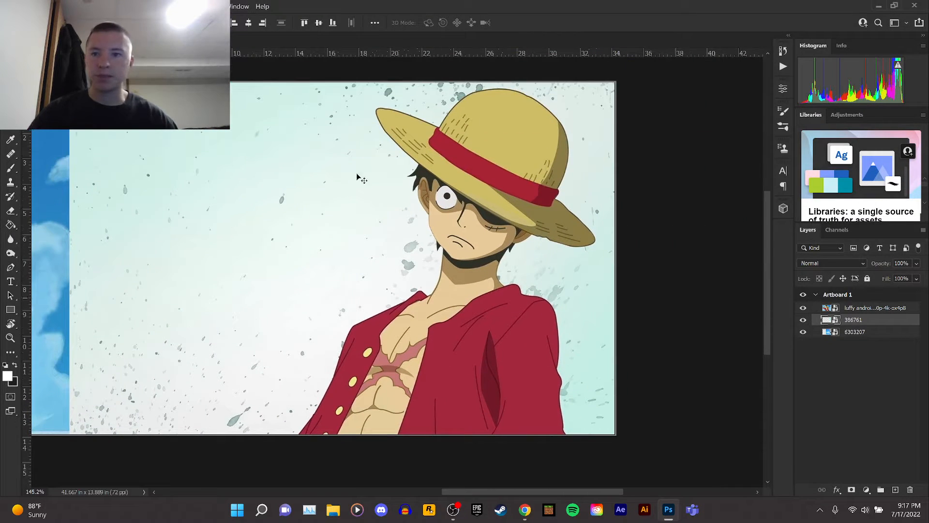
click(126, 7)
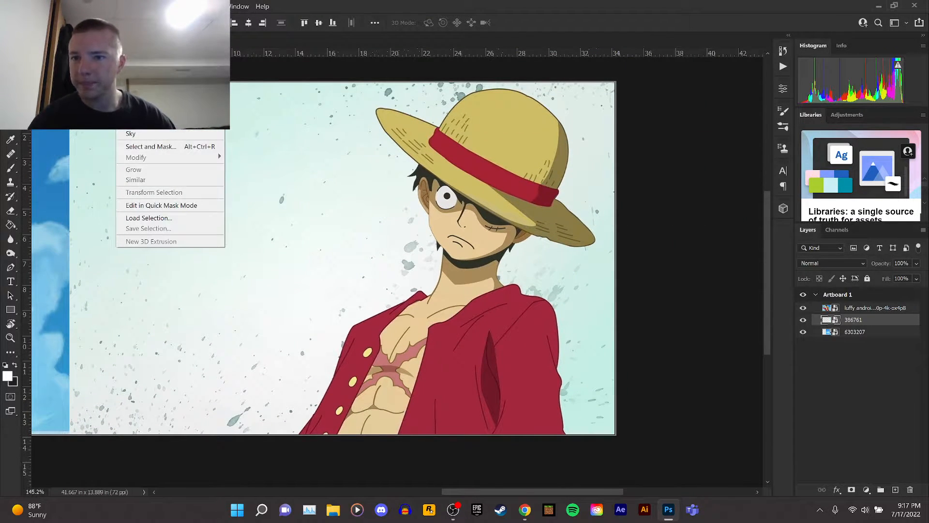
click(165, 128)
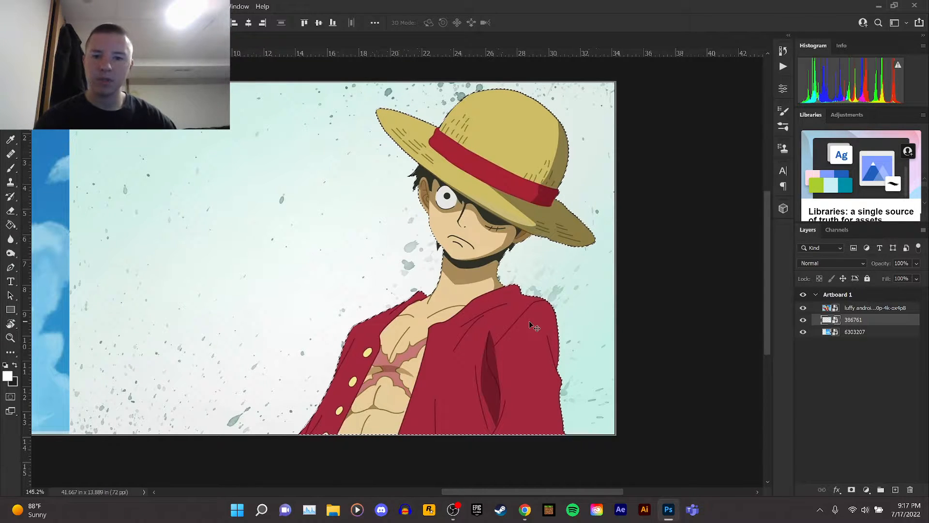
key(m)
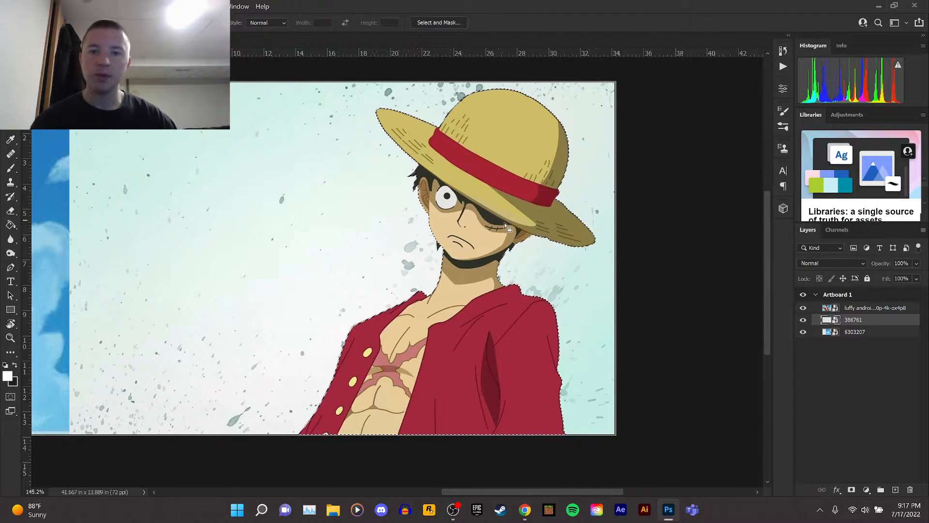
click(851, 490)
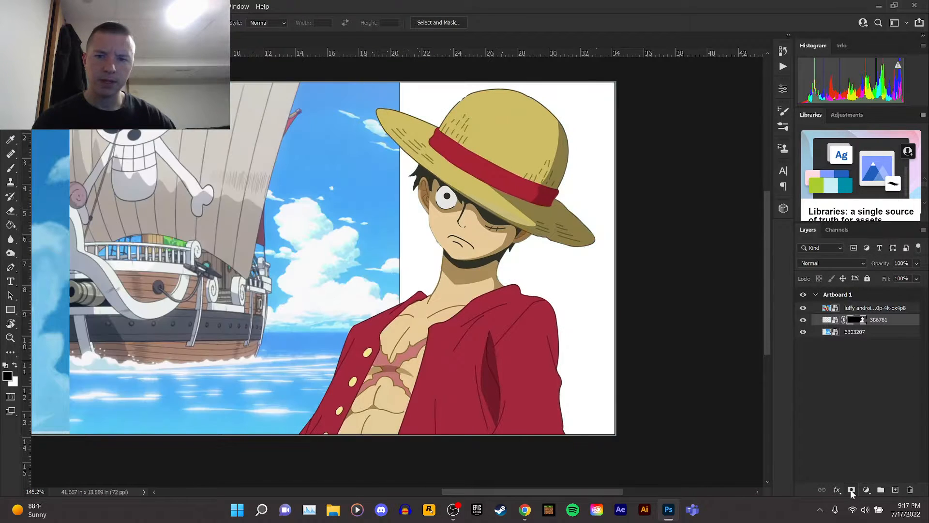
Toggle the visibility of the 6303207 and luffy wallpaper layers to compare how the images overlap.
click(803, 332)
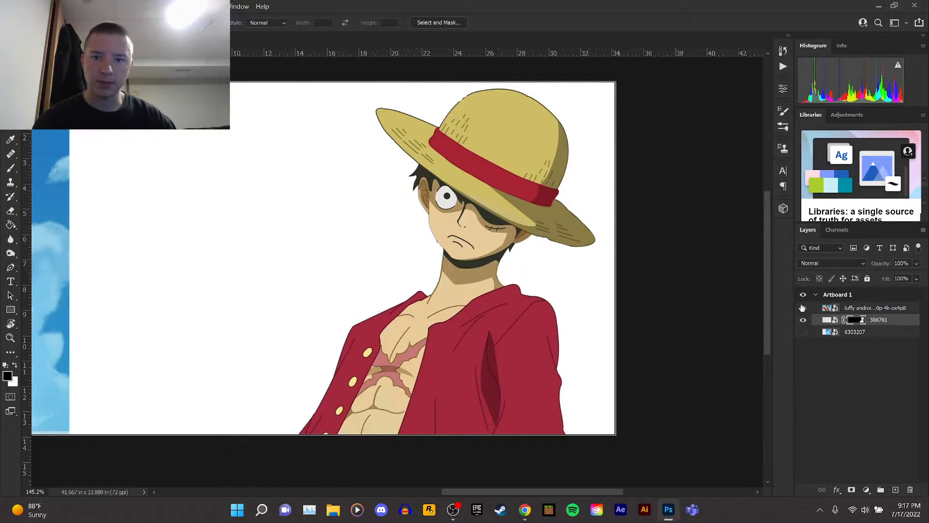
click(802, 307)
click(802, 295)
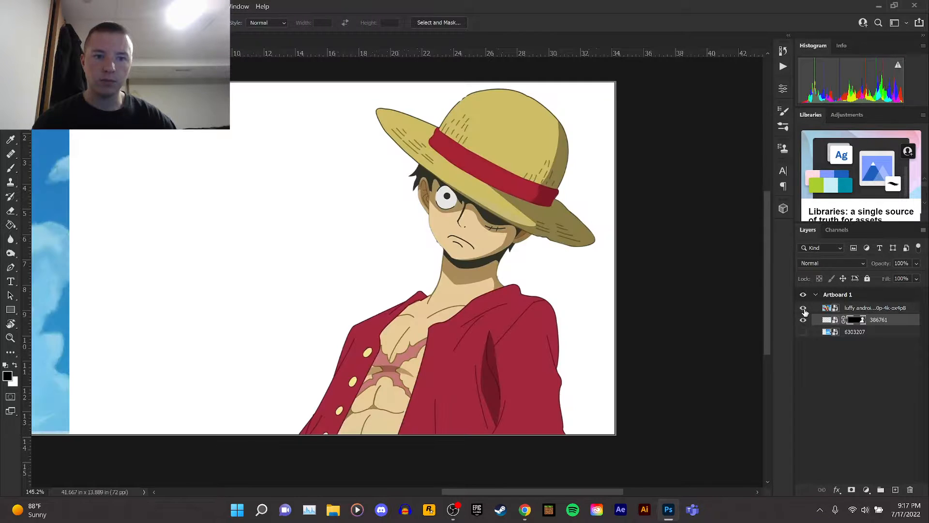
click(803, 308)
click(804, 309)
click(804, 332)
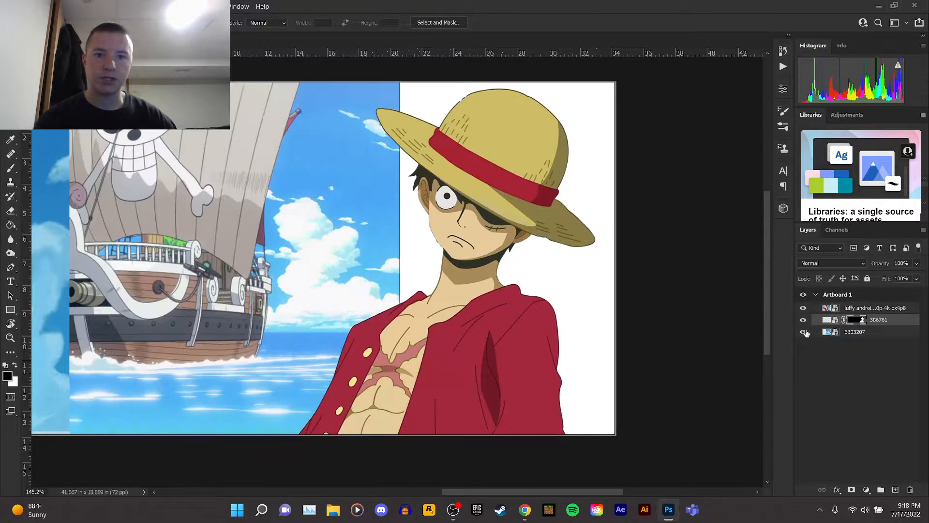
scroll(527, 264, down, 10)
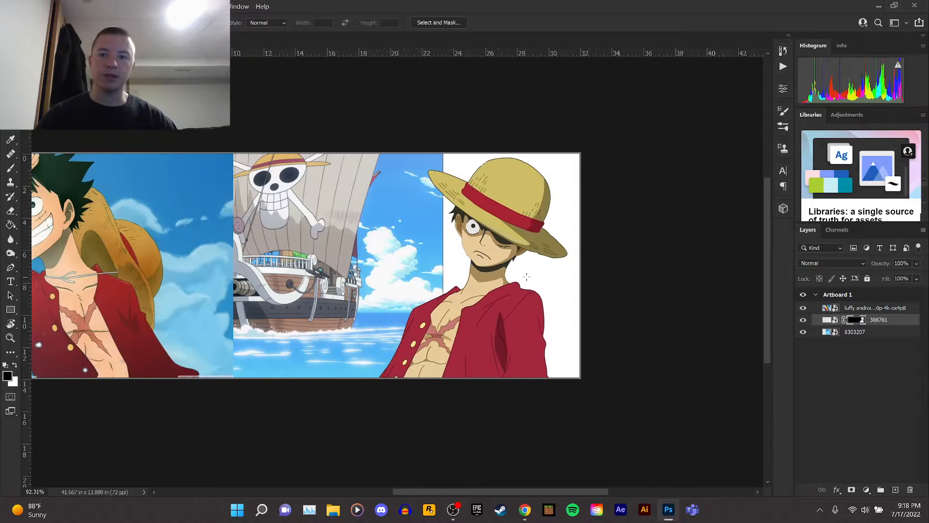
scroll(121, 286, up, 4)
scroll(291, 279, up, 3)
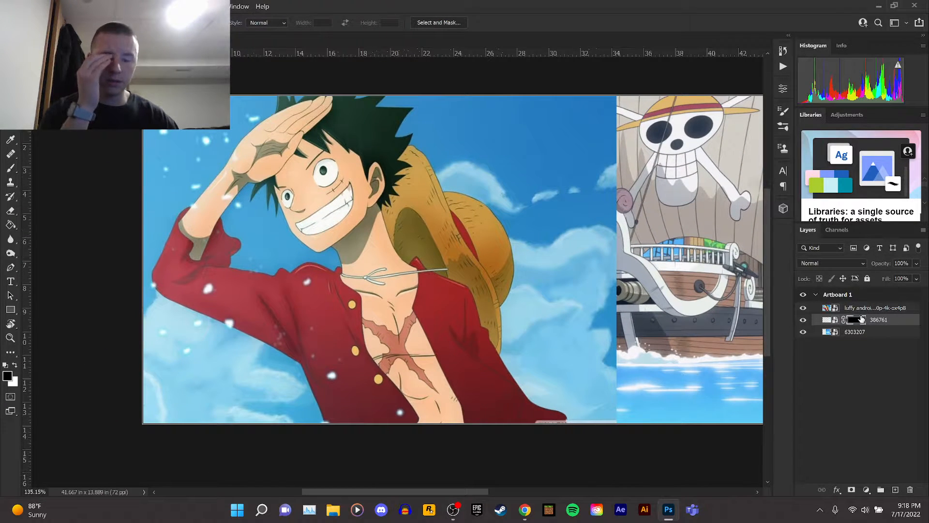
Select the luffy wallpaper layer and use Select Subject to select Luffy.
click(842, 310)
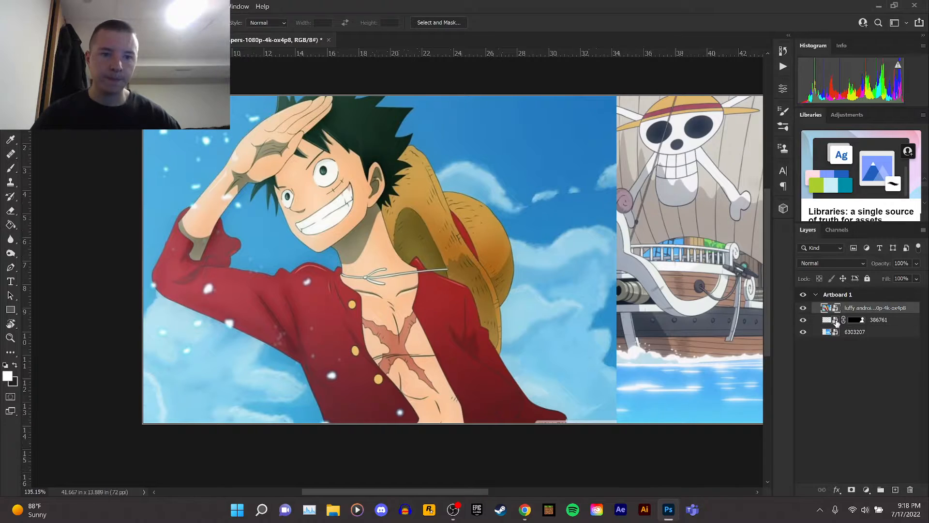
click(869, 333)
key(v)
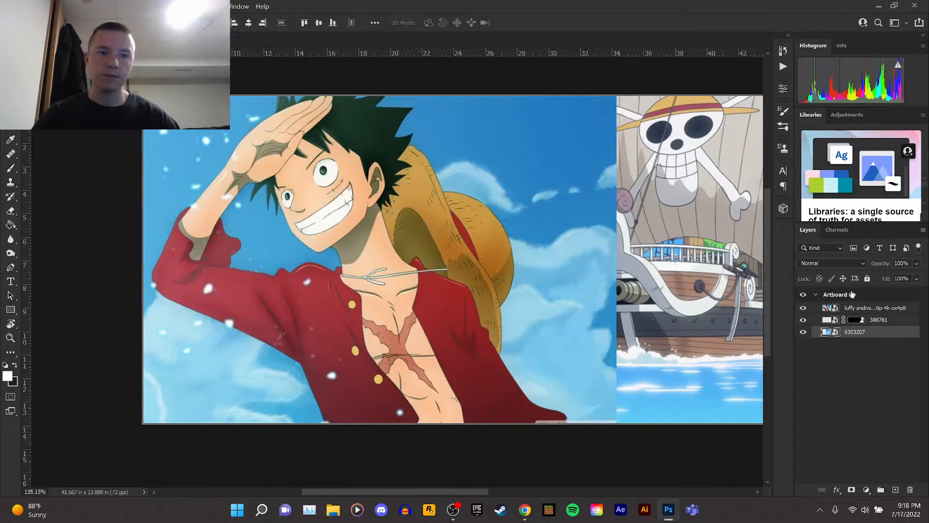
click(863, 309)
right_click(117, 129)
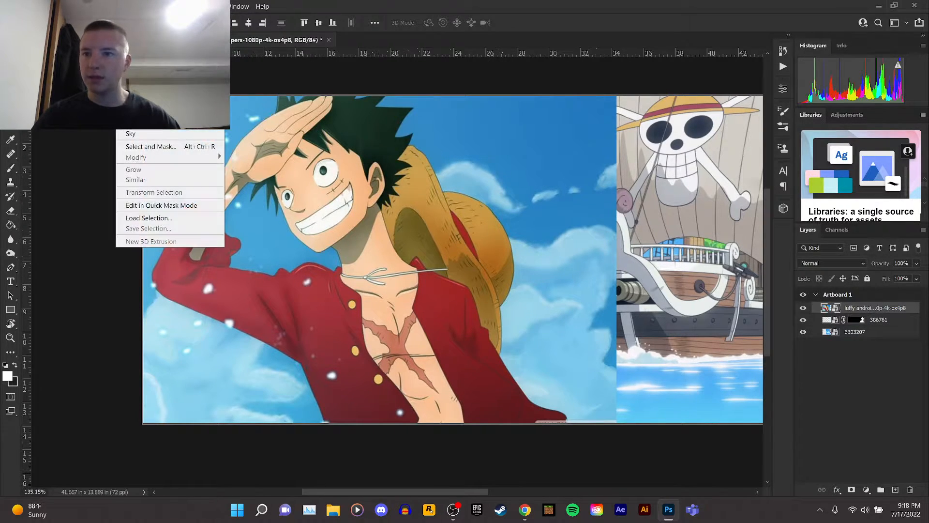
click(152, 123)
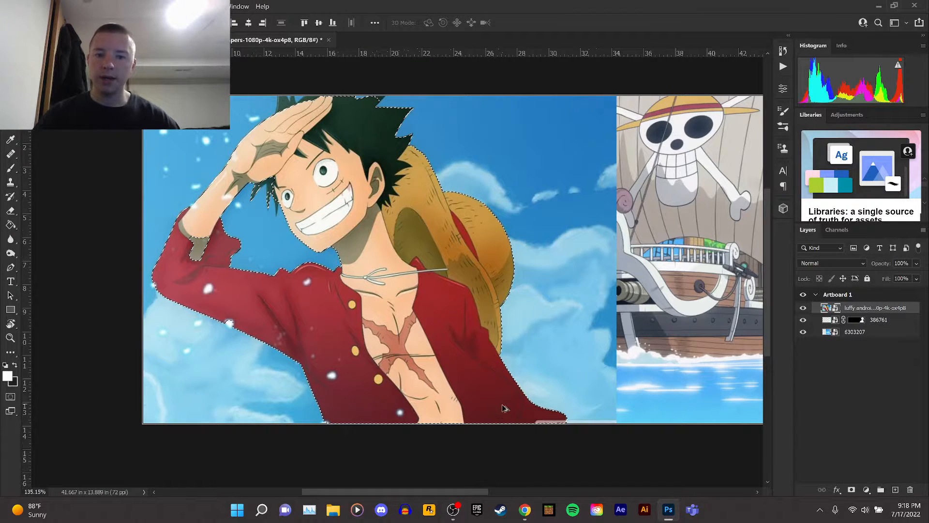
Add the missed hair strands beside Luffy's eye to the selection with the Lasso tool.
scroll(159, 246, up, 5)
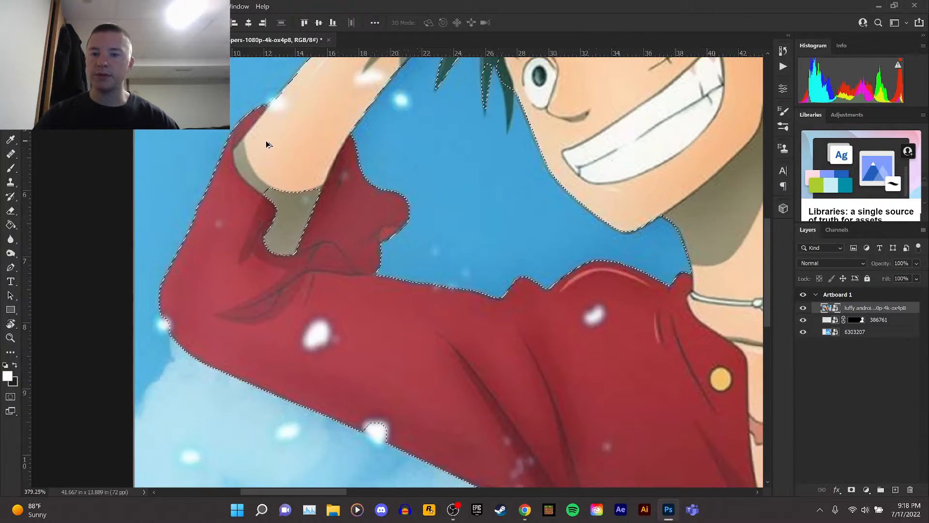
key(l)
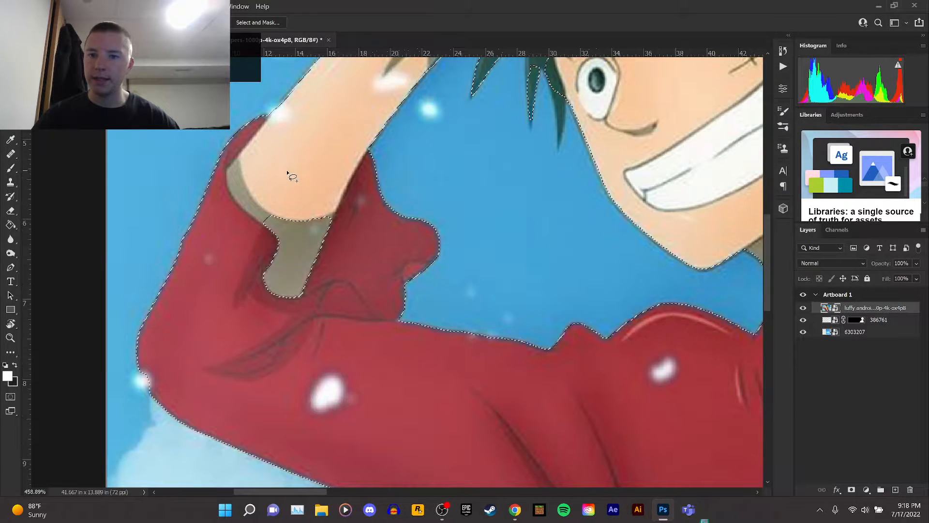
mouse_move(245, 192)
mouse_down()
mouse_move(324, 302)
mouse_move(250, 184)
mouse_up()
scroll(317, 213, up, 1)
scroll(318, 213, up, 5)
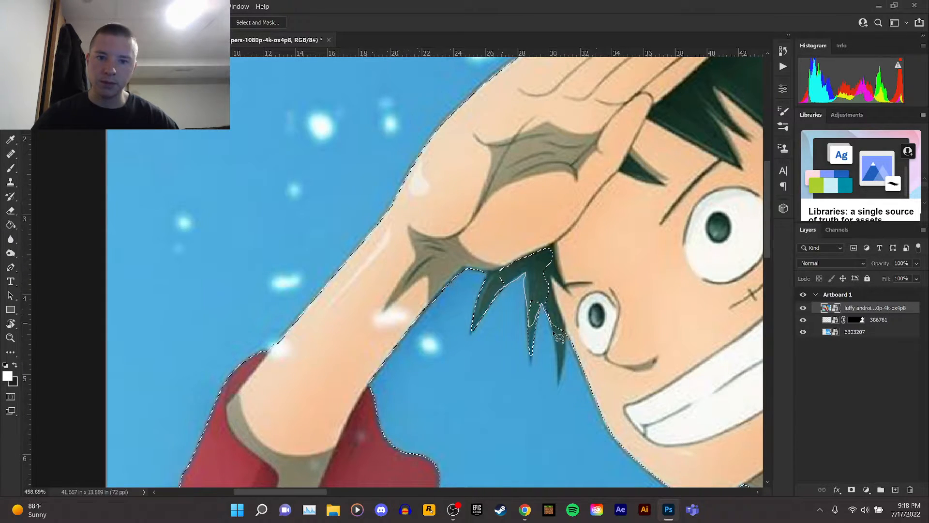
drag(559, 376, 560, 369)
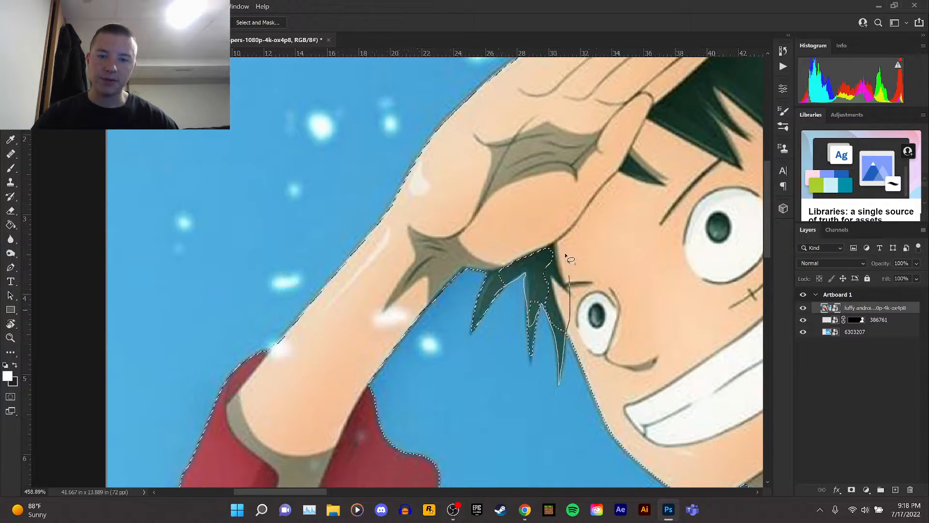
mouse_move(567, 256)
mouse_down()
mouse_move(522, 236)
mouse_move(491, 264)
mouse_up()
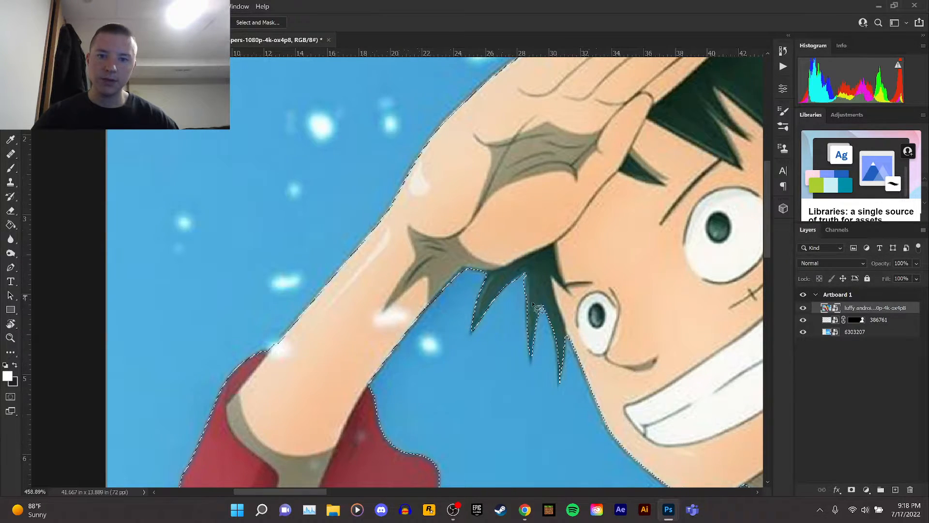
scroll(525, 259, up, 5)
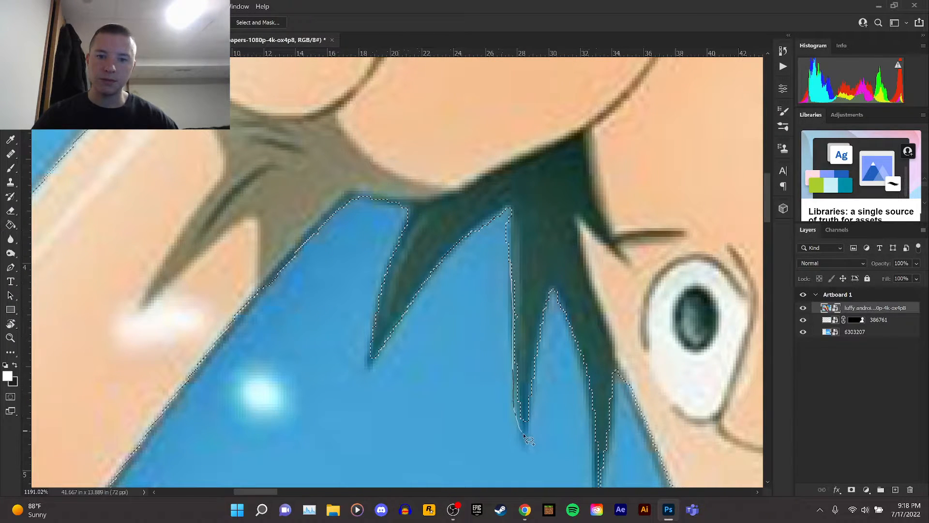
drag(529, 411, 532, 361)
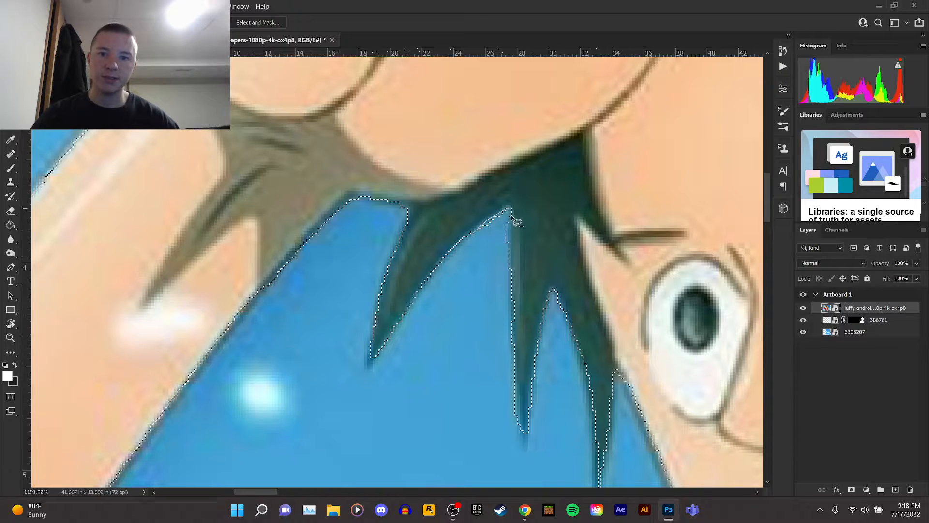
drag(510, 250, 484, 260)
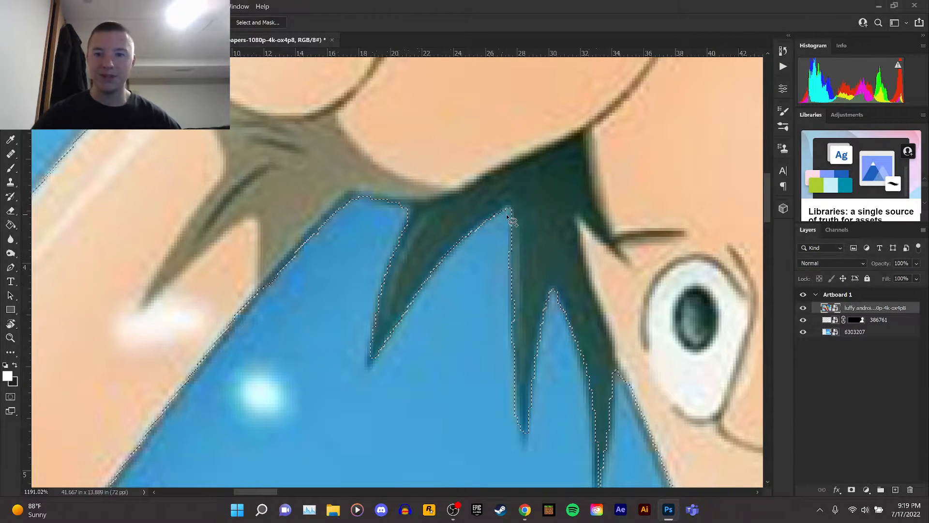
Add the hair above Luffy's saluting hand along the artboard's top edge to the selection with the Lasso.
scroll(501, 216, down, 3)
scroll(607, 274, down, 5)
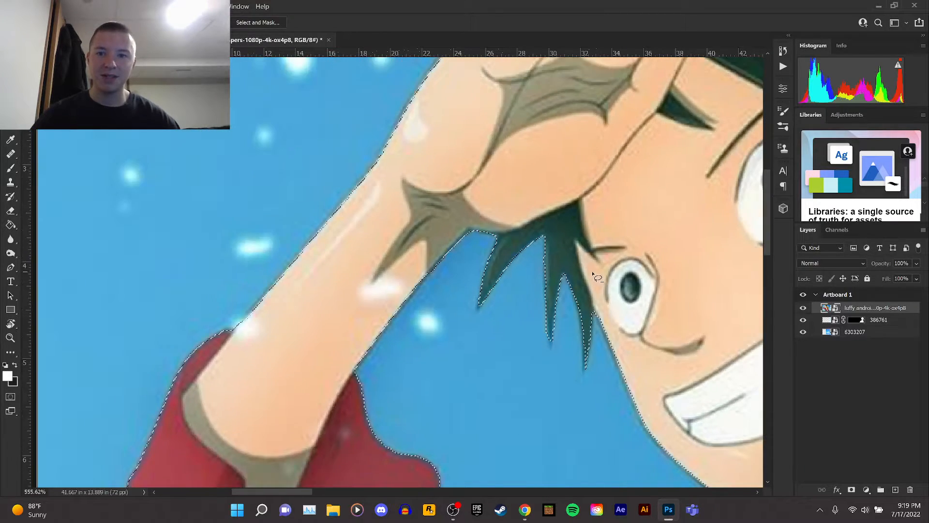
scroll(595, 274, up, 3)
scroll(594, 274, up, 3)
scroll(590, 274, down, 5)
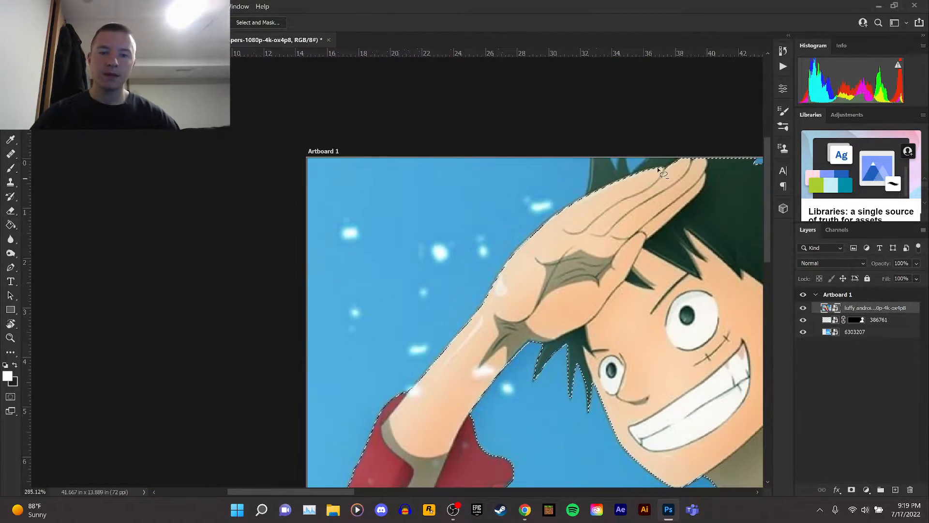
scroll(662, 170, up, 5)
scroll(663, 171, up, 4)
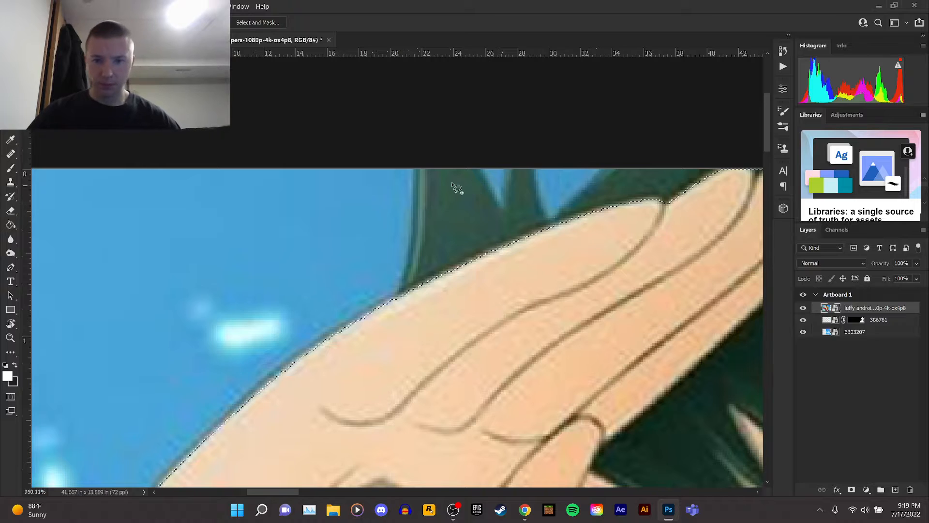
drag(417, 169, 406, 252)
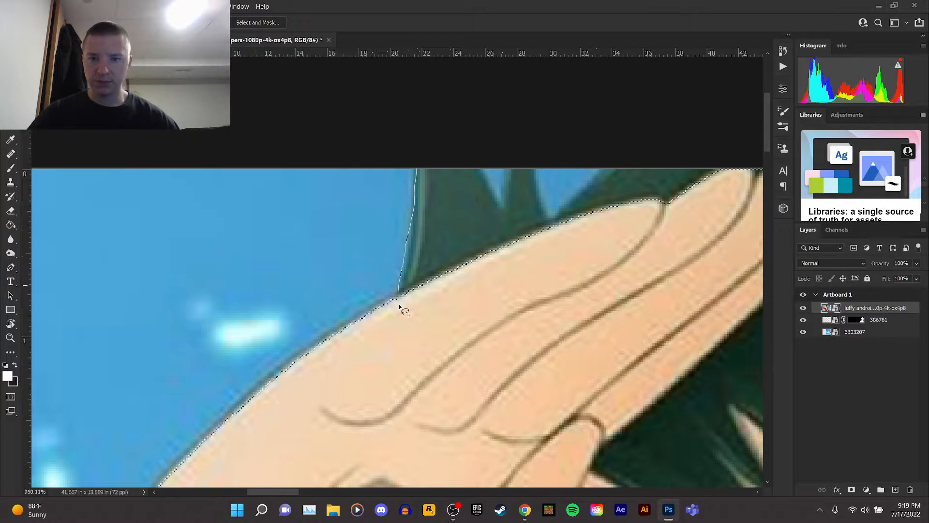
drag(531, 280, 565, 230)
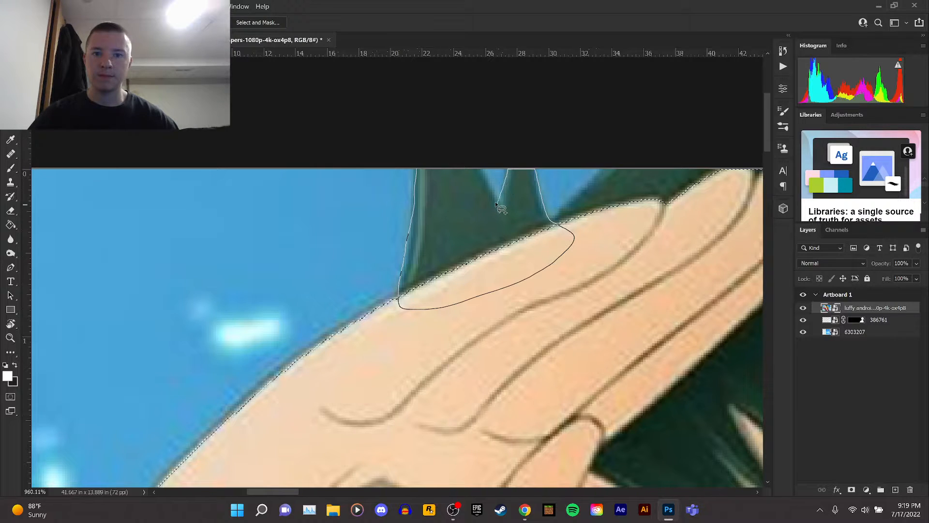
mouse_move(478, 169)
mouse_down()
mouse_move(417, 153)
mouse_move(442, 166)
mouse_up()
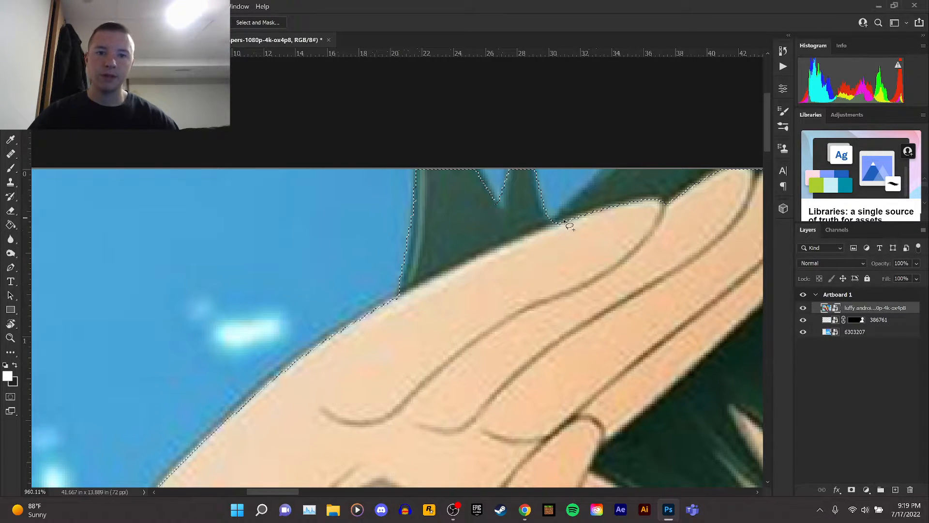
mouse_move(561, 222)
mouse_down()
mouse_move(617, 161)
mouse_move(715, 160)
mouse_move(720, 197)
mouse_move(601, 240)
mouse_move(579, 235)
mouse_up()
scroll(578, 235, down, 6)
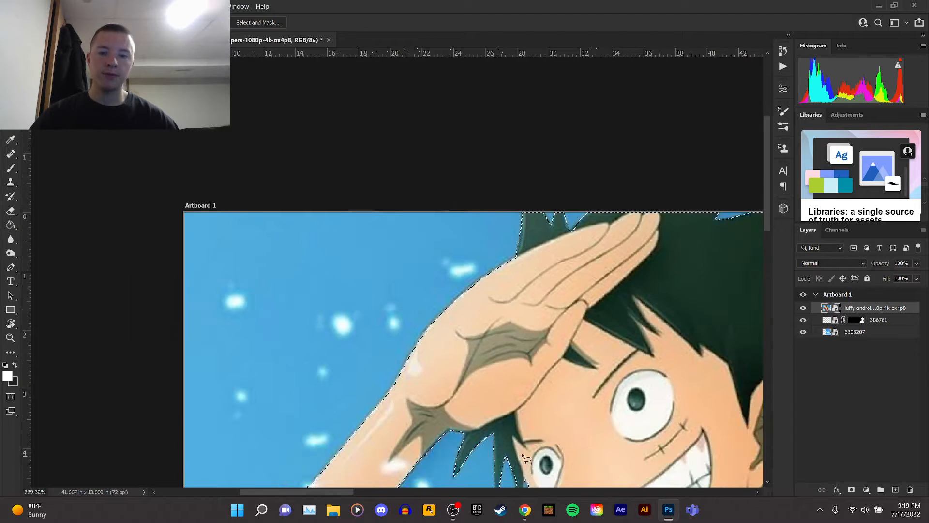
drag(349, 491, 426, 489)
scroll(375, 191, up, 5)
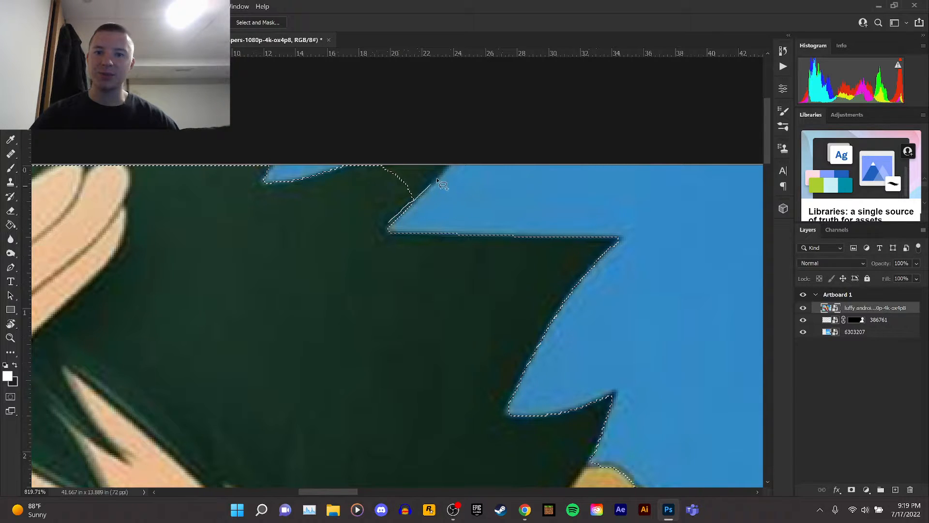
mouse_move(456, 157)
mouse_down()
mouse_move(387, 160)
mouse_move(342, 181)
mouse_move(385, 224)
mouse_up()
Add a layer mask to the luffy wallpaper layer from the Luffy selection.
scroll(438, 225, down, 5)
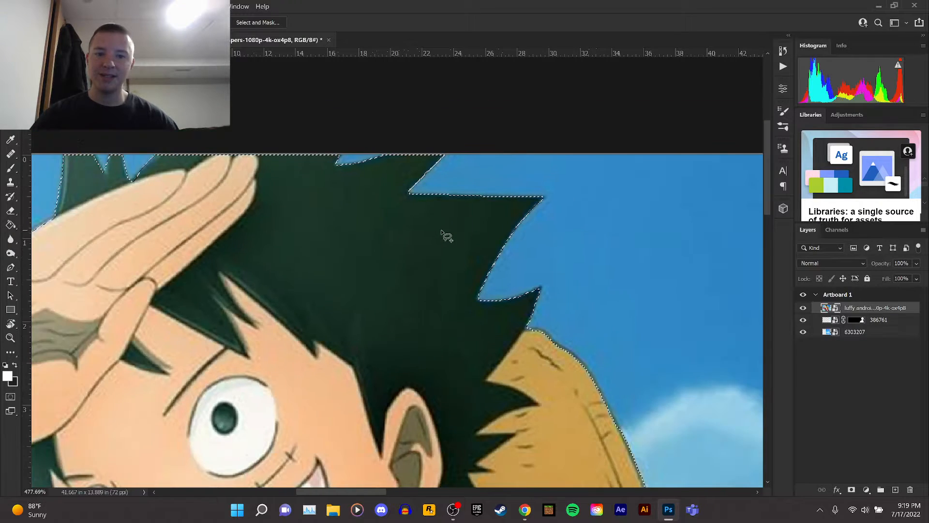
scroll(442, 237, down, 3)
scroll(441, 238, down, 4)
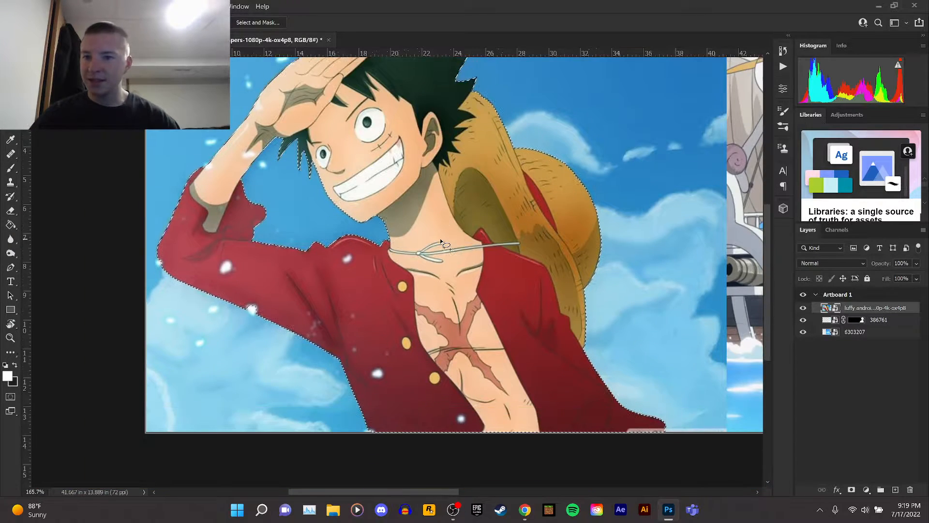
scroll(639, 425, up, 10)
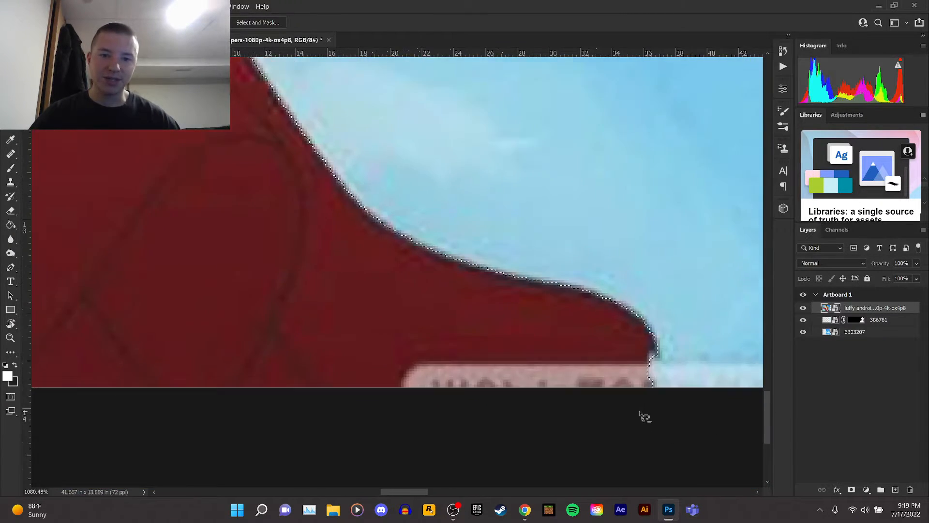
scroll(639, 393, down, 12)
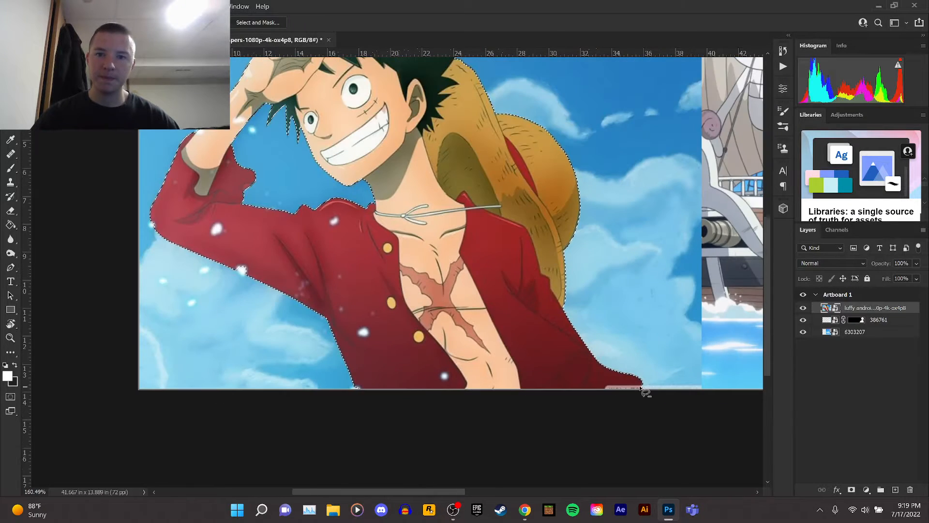
scroll(657, 365, up, 2)
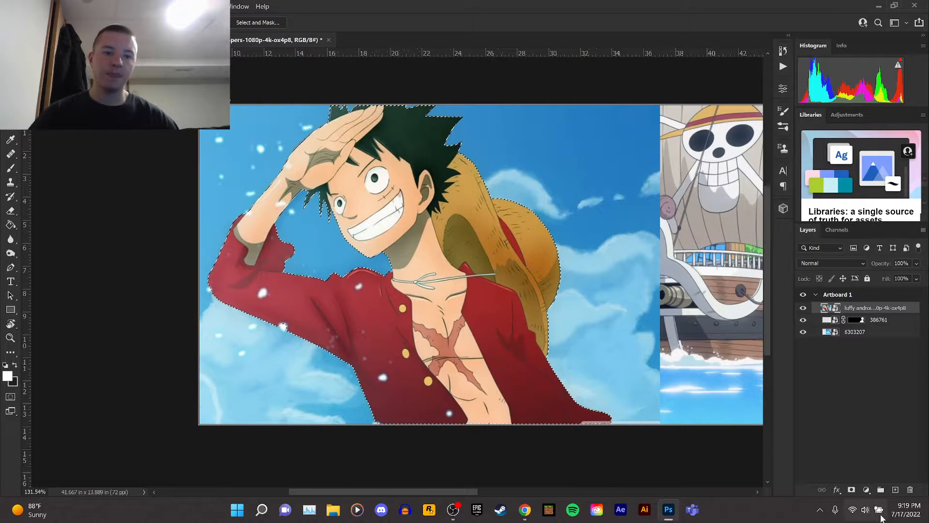
click(850, 489)
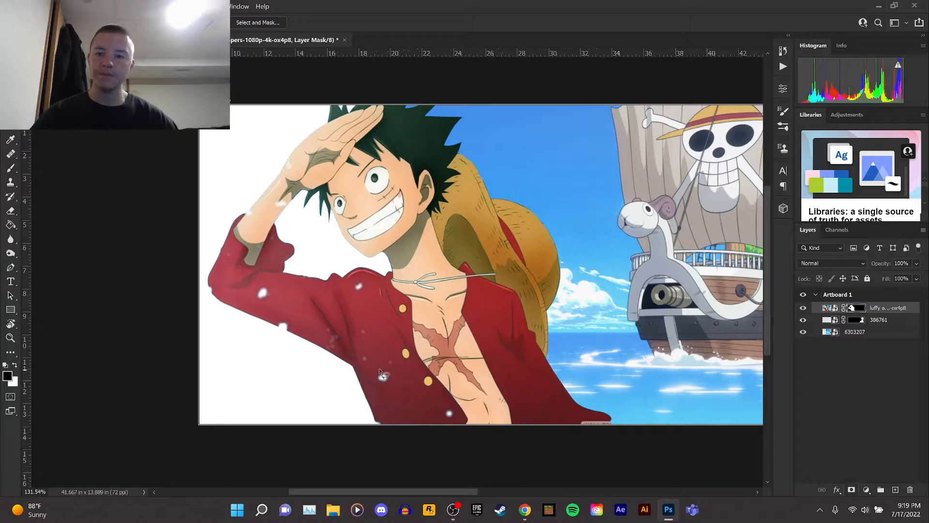
scroll(382, 374, up, 10)
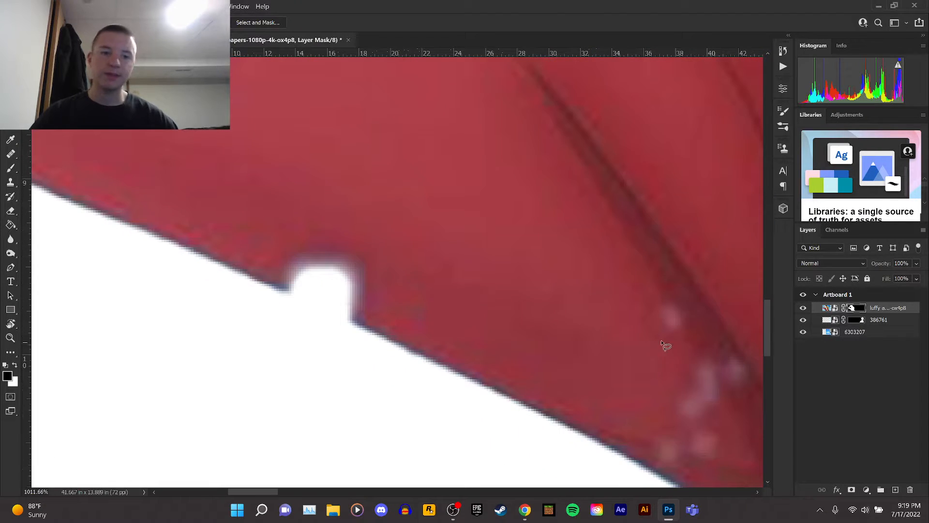
Open the luffy wallpaper's layer mask and choose the Brush tool with a Hard Round tip.
double_click(855, 310)
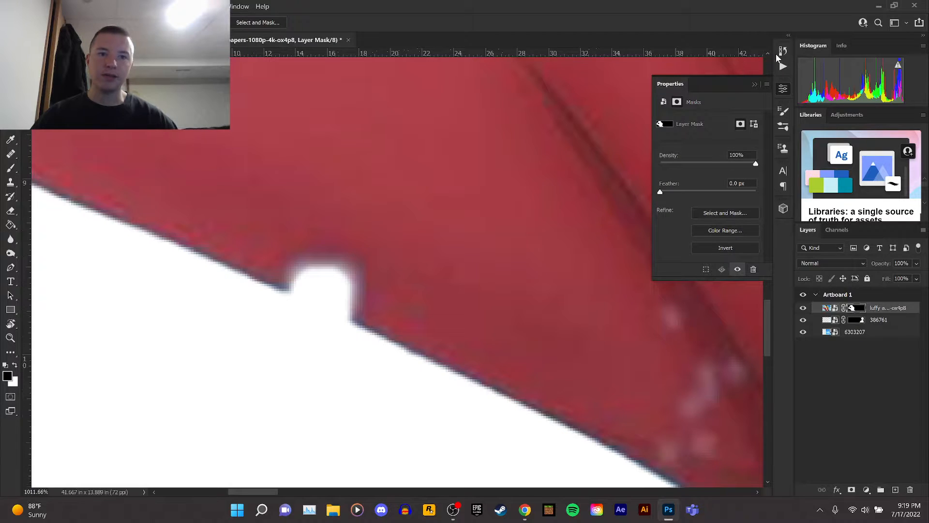
click(755, 85)
click(13, 170)
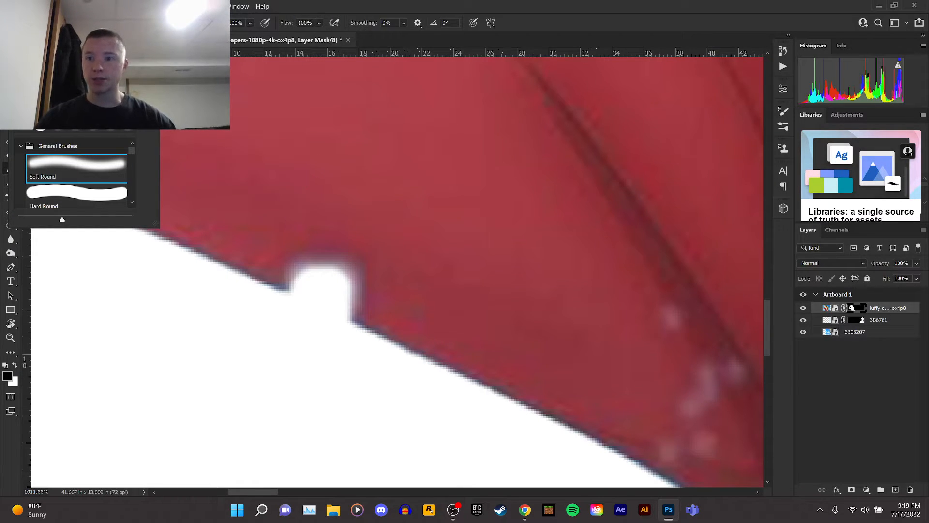
click(93, 196)
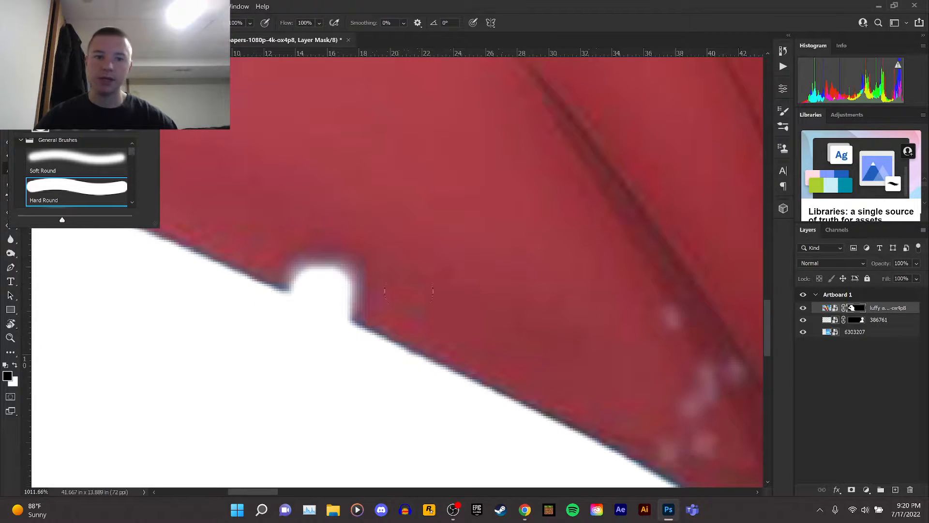
Switch to white and paint over the notch on the layer mask to restore Luffy's sleeve edge.
click(13, 366)
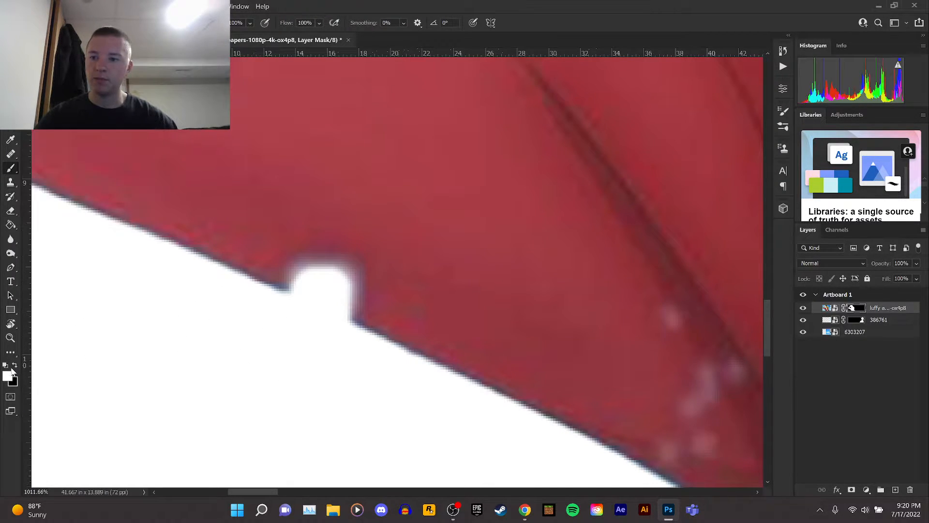
mouse_move(298, 267)
mouse_down()
mouse_move(317, 286)
mouse_move(374, 304)
mouse_up()
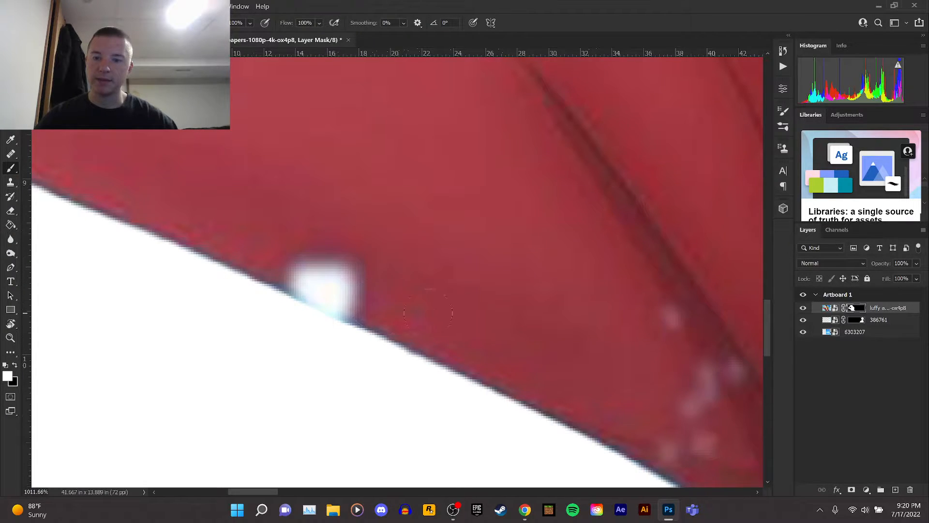
scroll(428, 312, down, 5)
scroll(390, 259, up, 3)
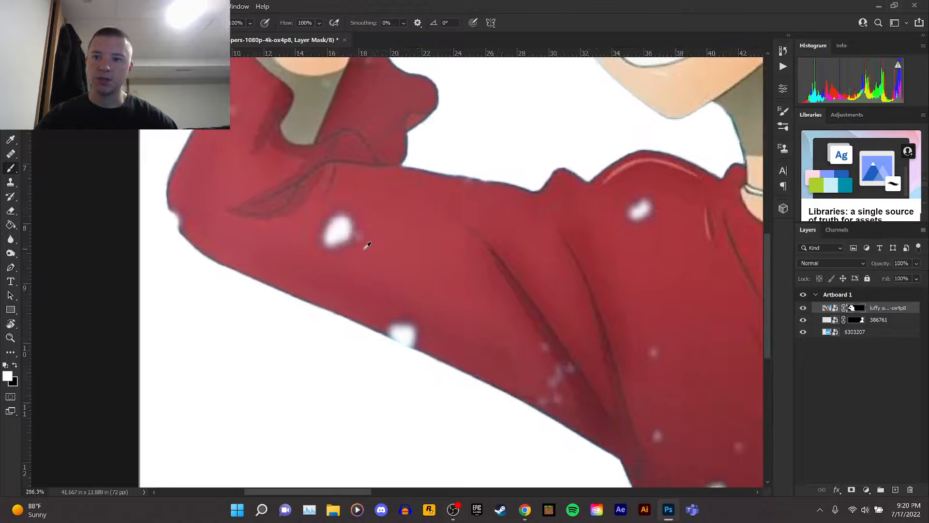
scroll(270, 221, down, 3)
scroll(231, 217, up, 6)
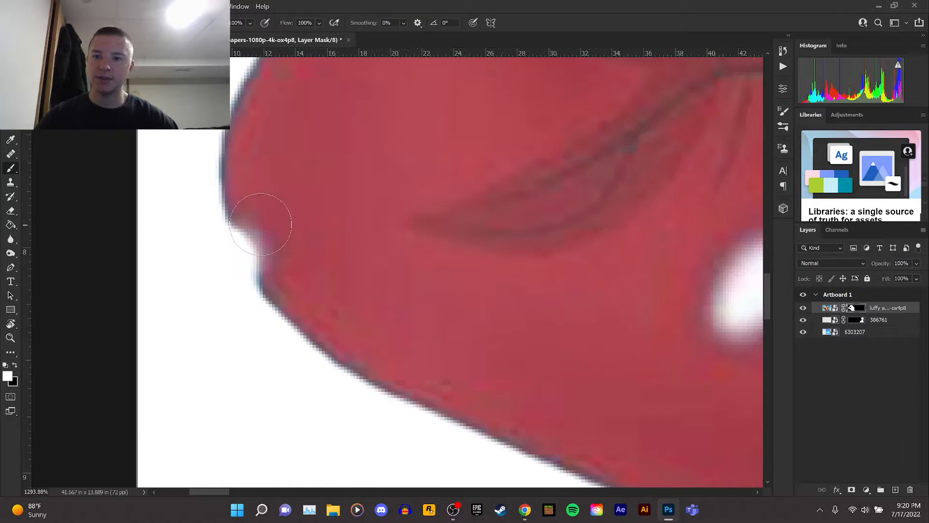
scroll(310, 274, down, 2)
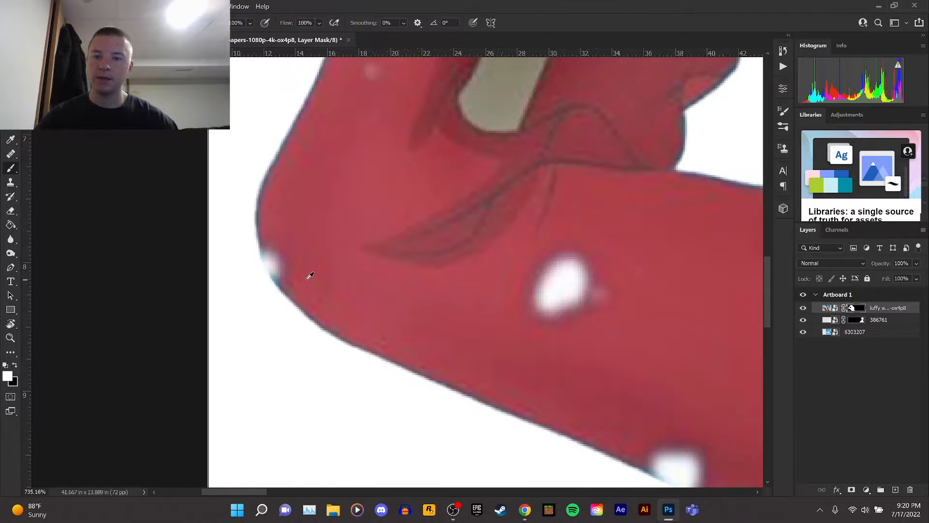
scroll(310, 275, down, 8)
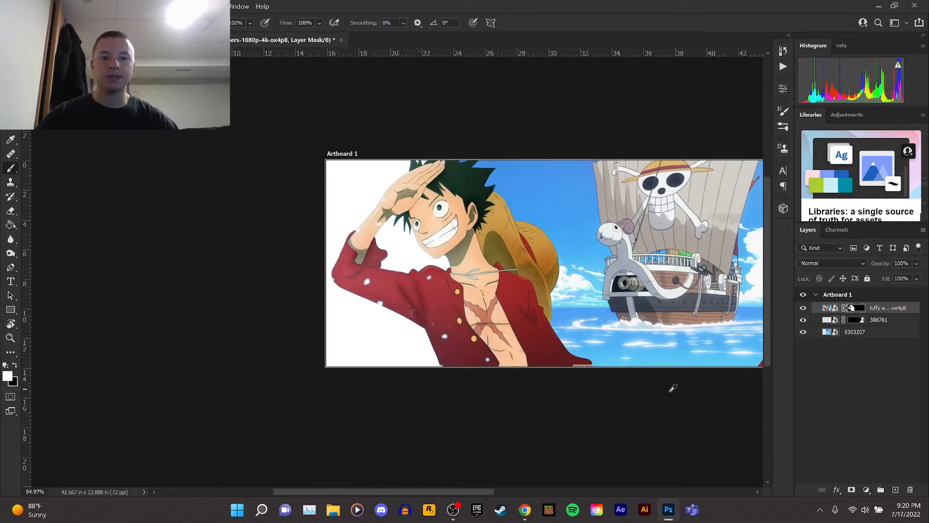
Scale the luffy wallpaper layer up to about 104% with Free Transform and apply it.
scroll(672, 388, up, 3)
scroll(474, 304, up, 3)
scroll(476, 305, down, 4)
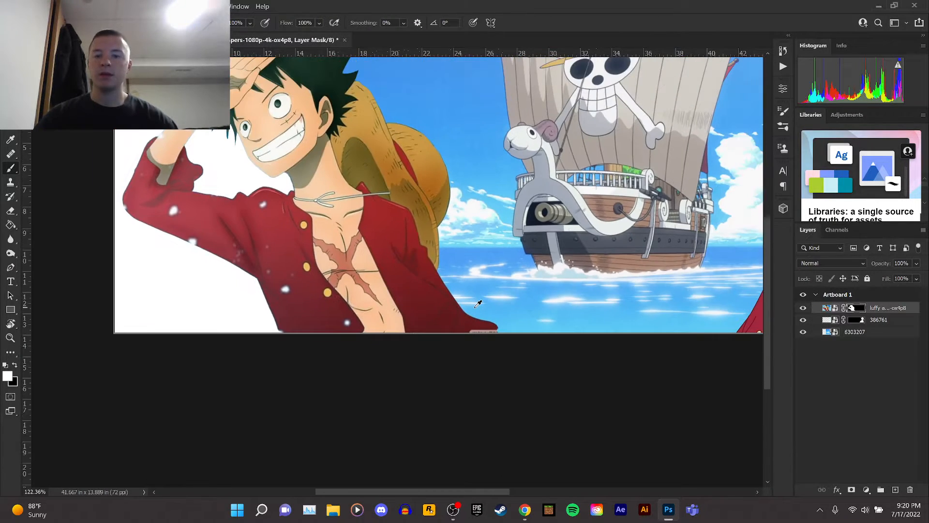
scroll(478, 303, down, 1)
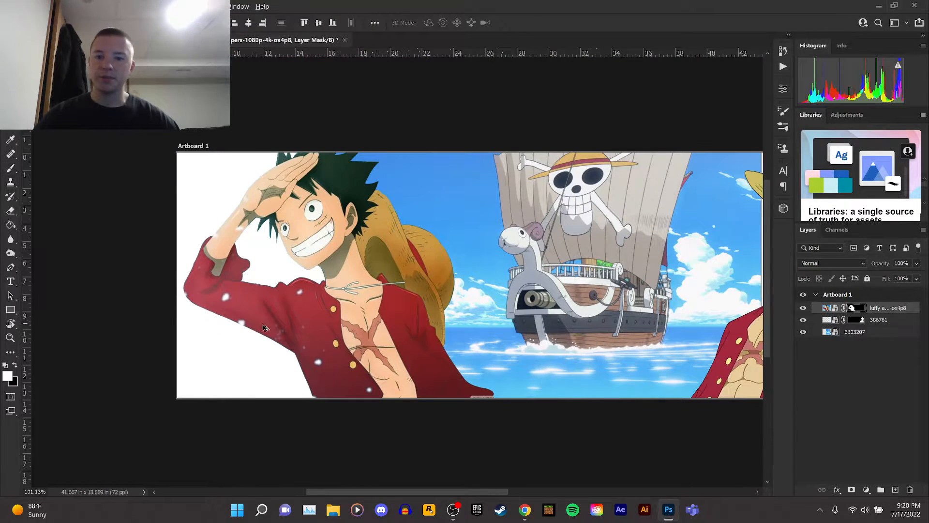
scroll(263, 324, up, 2)
key(ctrl+t)
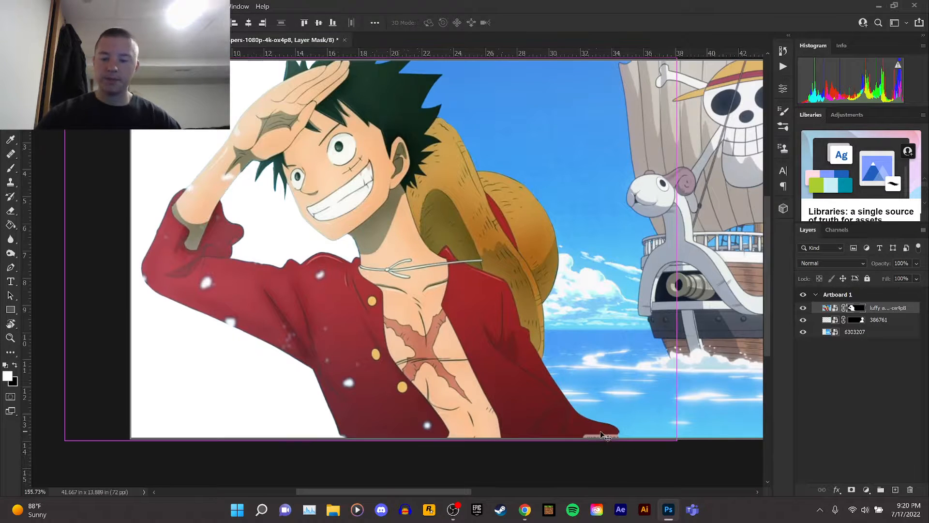
scroll(477, 251, down, 1)
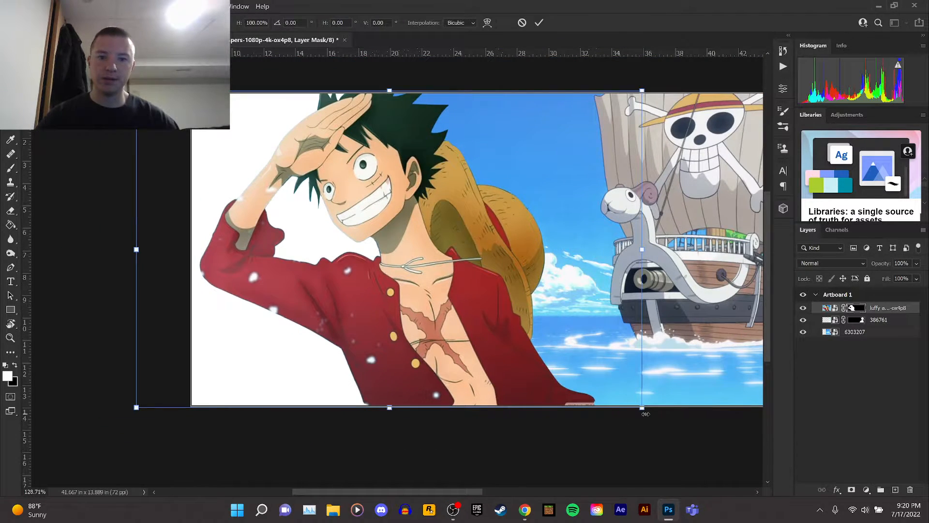
drag(643, 407, 647, 414)
drag(651, 415, 651, 413)
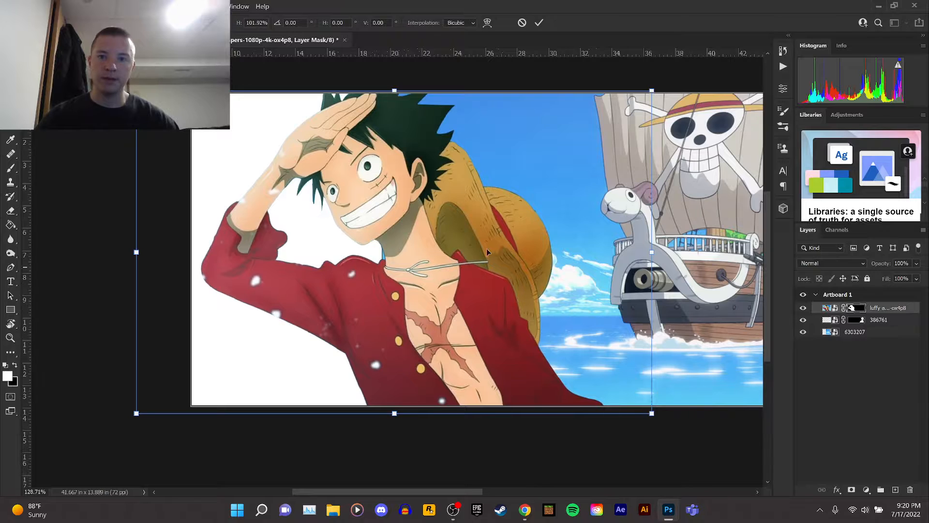
drag(136, 91, 127, 86)
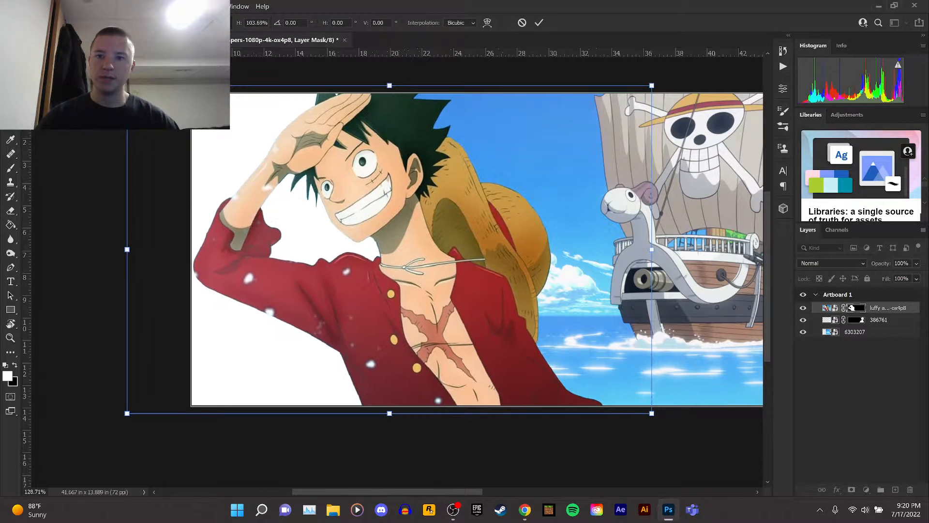
key(Return)
Save the document.
scroll(517, 222, down, 8)
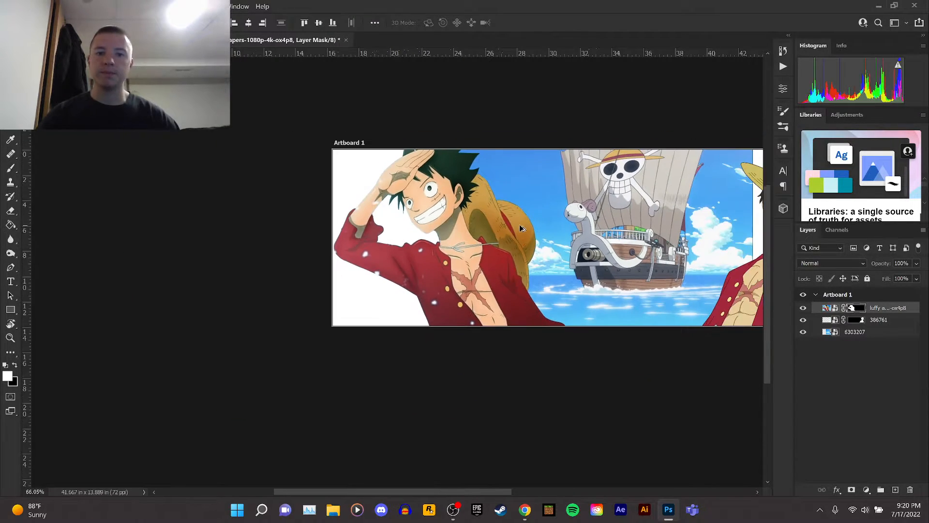
scroll(649, 223, up, 4)
drag(498, 491, 535, 489)
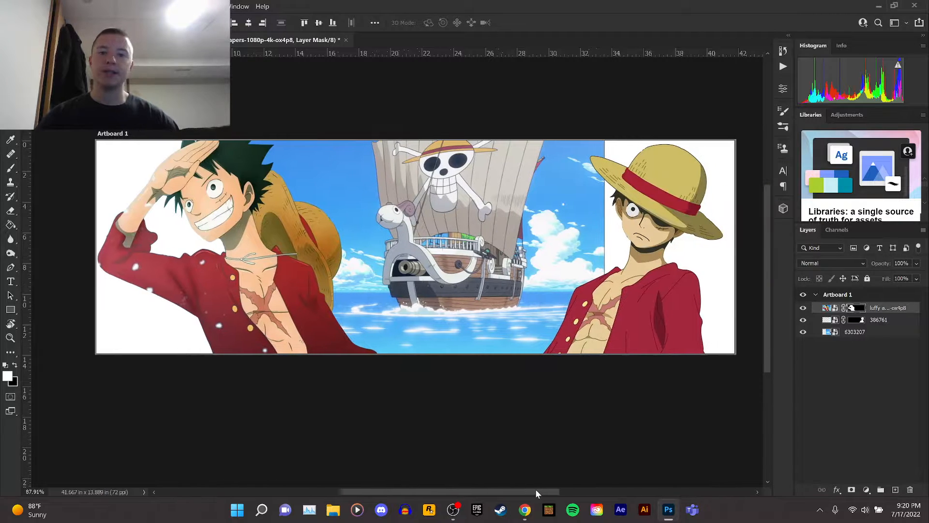
key(ctrl+s)
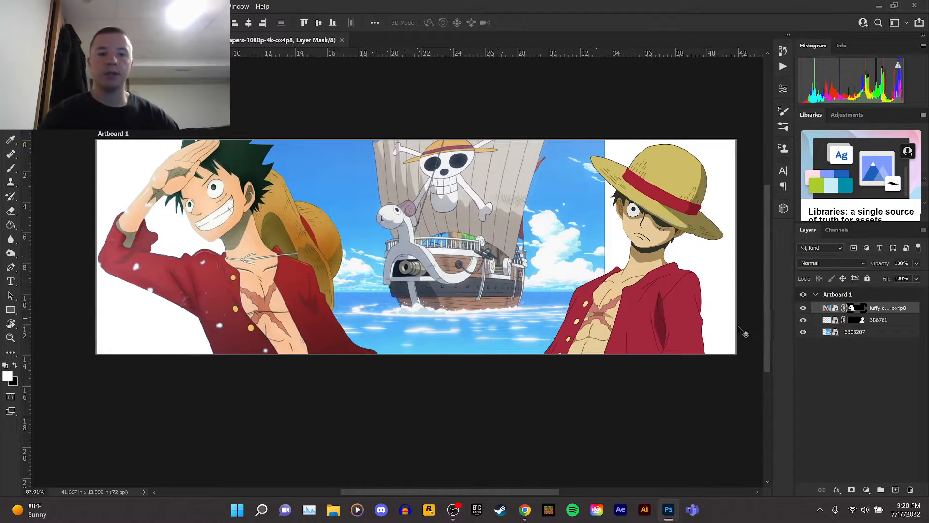
Select the 6303207 ship image layer and move it further to the right on the artboard.
click(850, 333)
drag(497, 212, 582, 214)
drag(663, 287, 684, 288)
drag(264, 286, 238, 283)
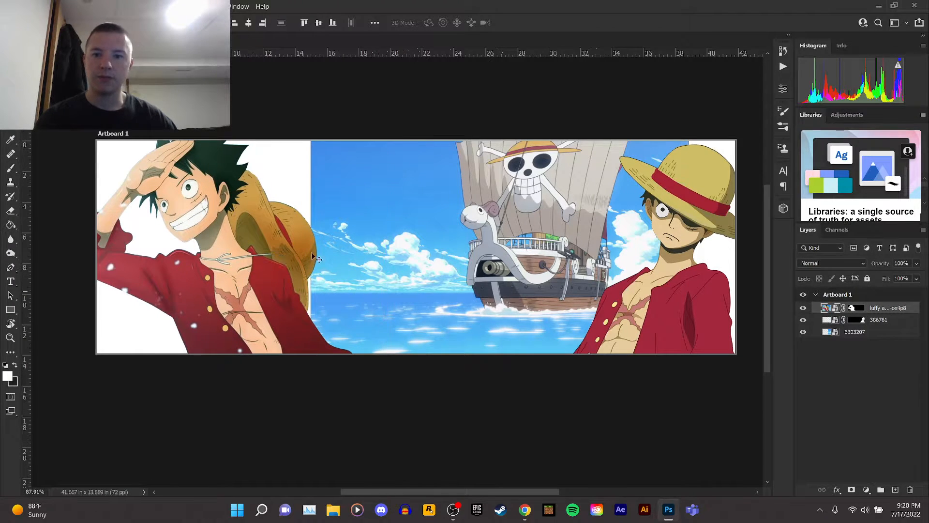
drag(524, 248, 543, 228)
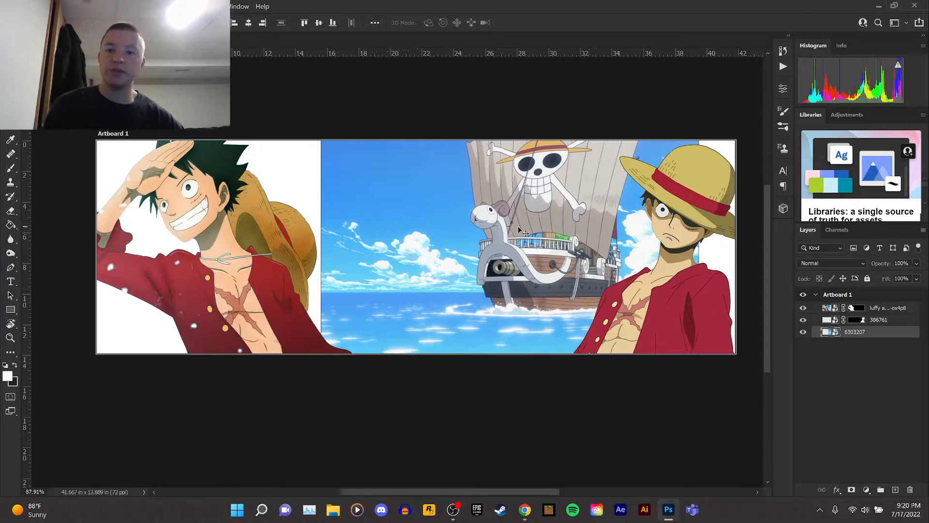
Select the white strip along the ship image's left edge with the Rectangular Marquee.
scroll(285, 260, up, 5)
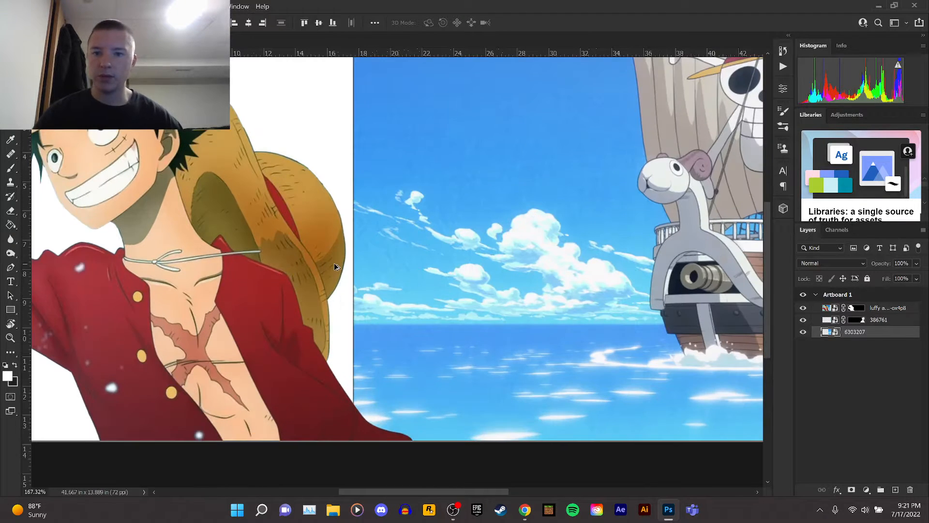
scroll(357, 235, up, 4)
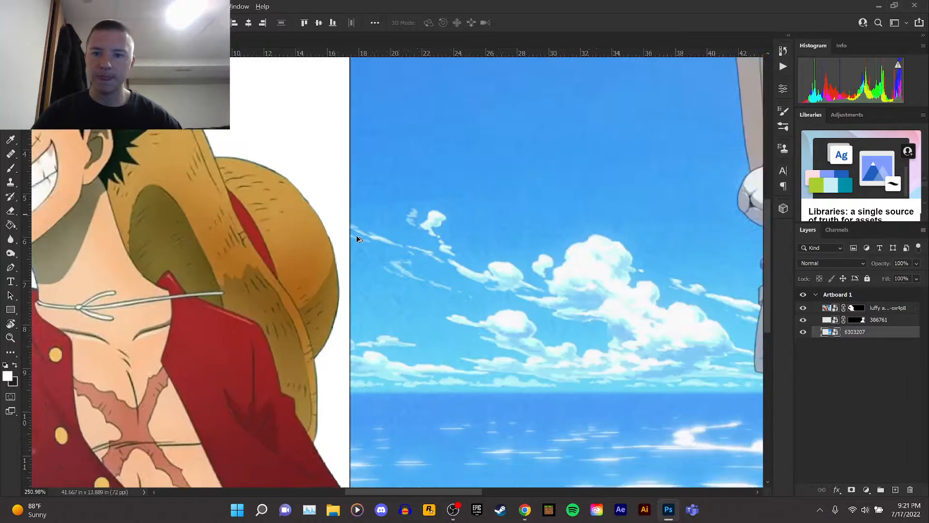
scroll(354, 234, down, 3)
scroll(354, 235, up, 1)
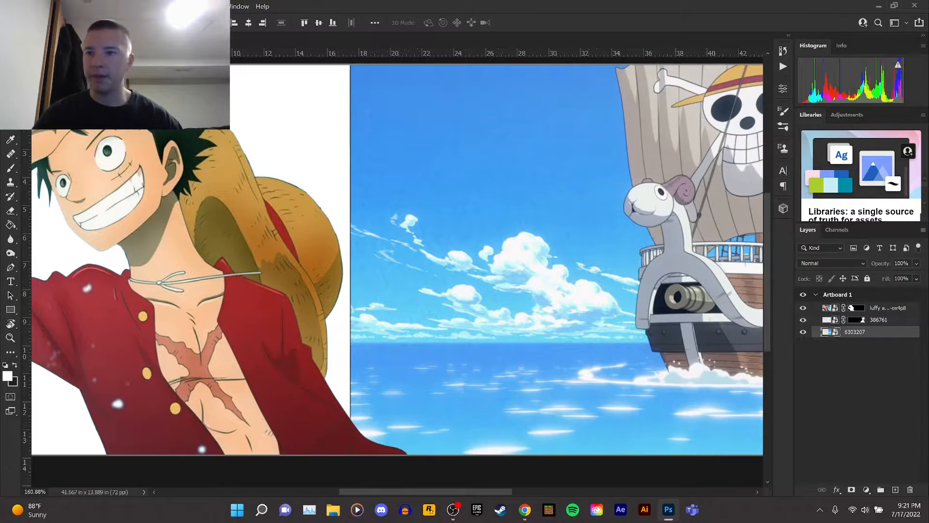
key(m)
scroll(264, 147, down, 4)
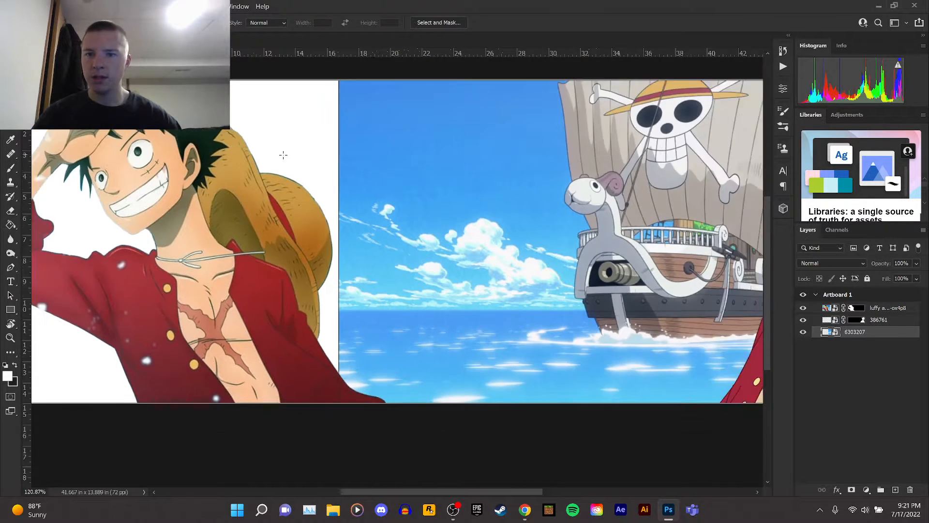
drag(308, 94, 332, 374)
scroll(320, 337, up, 1)
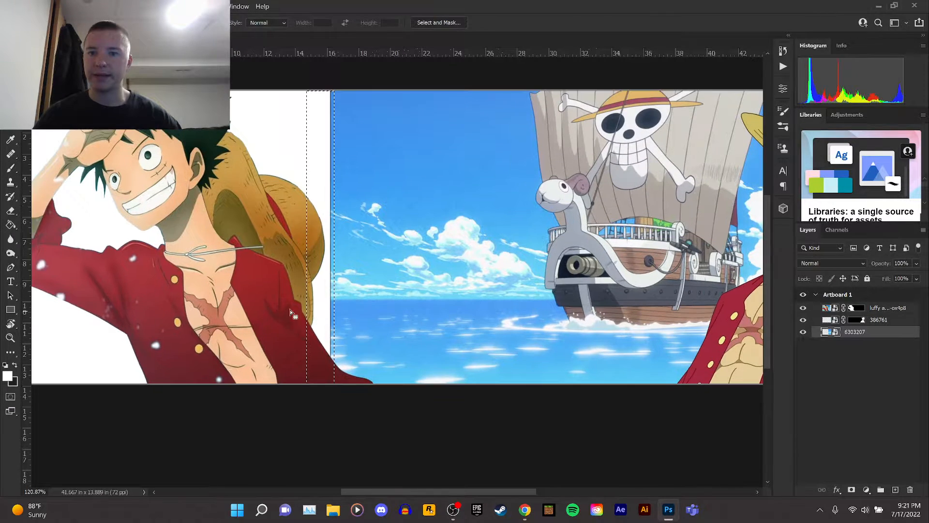
Erase the selected white strip with the Eraser, rasterizing the smart object, then deselect.
click(10, 212)
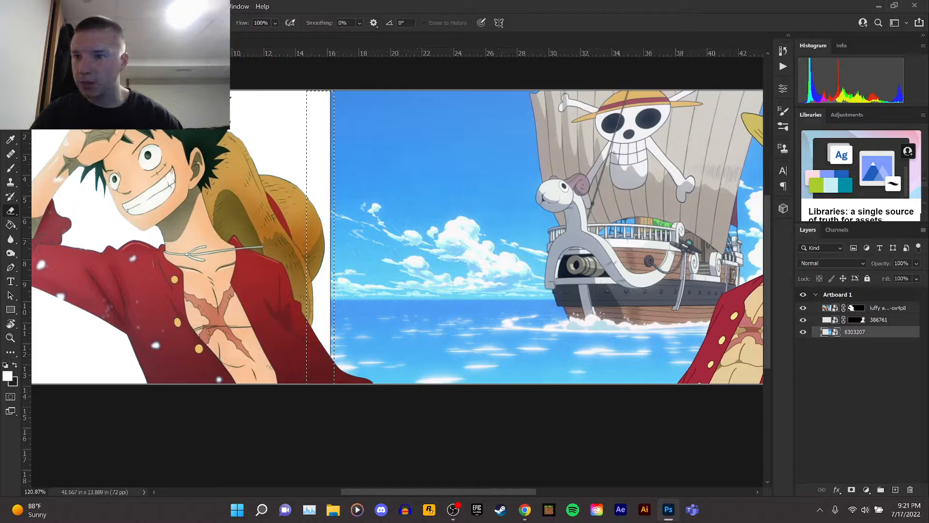
click(315, 179)
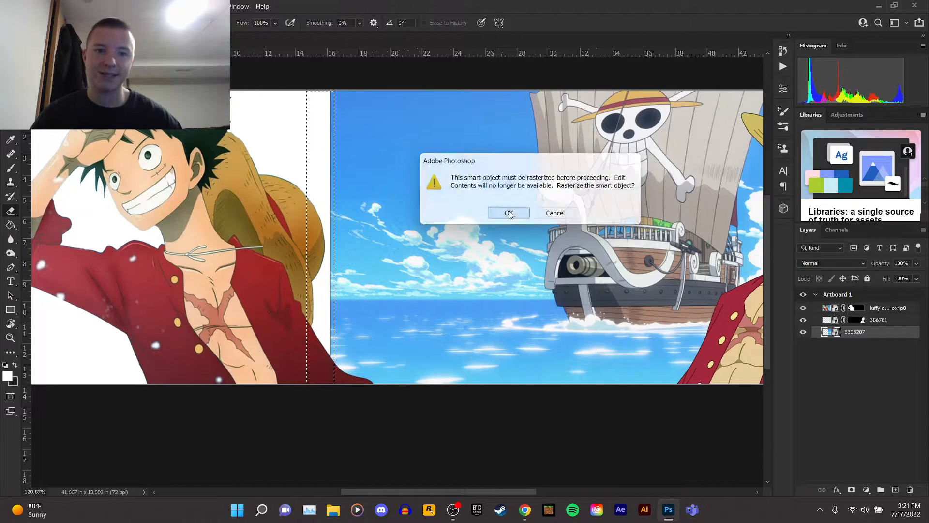
key(Return)
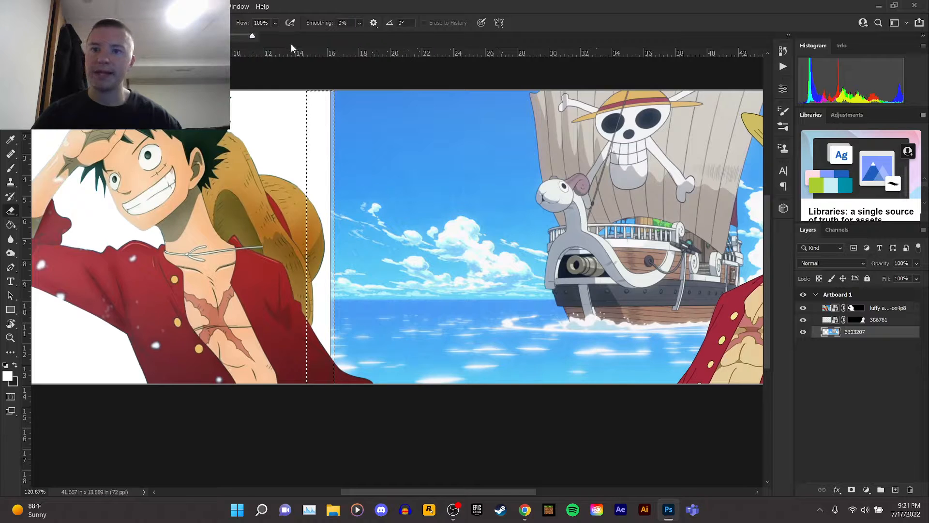
drag(321, 103, 312, 500)
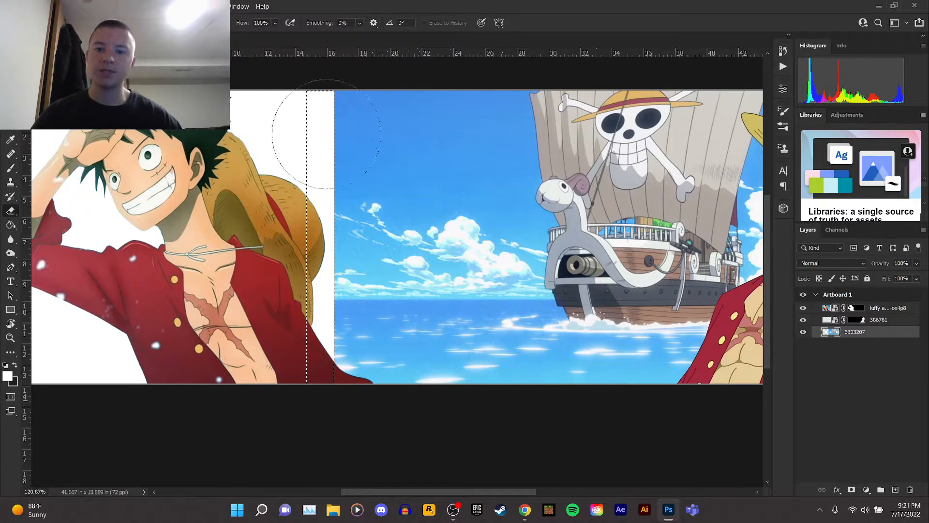
key(m)
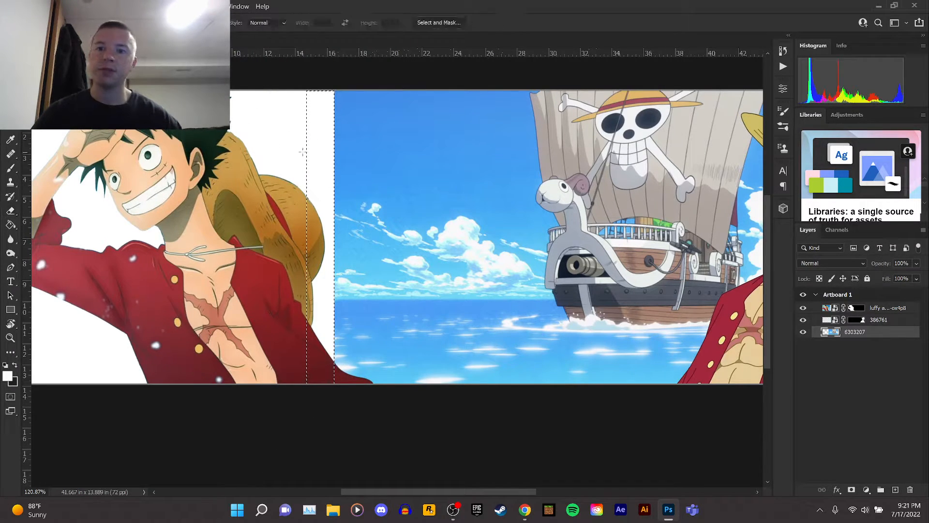
right_click(307, 152)
click(322, 158)
scroll(444, 339, down, 3)
scroll(444, 339, up, 3)
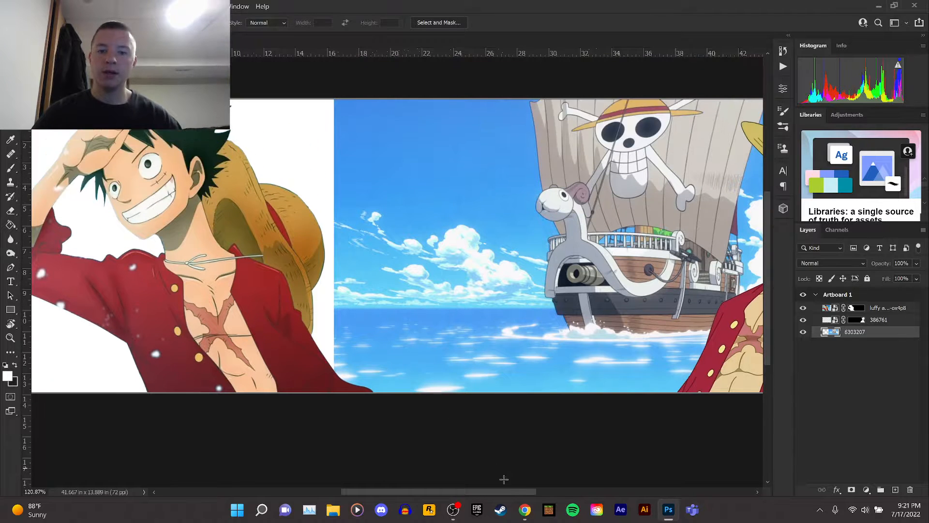
drag(504, 491, 592, 471)
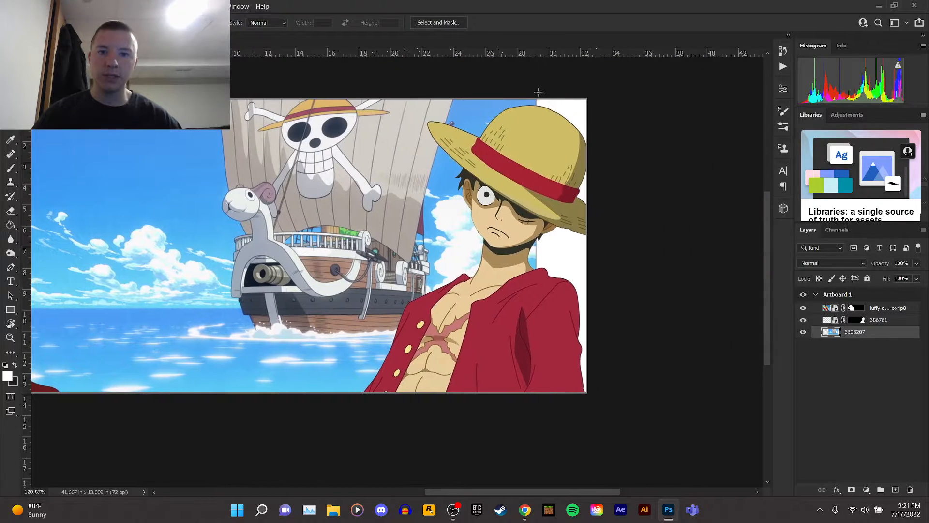
drag(532, 91, 584, 437)
click(10, 210)
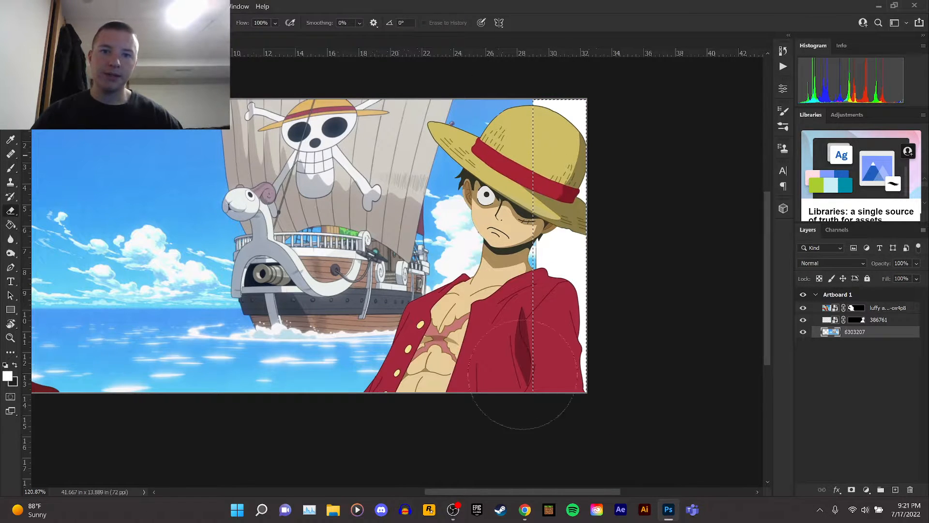
key(m)
right_click(261, 157)
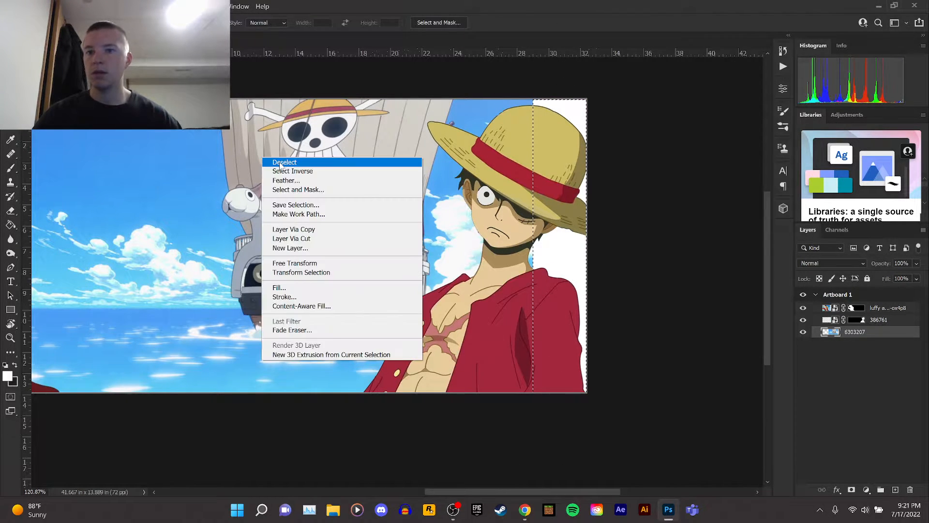
click(274, 162)
Zoom around the banner to inspect the gap between Luffy and the ship image.
scroll(196, 209, down, 3)
scroll(196, 209, down, 3)
scroll(60, 195, up, 8)
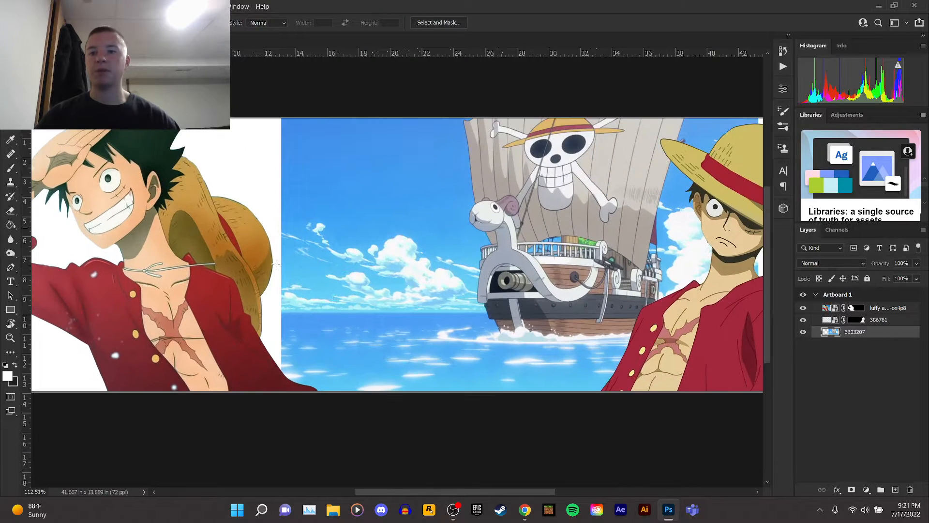
scroll(347, 298, down, 4)
scroll(347, 299, up, 1)
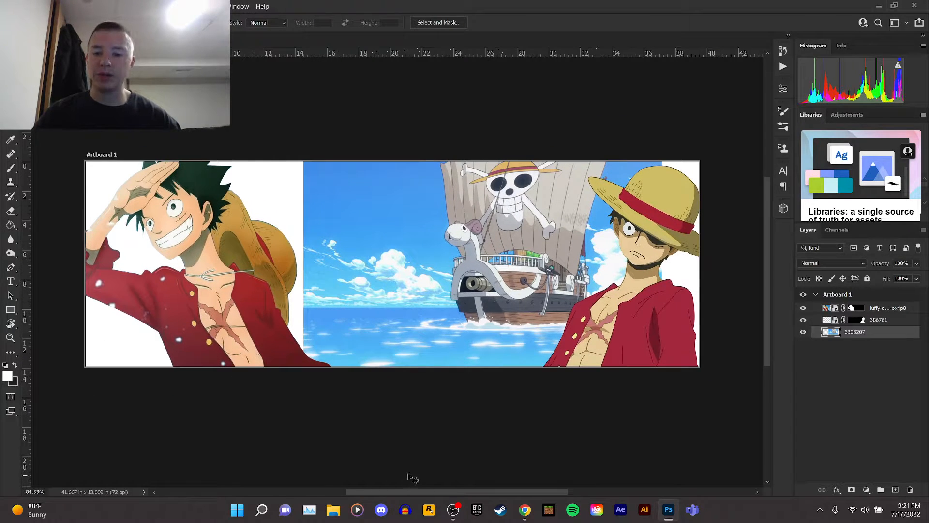
key(v)
scroll(82, 262, up, 1)
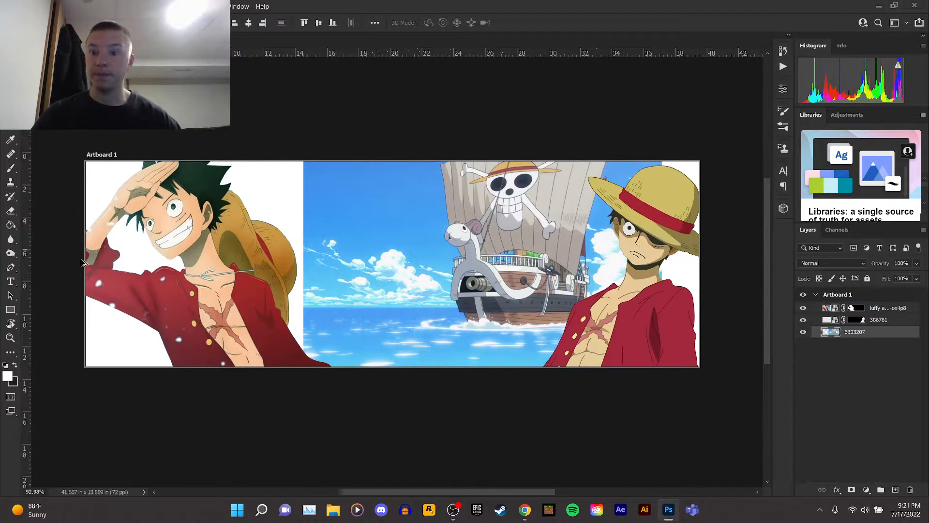
scroll(83, 262, up, 2)
scroll(82, 262, up, 1)
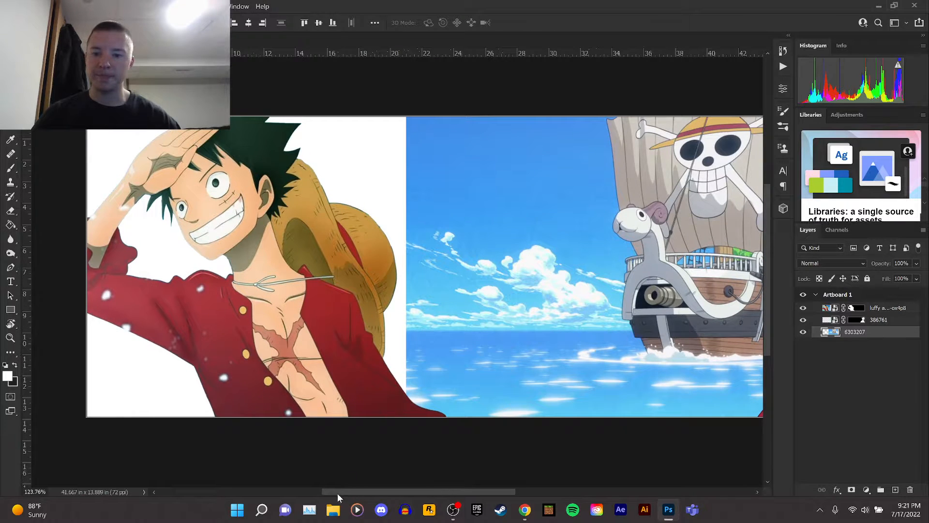
drag(336, 491, 330, 491)
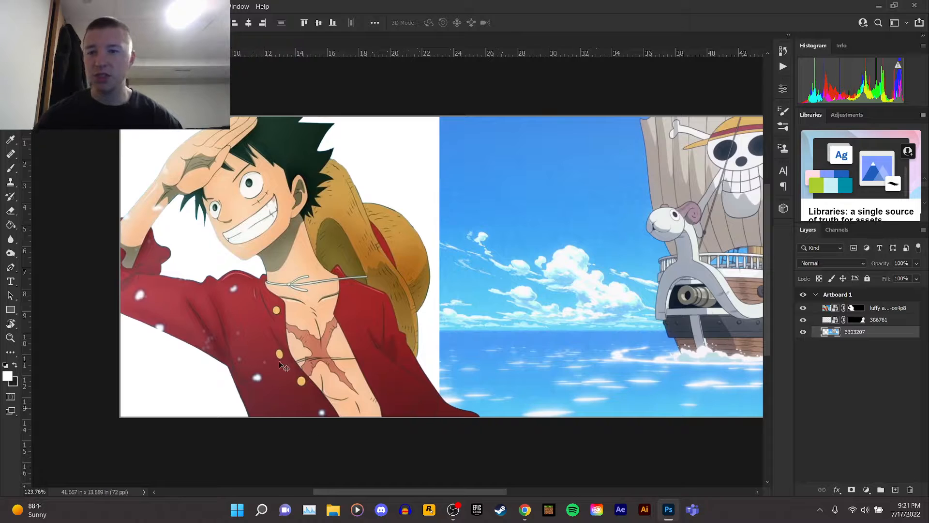
key(m)
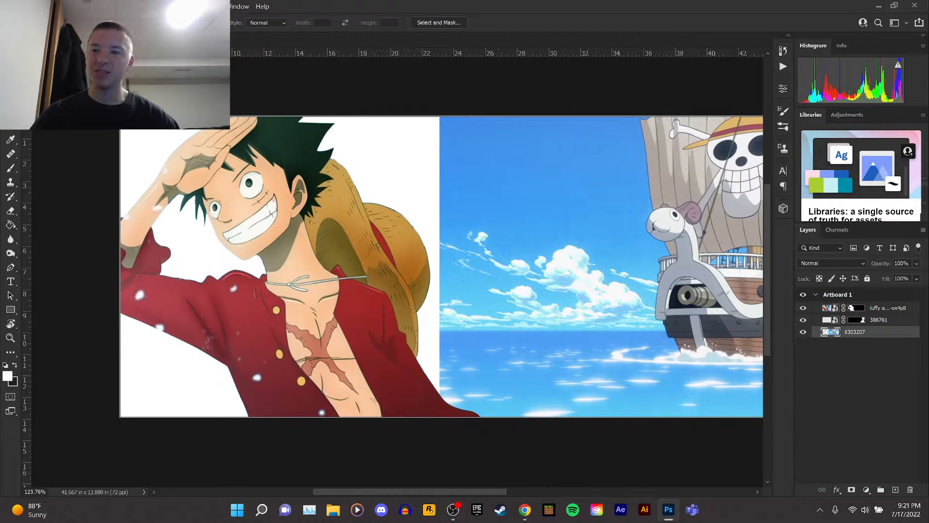
drag(121, 117, 532, 431)
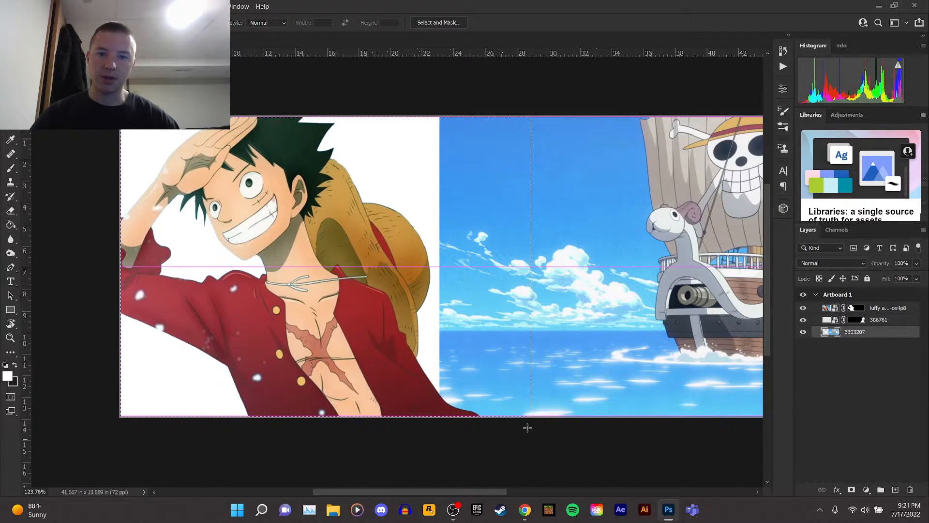
right_click(512, 277)
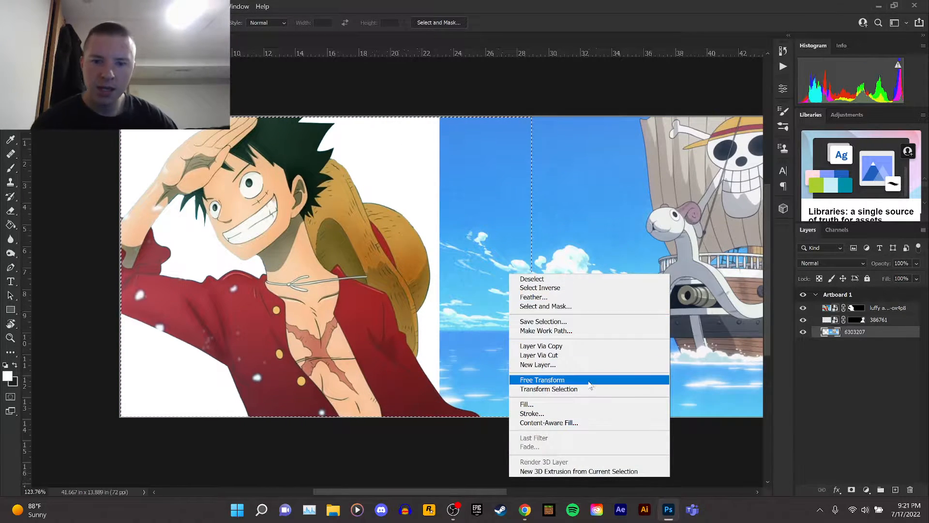
click(576, 424)
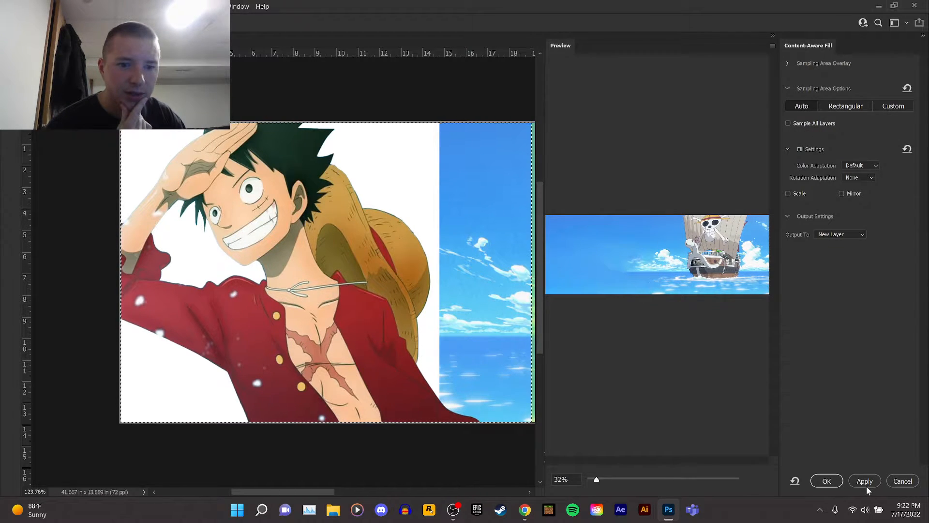
mouse_move(597, 479)
mouse_down()
mouse_move(620, 479)
mouse_move(596, 479)
mouse_up()
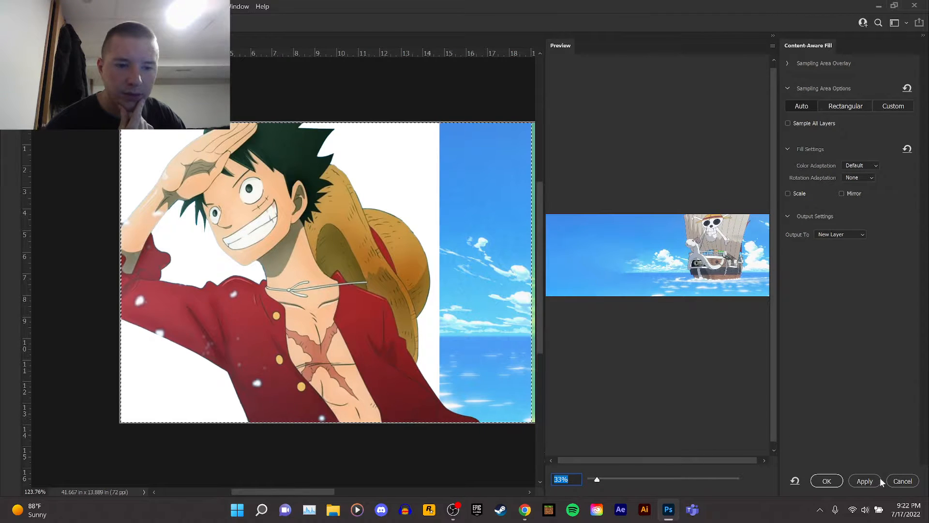
click(898, 480)
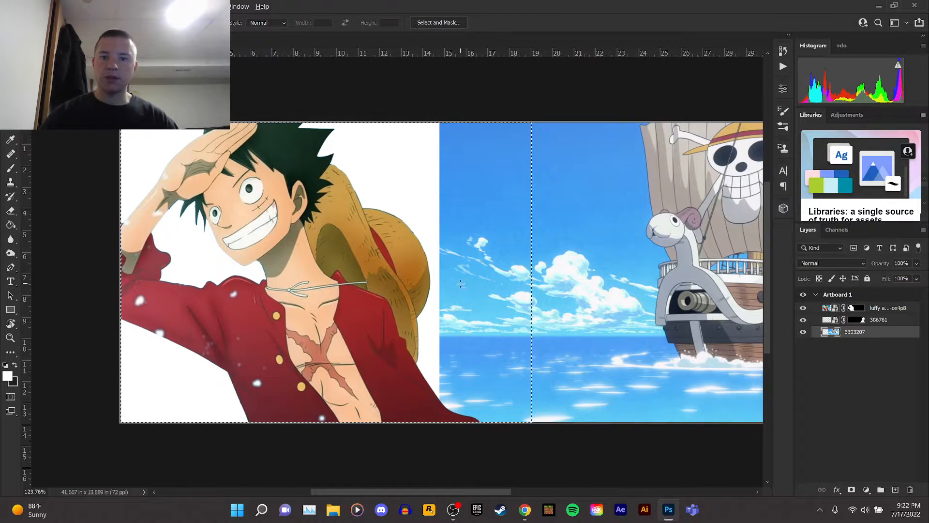
scroll(460, 284, down, 1)
drag(179, 149, 606, 434)
right_click(602, 423)
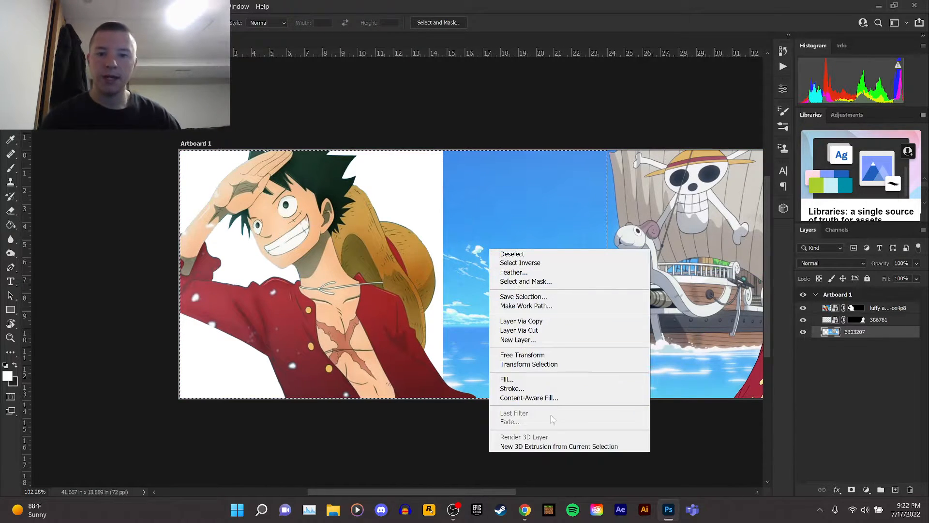
click(551, 397)
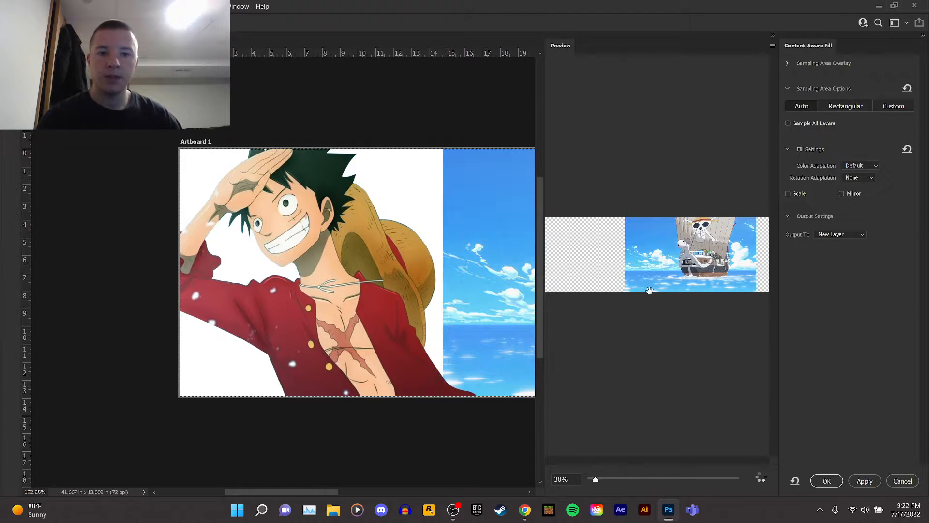
scroll(654, 273, up, 5)
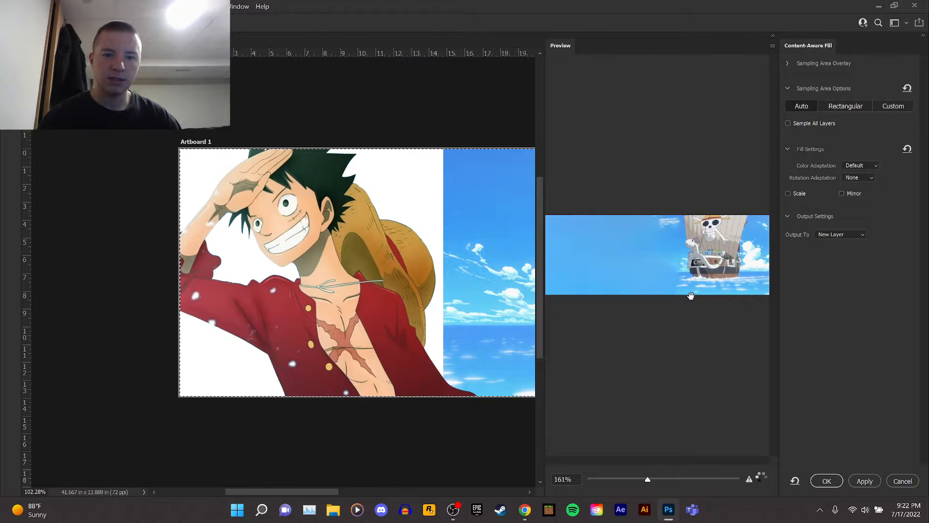
click(903, 481)
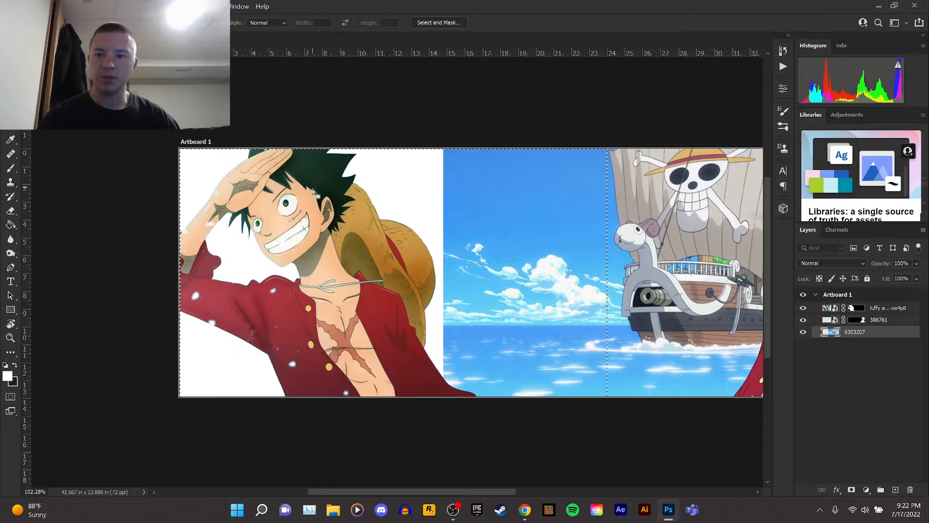
Select the white gap from the artboard's left edge to the sea image and content-aware fill it onto a new layer, then deselect.
drag(179, 148, 471, 424)
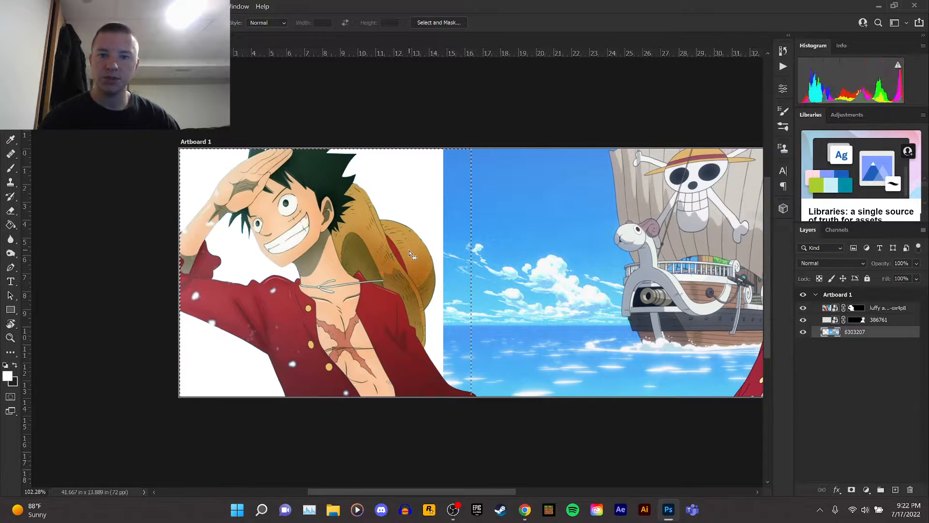
right_click(409, 249)
click(457, 401)
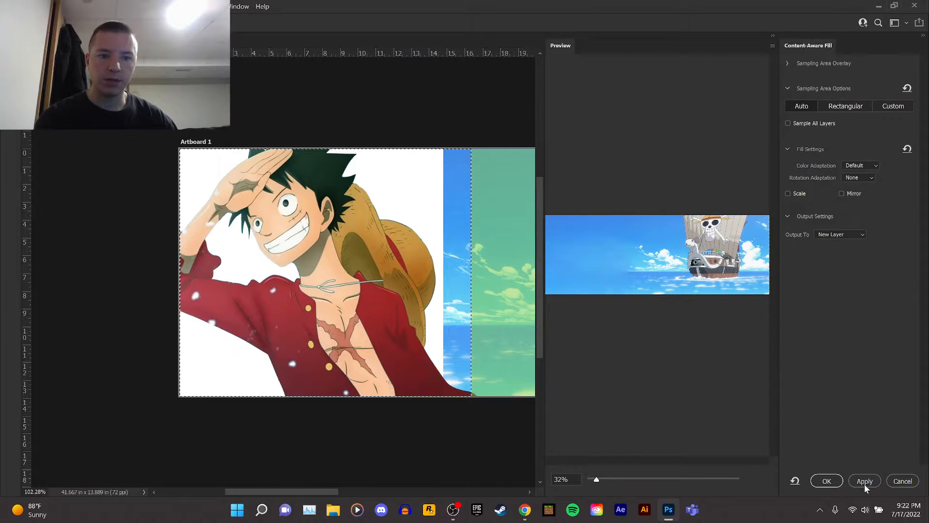
click(859, 483)
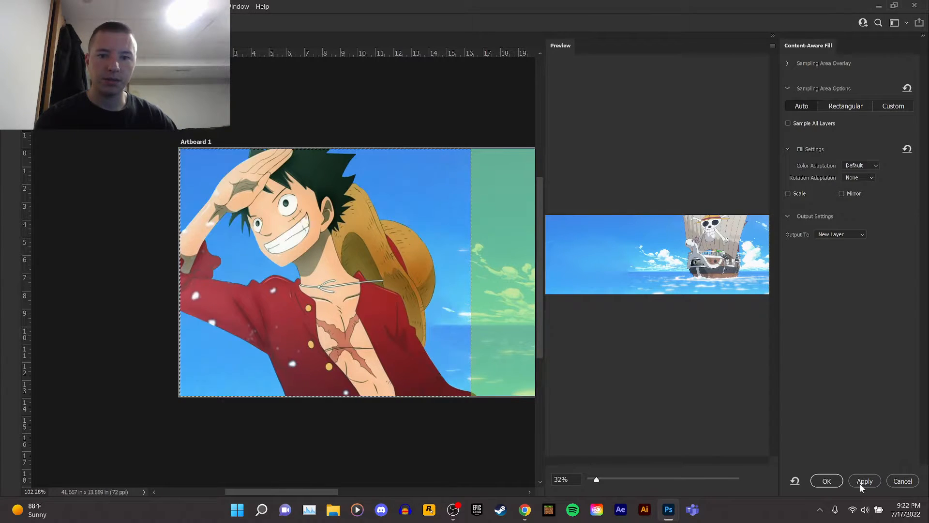
click(827, 480)
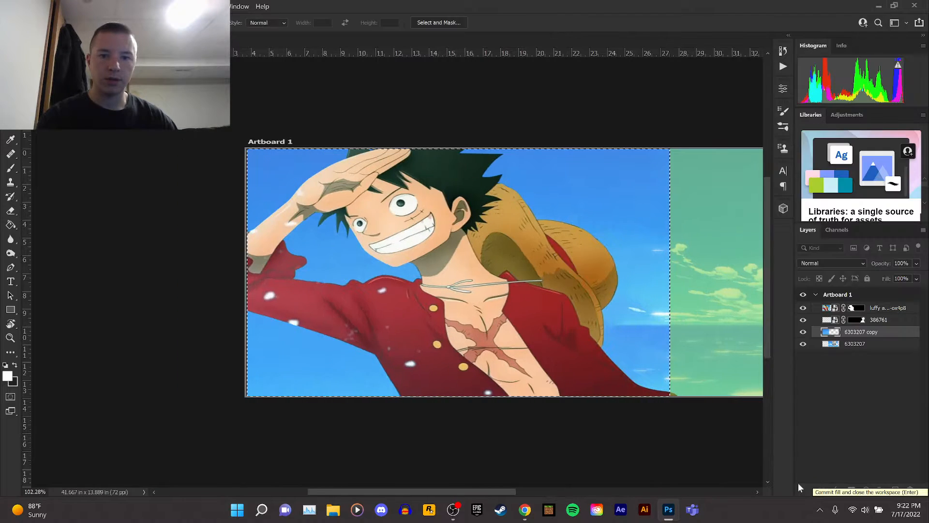
right_click(455, 296)
click(476, 297)
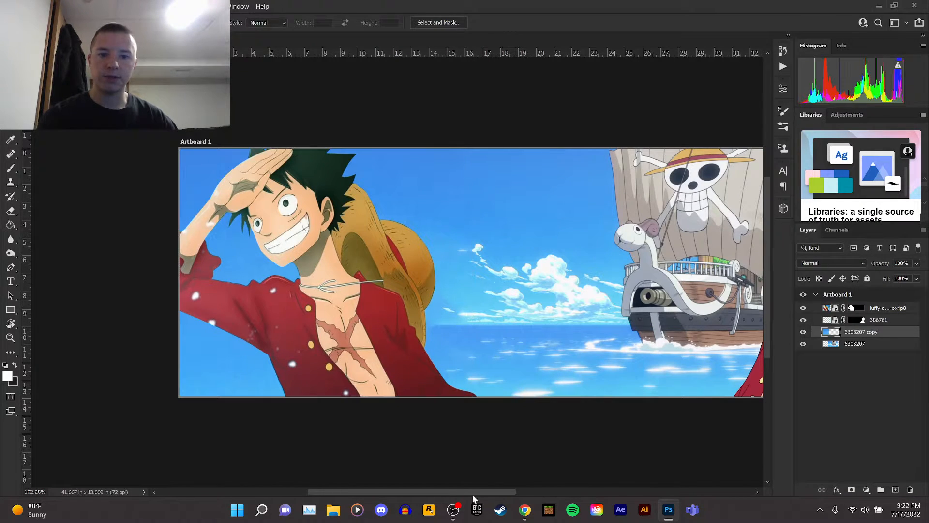
Toggle the 6303207 copy layer's visibility off and on to compare the fill.
drag(474, 493, 505, 489)
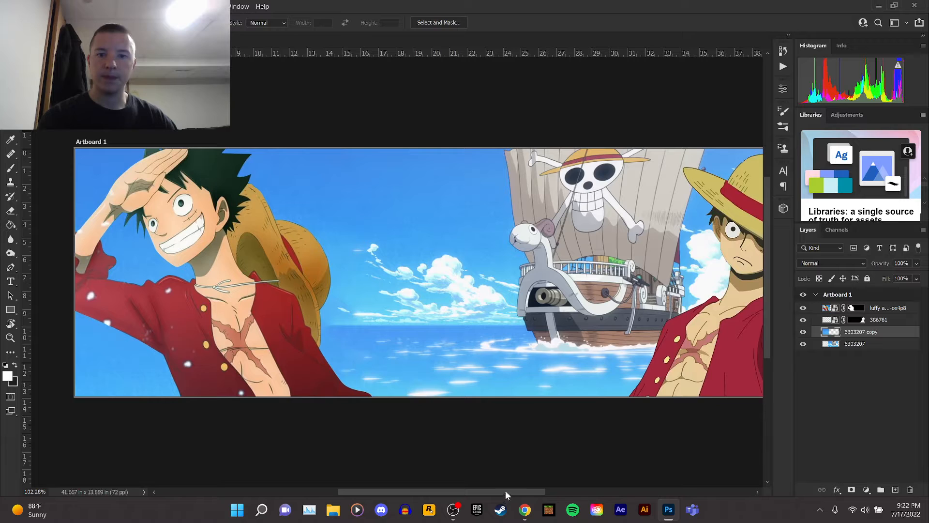
click(803, 332)
click(803, 333)
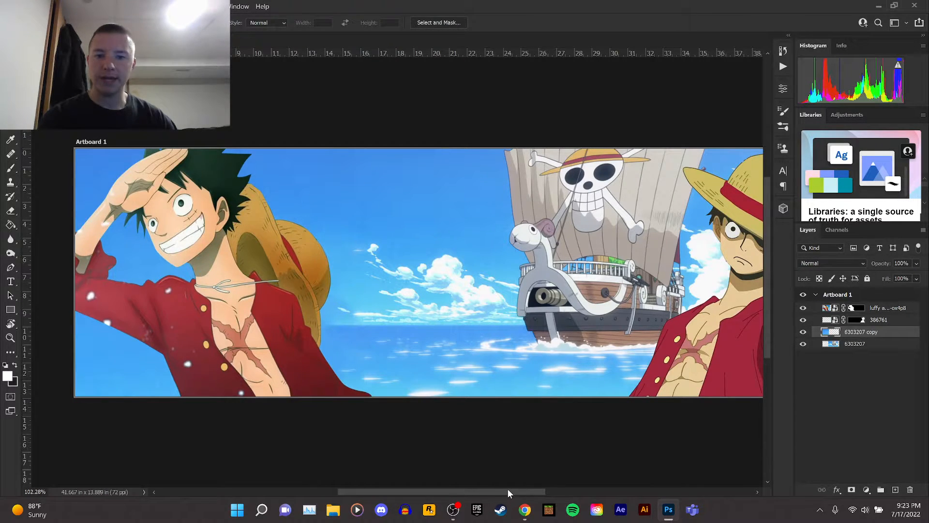
Select the white strip at the banner's right edge and content-aware fill it from the 6303207 layer onto a new layer, then deselect.
drag(507, 490, 592, 490)
drag(544, 405, 446, 135)
right_click(492, 209)
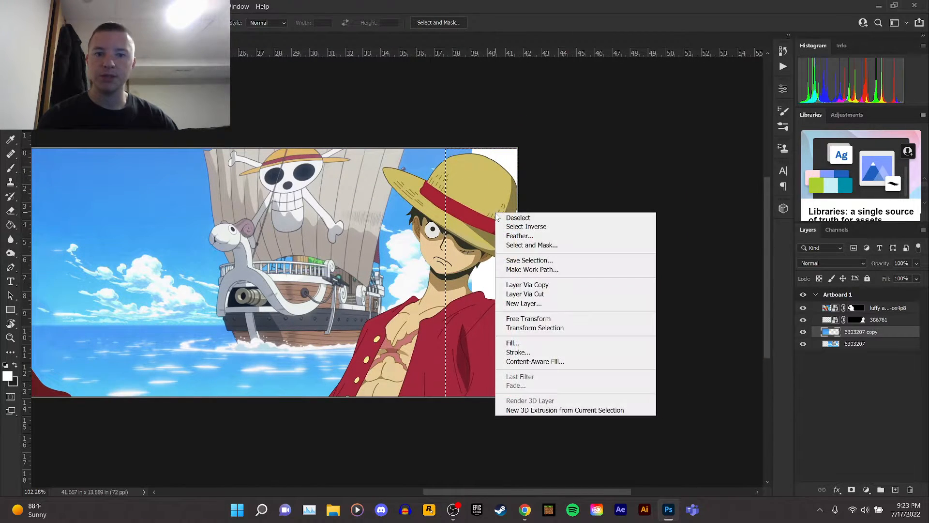
click(474, 176)
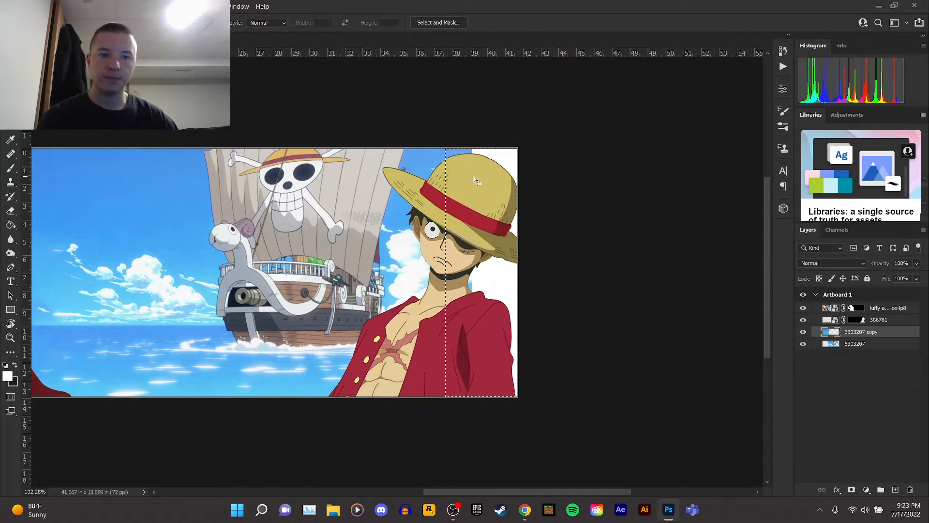
click(832, 344)
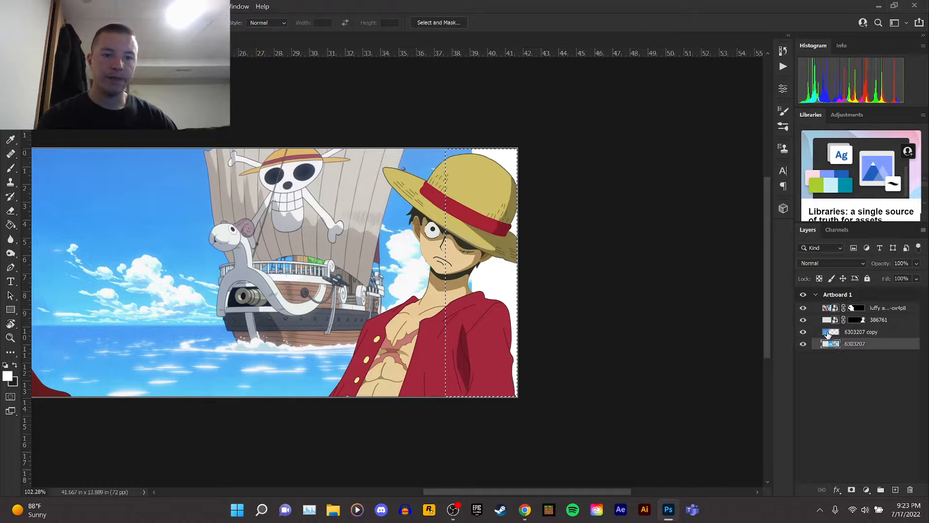
right_click(458, 222)
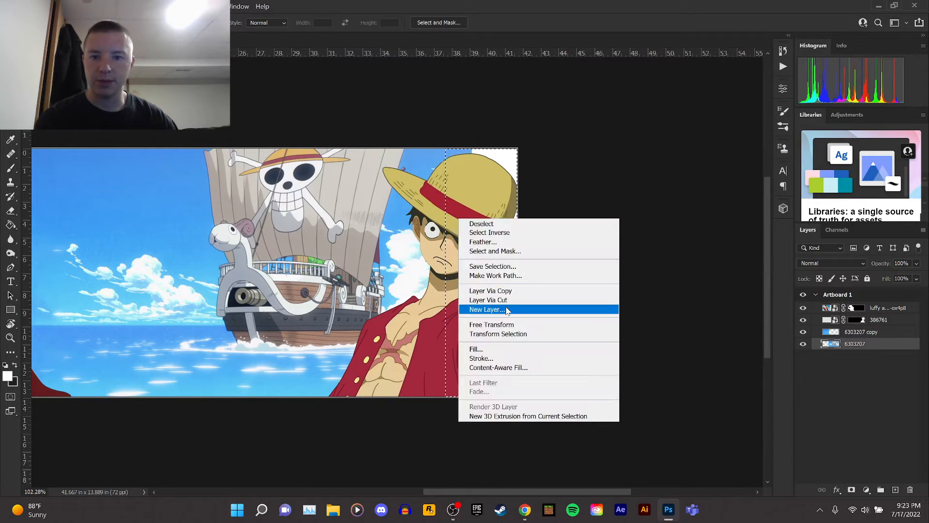
click(491, 368)
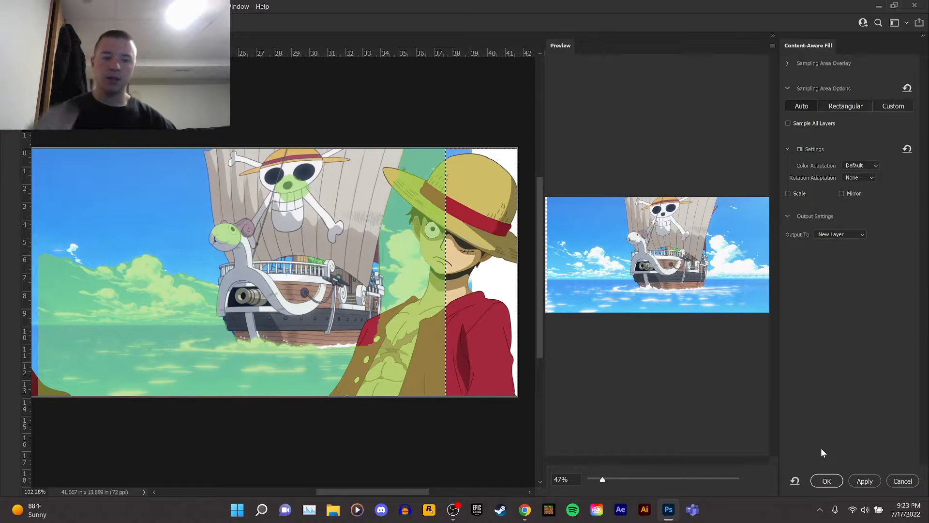
click(861, 480)
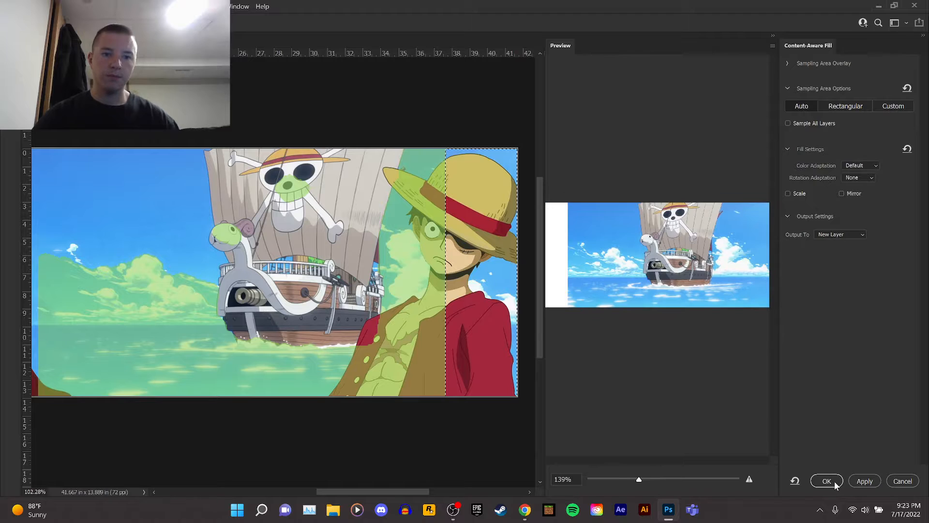
click(827, 479)
right_click(431, 219)
click(444, 226)
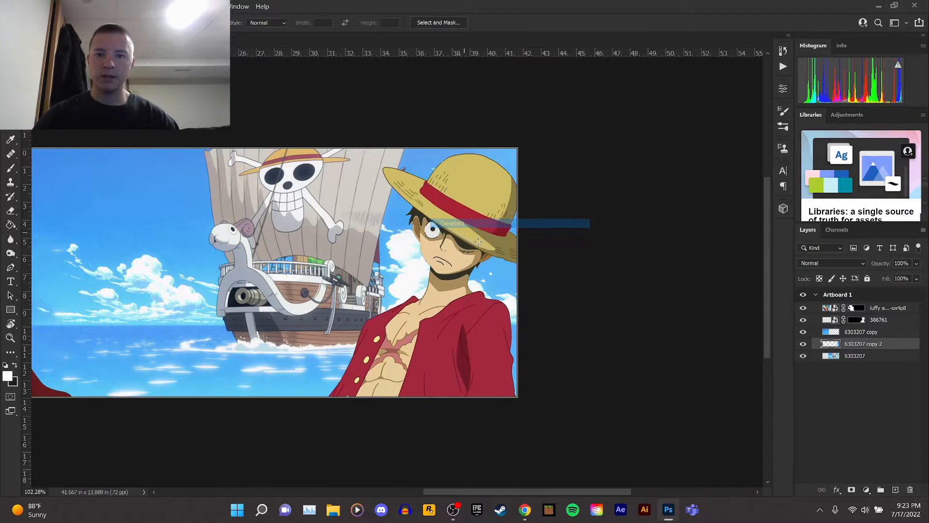
Zoom out to the whole banner and pick the Brush tool with the Soft Round preset.
scroll(477, 242, down, 7)
scroll(155, 267, up, 4)
scroll(155, 267, up, 1)
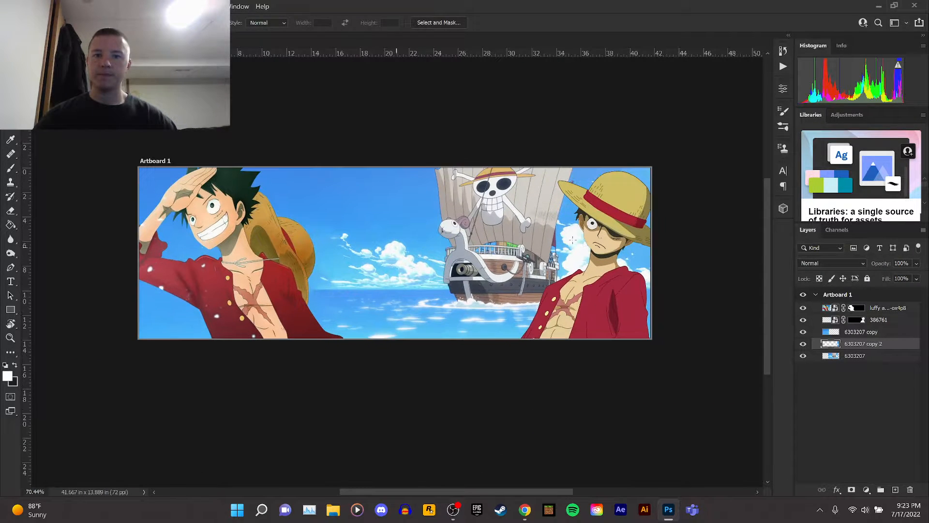
scroll(380, 221, up, 1)
key(v)
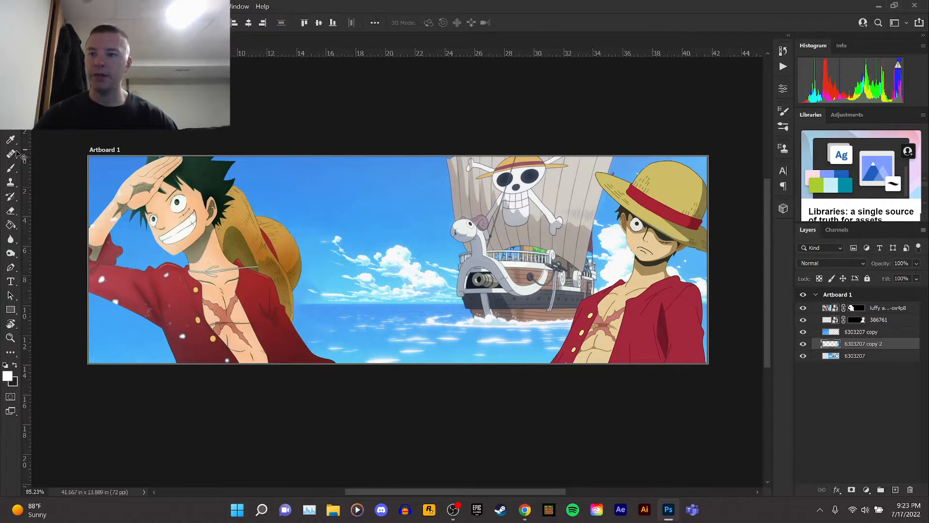
click(9, 169)
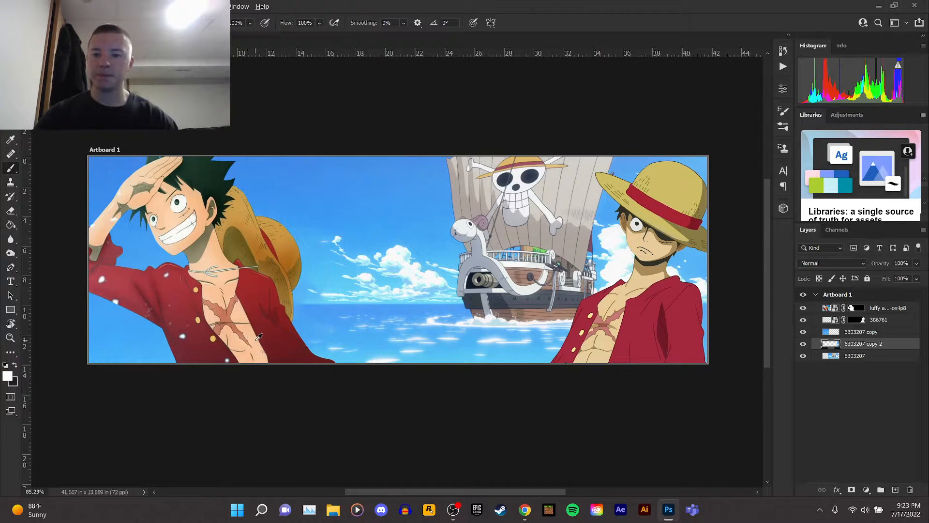
click(51, 23)
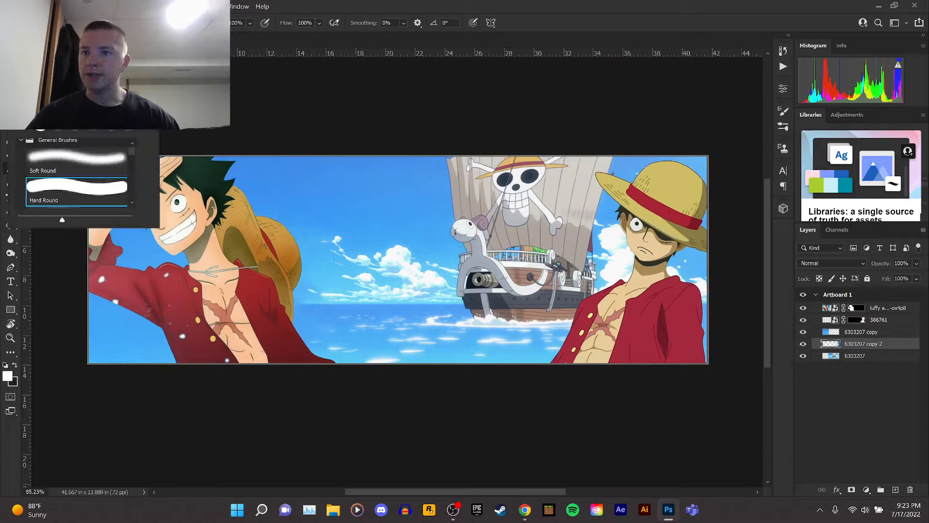
click(95, 160)
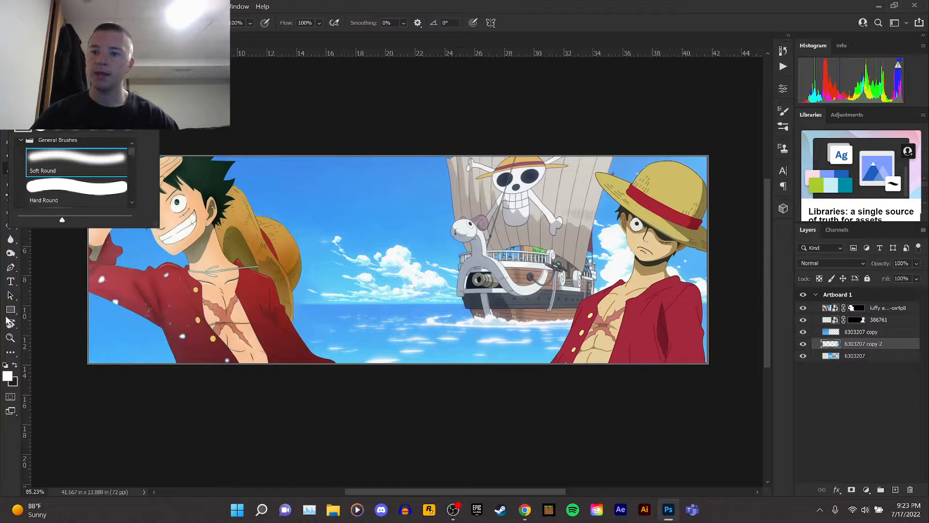
click(1, 440)
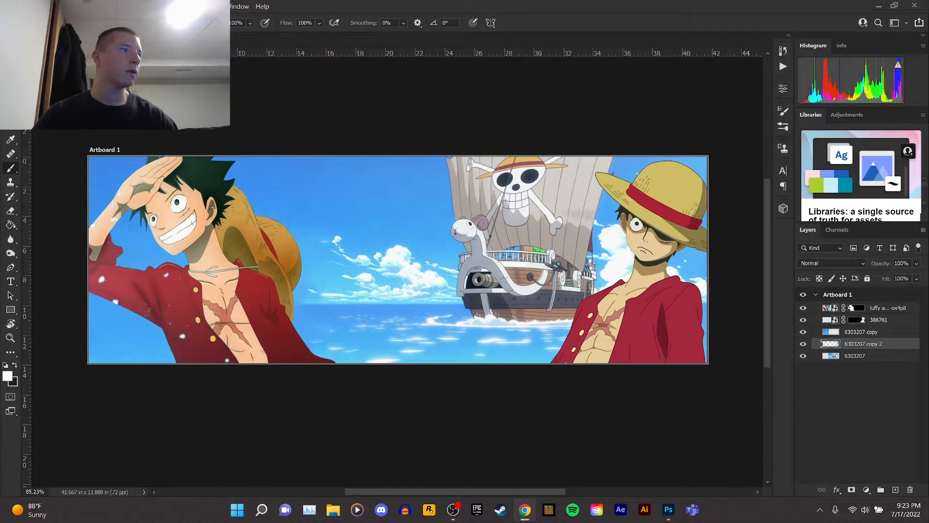
Switch to Chrome and search Google Images for "anime clouds".
click(524, 509)
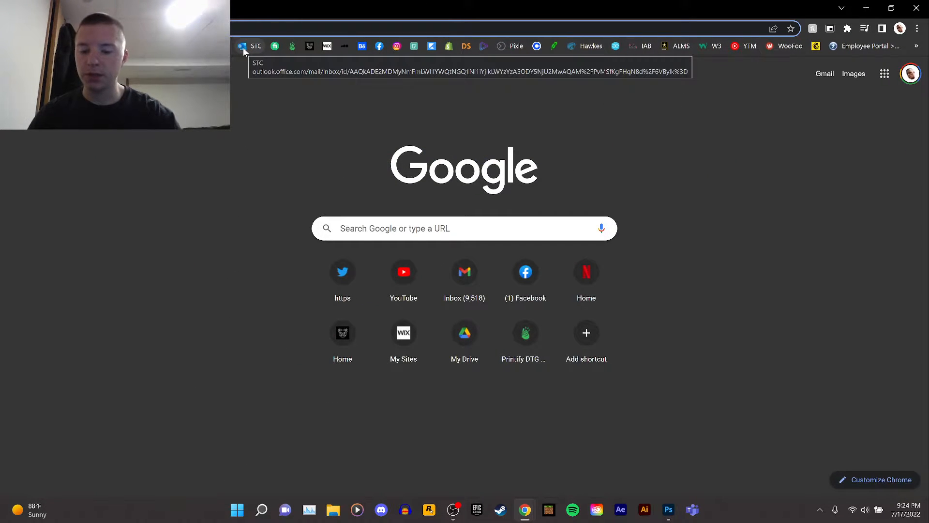
text(anime c)
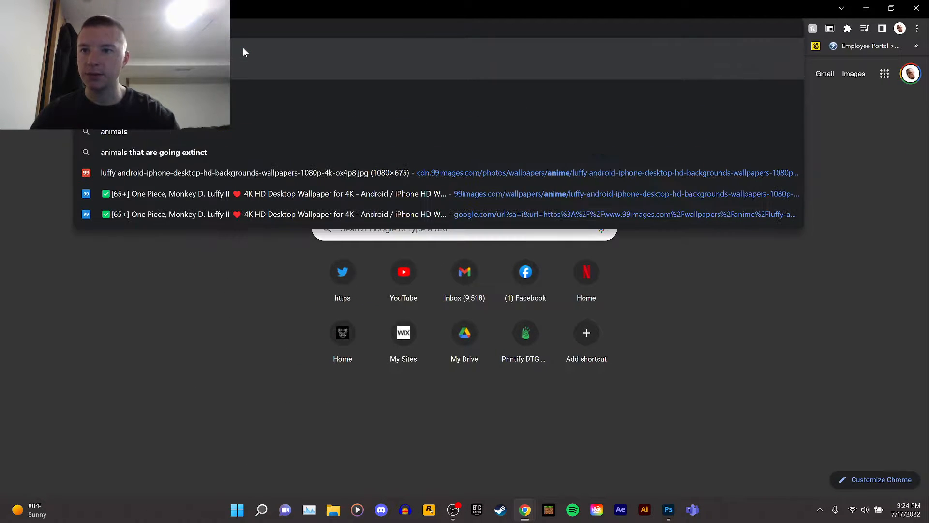
text(louds)
key(Return)
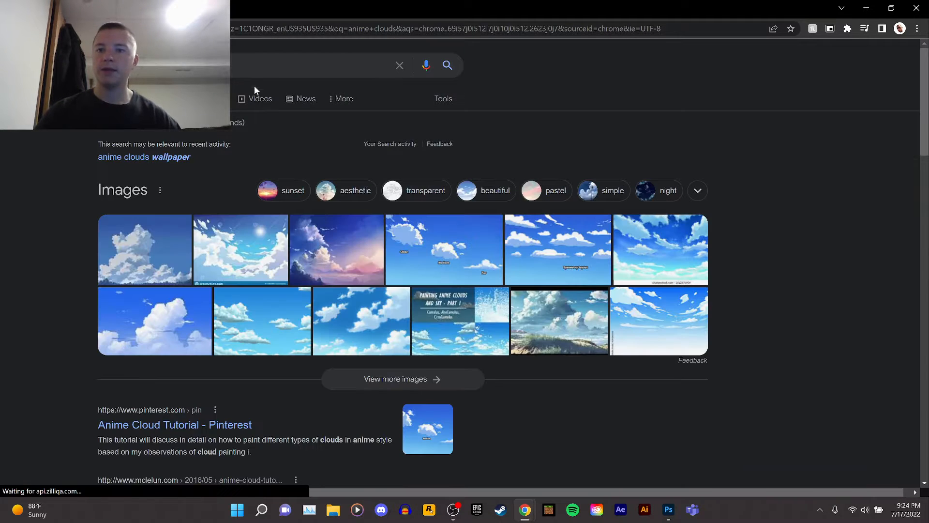
click(213, 99)
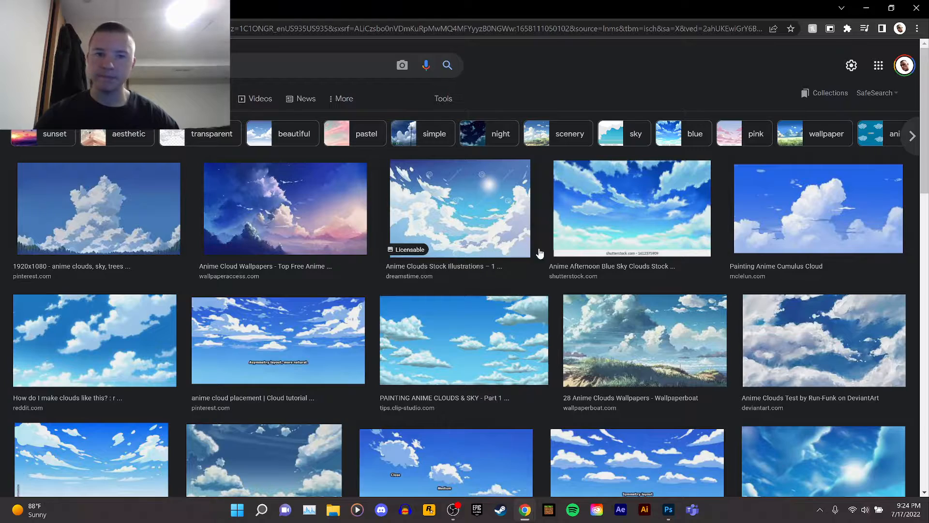
Browse the anime clouds image results for a suitable cloud picture.
scroll(542, 266, down, 1)
scroll(543, 267, down, 2)
scroll(544, 266, down, 4)
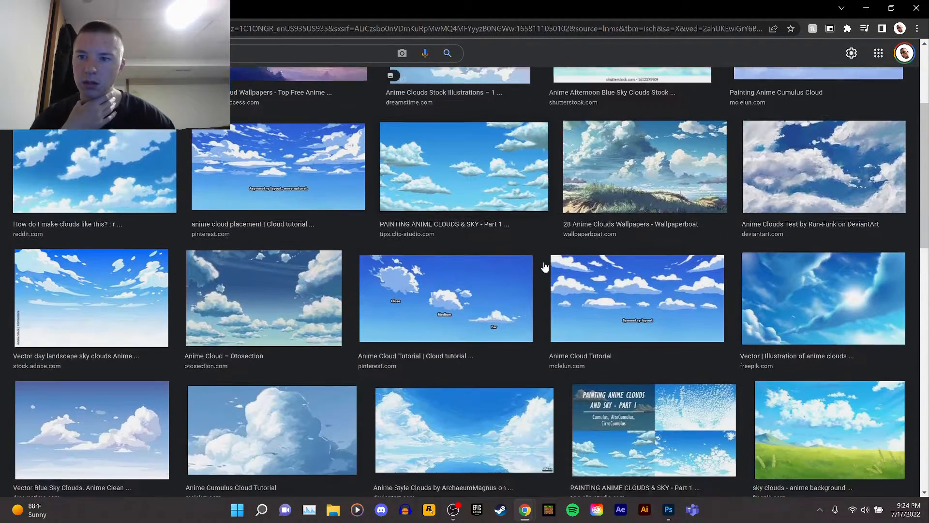
scroll(543, 266, down, 6)
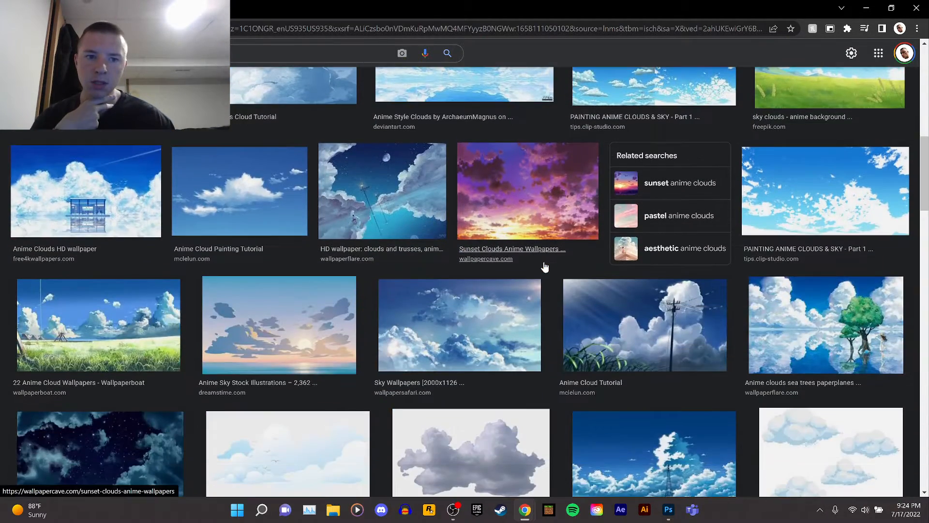
scroll(544, 266, down, 2)
scroll(544, 266, down, 7)
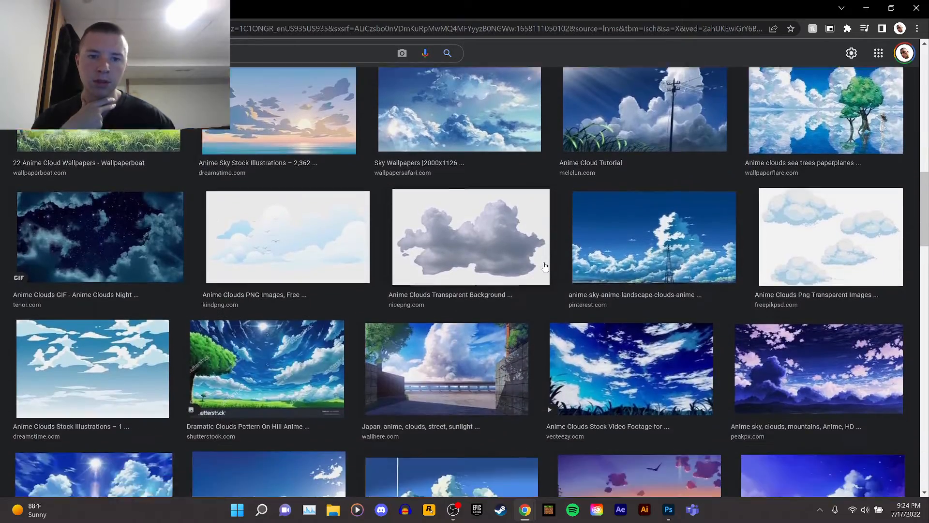
scroll(544, 266, down, 4)
scroll(544, 266, down, 9)
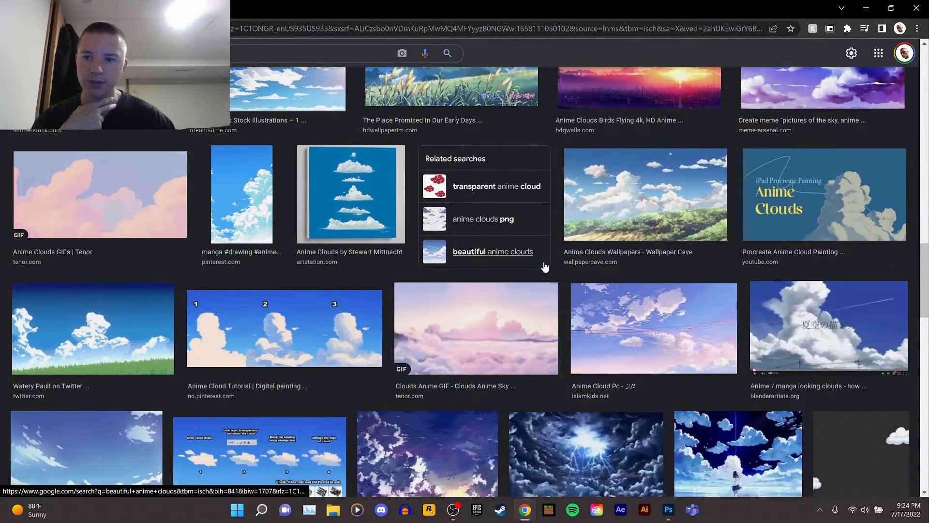
scroll(545, 267, down, 9)
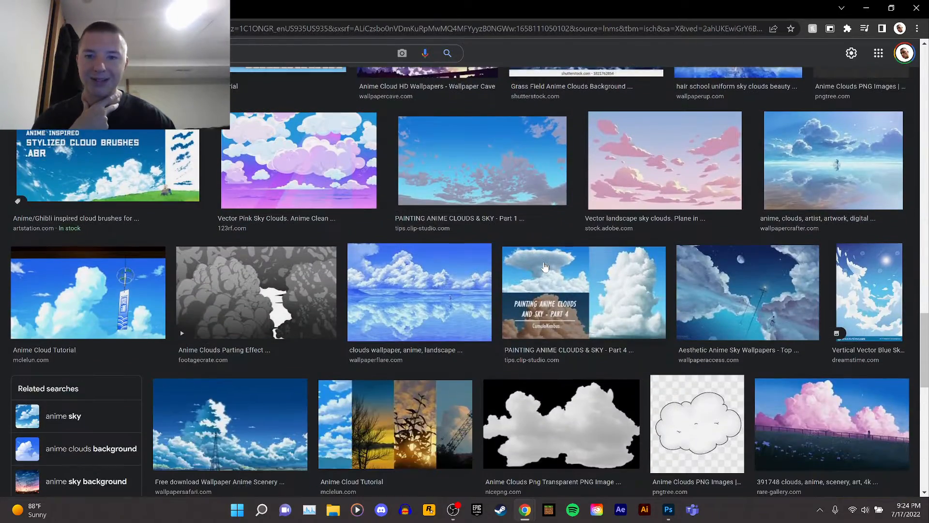
scroll(545, 266, down, 12)
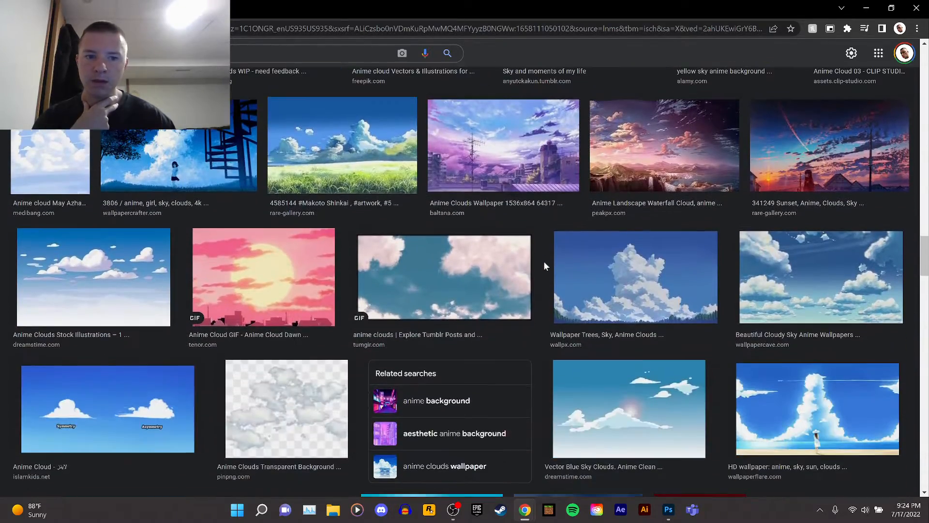
scroll(544, 267, down, 9)
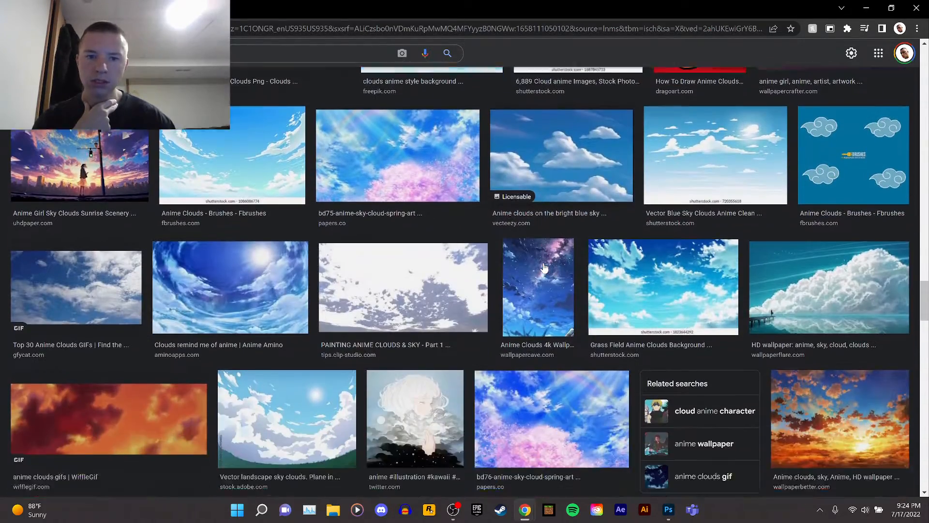
scroll(544, 269, down, 11)
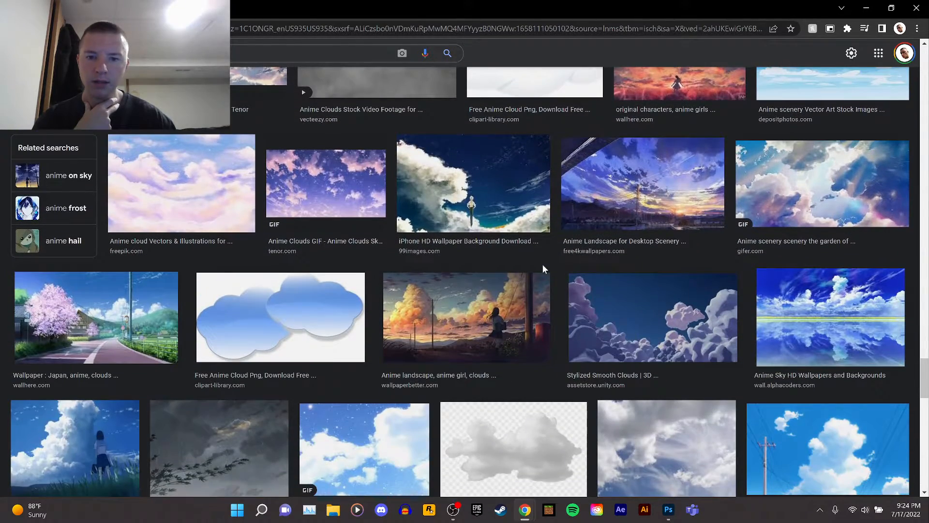
scroll(543, 265, down, 7)
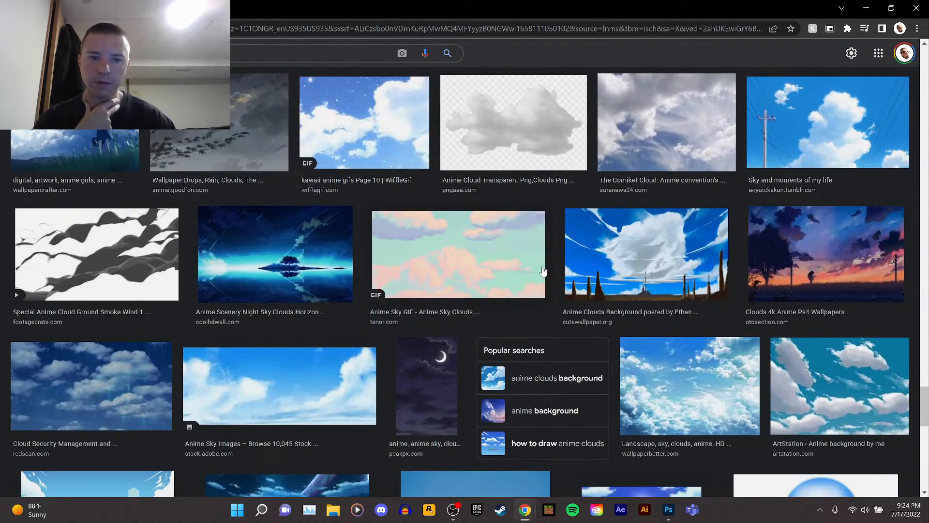
scroll(543, 270, down, 12)
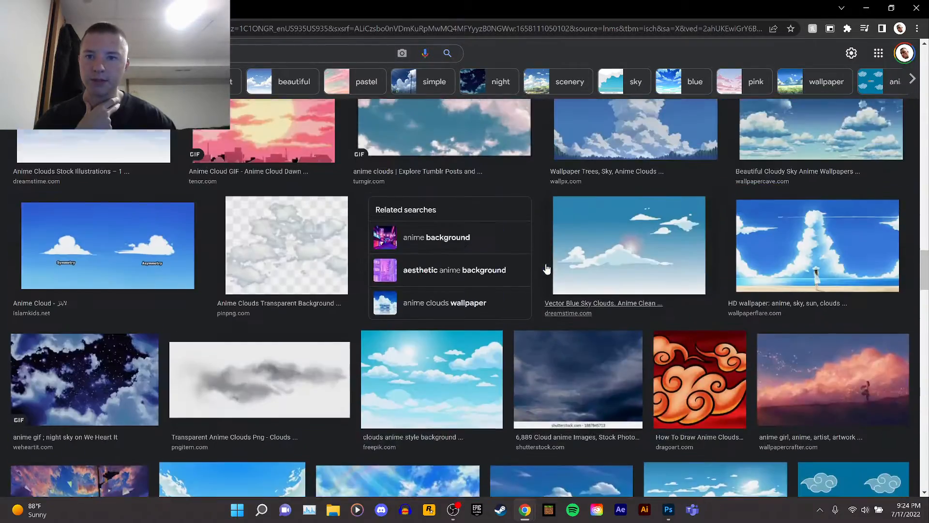
scroll(477, 251, up, 1)
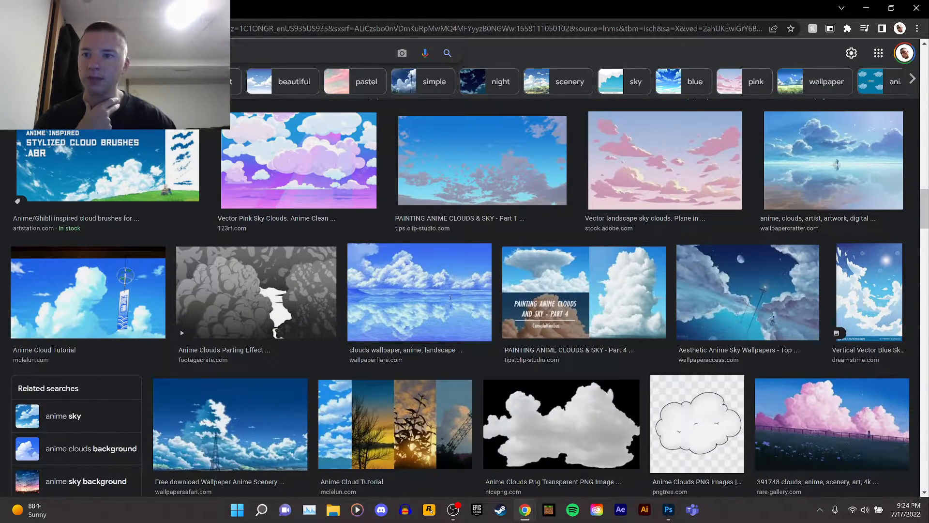
Change the image search to just "clouds" and browse the new results.
drag(107, 53, 48, 53)
key(BackSpace)
key(Return)
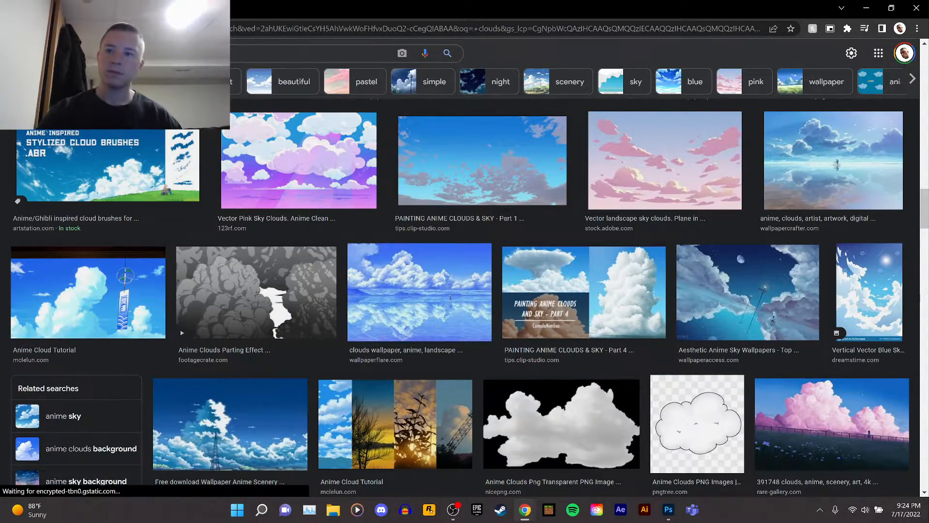
scroll(445, 222, down, 4)
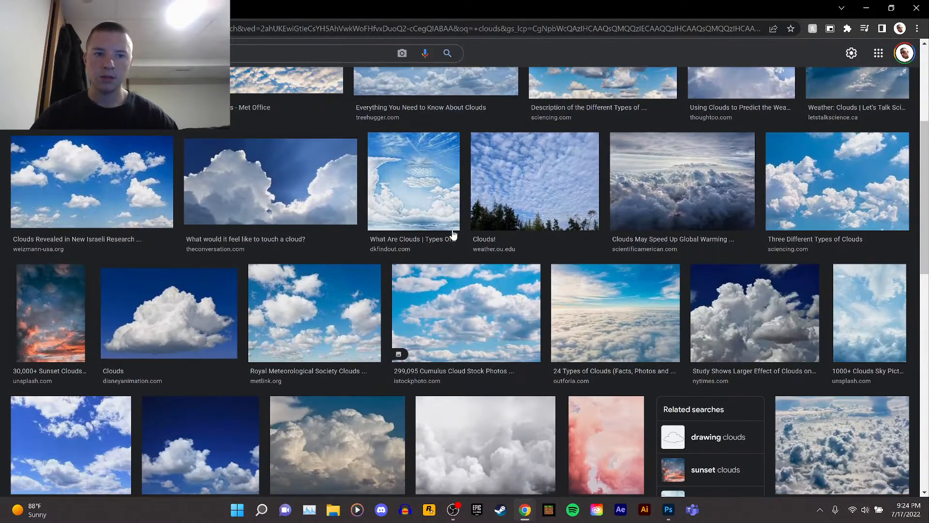
scroll(453, 234, down, 6)
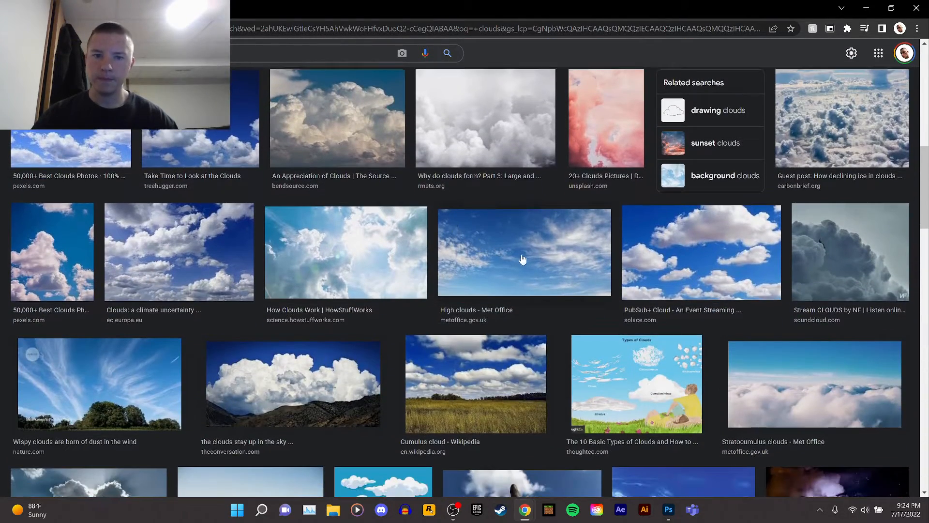
scroll(550, 262, down, 2)
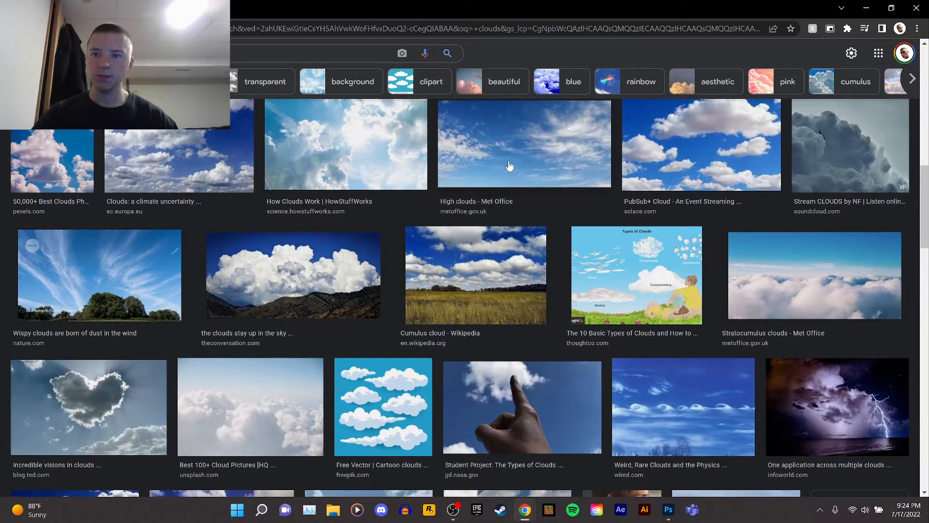
Open the High clouds - Met Office result and copy its image address.
click(509, 140)
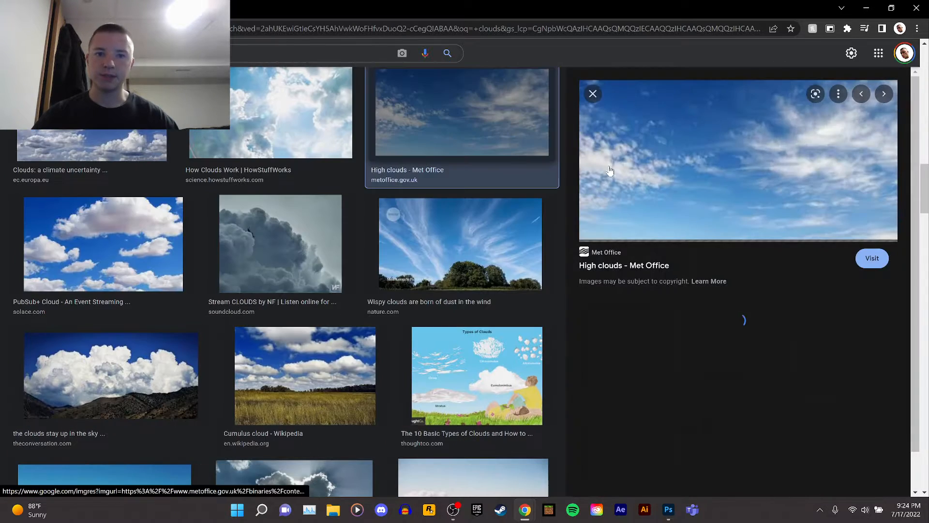
right_click(733, 166)
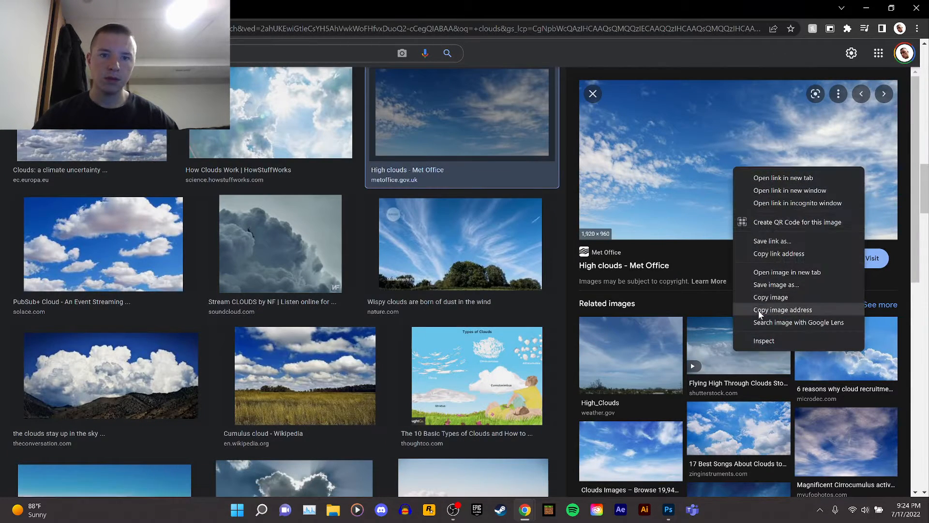
click(759, 324)
Switch to Photoshop and group the three 6303207 layers together.
click(662, 512)
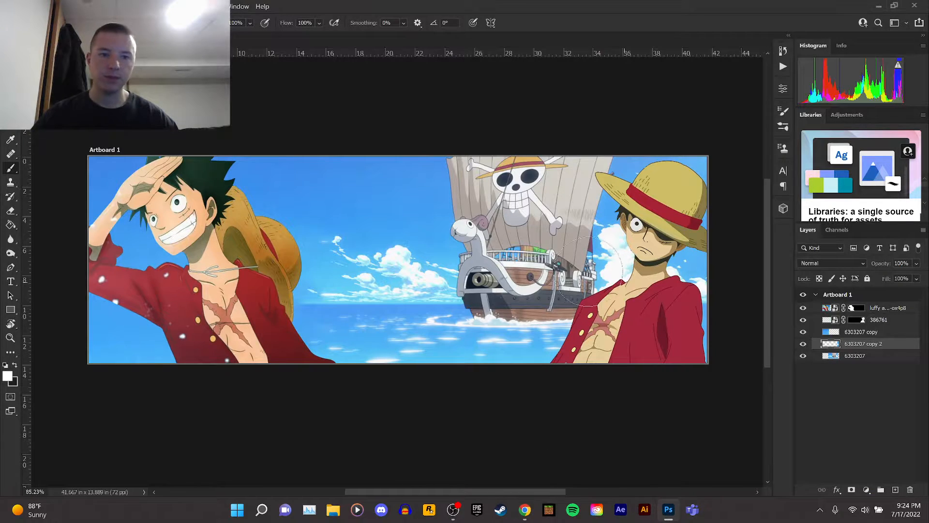
click(866, 332)
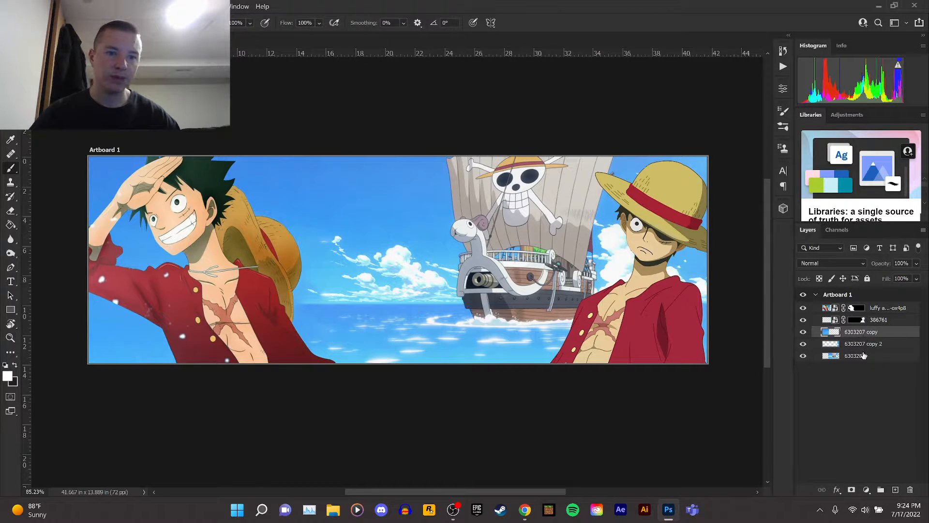
shift+click(863, 355)
click(880, 490)
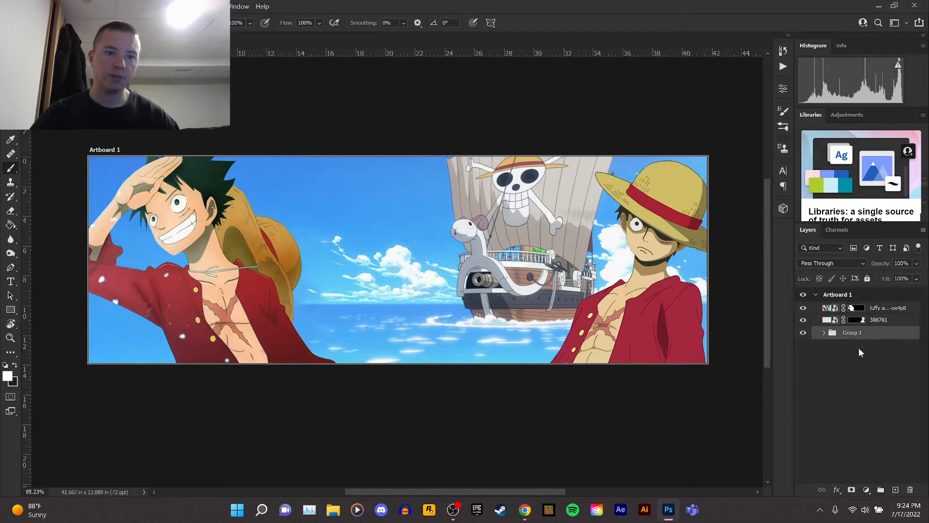
Rename the new group to Backing and give it a blue colour label.
click(804, 333)
click(804, 333)
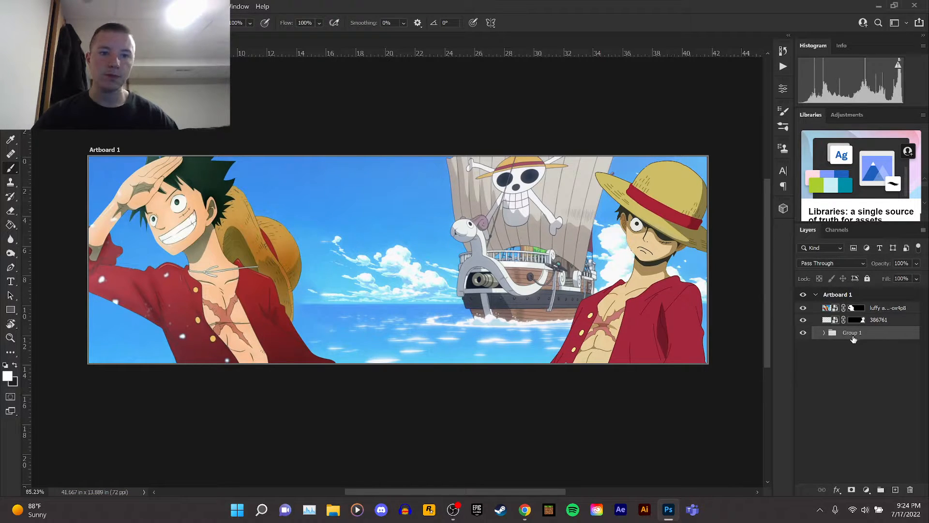
text(Ba)
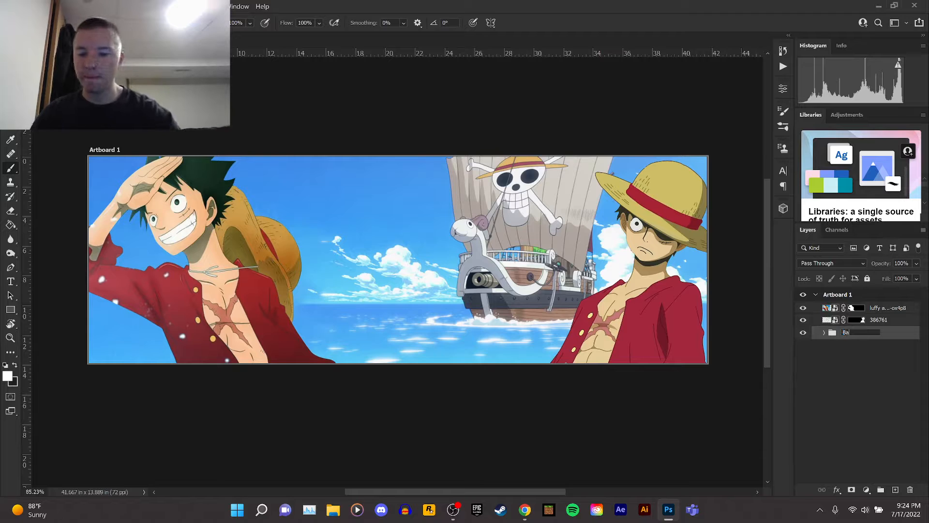
text(cking)
key(Return)
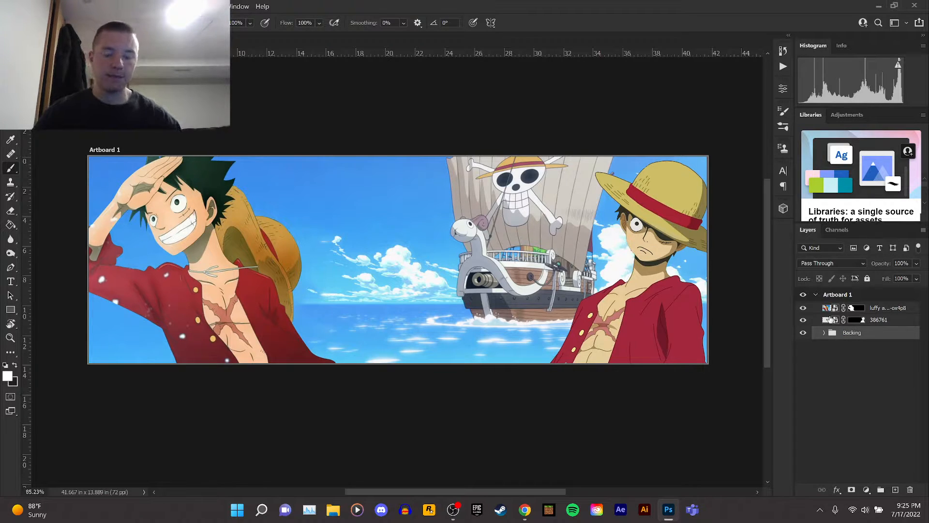
right_click(876, 337)
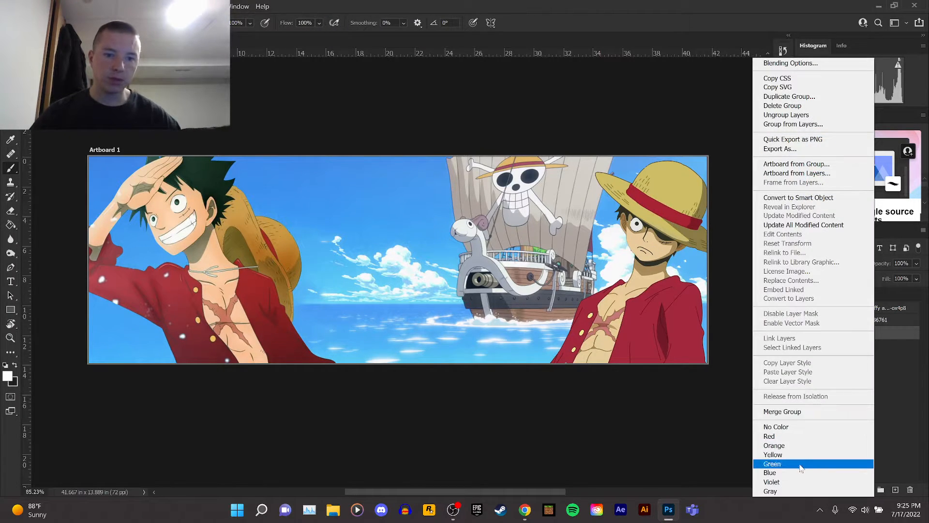
click(787, 473)
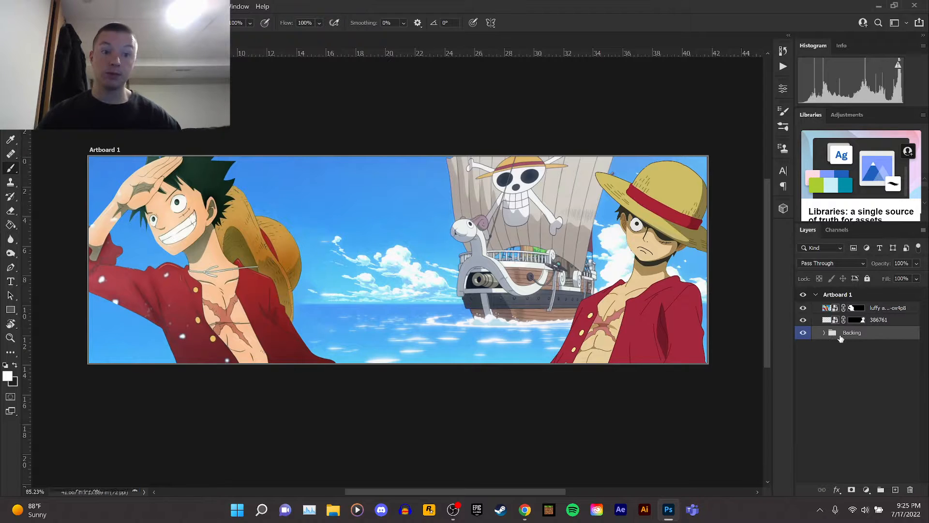
Switch to the Move tool and expand the Backing group to select its top copy layer.
key(v)
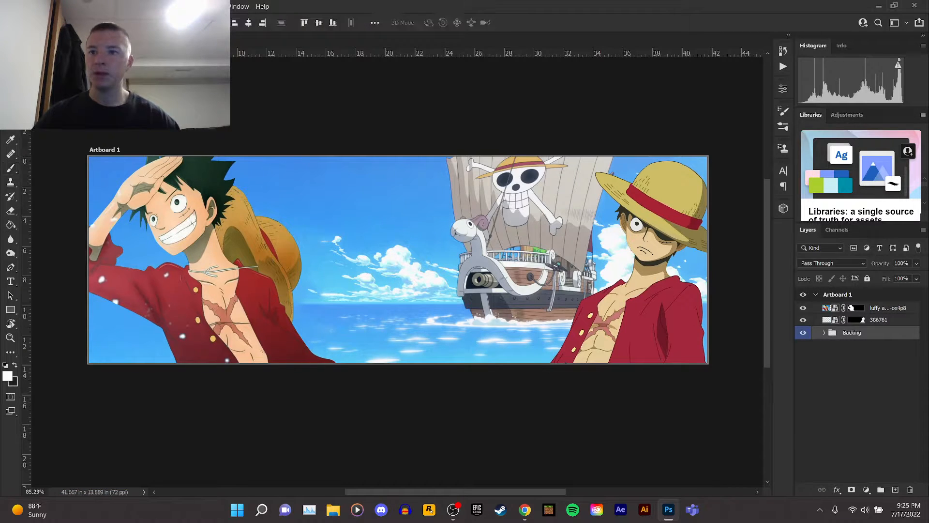
click(824, 334)
click(855, 349)
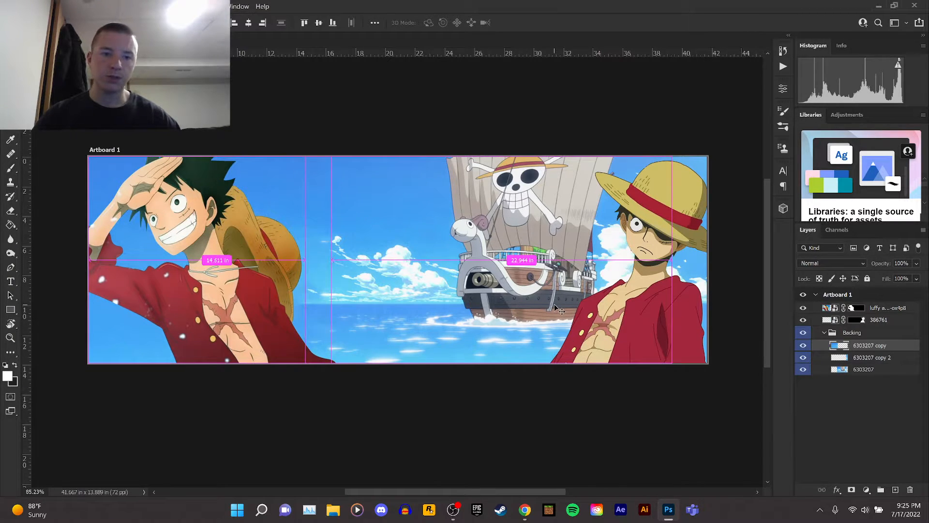
Copy the High clouds image from the Chrome results and return to Photoshop.
mouse_move(518, 518)
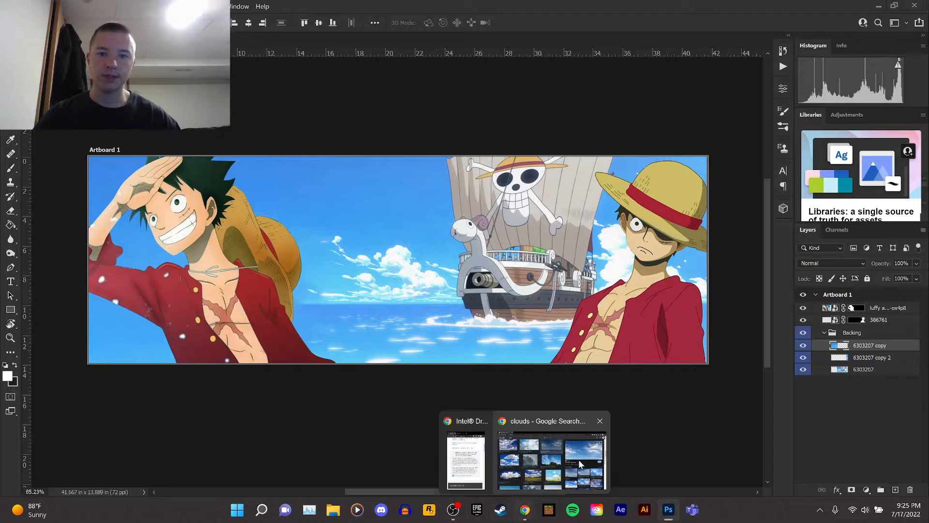
click(579, 460)
right_click(637, 198)
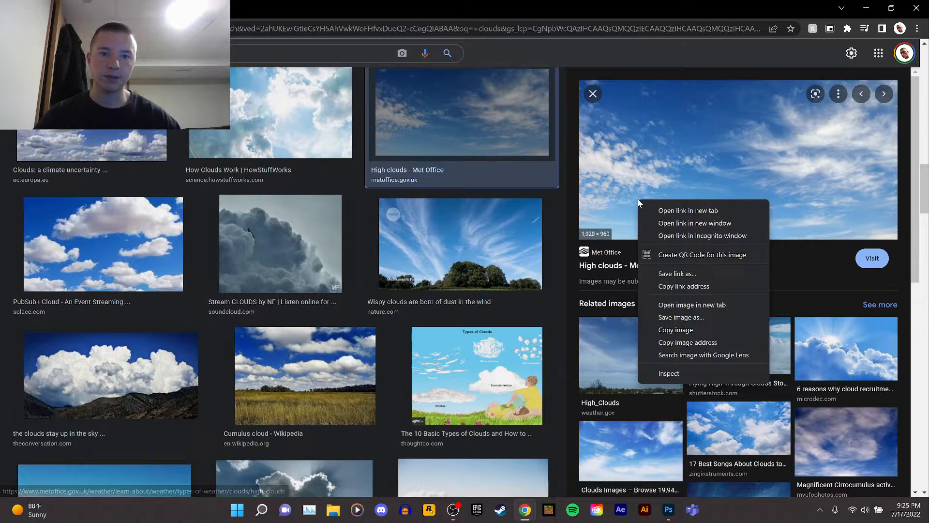
click(677, 329)
click(667, 512)
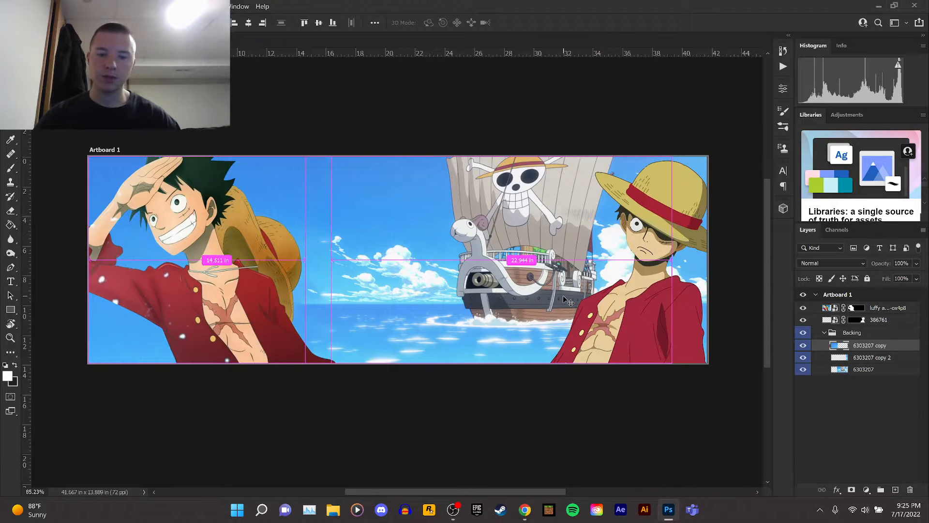
Open the High clouds image in a new browser tab, copy it, and return to Photoshop.
mouse_move(525, 511)
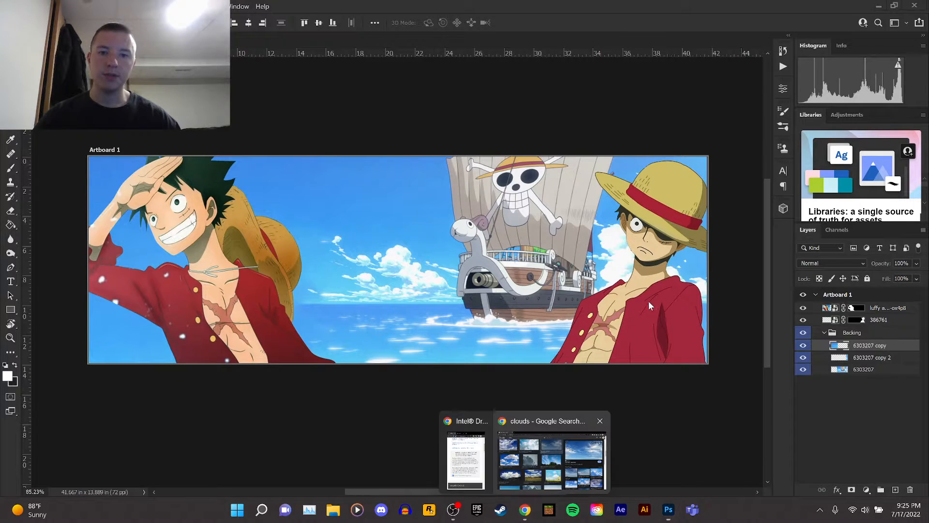
click(557, 455)
right_click(730, 220)
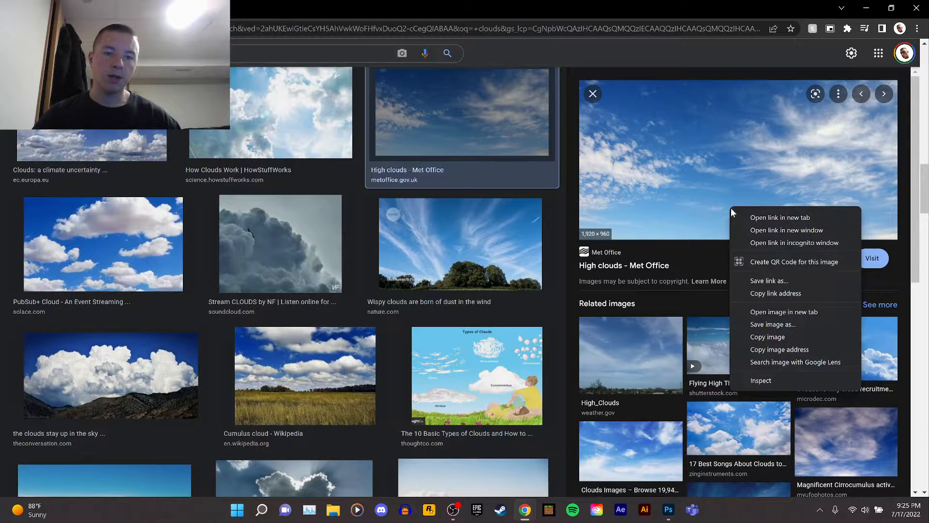
click(773, 312)
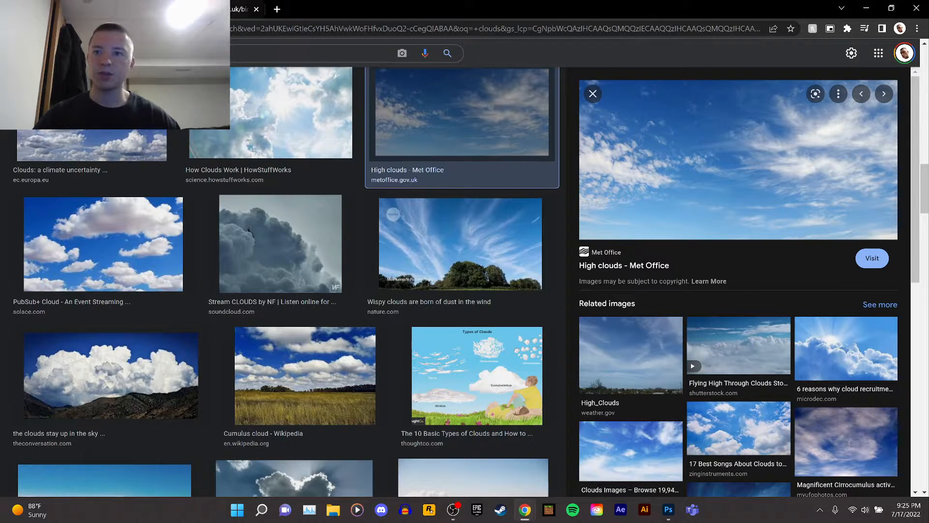
click(239, 10)
right_click(340, 155)
click(367, 193)
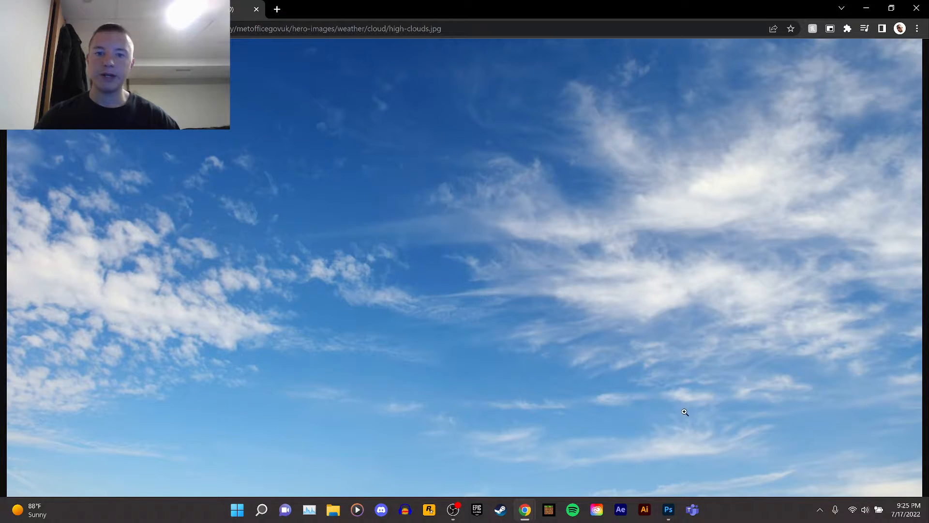
click(671, 512)
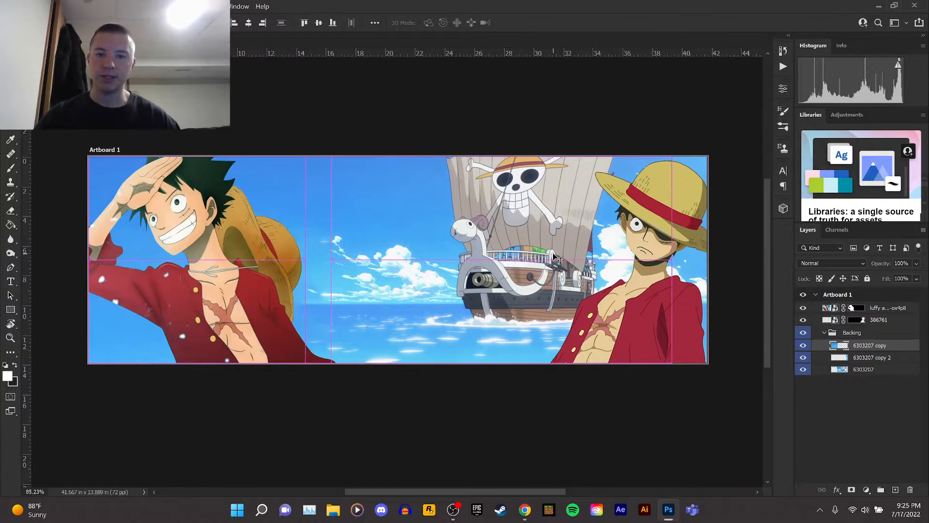
Paste the cloud image into the Backing group and scale it up to cover the whole banner.
key(ctrl+v)
drag(332, 201, 220, 186)
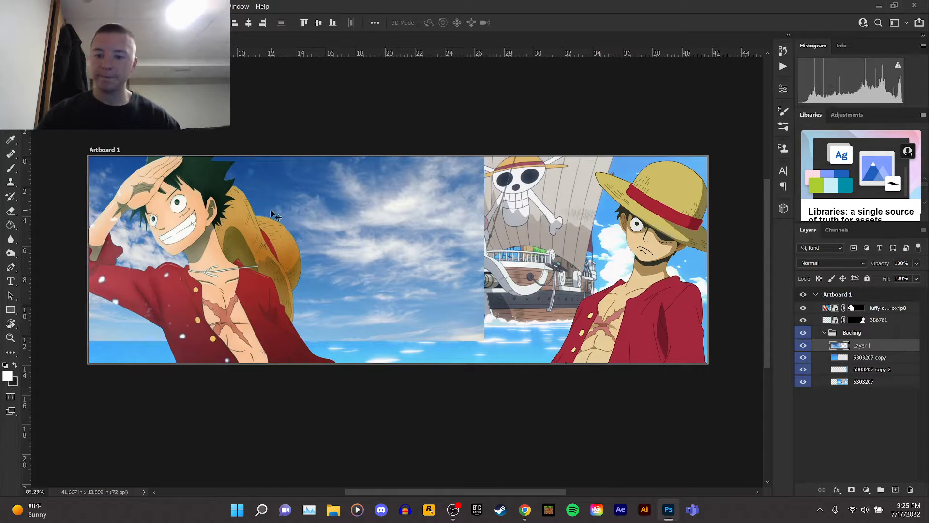
key(ctrl+t)
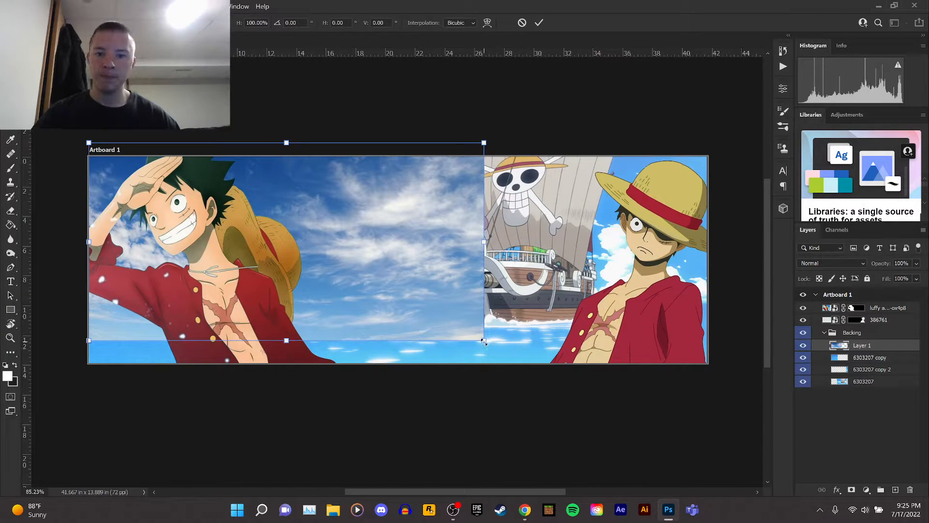
drag(484, 341, 731, 439)
drag(544, 291, 558, 268)
right_click(549, 229)
click(571, 440)
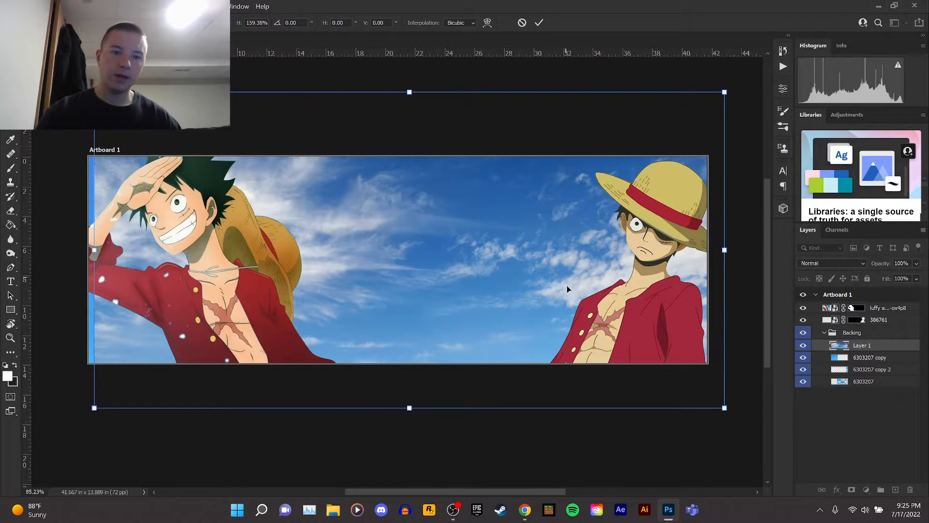
key(Return)
Set the cloud layer's blend mode to Overlay and nudge its position slightly.
click(812, 261)
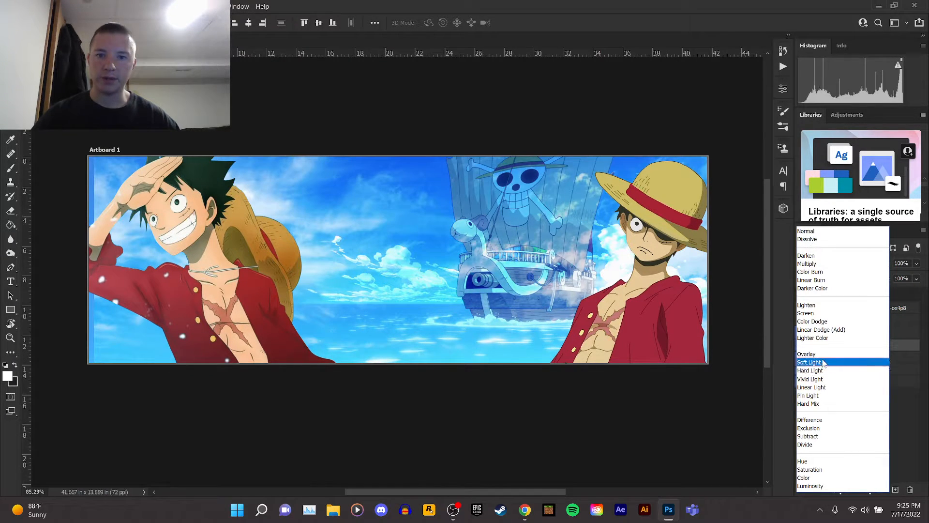
key(Return)
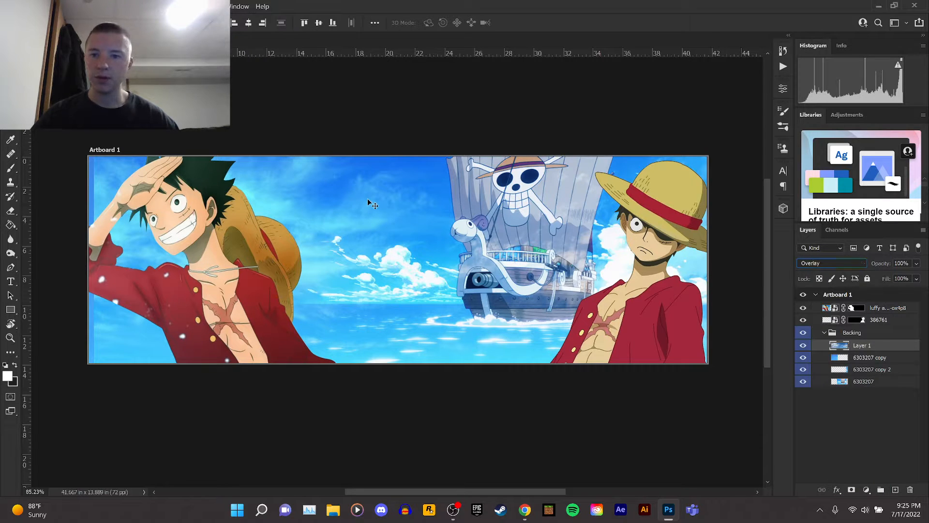
drag(368, 198, 361, 201)
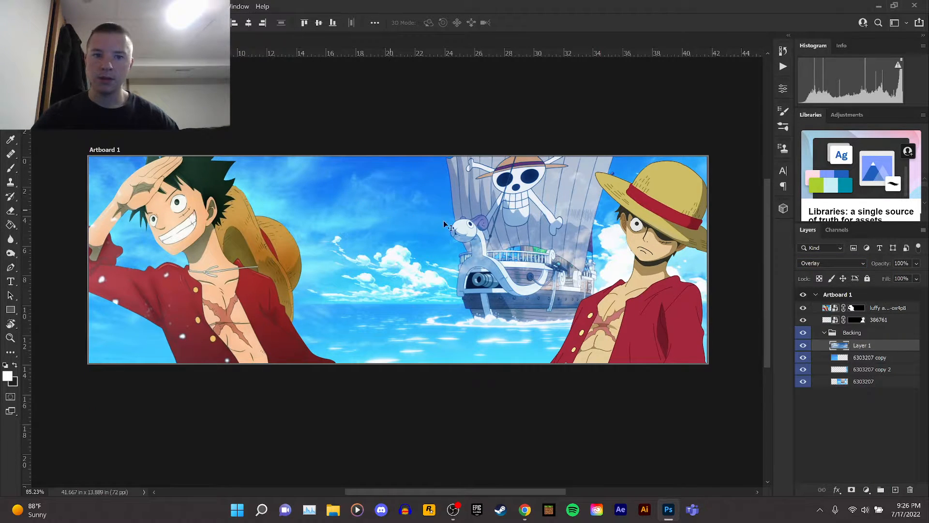
key(ctrl+t)
drag(562, 260, 556, 262)
key(Return)
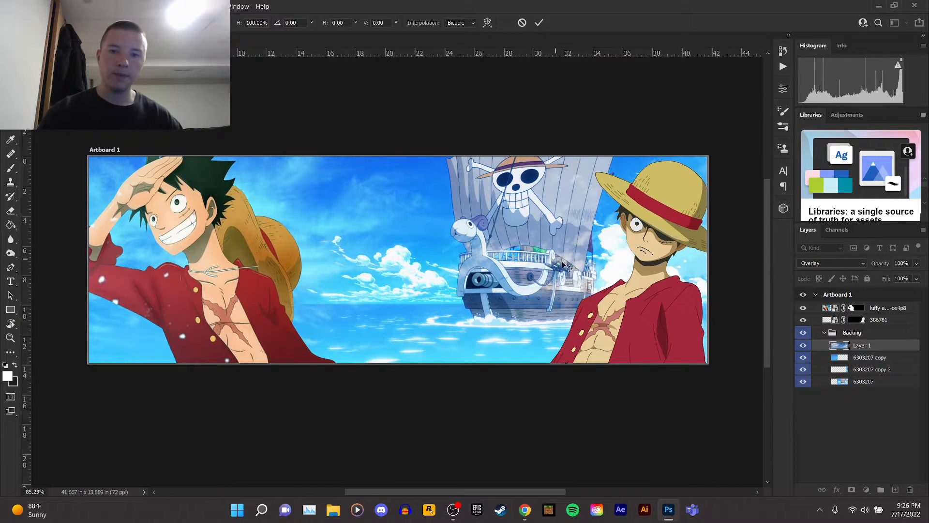
Add a layer mask to the cloud layer and paint over the ship with a soft round brush to reveal it.
key(e)
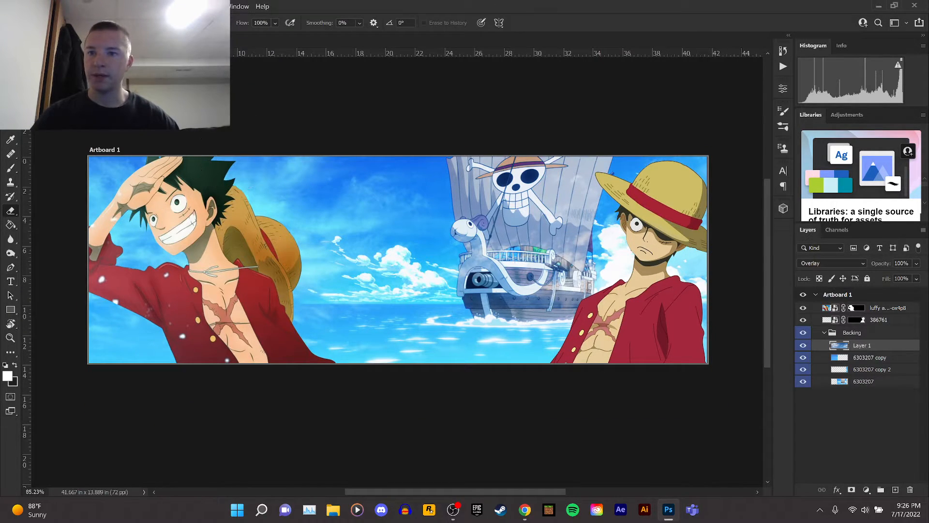
click(851, 489)
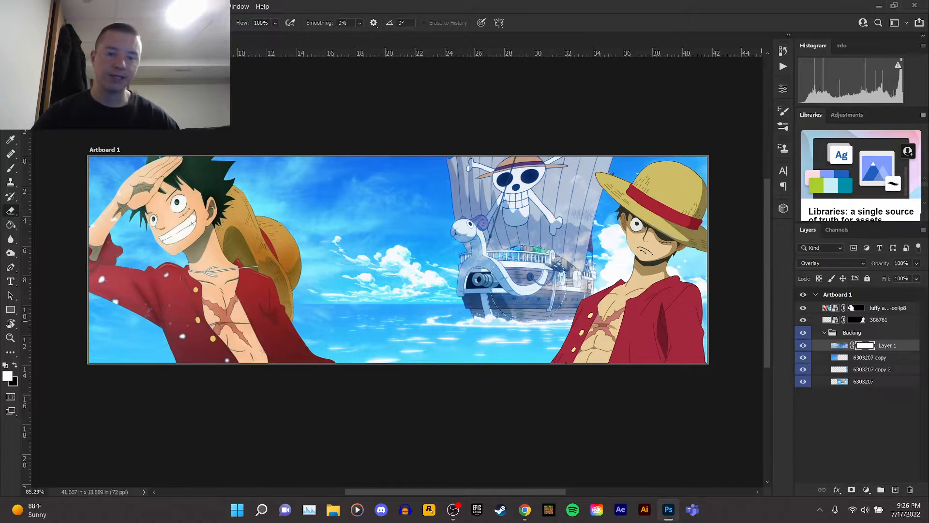
click(11, 167)
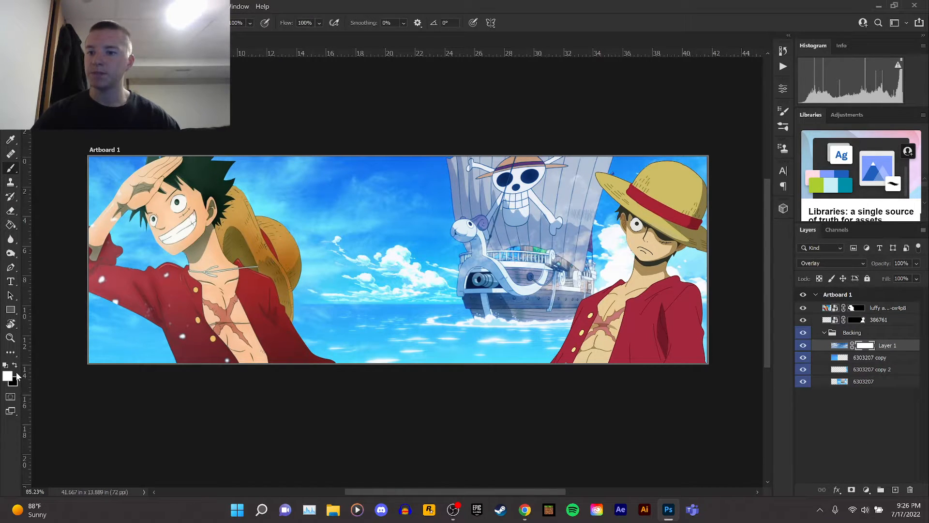
click(50, 22)
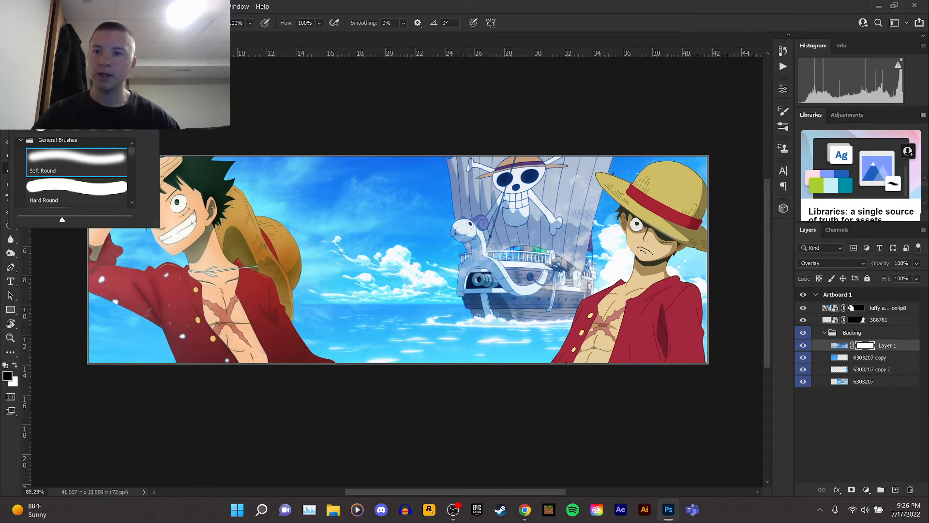
click(503, 226)
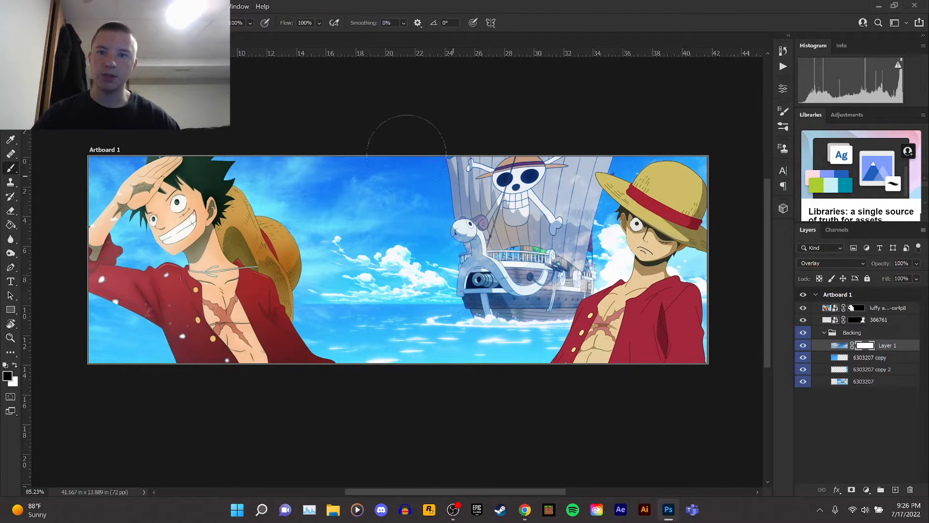
mouse_move(481, 155)
mouse_down()
mouse_move(546, 150)
mouse_move(556, 237)
mouse_move(498, 290)
mouse_move(503, 303)
mouse_move(576, 290)
mouse_up()
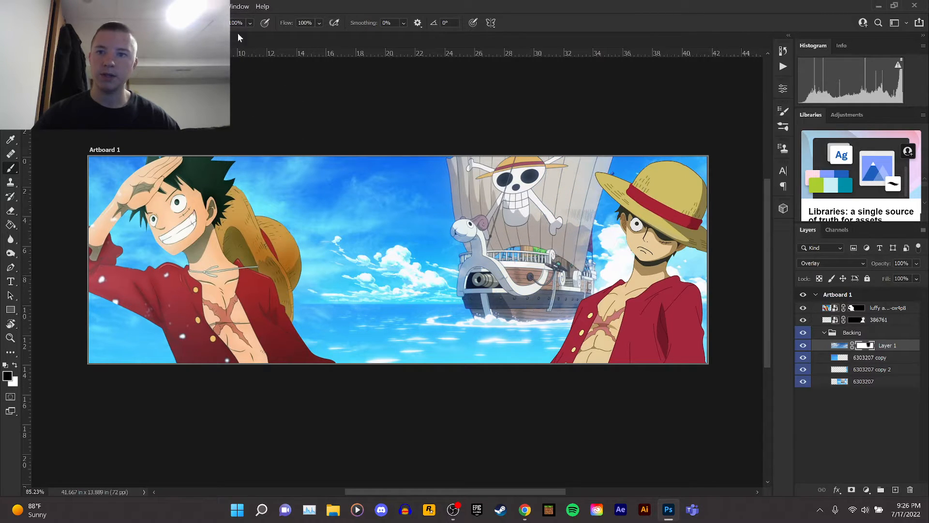
click(255, 42)
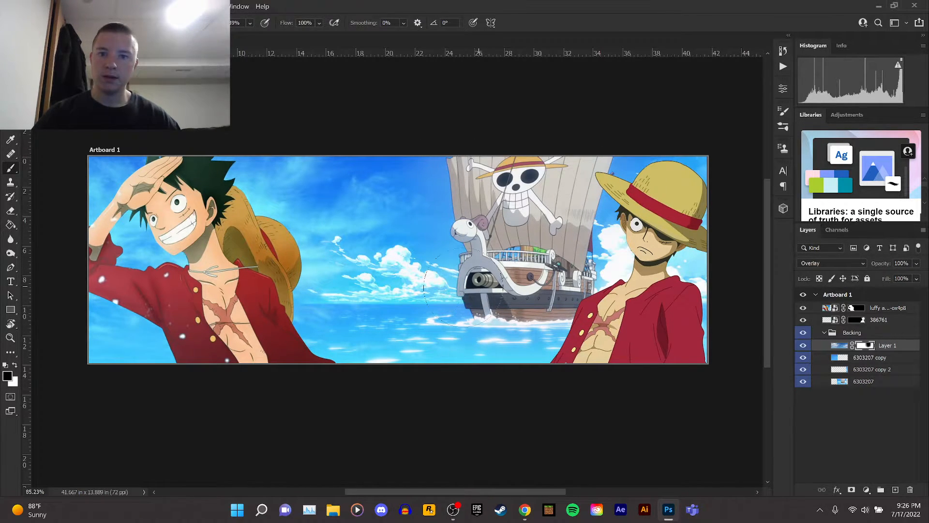
Toggle the cloud layer's visibility to compare the banner with and without the clouds.
click(802, 346)
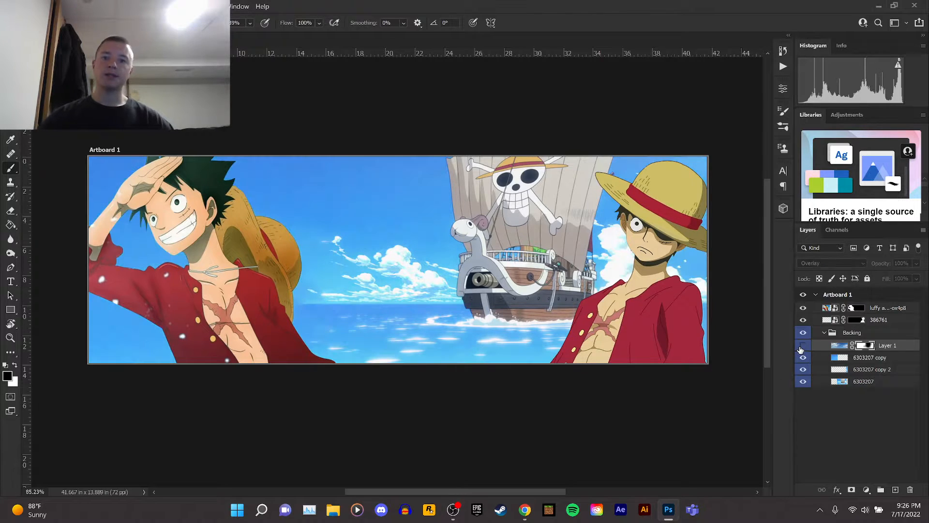
click(801, 346)
click(802, 346)
click(802, 346)
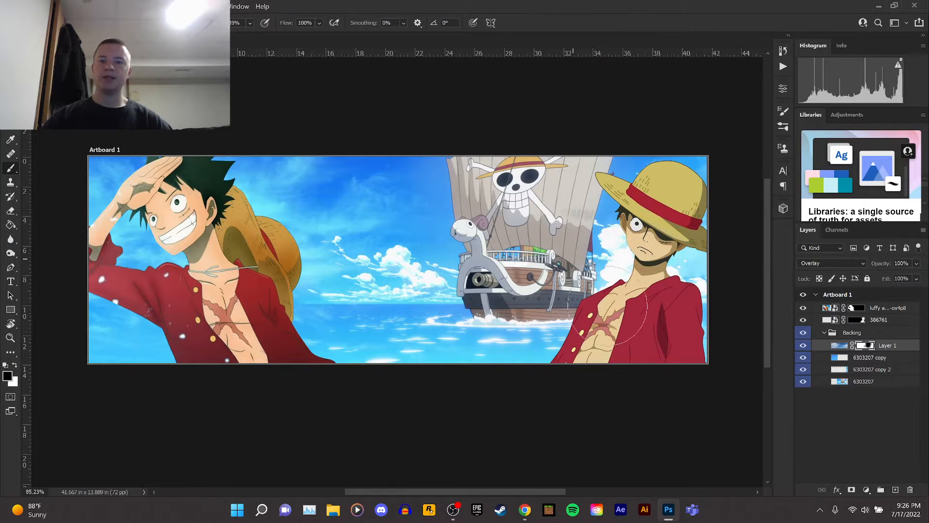
click(802, 346)
click(801, 346)
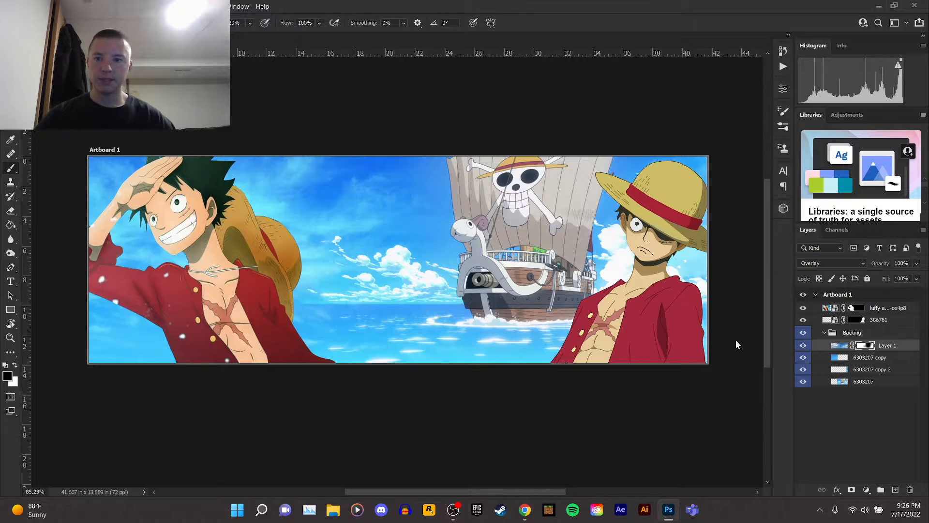
key(v)
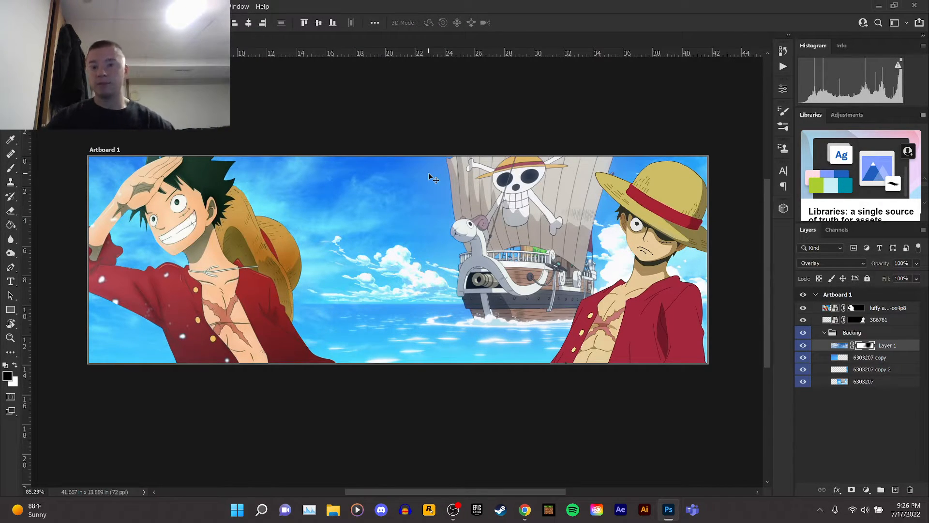
click(10, 171)
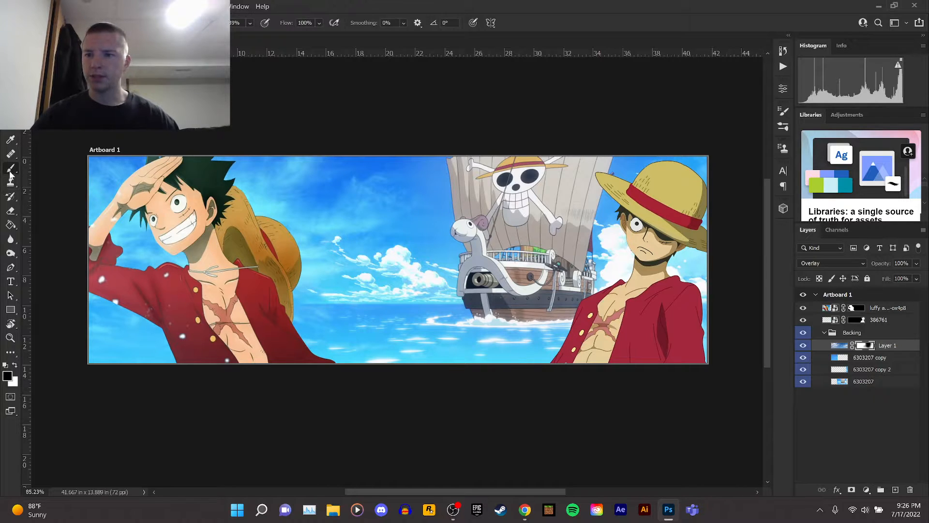
key(v)
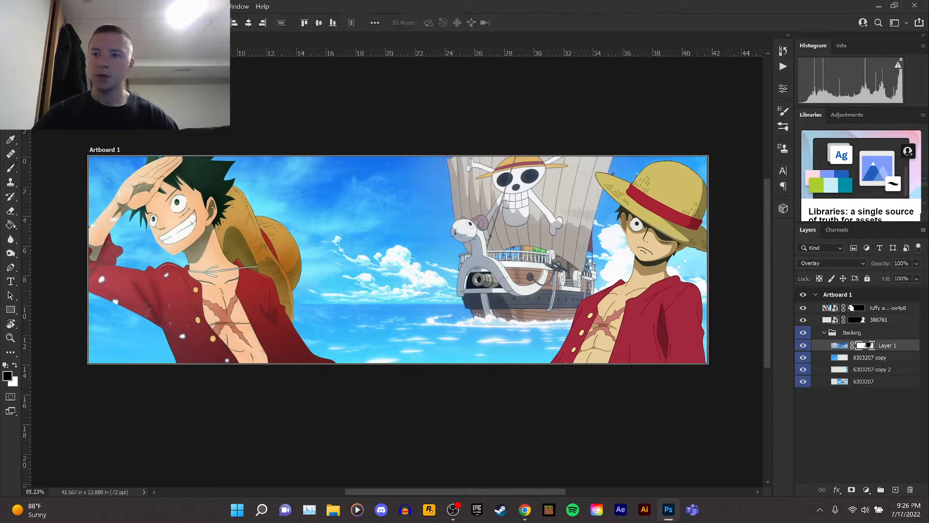
Add a new empty layer above the cloud layer inside the Backing group.
click(881, 320)
shift+click(880, 310)
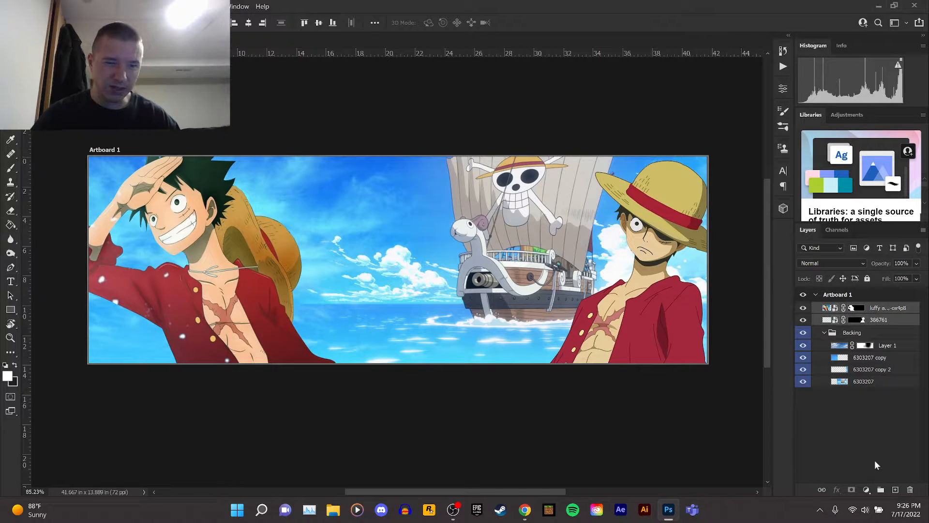
click(823, 332)
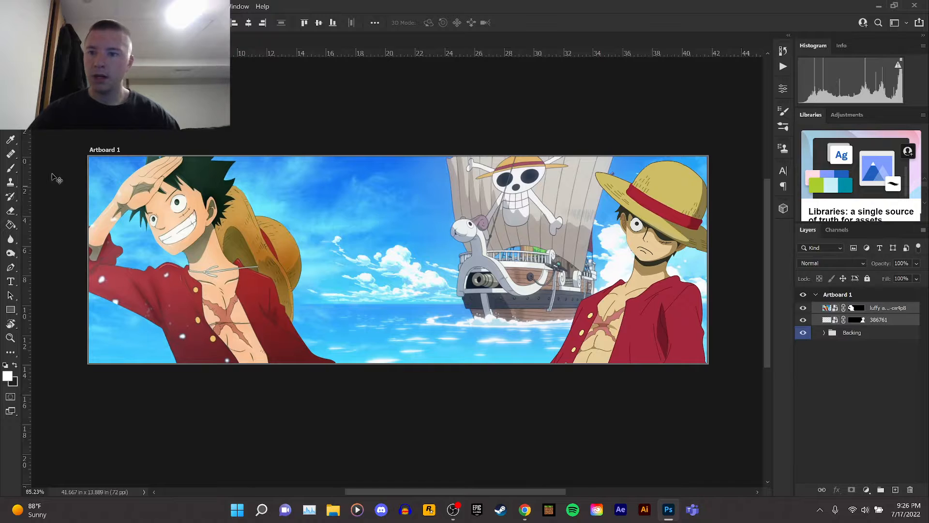
click(11, 168)
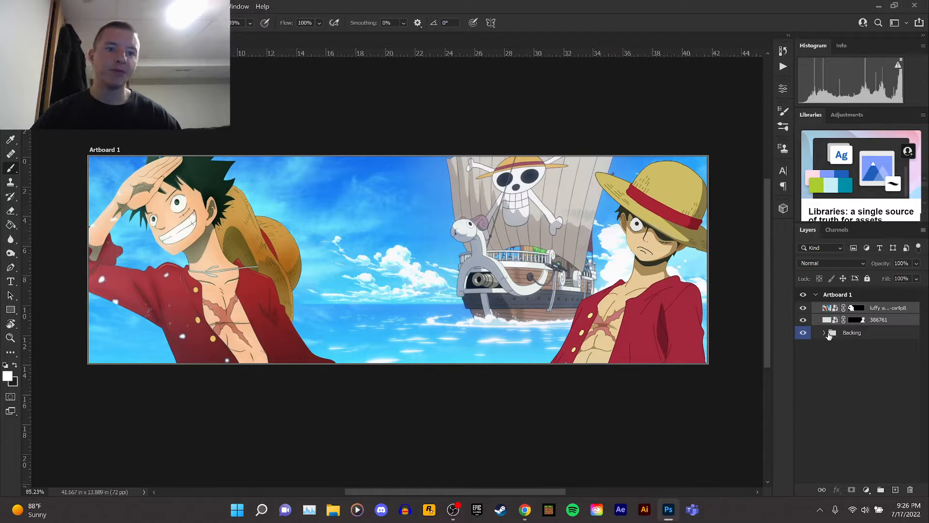
click(824, 333)
click(890, 345)
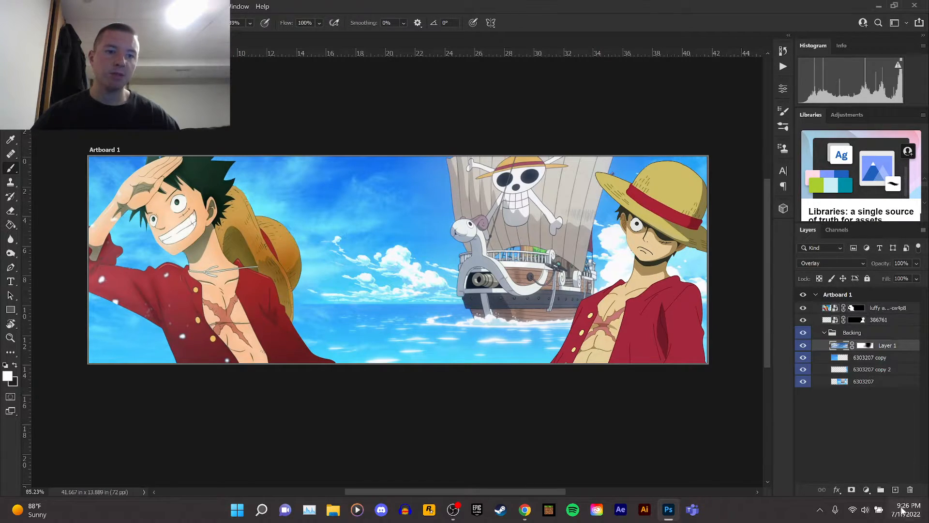
click(895, 490)
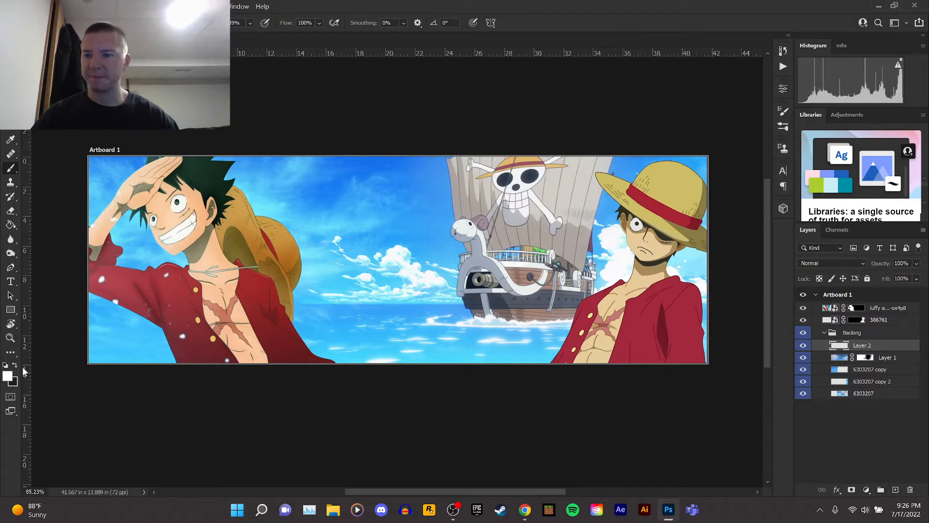
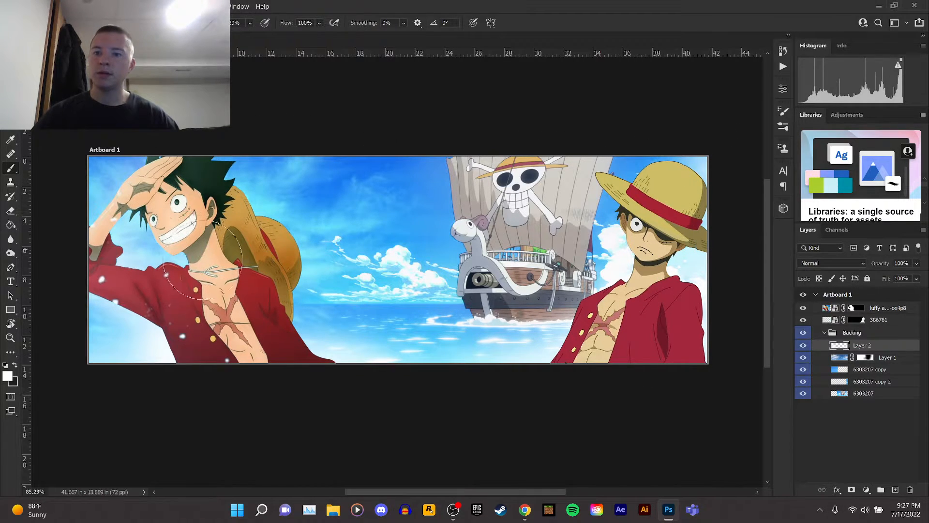
Set the new layer's blend mode to Overlay and toggle its visibility to compare.
click(844, 265)
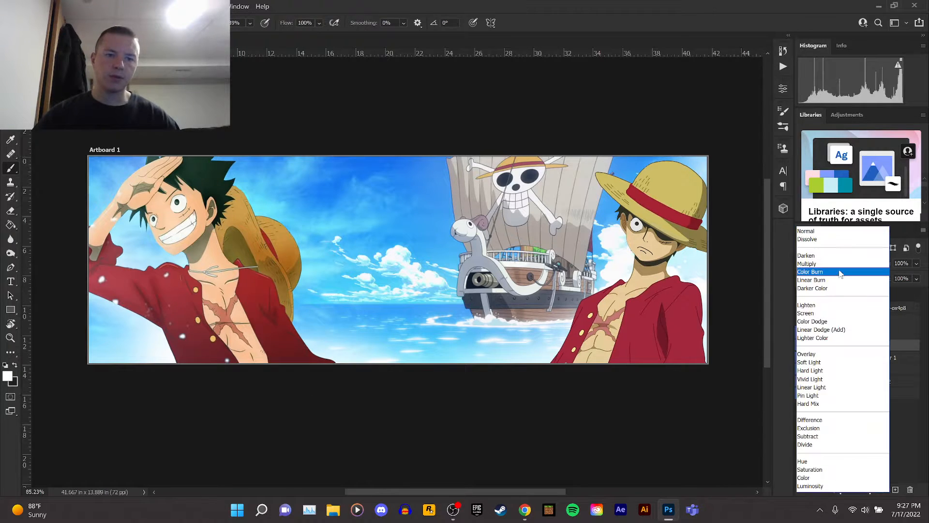
click(816, 355)
click(803, 347)
click(803, 347)
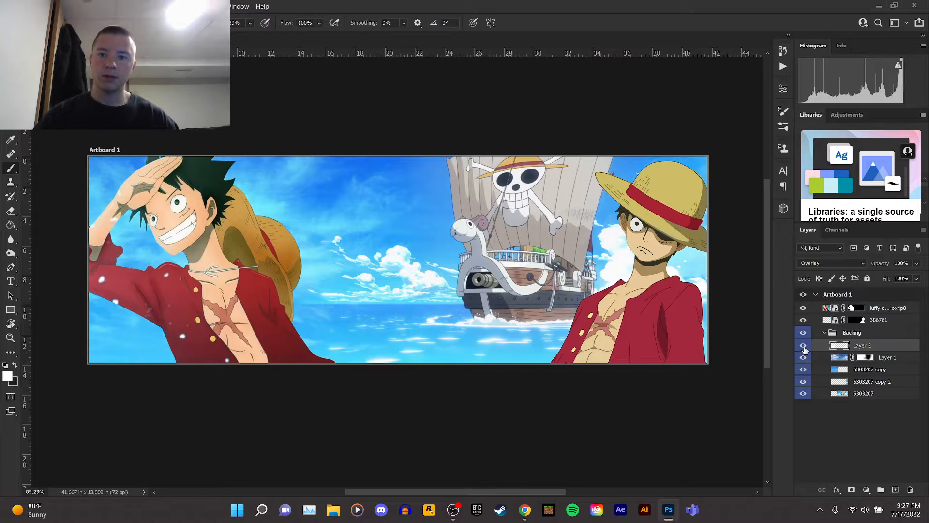
Move Layer 2 below the cloud layer and toggle its visibility to compare the result.
drag(862, 345, 863, 360)
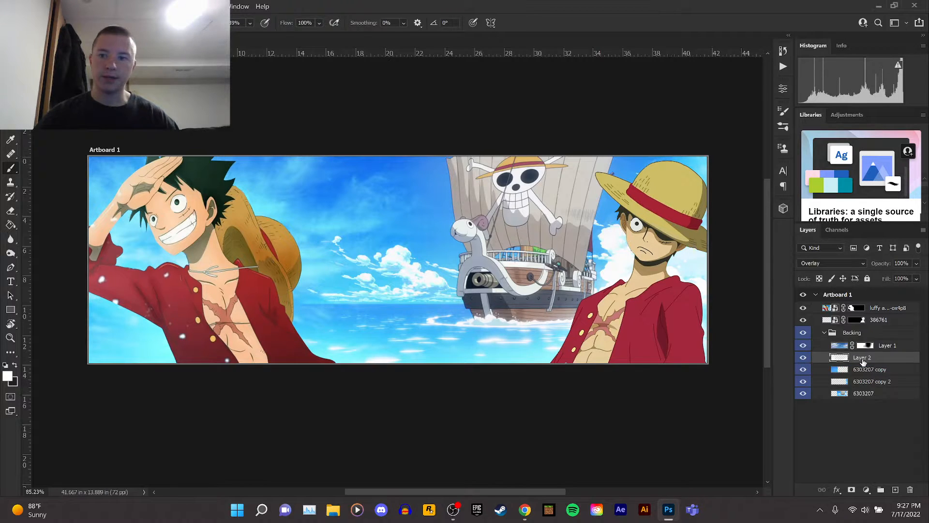
click(802, 358)
click(803, 358)
Add a Brightness/Contrast adjustment layer above the cloud layer with brightness -29 and contrast 18.
key(v)
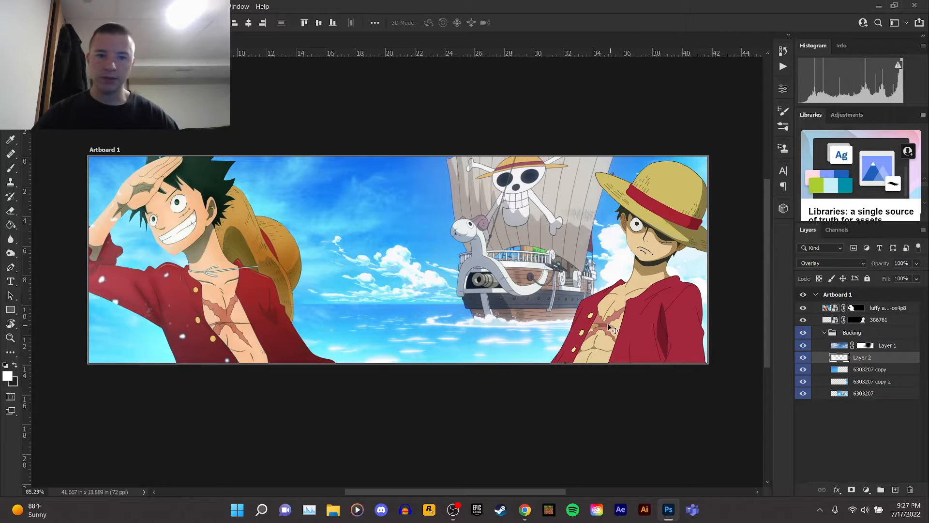
click(884, 347)
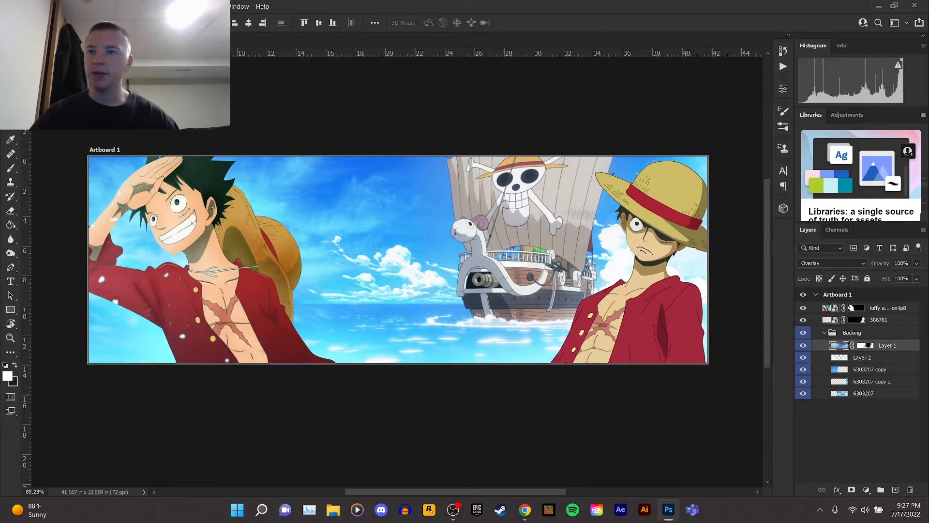
click(83, 6)
mouse_move(138, 137)
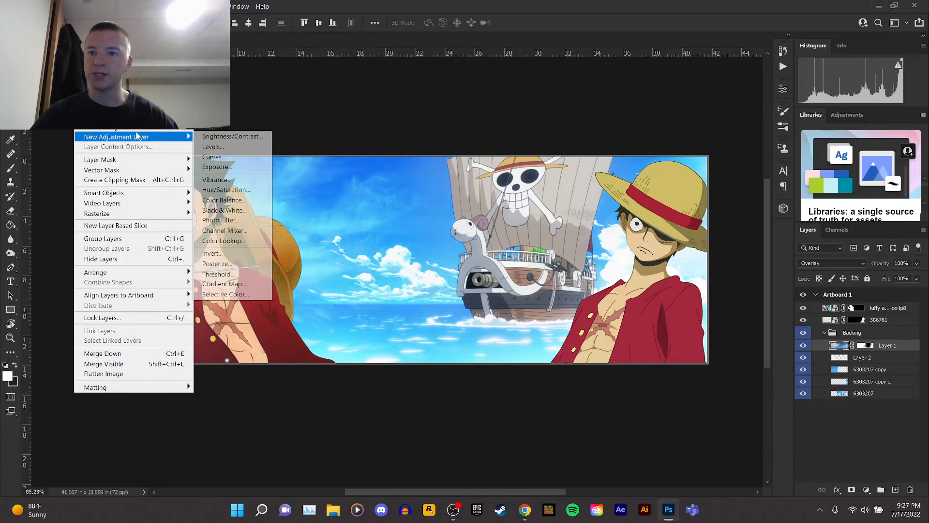
click(232, 137)
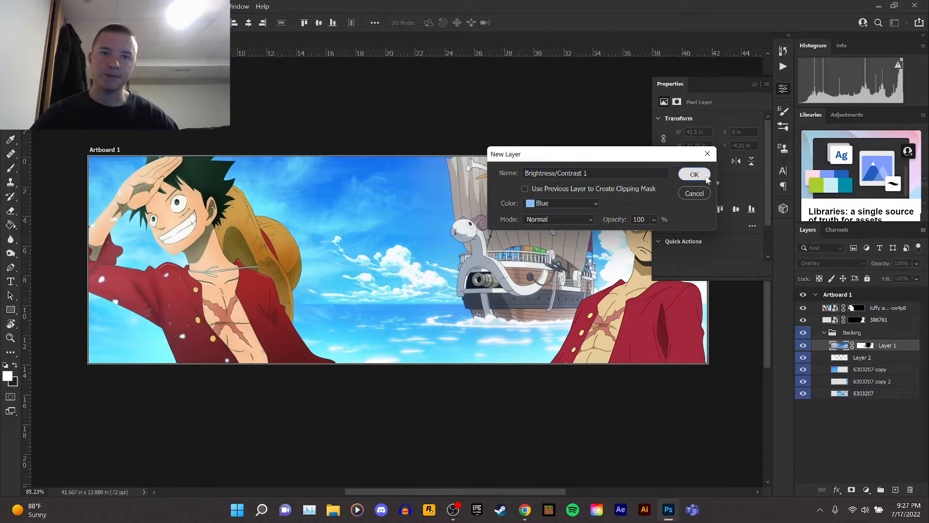
click(697, 173)
drag(707, 153, 719, 172)
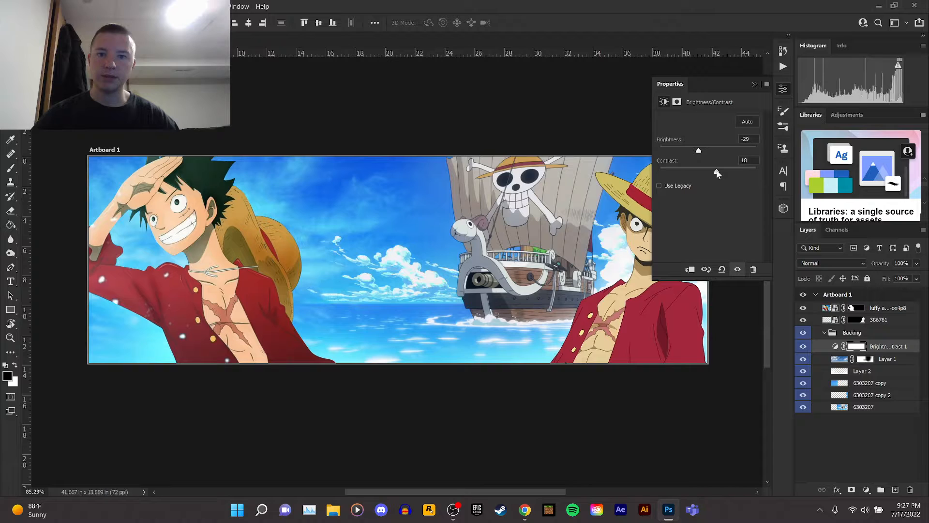
click(755, 85)
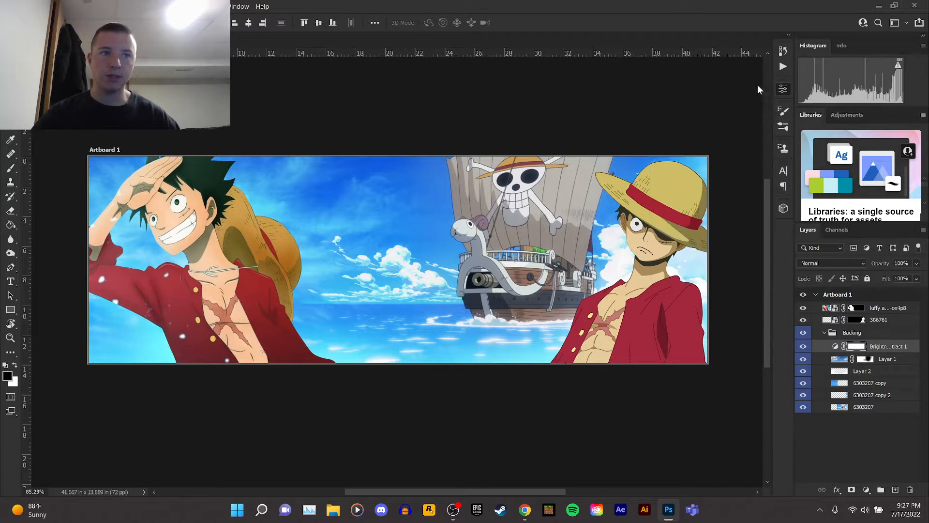
Toggle the Brightness/Contrast layer's visibility repeatedly to compare the banner with and without it.
click(803, 348)
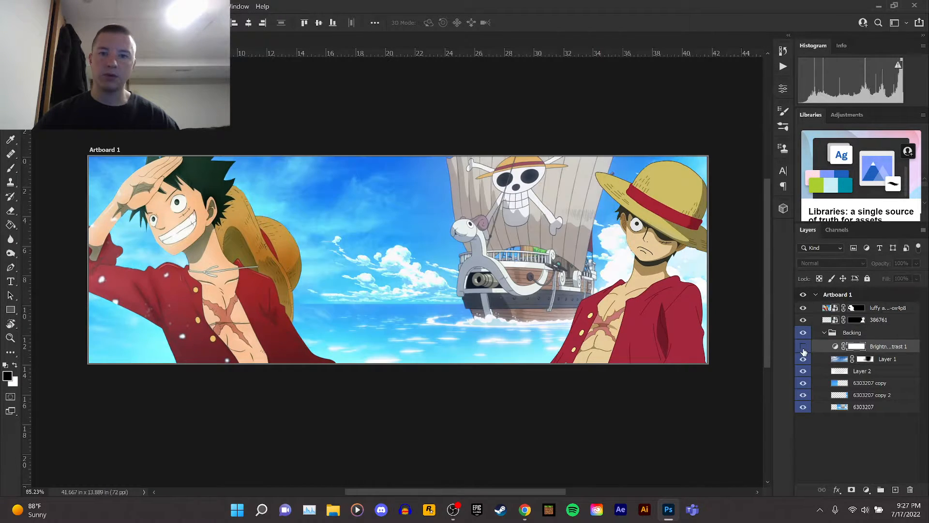
click(802, 348)
click(803, 348)
click(803, 348)
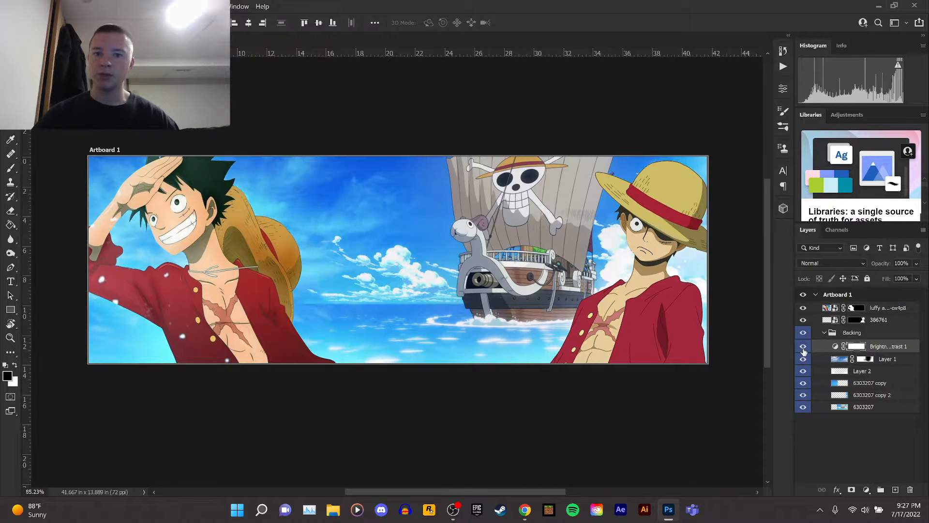
click(803, 349)
click(803, 348)
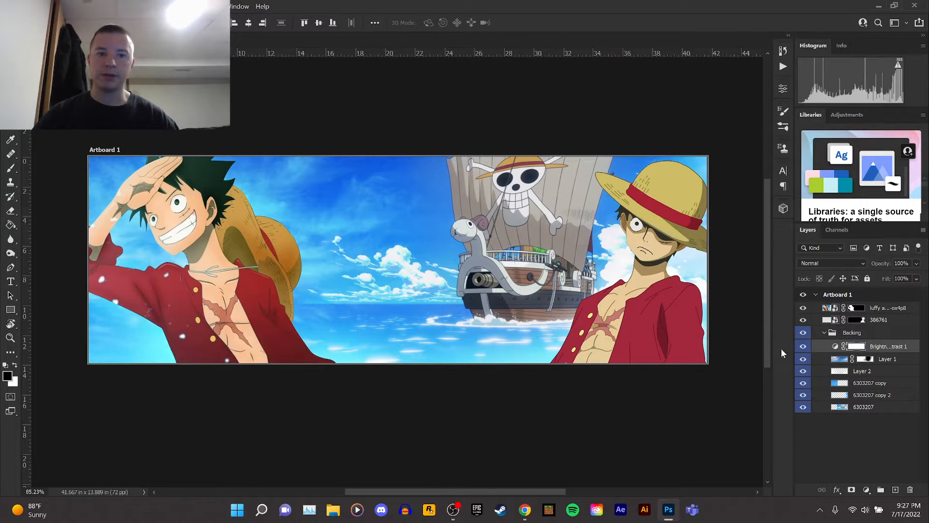
click(803, 349)
click(803, 348)
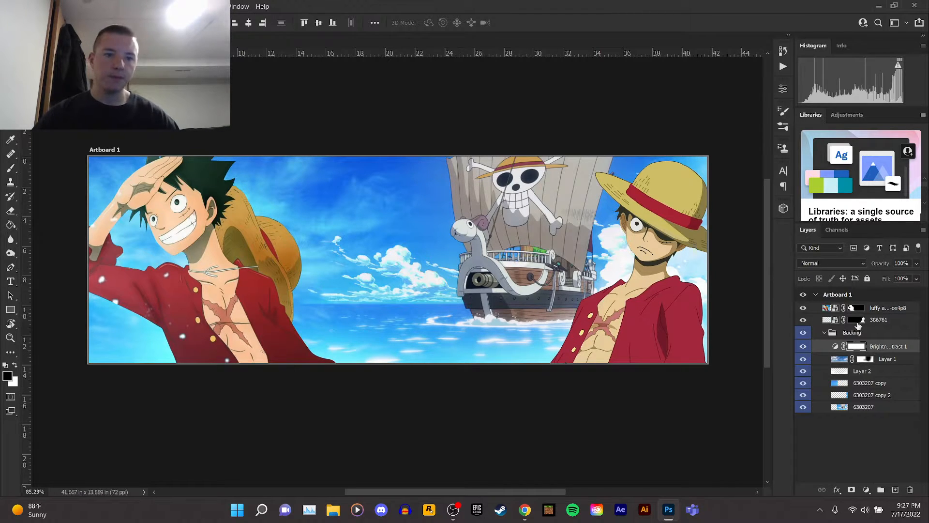
Group the two Luffy image layers and add a new layer clipped above the group.
click(873, 309)
shift+click(878, 321)
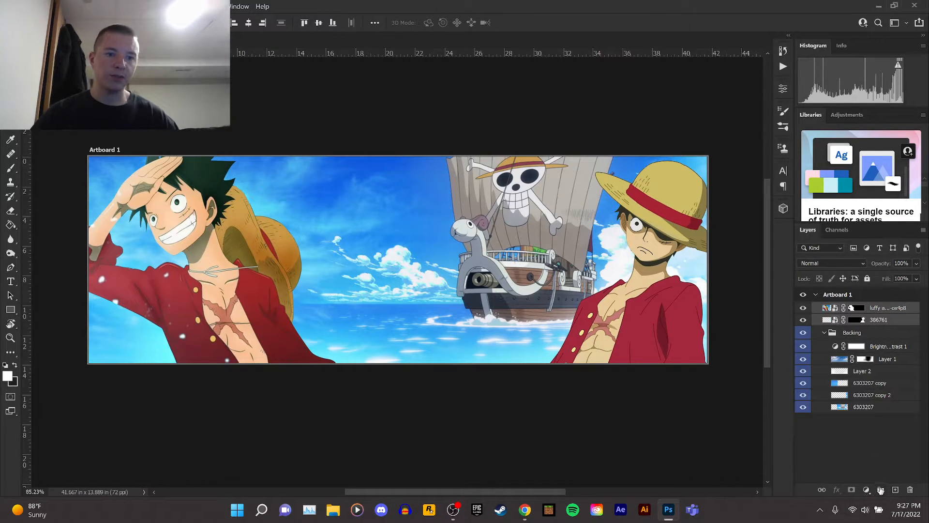
click(880, 490)
click(895, 490)
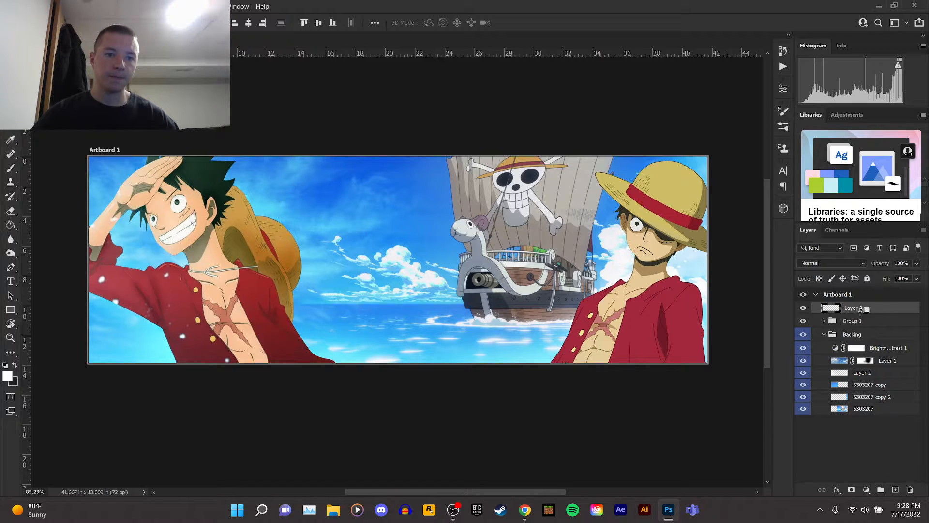
alt+click(861, 313)
Rename the new group Luffy and give it a red color label.
double_click(853, 320)
text(L)
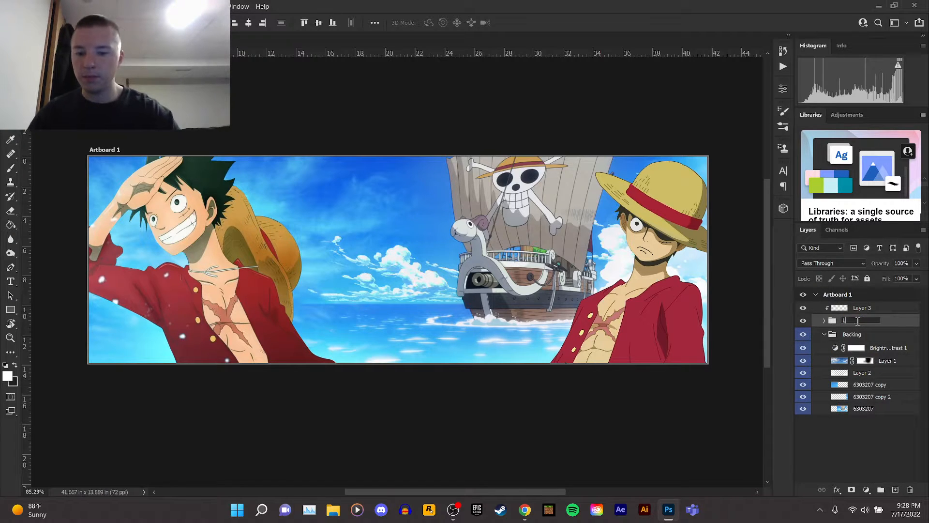
text(uffy)
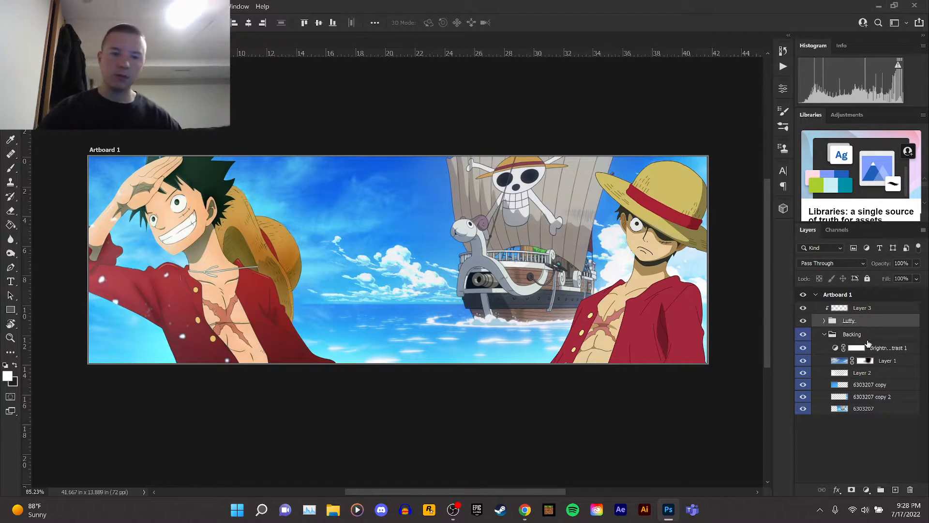
right_click(880, 322)
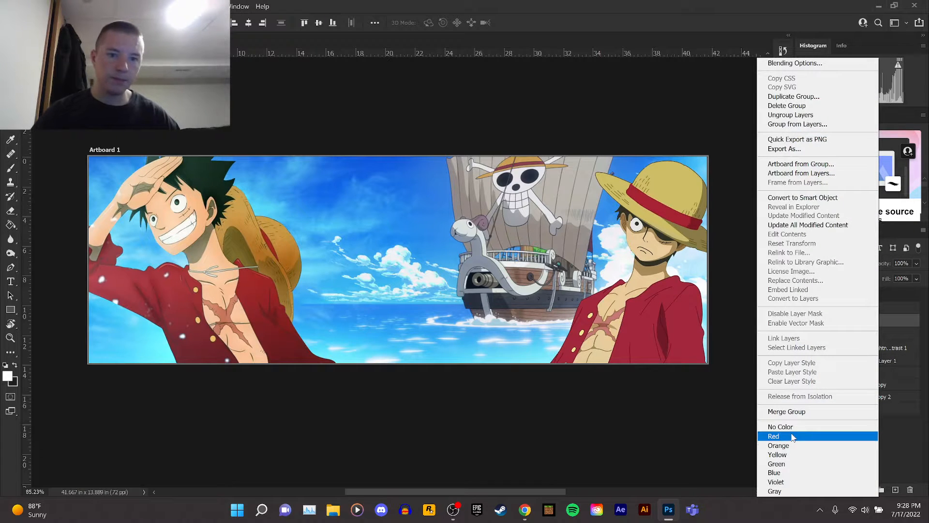
click(793, 436)
Paint white with the soft brush on the clipped layer over the lower left and right Luffy figures.
click(863, 311)
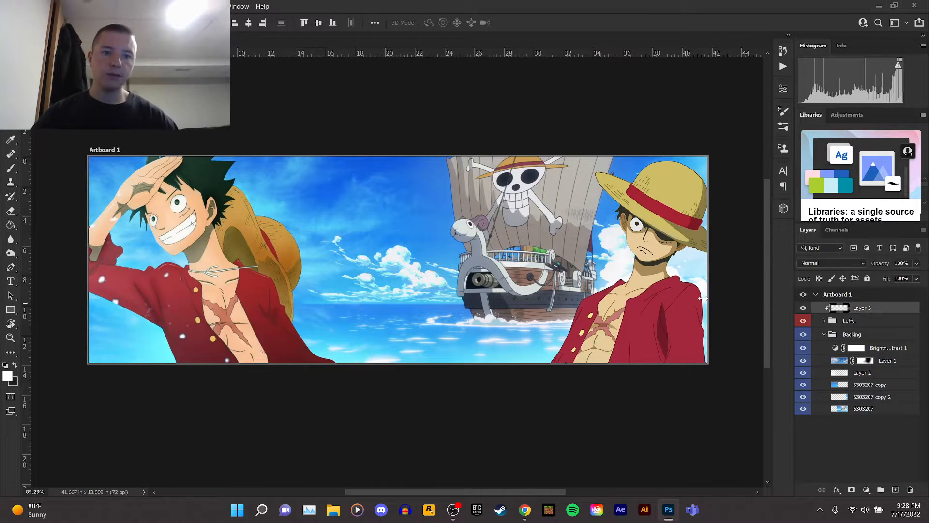
click(15, 168)
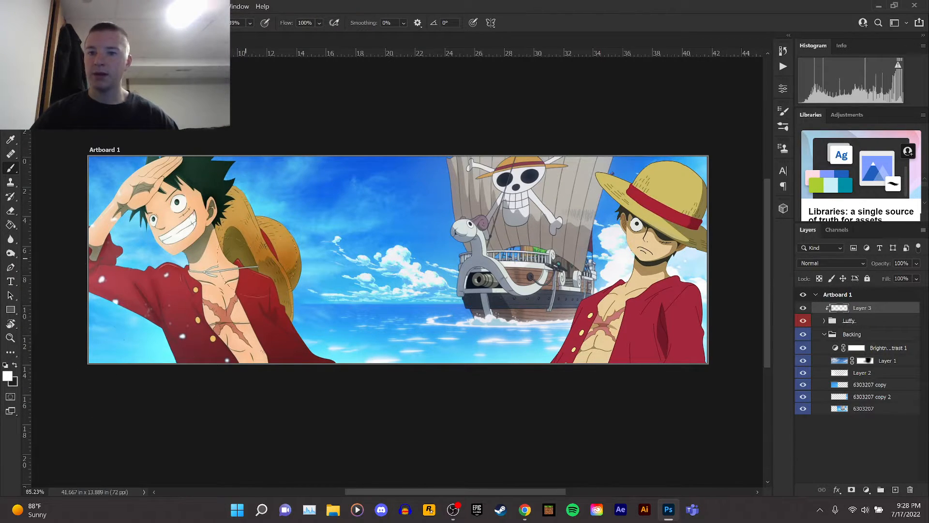
mouse_move(103, 324)
mouse_down()
mouse_move(188, 399)
mouse_move(100, 332)
mouse_move(129, 337)
mouse_move(265, 420)
mouse_up()
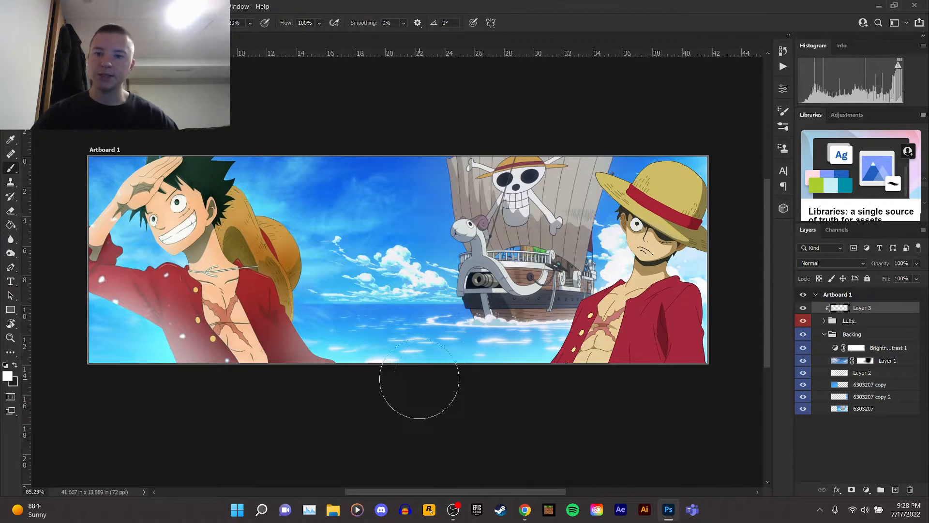
drag(716, 274, 743, 341)
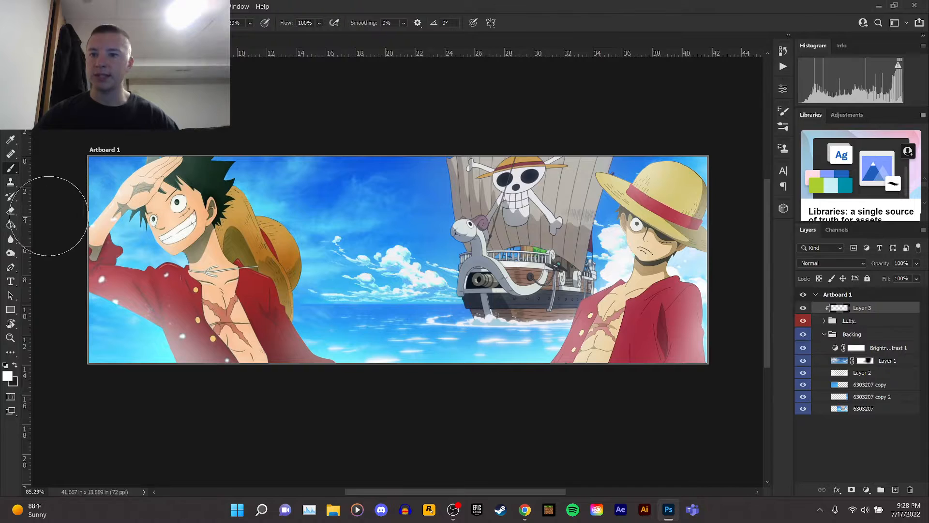
Set the white-painted layer's blend mode to Overlay.
click(4, 365)
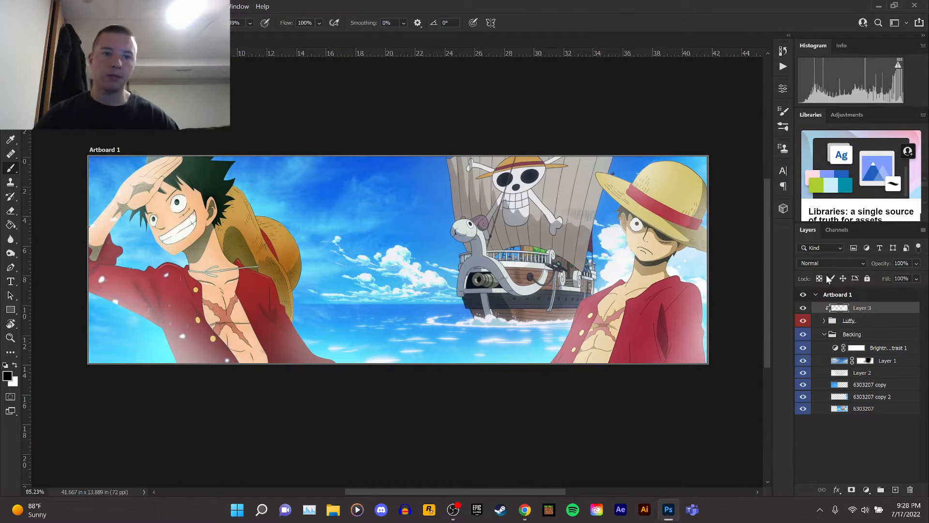
click(831, 263)
click(824, 357)
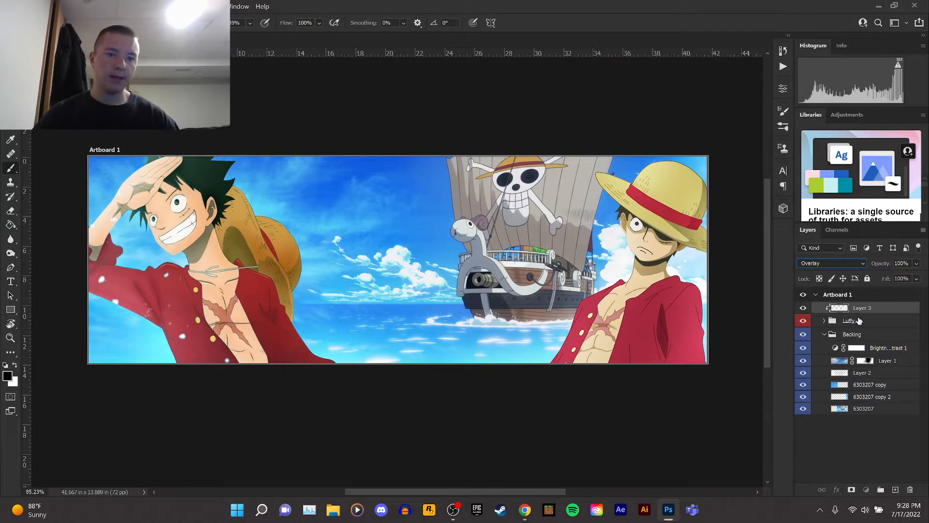
Add another new layer above the Luffy group and pick a dark blue foreground color.
click(875, 319)
click(896, 490)
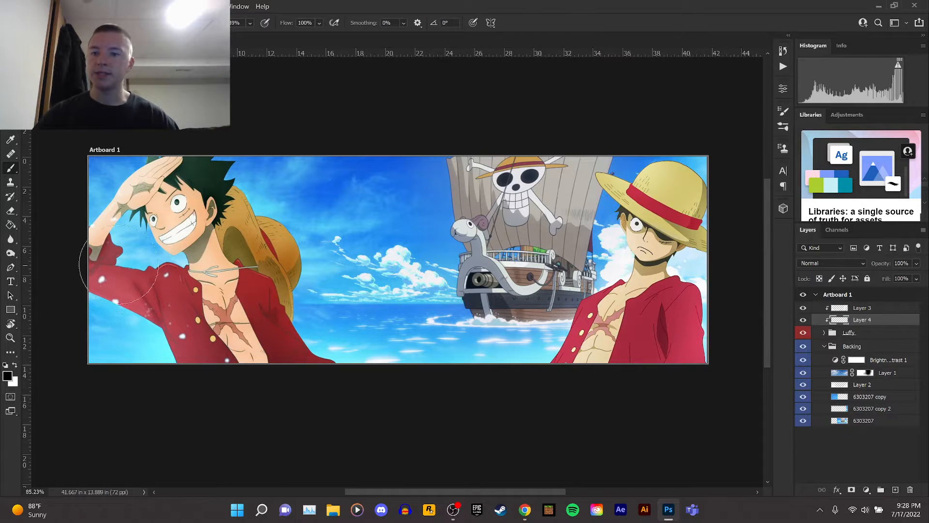
click(7, 375)
click(593, 265)
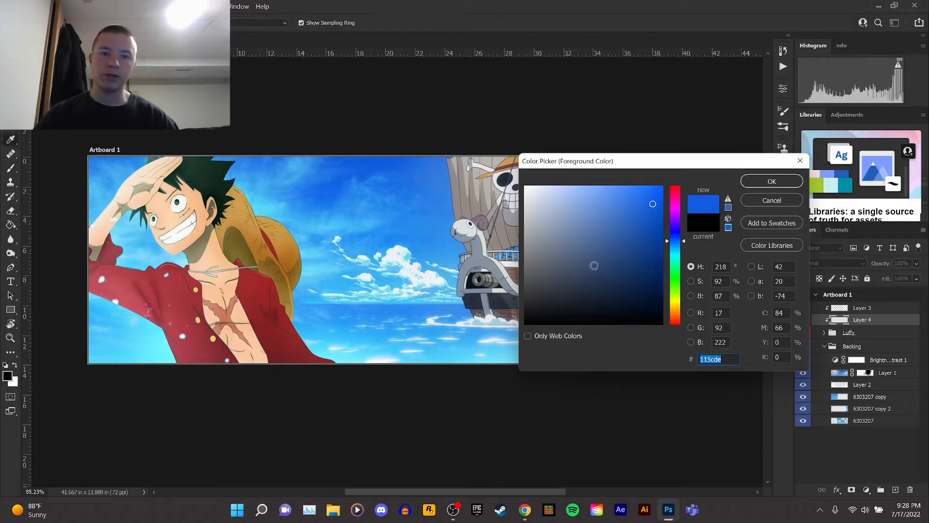
click(636, 285)
click(770, 181)
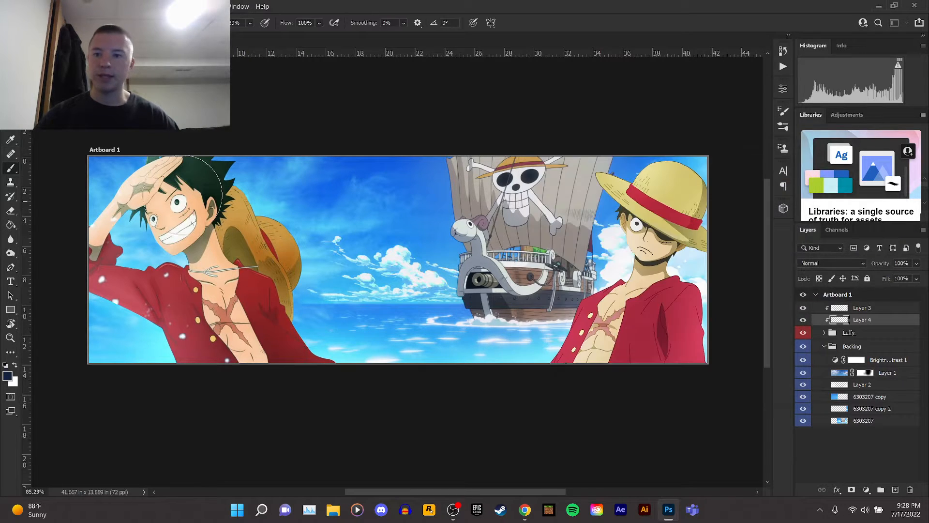
Paint dark blue shading with the soft brush over both Luffy figures.
mouse_move(234, 368)
mouse_down()
mouse_move(213, 339)
mouse_move(276, 412)
mouse_move(208, 276)
mouse_move(239, 324)
mouse_move(234, 250)
mouse_move(266, 331)
mouse_up()
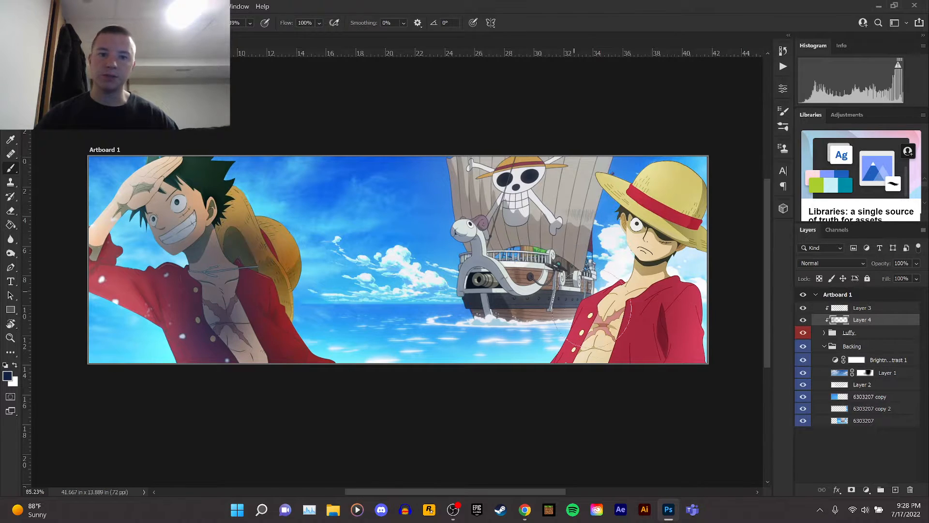
mouse_move(653, 317)
mouse_down()
mouse_move(634, 363)
mouse_move(598, 395)
mouse_up()
click(599, 363)
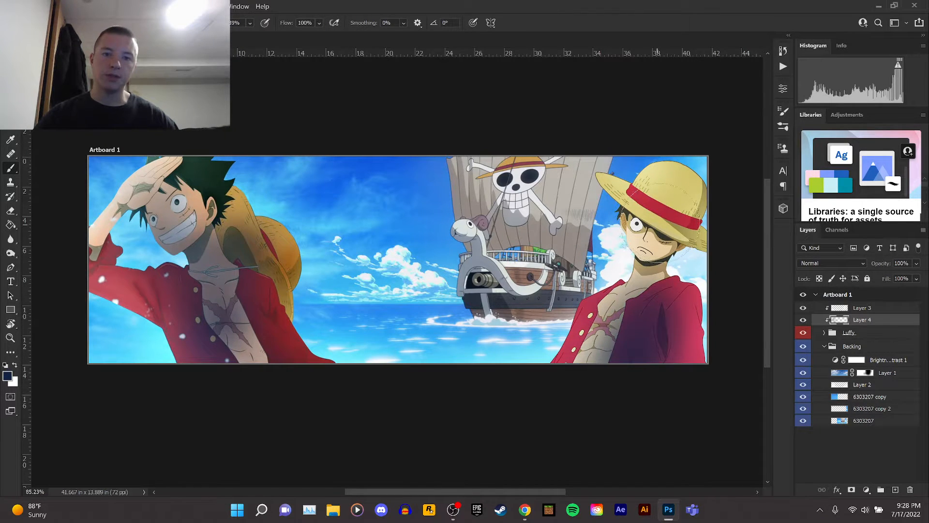
click(661, 223)
click(667, 217)
click(664, 219)
click(670, 202)
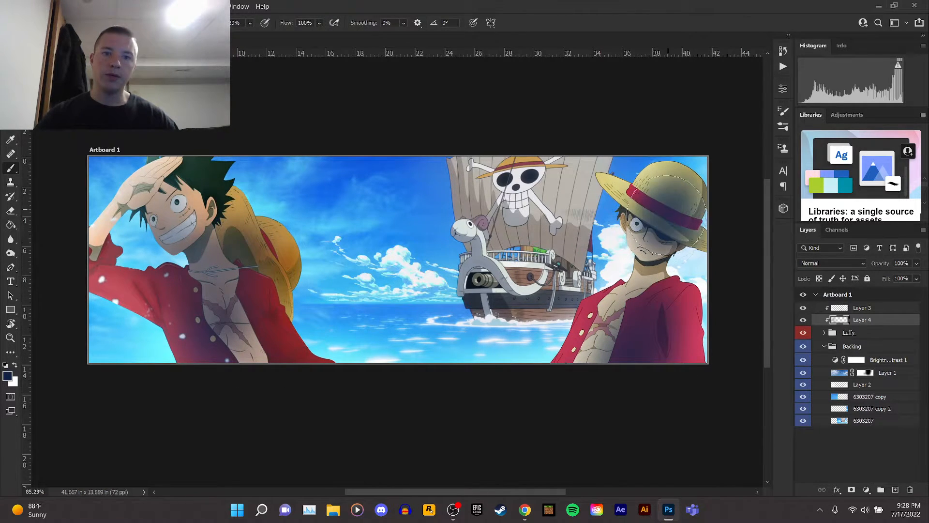
click(660, 258)
drag(658, 259, 644, 286)
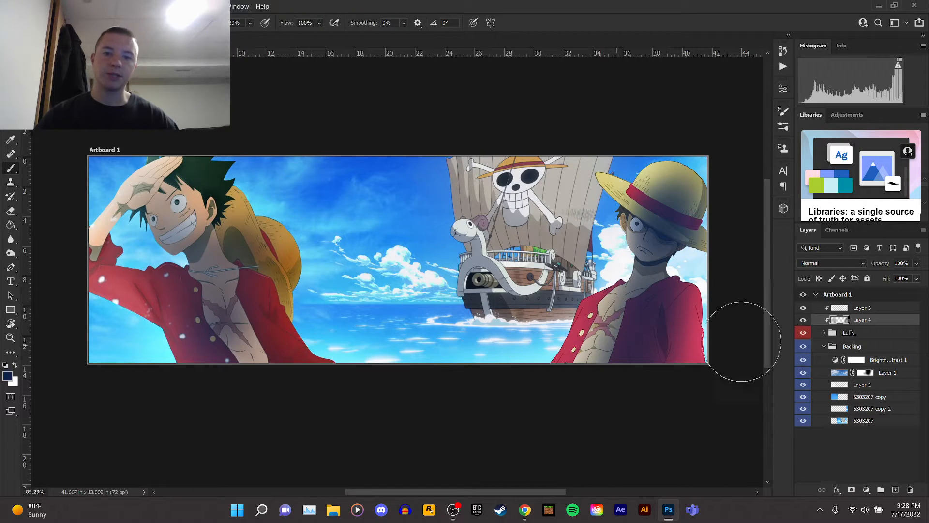
Set the blue shading layer's blend mode to Soft Light.
click(823, 263)
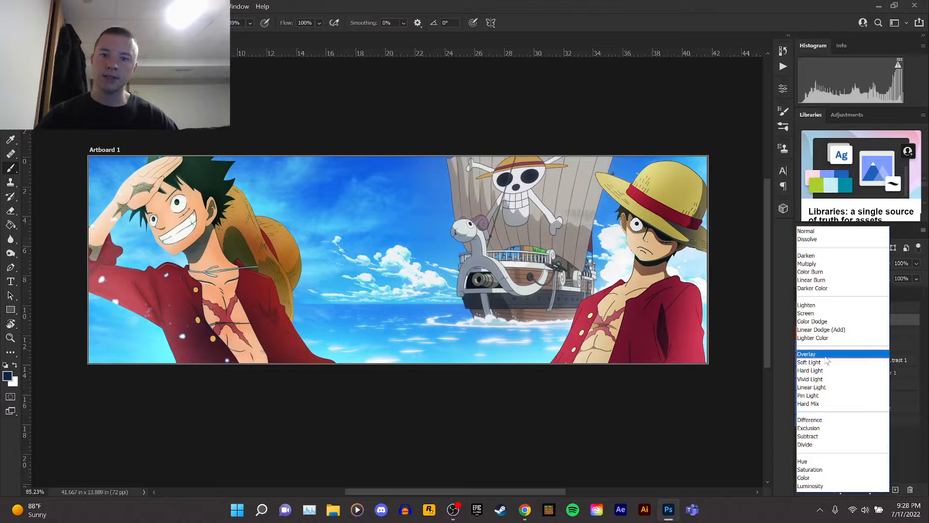
click(822, 362)
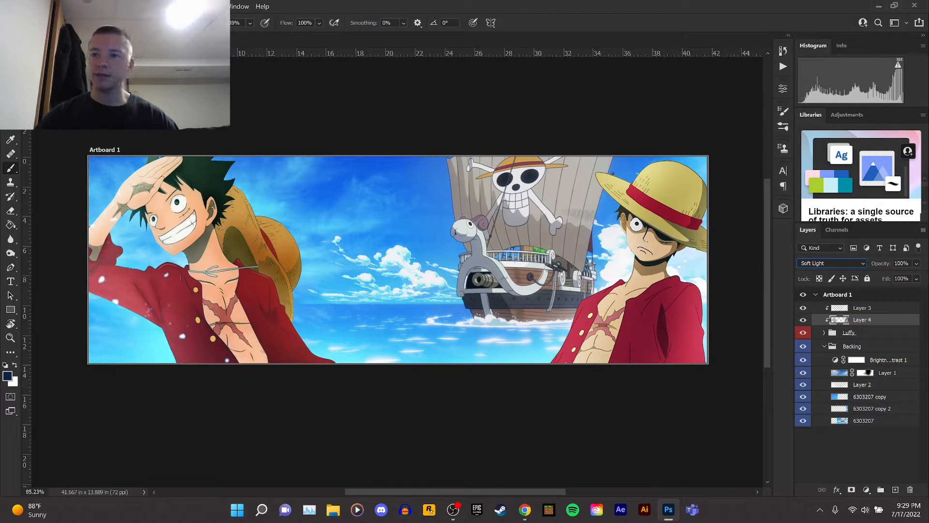
key(v)
Toggle the white overlay layer's visibility and lower its opacity to 41%.
click(803, 311)
click(803, 310)
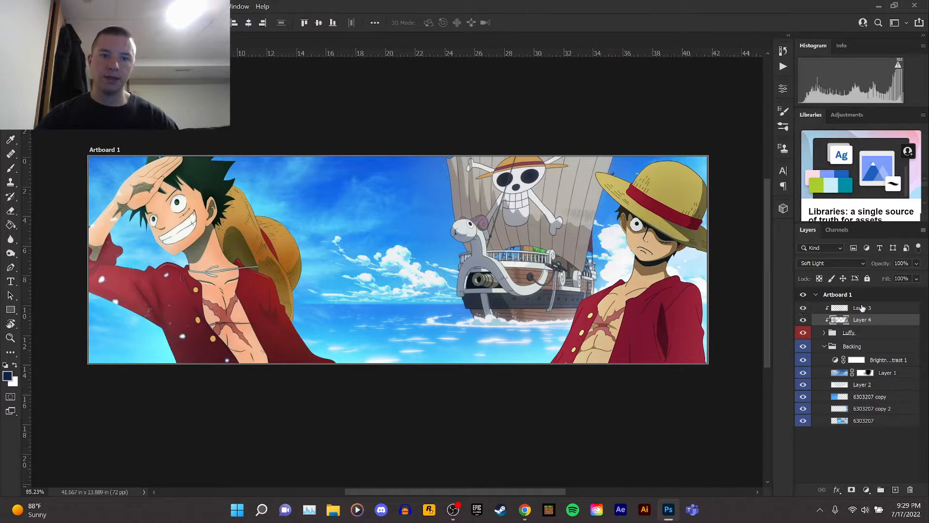
click(862, 308)
click(916, 264)
drag(915, 274, 893, 278)
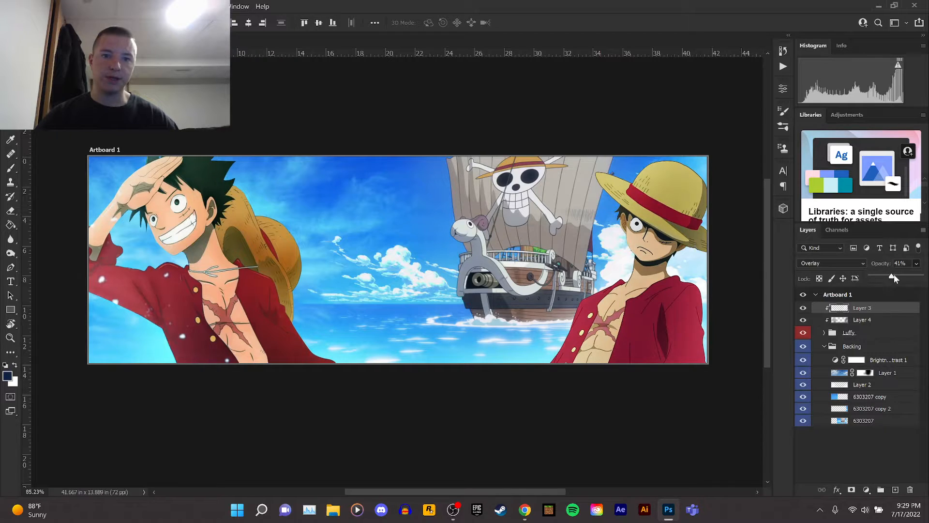
click(879, 310)
click(389, 230)
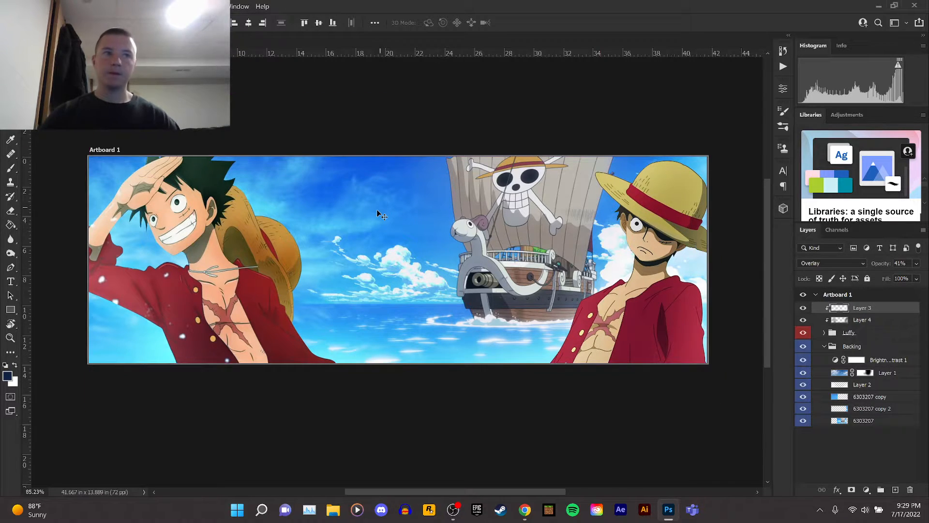
scroll(381, 255, down, 5)
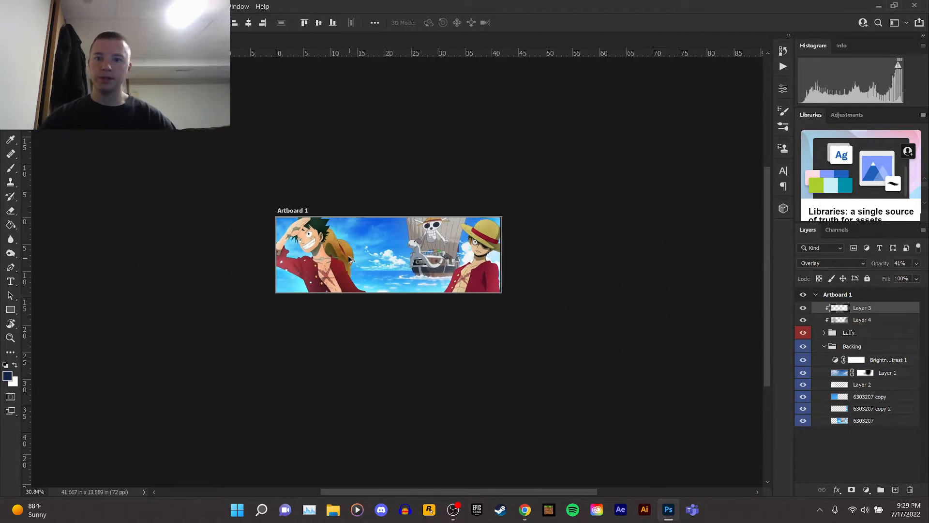
scroll(413, 258, up, 5)
scroll(404, 259, up, 1)
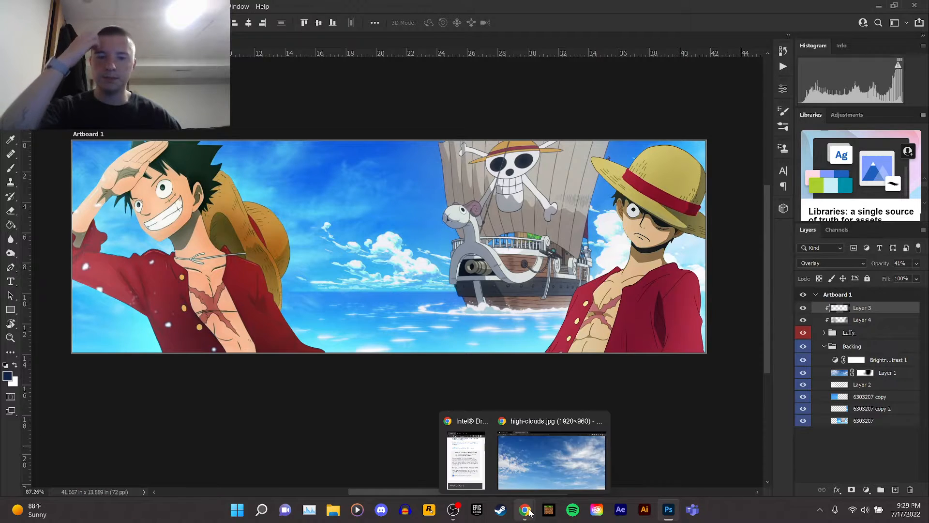
Create a new layer inside a new layer group and name the group Text.
click(11, 282)
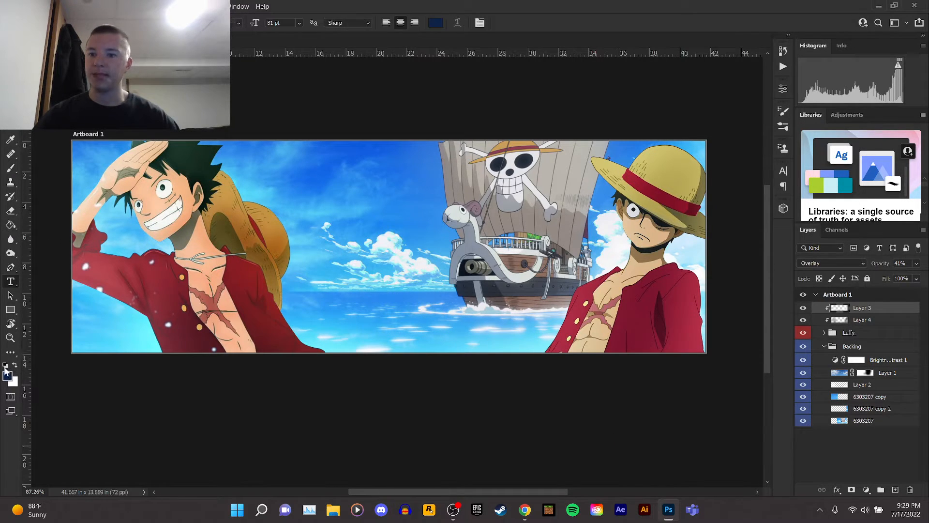
click(895, 489)
click(881, 489)
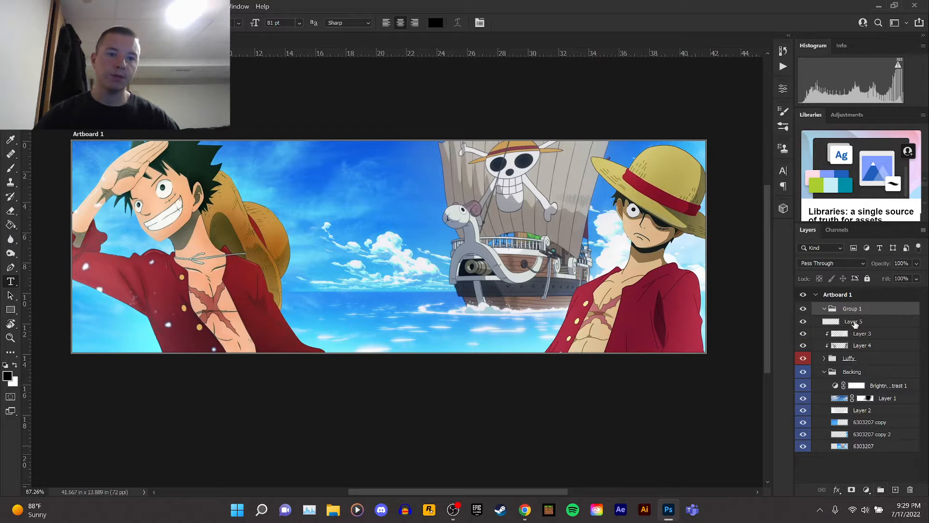
drag(854, 324, 853, 310)
double_click(854, 308)
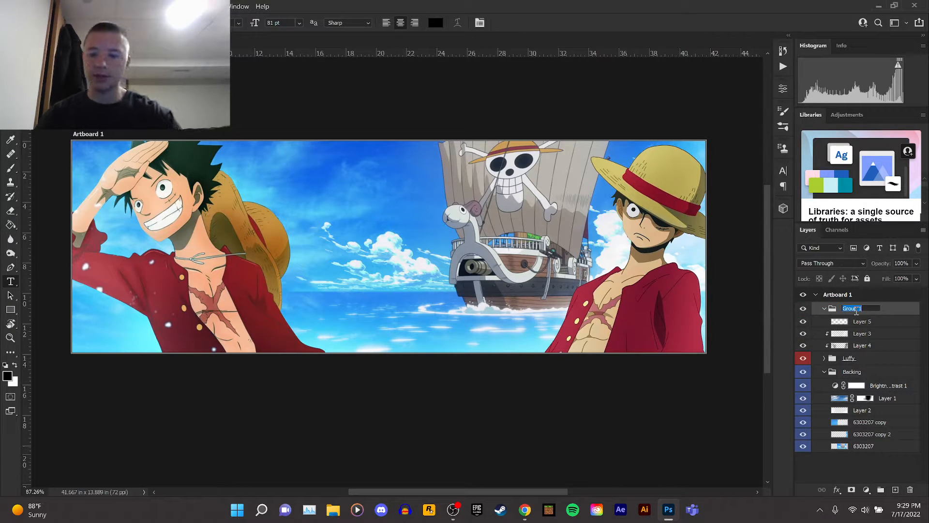
text(Text)
key(Return)
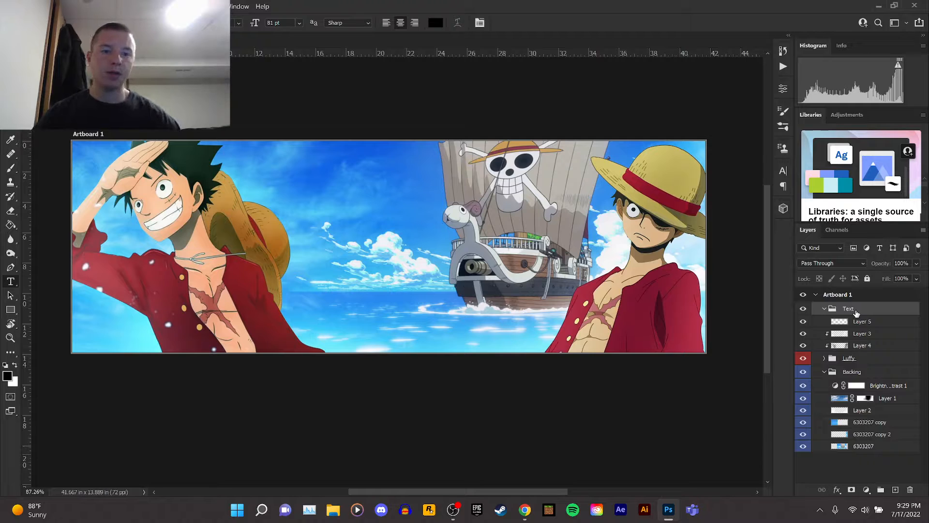
Add a text line reading AT1NE near the center of the banner.
click(857, 324)
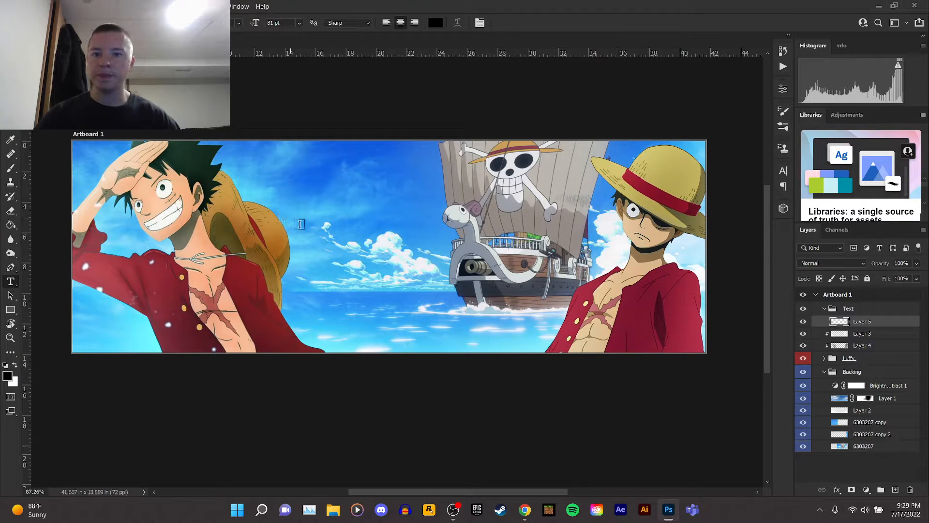
click(330, 245)
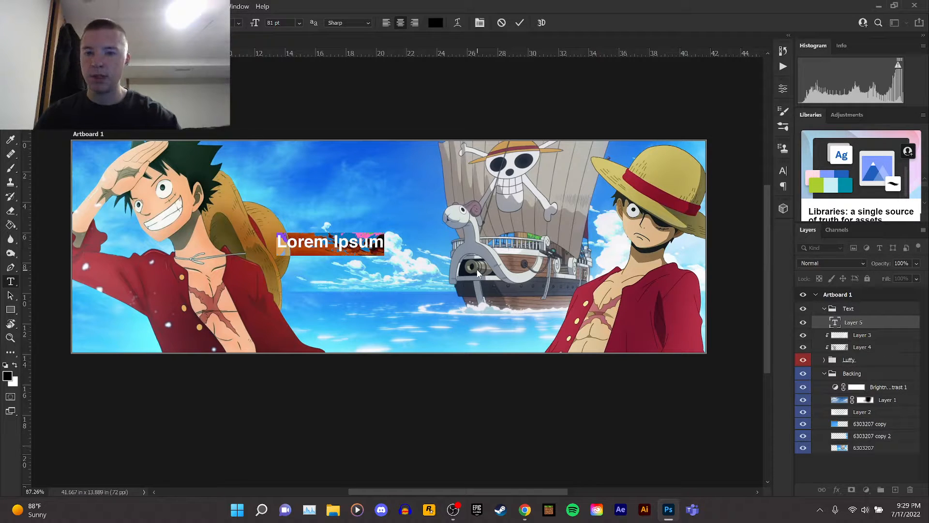
text(NAME)
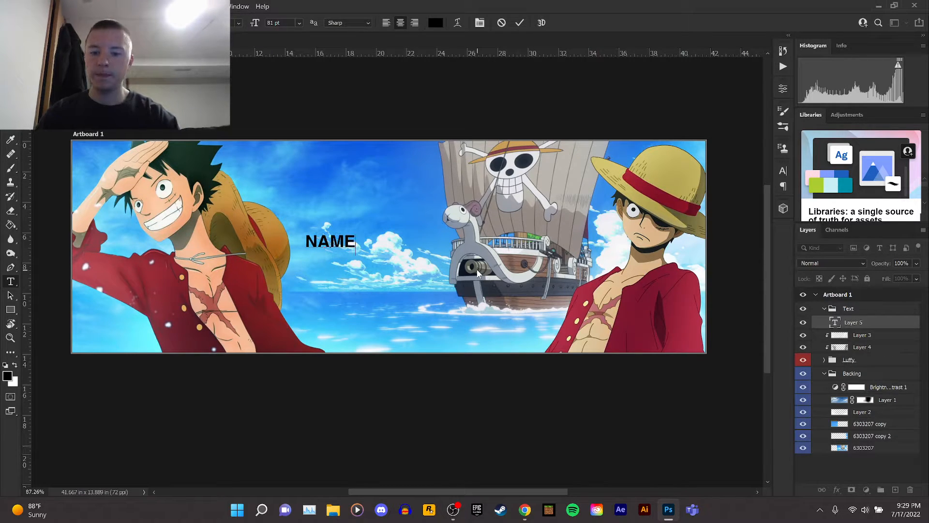
key(BackSpace)
key(BackSpace)
key(BackSpace)
text(A)
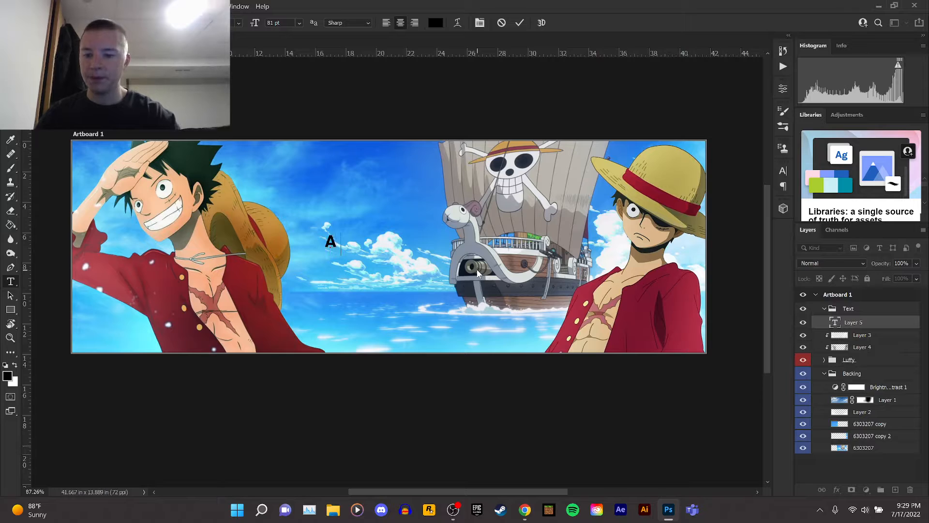
text(T1NE)
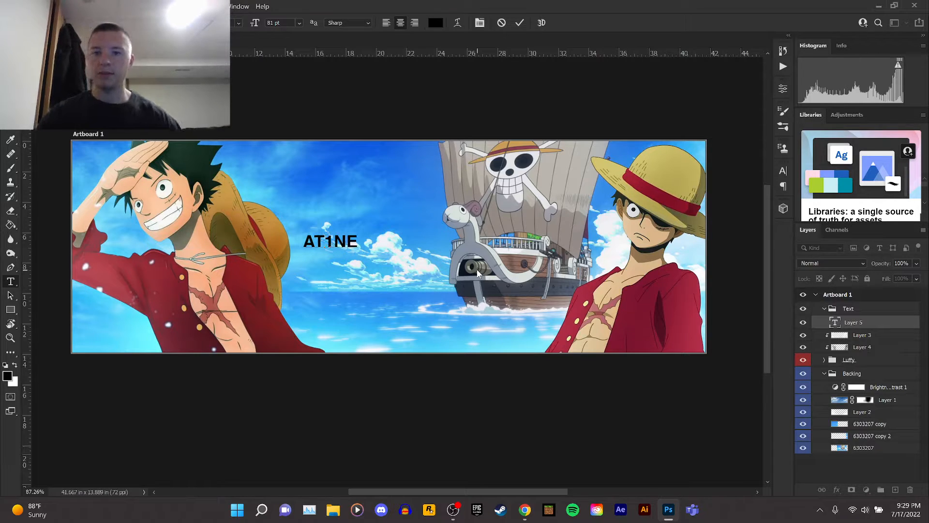
Set the AT1NE text to 295 pt and change its font to Blenny.
key(ctrl+a)
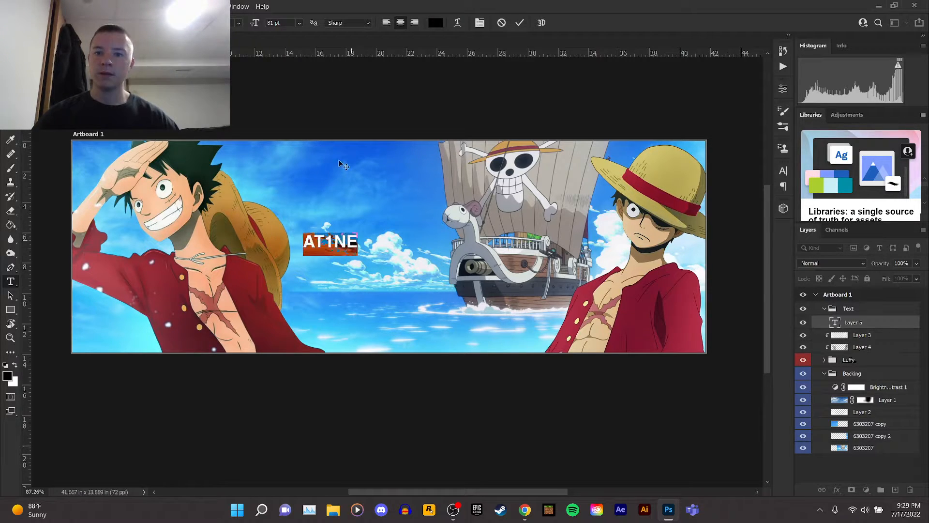
drag(256, 26, 373, 30)
click(162, 23)
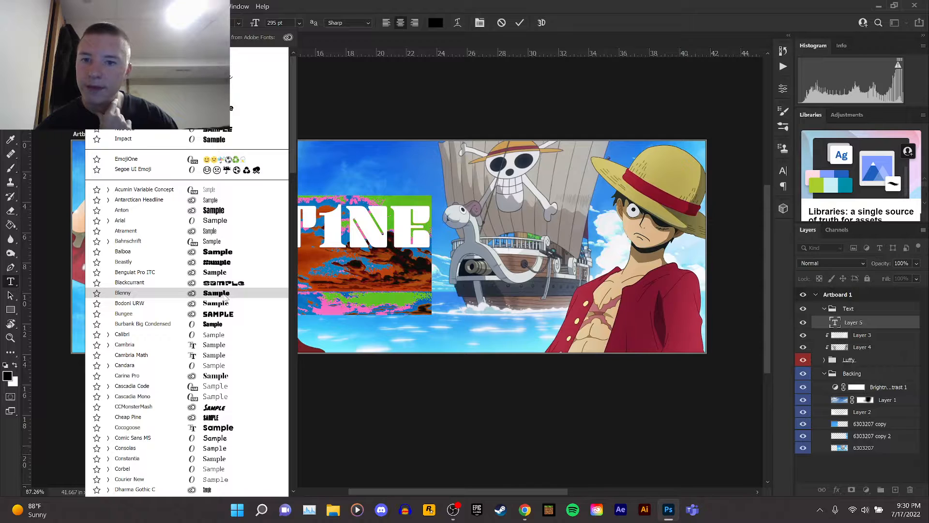
click(226, 296)
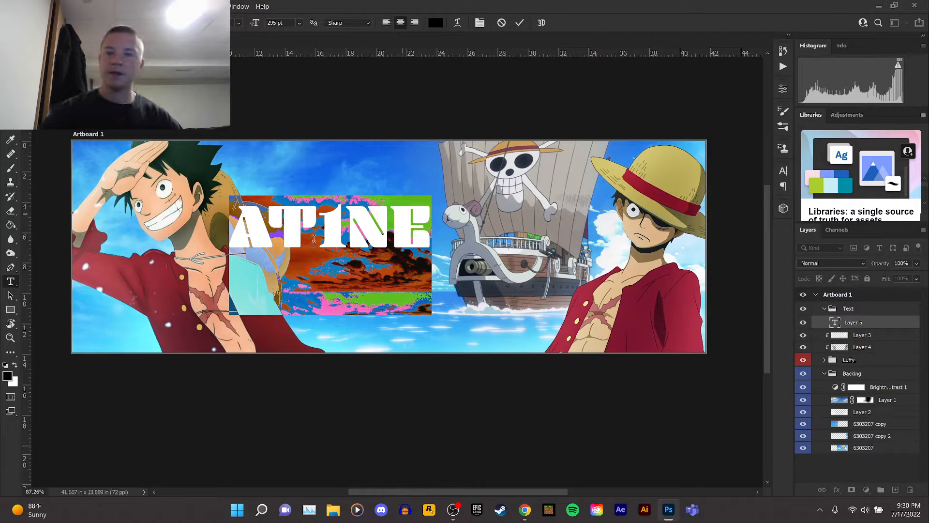
Color the AT1NE text dark red 841932 and commit the text.
click(9, 376)
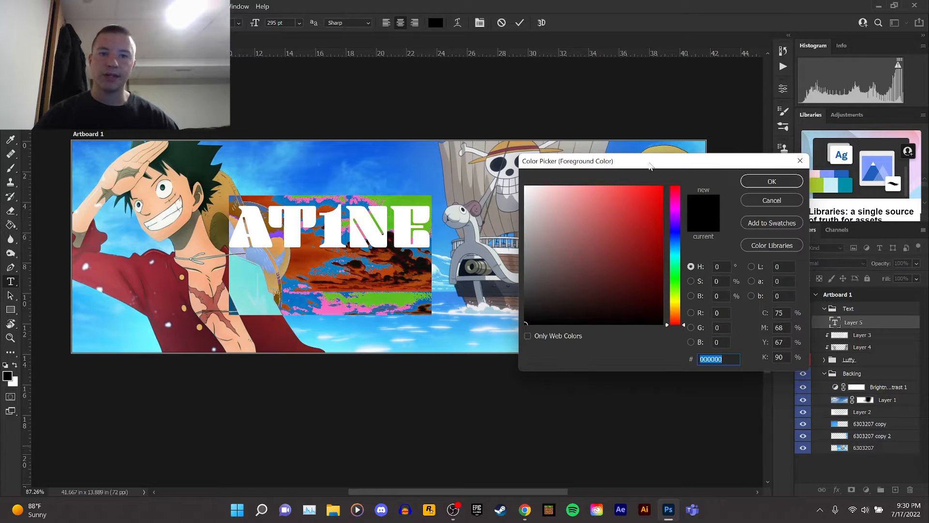
click(684, 304)
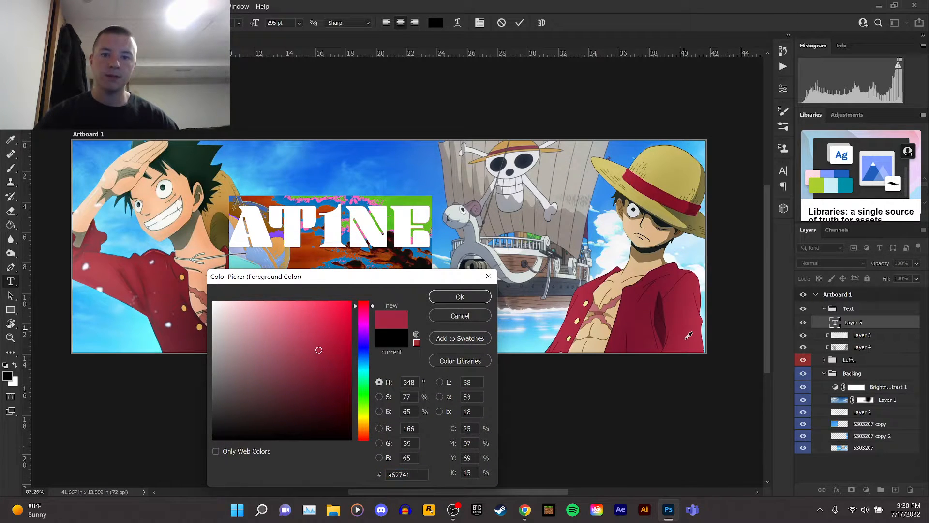
click(664, 278)
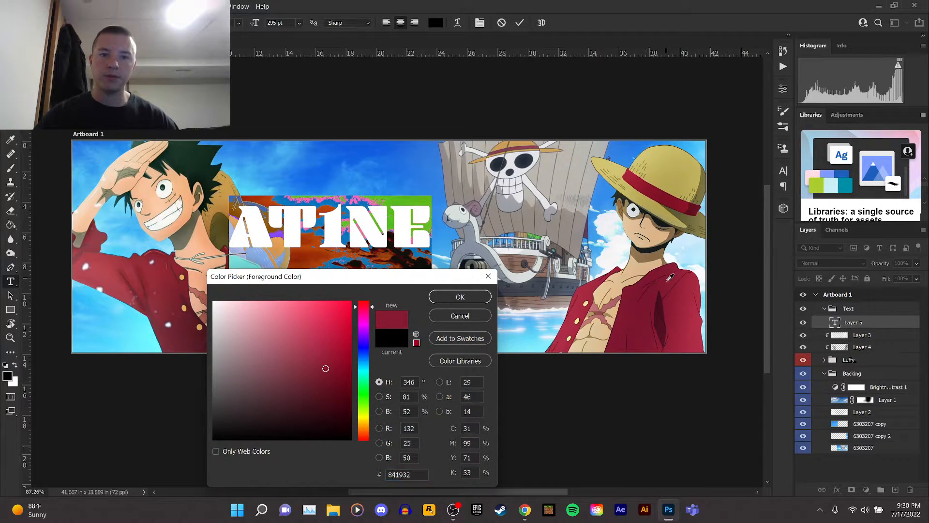
click(460, 297)
click(383, 227)
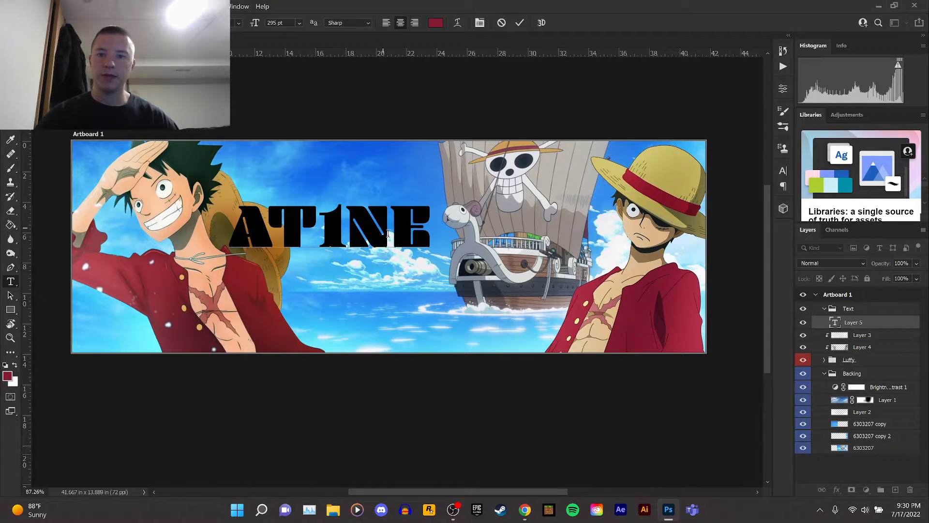
key(ctrl+Return)
Move the AT1NE text into place between the two Luffy figures.
key(v)
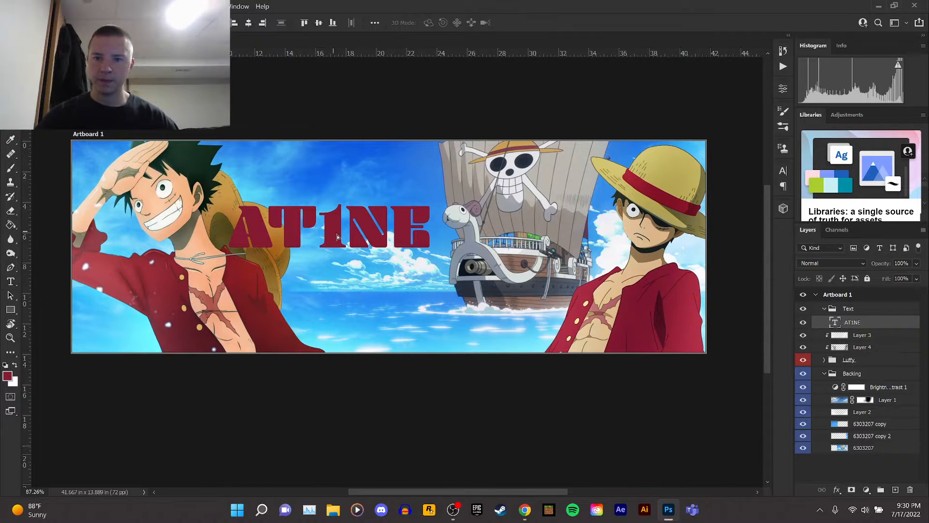
drag(333, 229, 398, 249)
scroll(262, 239, up, 1)
scroll(263, 239, down, 1)
scroll(263, 239, up, 1)
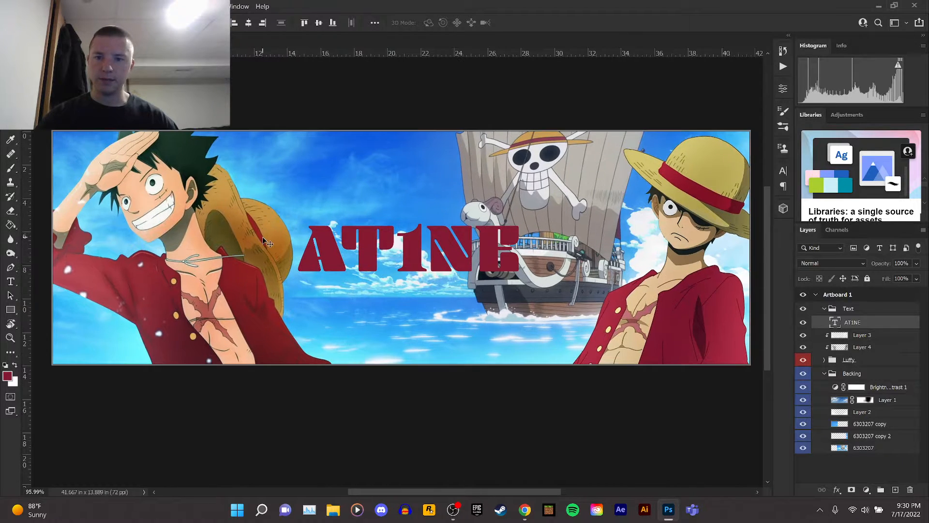
scroll(428, 269, down, 1)
scroll(428, 269, up, 1)
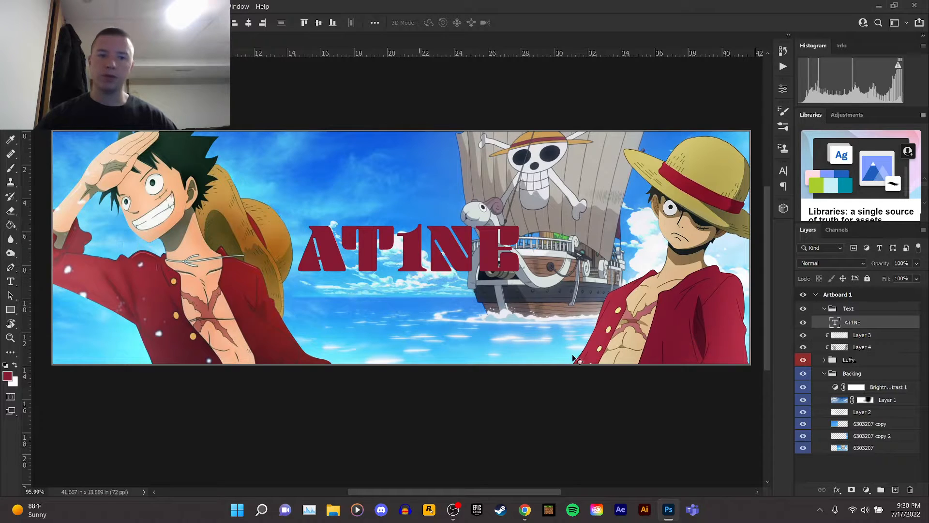
Toggle the Luffy group's visibility off and back on to compare the layout.
click(808, 362)
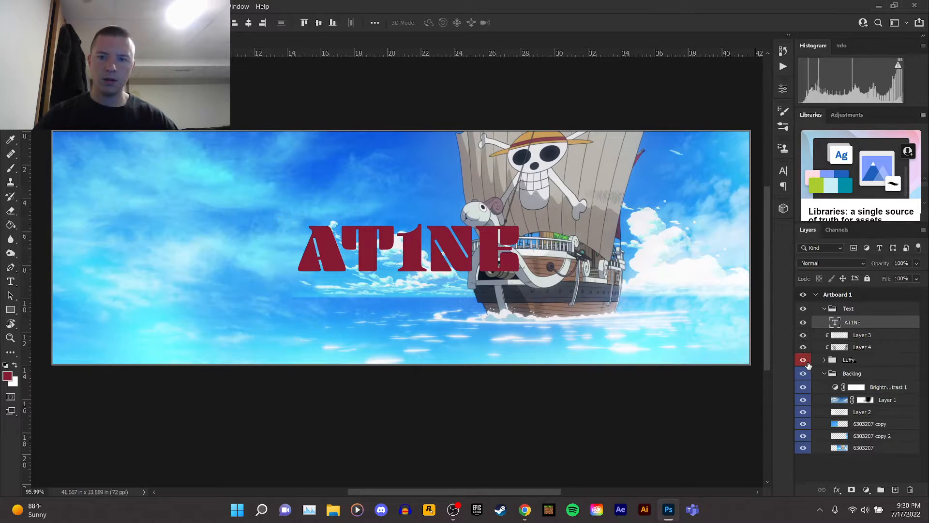
click(808, 362)
click(808, 362)
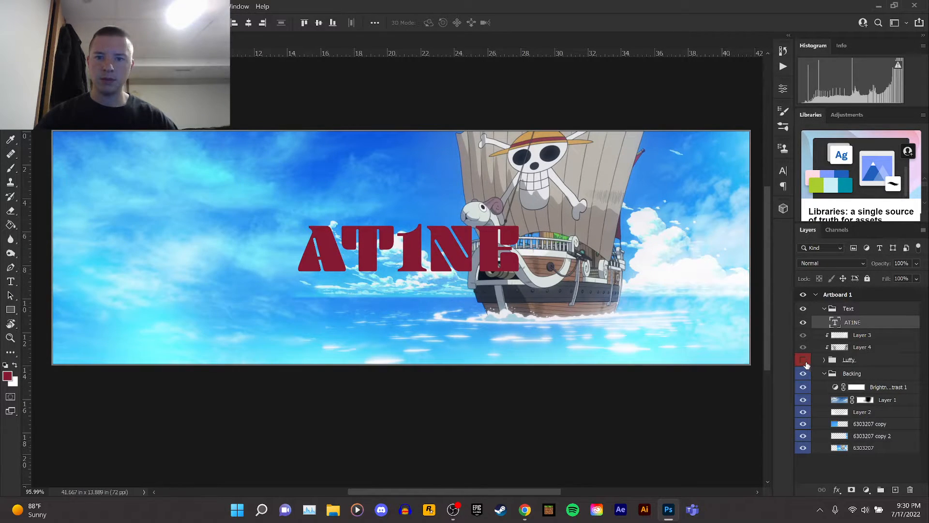
click(803, 360)
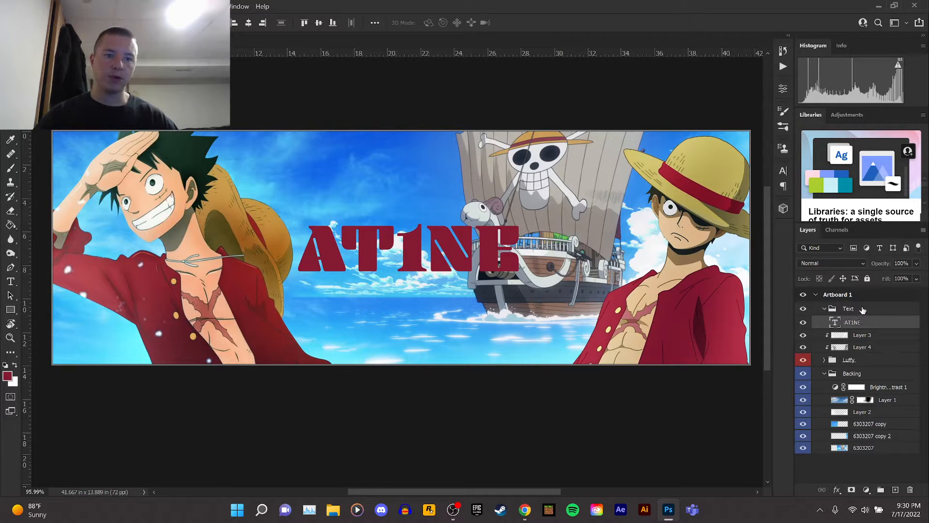
Center the AT1NE text horizontally on the artboard.
mouse_move(493, 256)
mouse_down()
mouse_move(498, 265)
mouse_move(493, 254)
mouse_up()
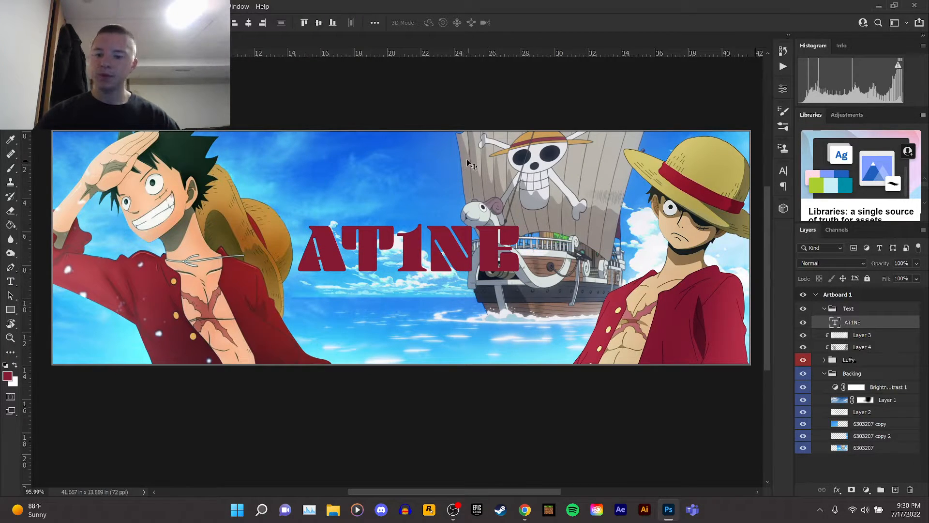
key(ctrl+a)
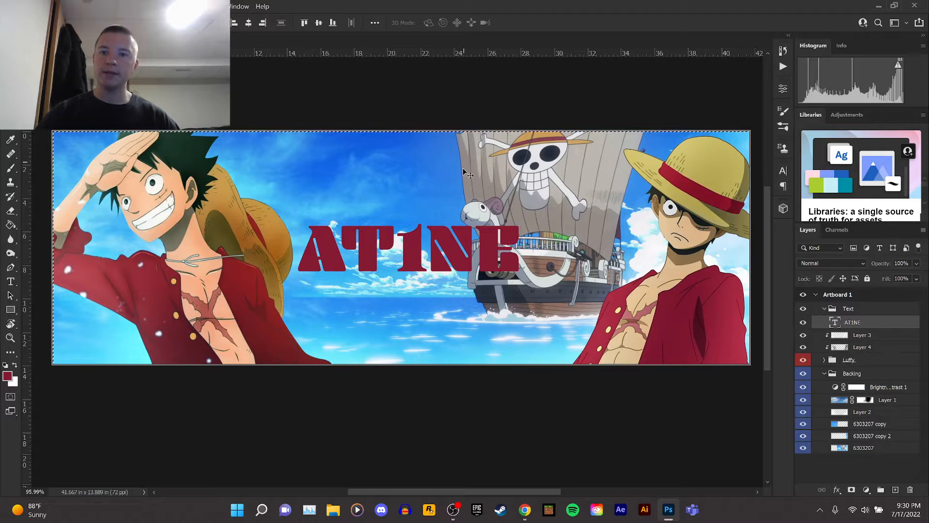
click(248, 23)
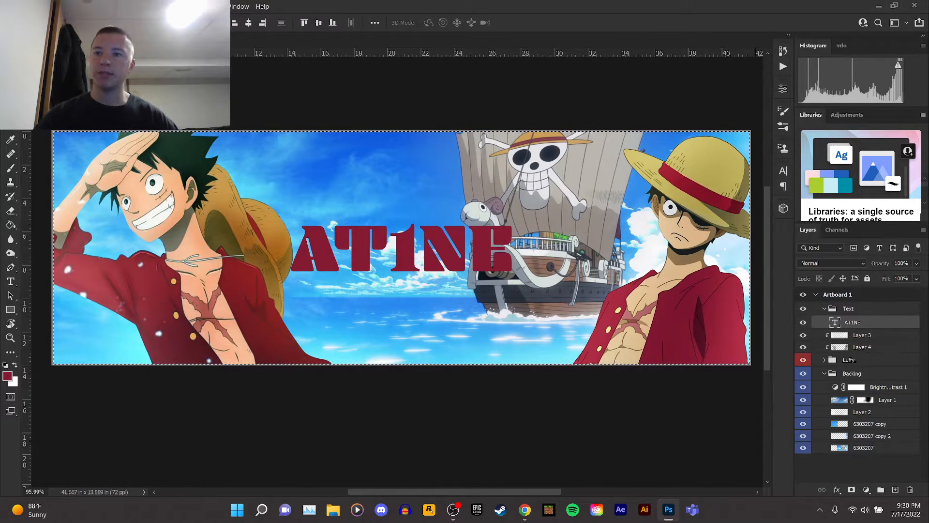
key(ctrl+d)
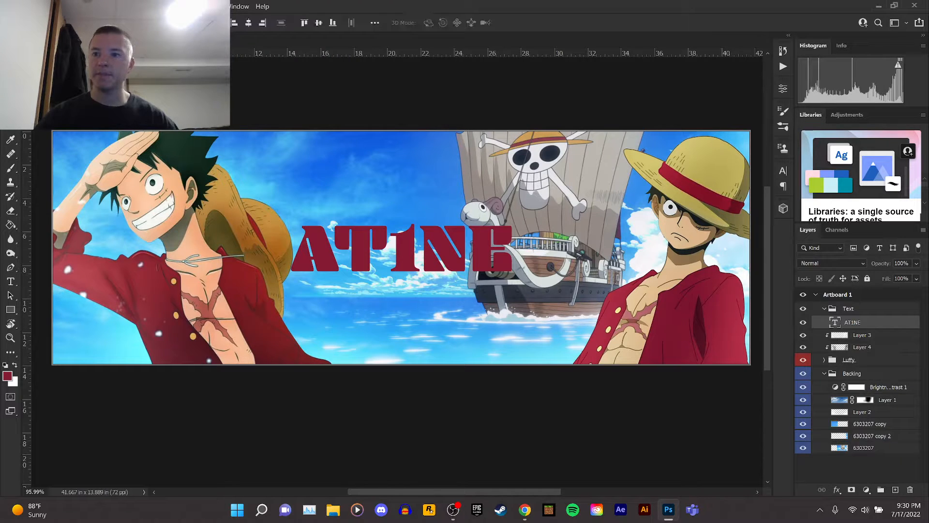
Duplicate the AT1NE text layer and add a new layer clipped to the copy.
scroll(410, 245, down, 3)
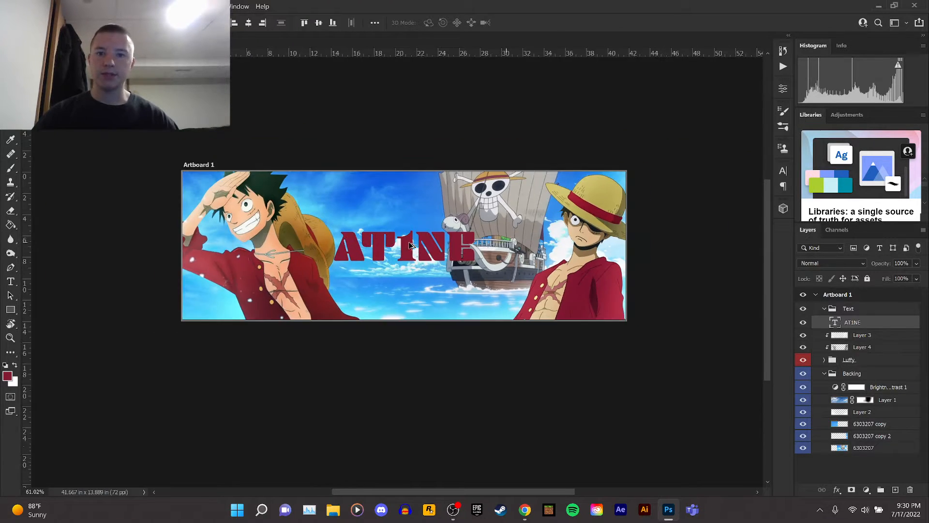
scroll(410, 246, up, 4)
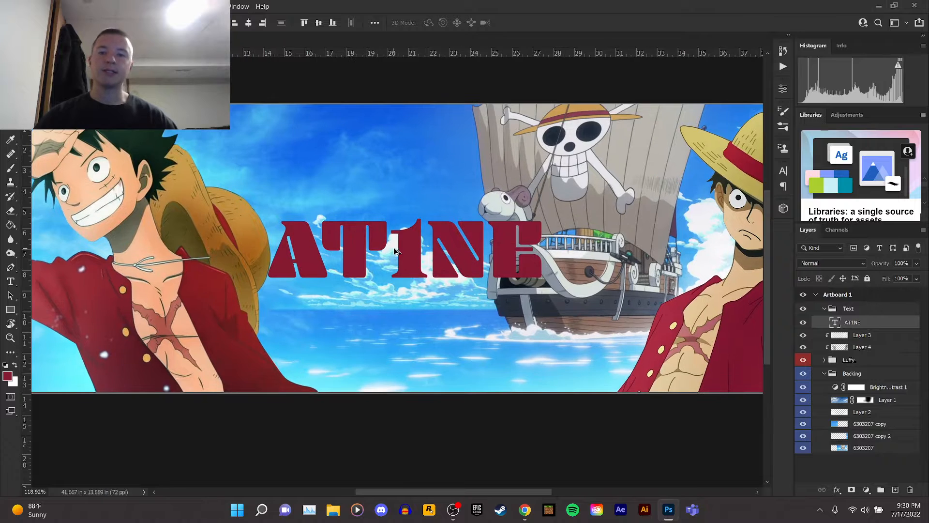
scroll(395, 250, up, 1)
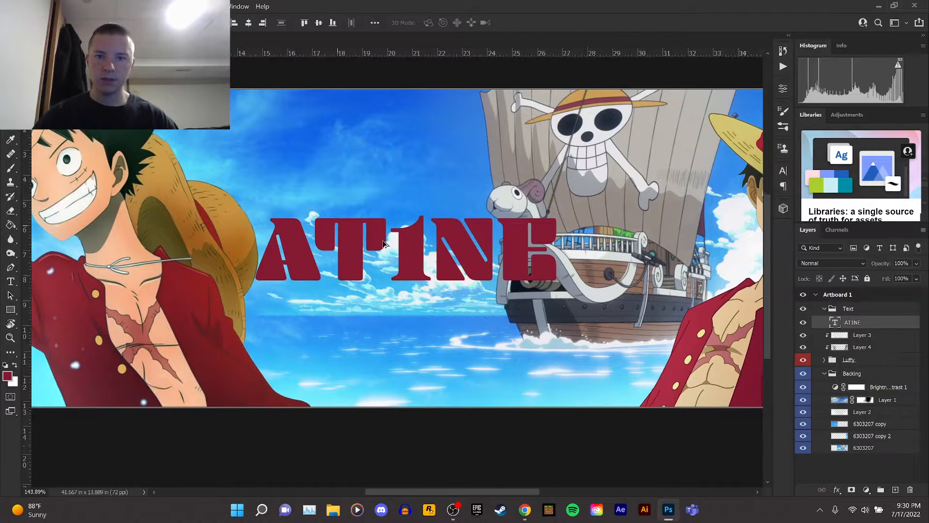
scroll(393, 246, up, 2)
scroll(418, 272, up, 3)
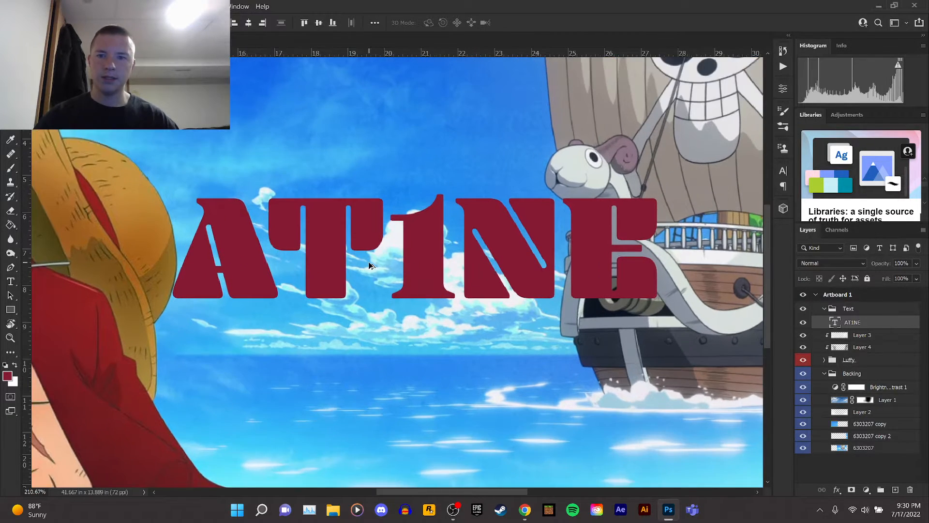
drag(866, 325, 864, 338)
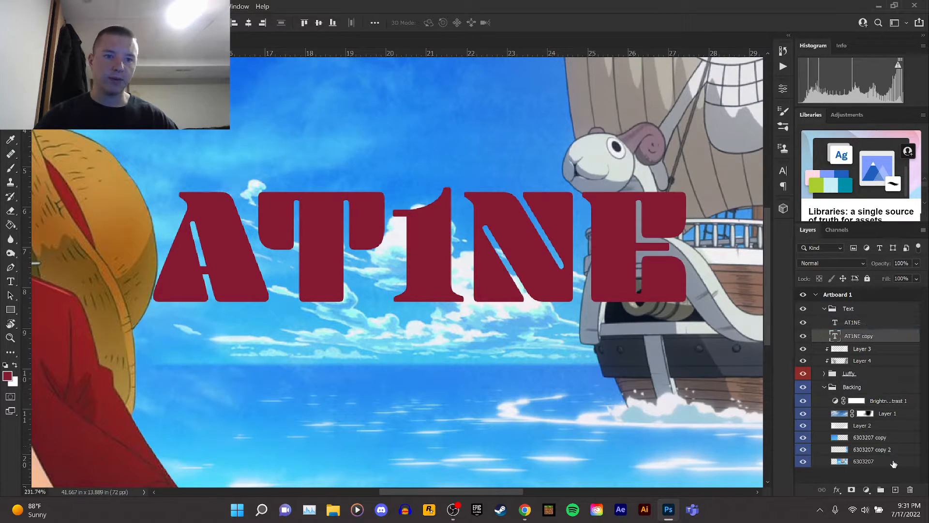
key(ctrl+shift+alt+n)
alt+click(862, 338)
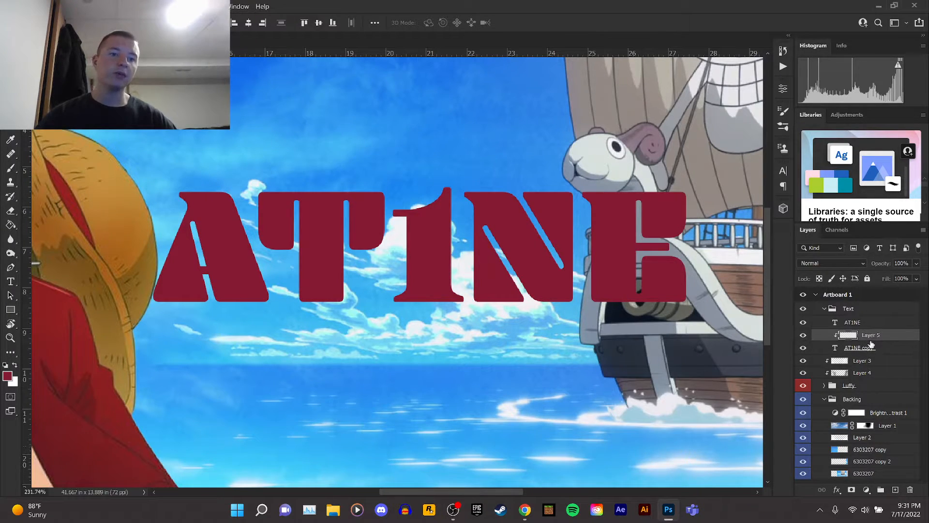
Fill the layer clipped to the AT1NE copy with a tan colour sampled from Luffy's straw hat.
click(11, 224)
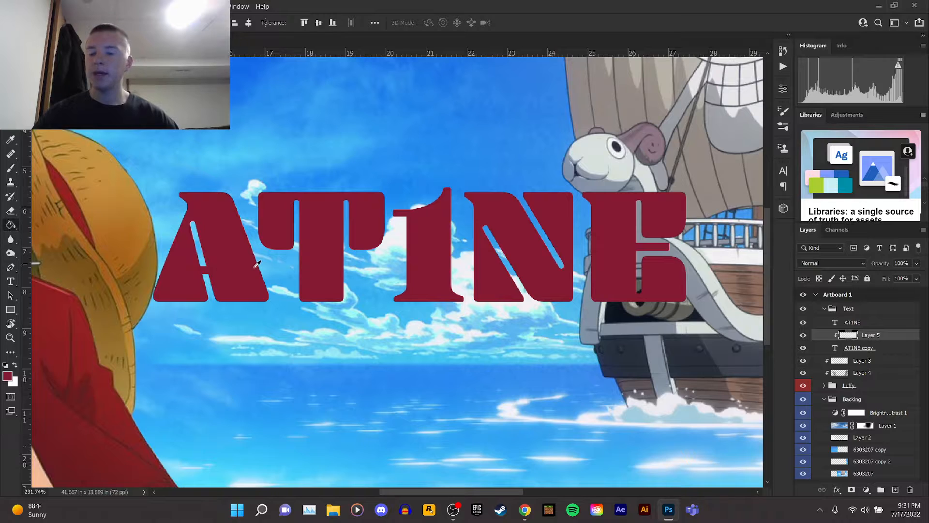
scroll(288, 258, down, 3)
scroll(288, 258, down, 2)
alt+click(657, 167)
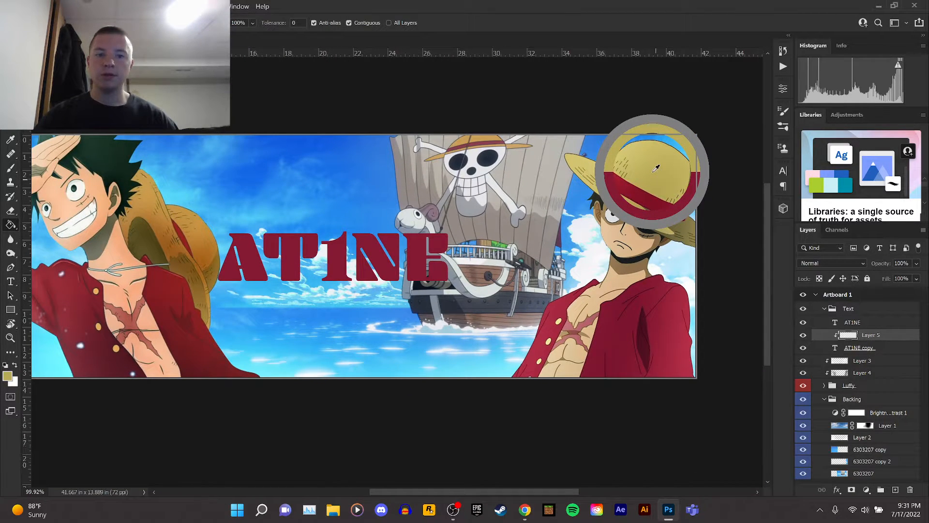
drag(656, 168, 595, 300)
scroll(240, 259, up, 3)
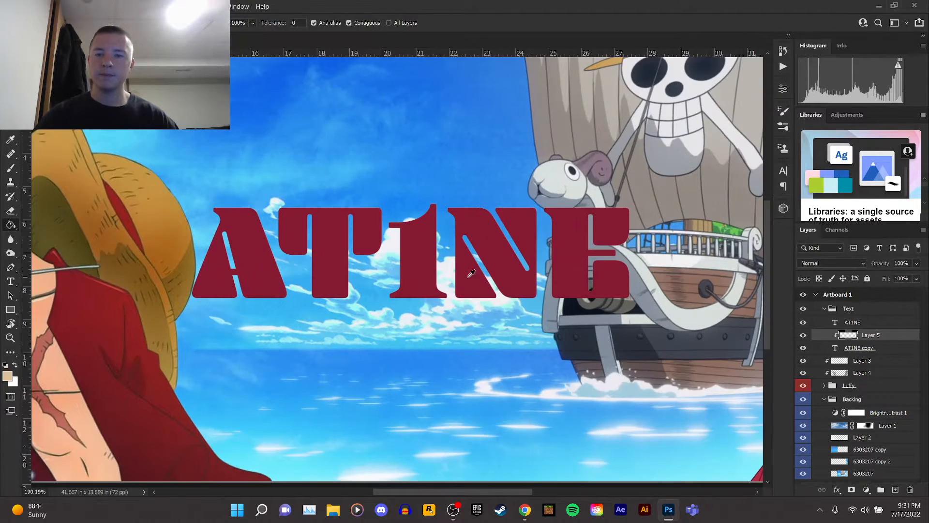
scroll(471, 274, up, 1)
key(v)
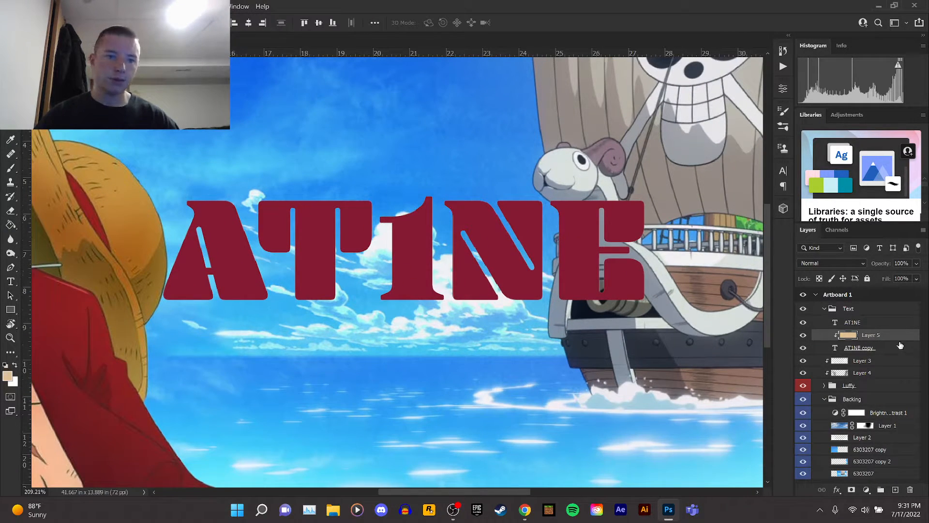
Rasterize the type on the AT1NE copy layer.
right_click(881, 348)
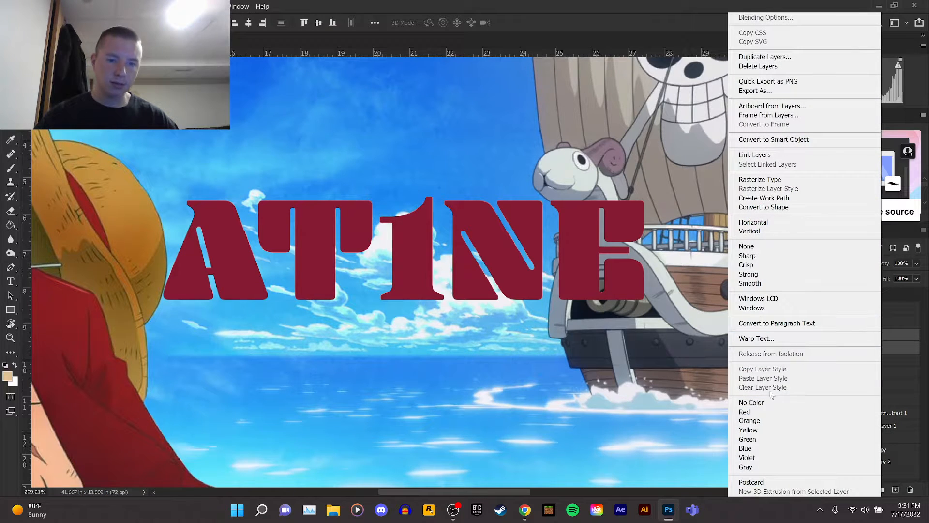
click(777, 182)
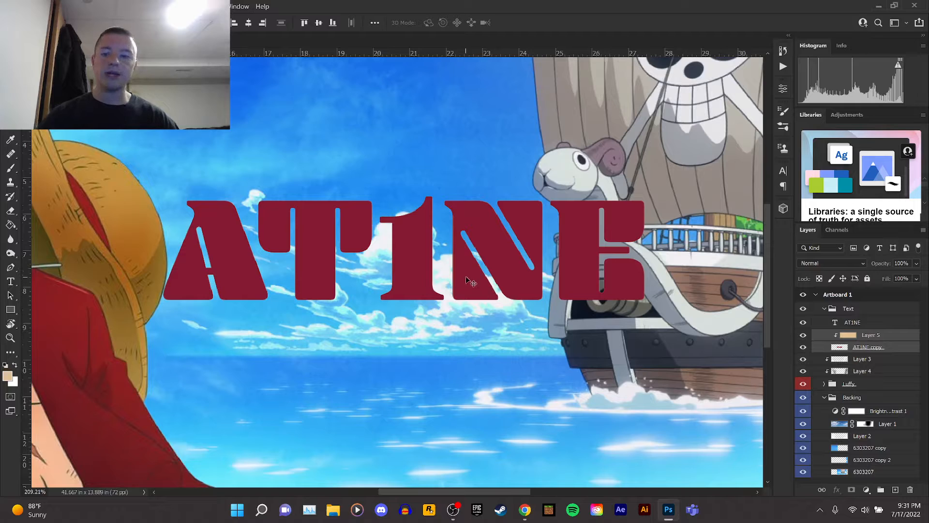
Free-transform the rasterized copy with its tan fill, scaling and offsetting it into a shadow behind the AT1NE text.
key(ctrl+t)
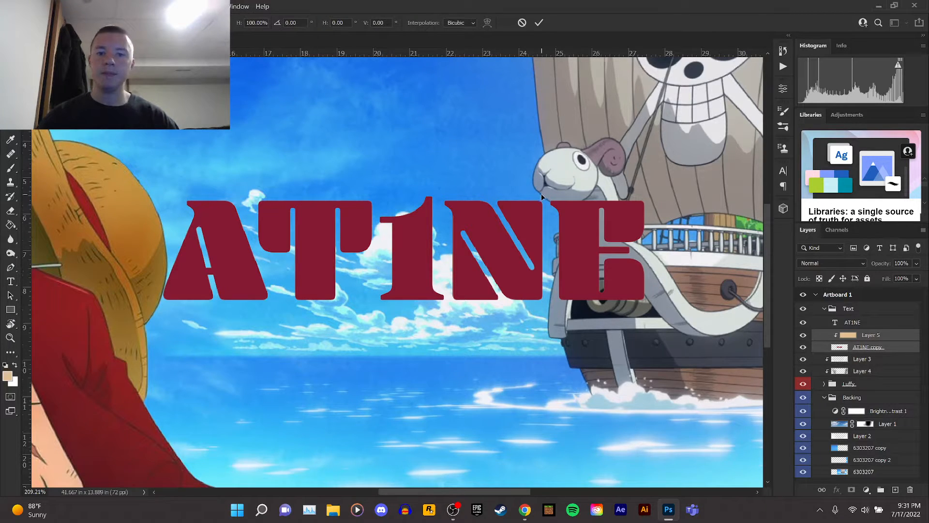
scroll(326, 155, down, 5)
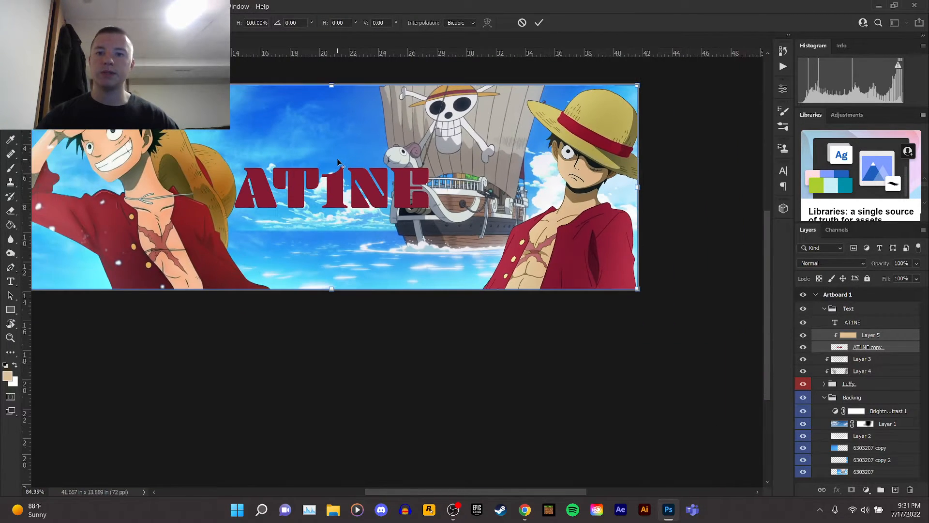
scroll(339, 162, down, 1)
drag(654, 85, 578, 131)
drag(398, 185, 428, 160)
drag(604, 278, 630, 287)
mouse_move(509, 226)
mouse_down()
mouse_move(494, 222)
mouse_move(499, 236)
mouse_up()
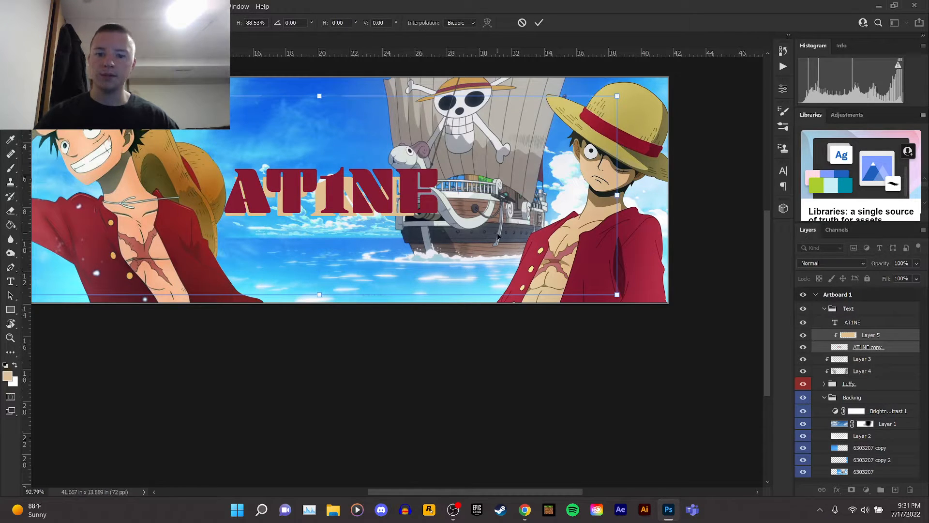
key(Return)
Nudge the tan shadow slightly and merge the tan layer with the rasterized text copy.
scroll(303, 195, up, 5)
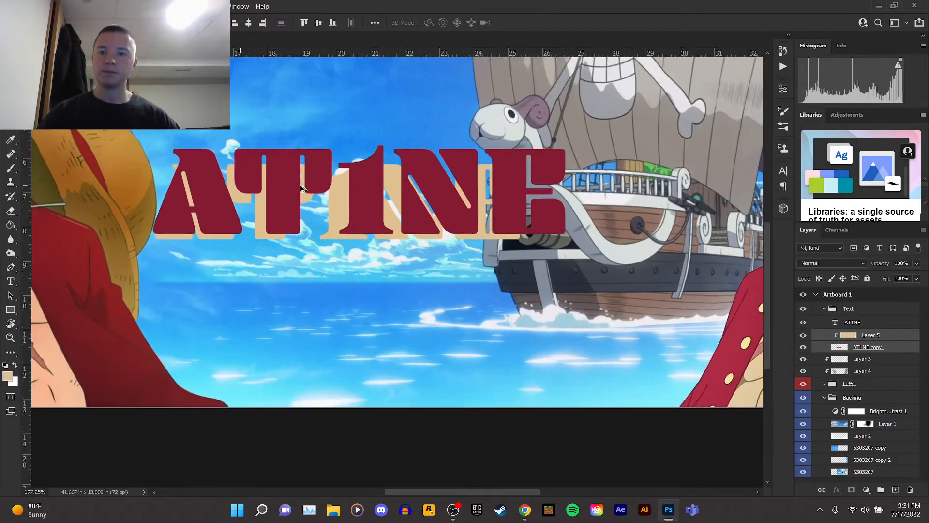
drag(447, 224, 450, 221)
right_click(862, 349)
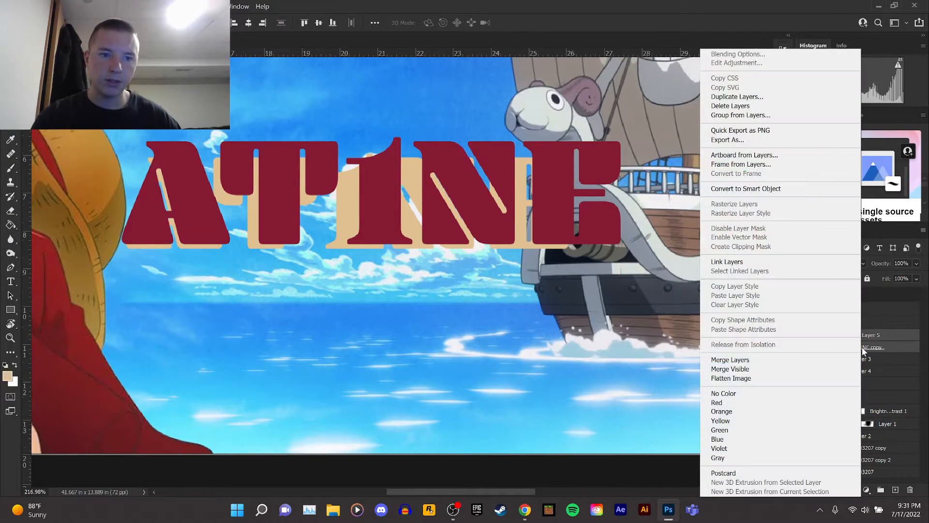
click(765, 355)
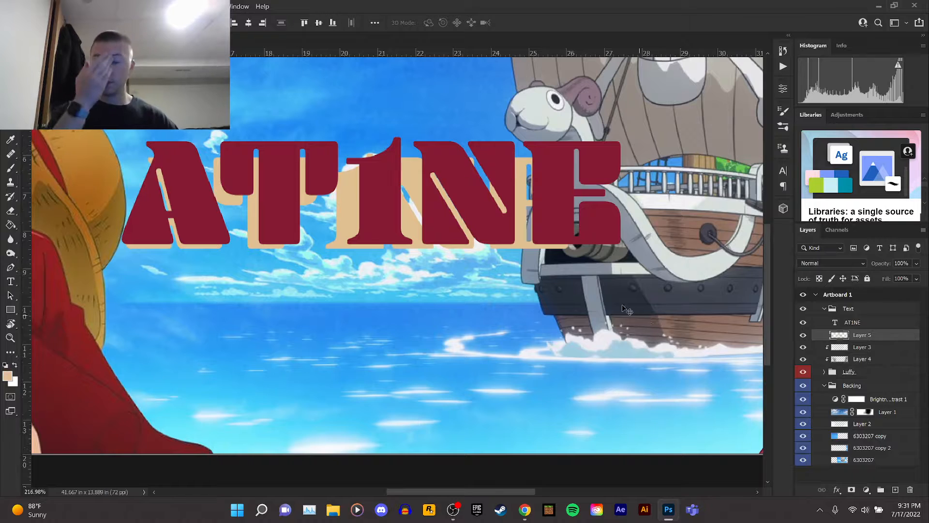
Select the Brush tool with a Hard Round tip at 100% opacity.
scroll(82, 183, up, 6)
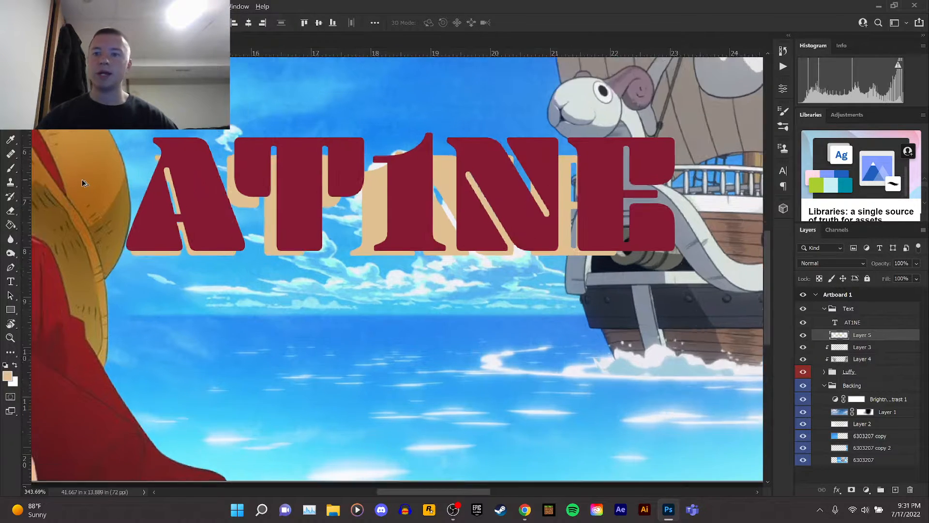
scroll(196, 180, up, 2)
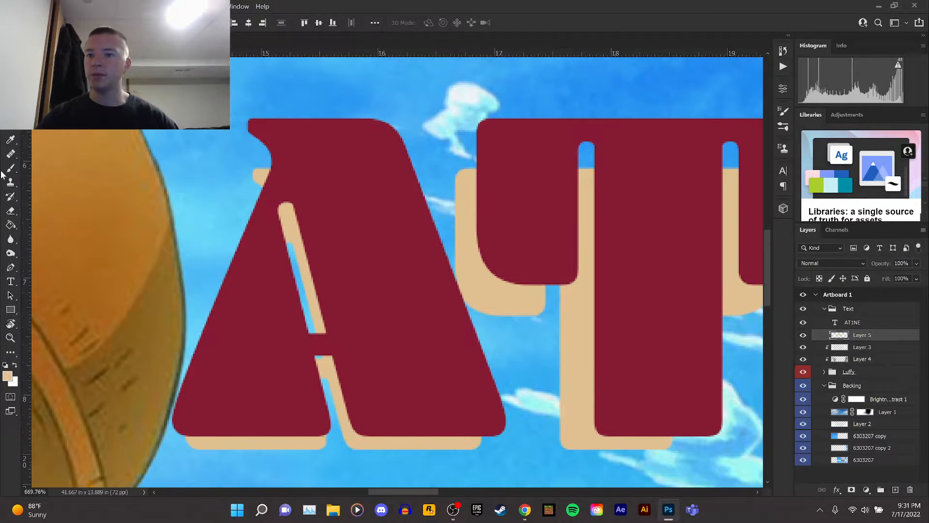
key(b)
click(51, 22)
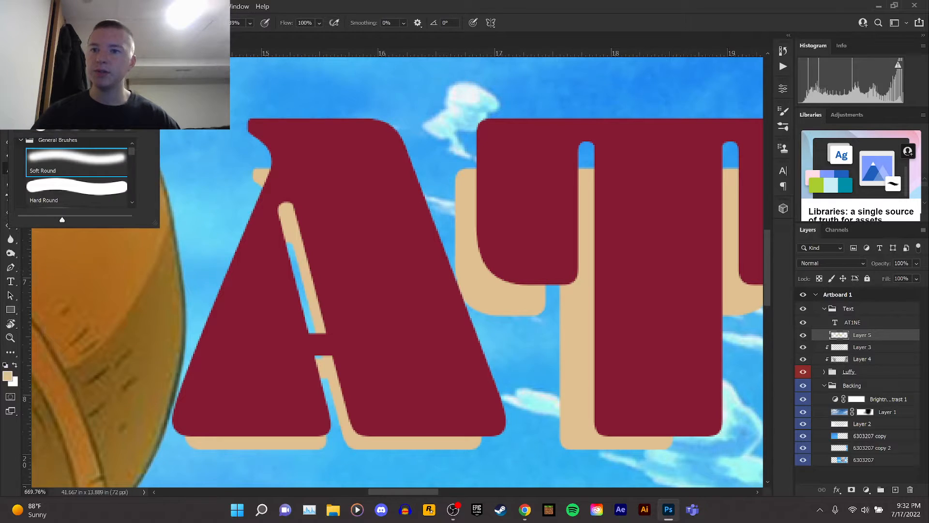
click(73, 186)
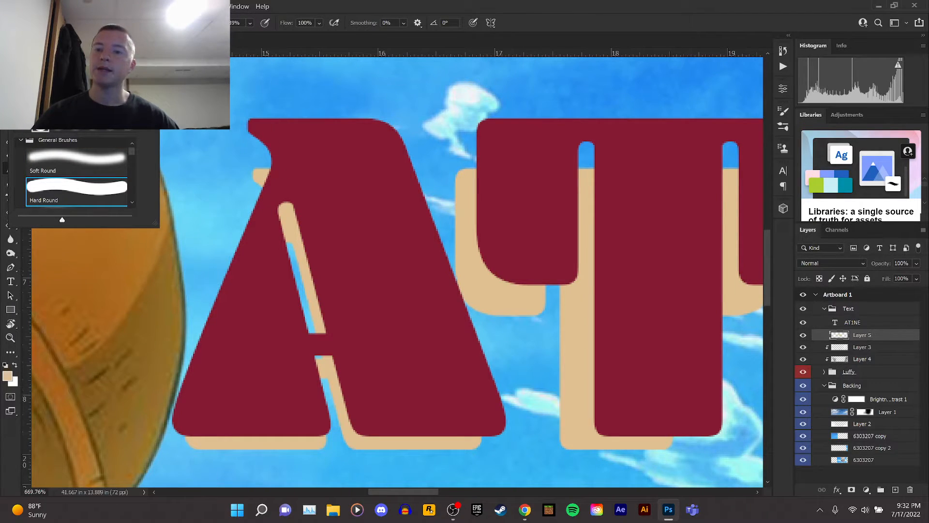
click(302, 8)
click(250, 23)
drag(264, 36, 280, 36)
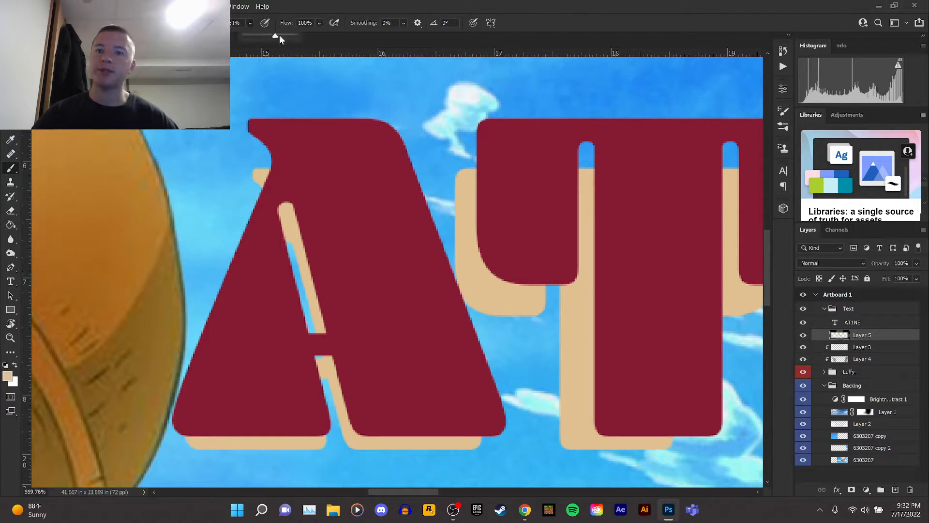
click(366, 8)
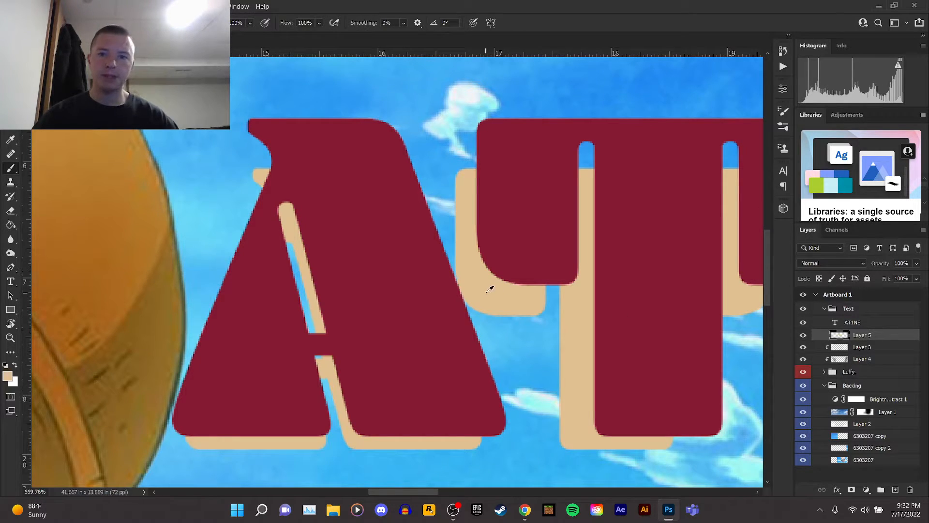
scroll(244, 136, up, 5)
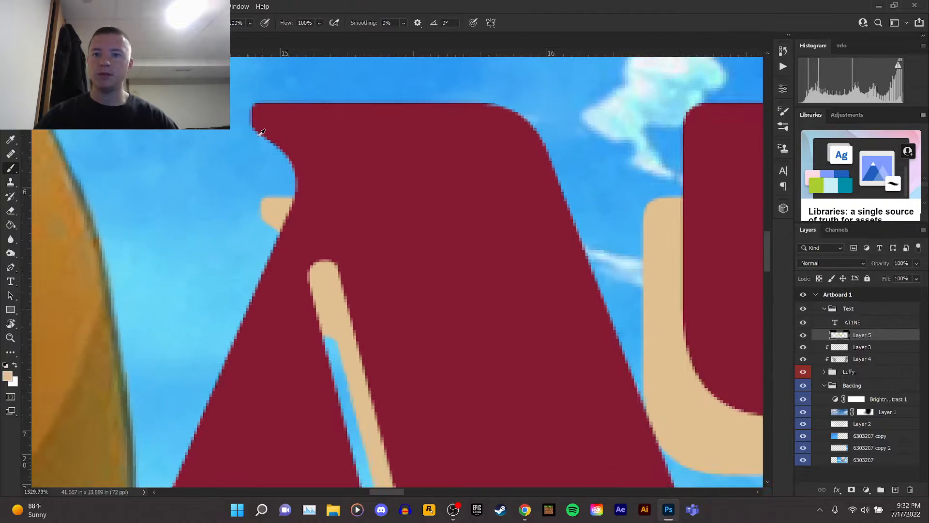
click(45, 23)
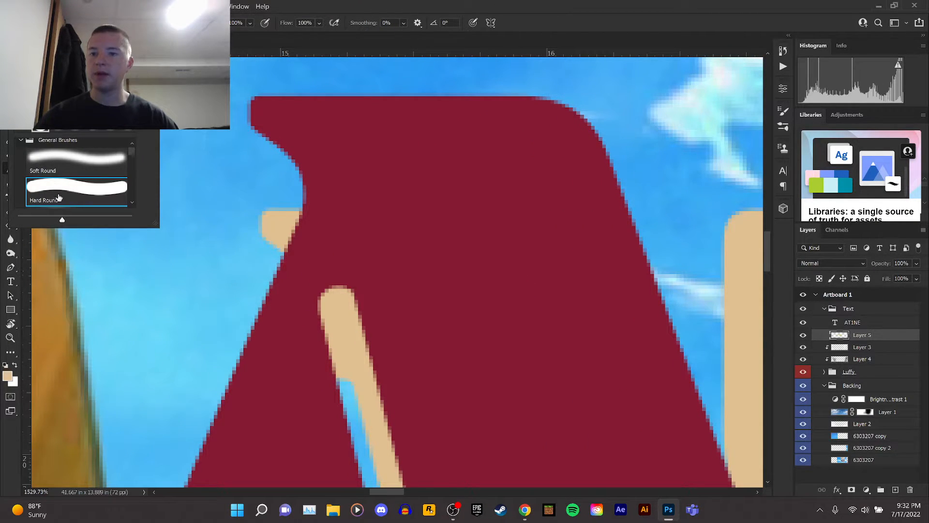
click(262, 6)
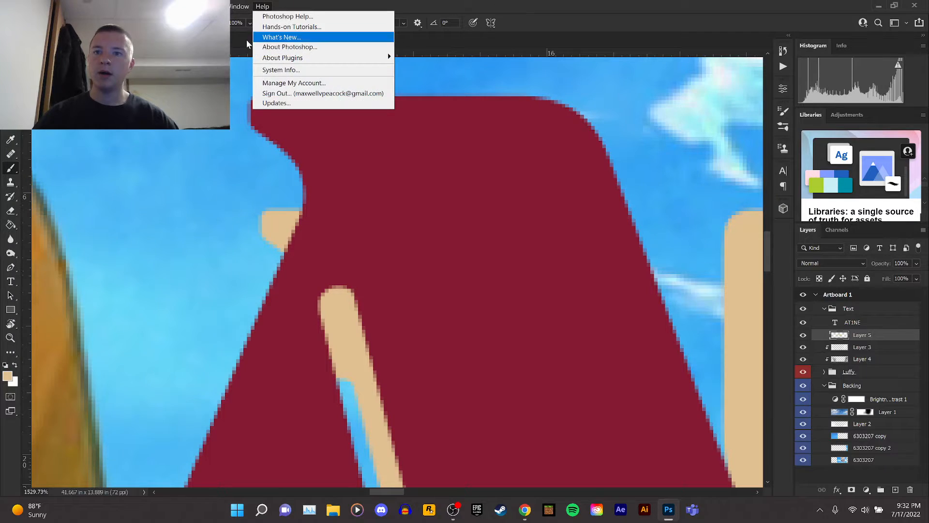
click(315, 5)
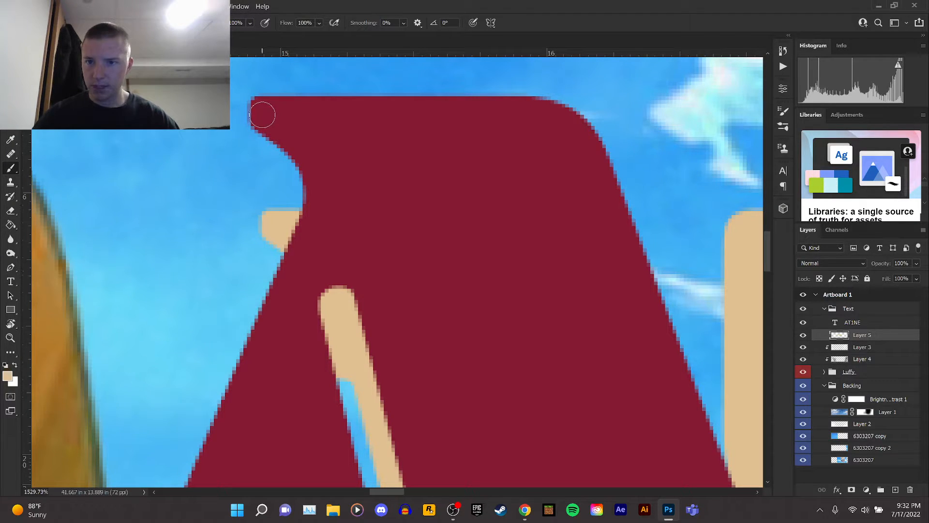
Paint tan into the gaps of the shadow around the letter A.
drag(278, 226, 274, 226)
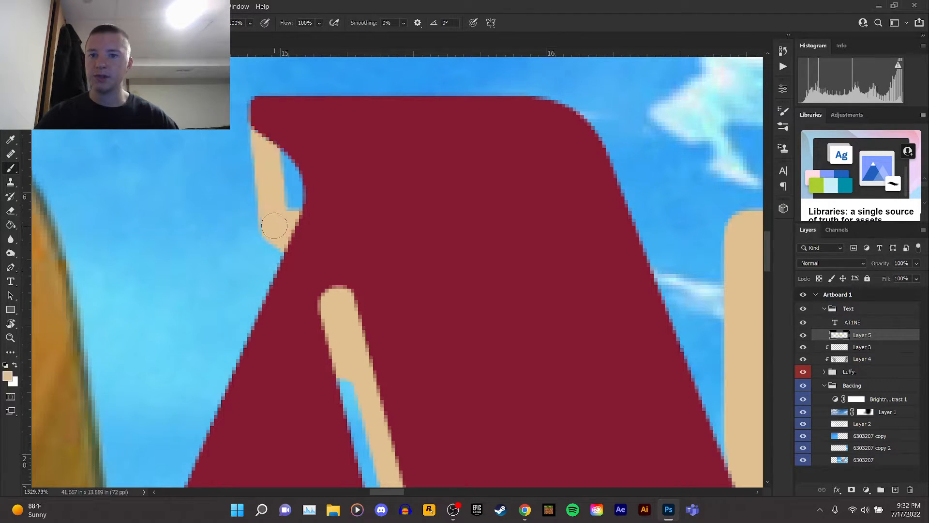
drag(288, 145, 297, 195)
scroll(353, 239, down, 5)
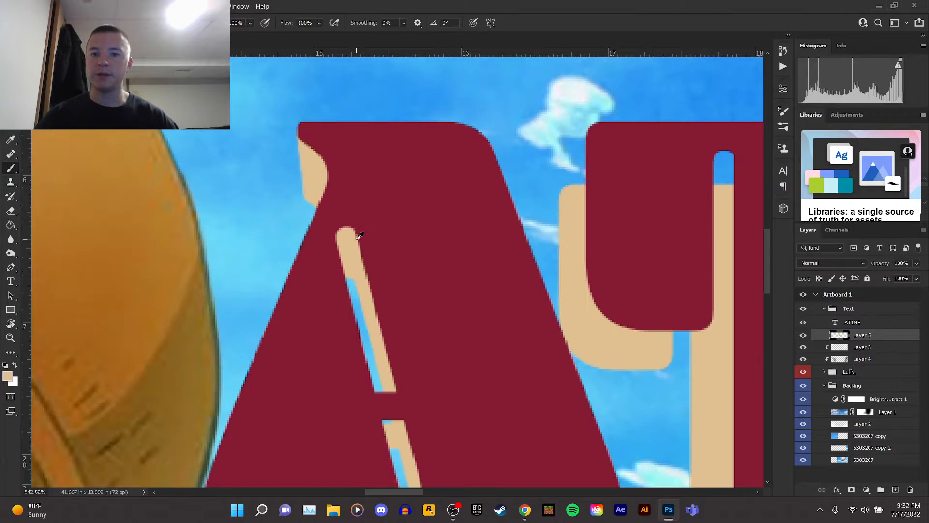
scroll(201, 385, up, 4)
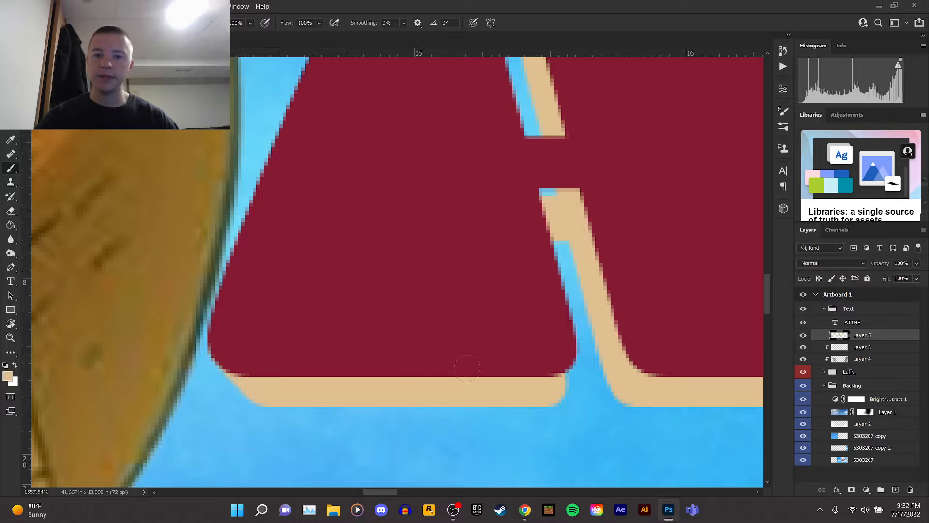
drag(565, 359, 558, 389)
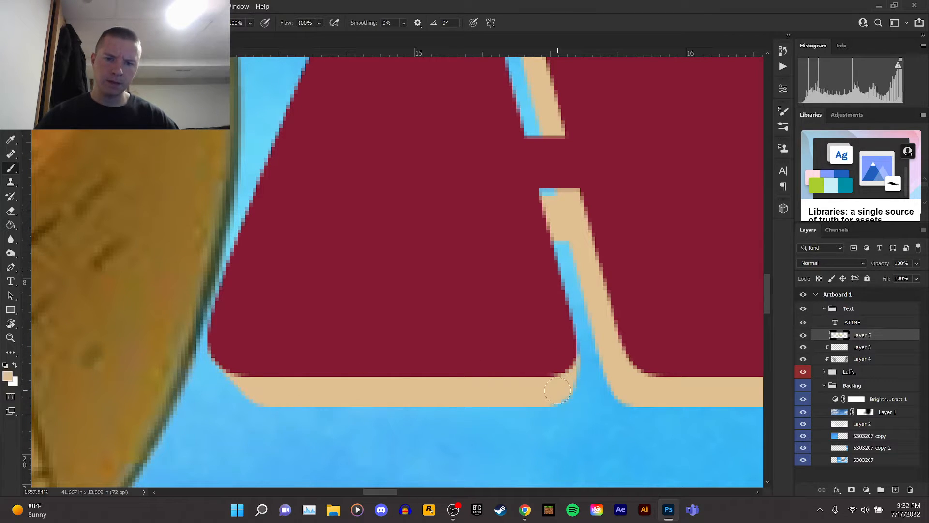
scroll(531, 368, down, 4)
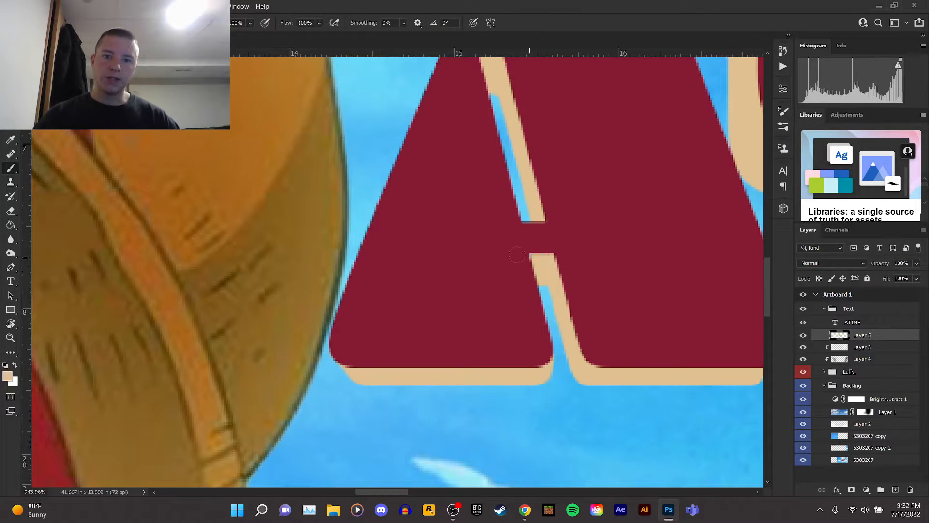
drag(385, 490, 419, 491)
Paint tan into the gaps of the shadow around the top of the letter T.
scroll(553, 364, up, 2)
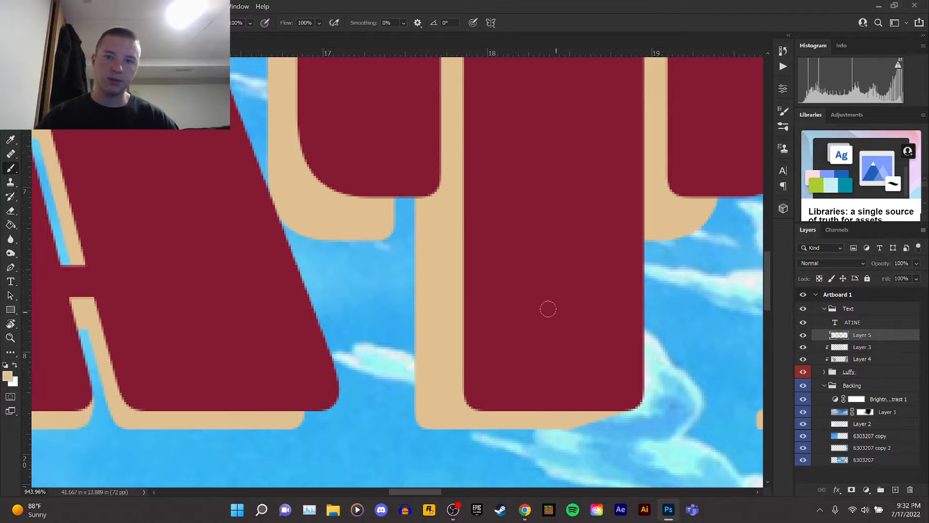
scroll(542, 308, up, 3)
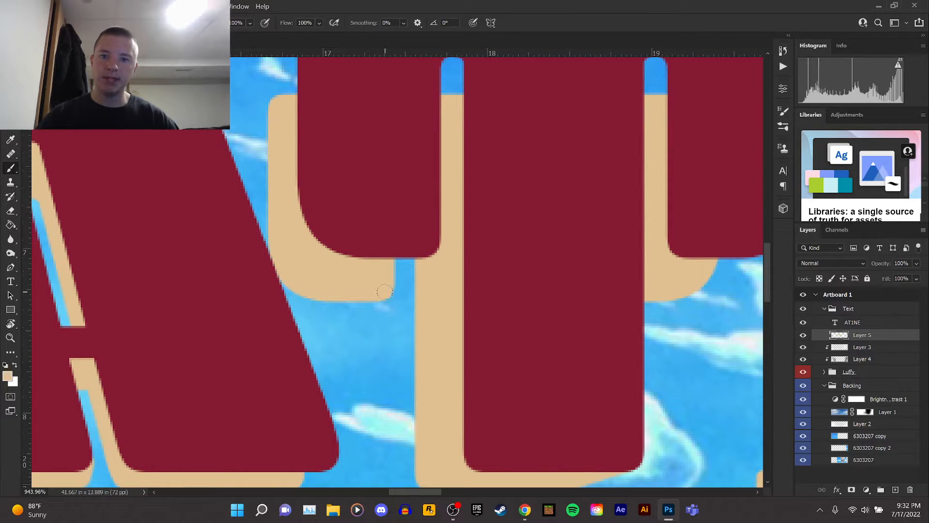
drag(430, 250, 404, 286)
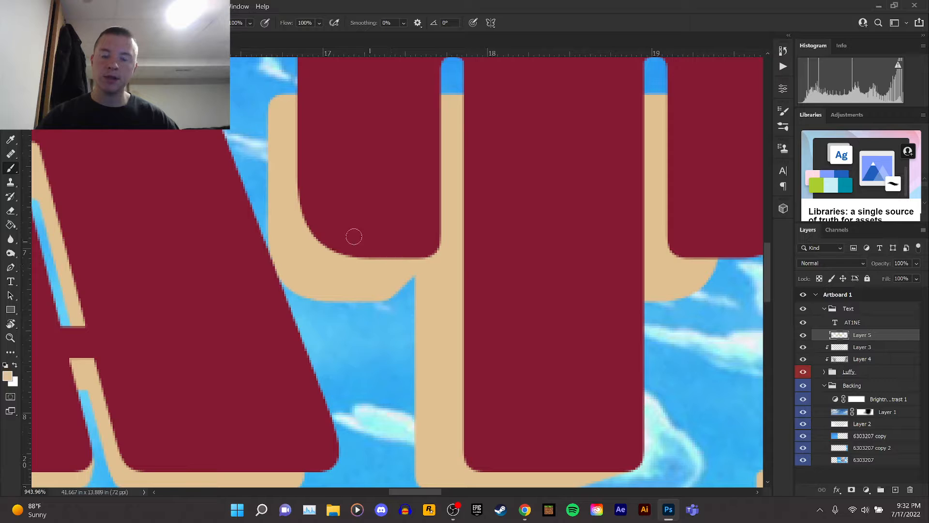
scroll(354, 236, up, 7)
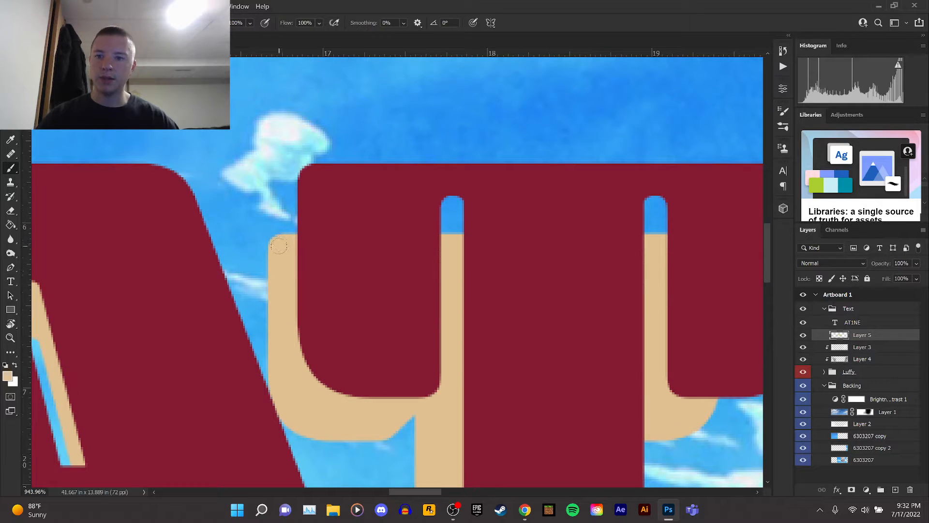
drag(309, 177, 292, 236)
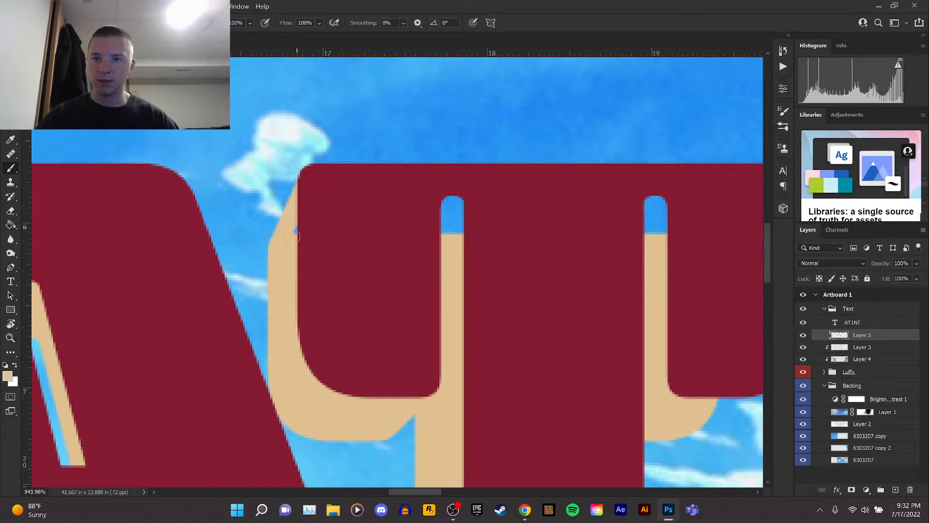
mouse_move(656, 231)
mouse_down()
mouse_move(651, 203)
mouse_move(638, 223)
mouse_up()
mouse_move(453, 208)
mouse_down()
mouse_move(470, 203)
mouse_move(433, 234)
mouse_move(460, 240)
mouse_up()
Paint tan into the shadow gaps below the T and between the T and the 1.
scroll(459, 240, down, 3)
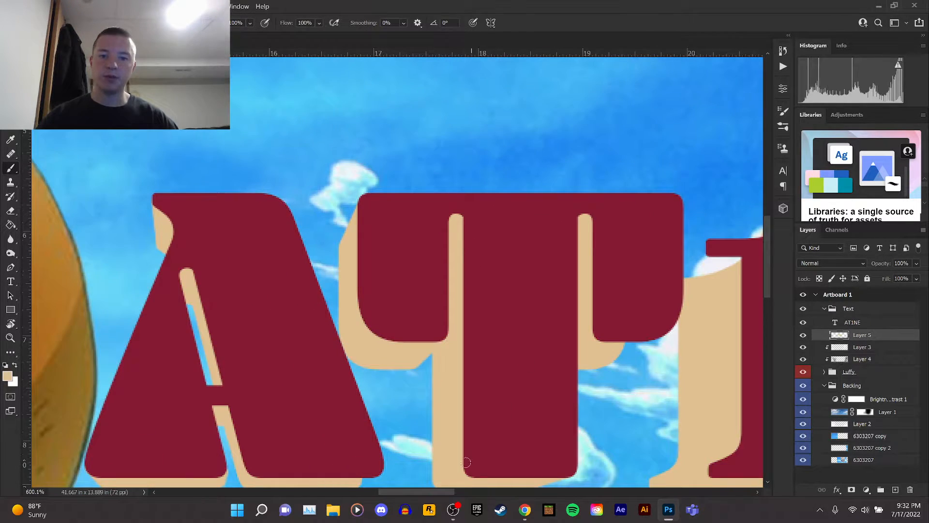
drag(449, 492, 471, 492)
scroll(446, 353, up, 5)
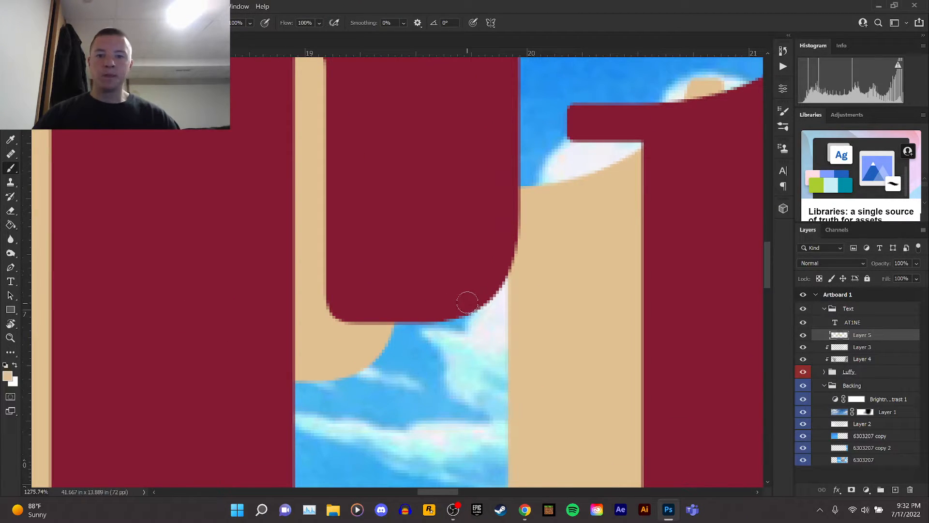
drag(465, 305, 415, 315)
scroll(545, 207, down, 3)
scroll(504, 199, up, 3)
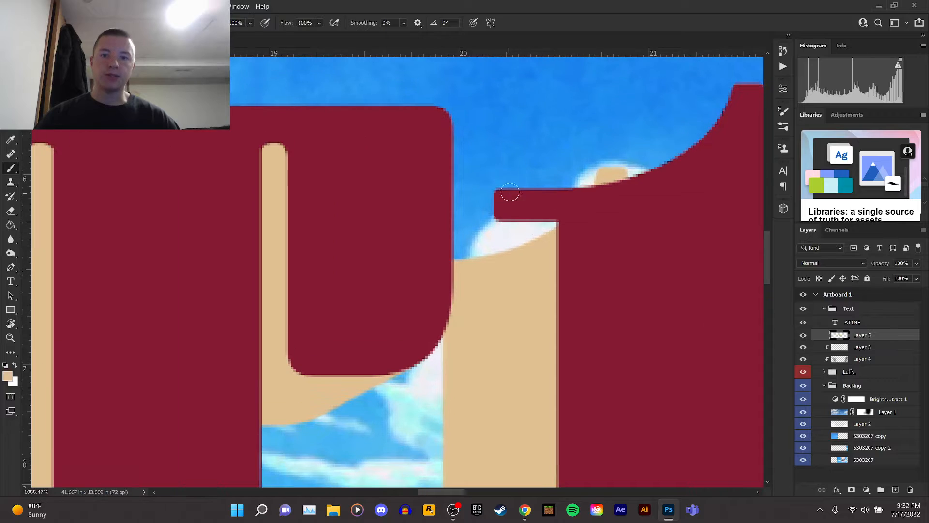
mouse_move(454, 259)
mouse_down()
mouse_move(505, 218)
mouse_move(480, 250)
mouse_move(540, 232)
mouse_up()
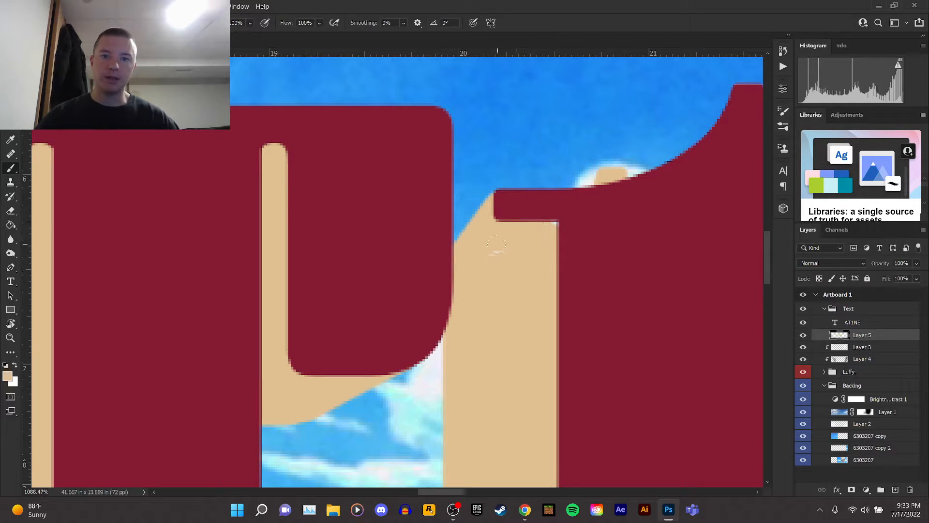
Fill the shadow gaps along the top curve and base of the 1 with tan.
scroll(623, 216, up, 2)
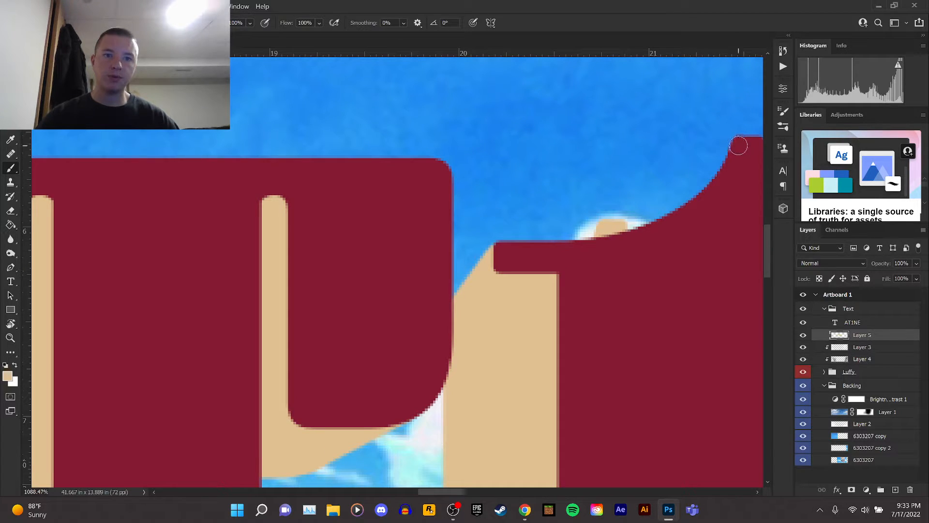
mouse_move(727, 154)
mouse_down()
mouse_move(643, 214)
mouse_move(627, 237)
mouse_up()
scroll(626, 237, down, 3)
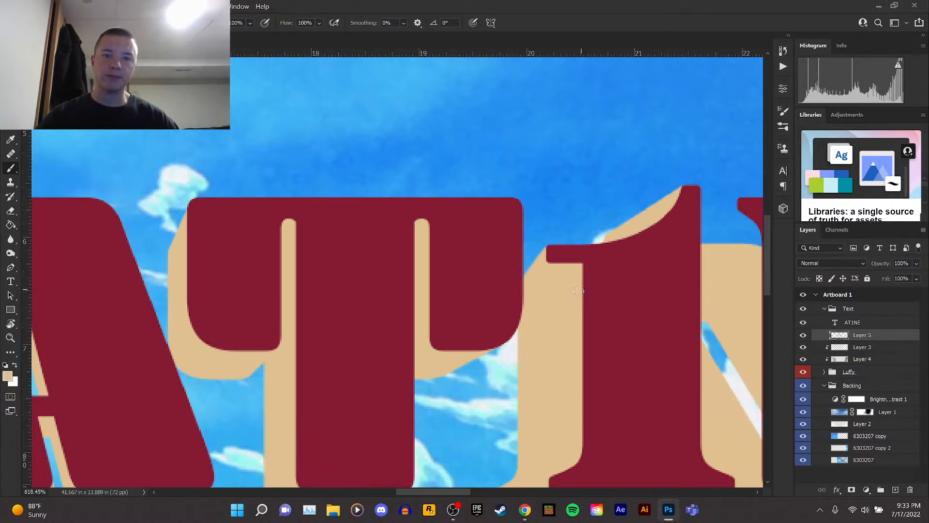
scroll(668, 310, down, 2)
scroll(694, 345, up, 3)
scroll(695, 345, up, 2)
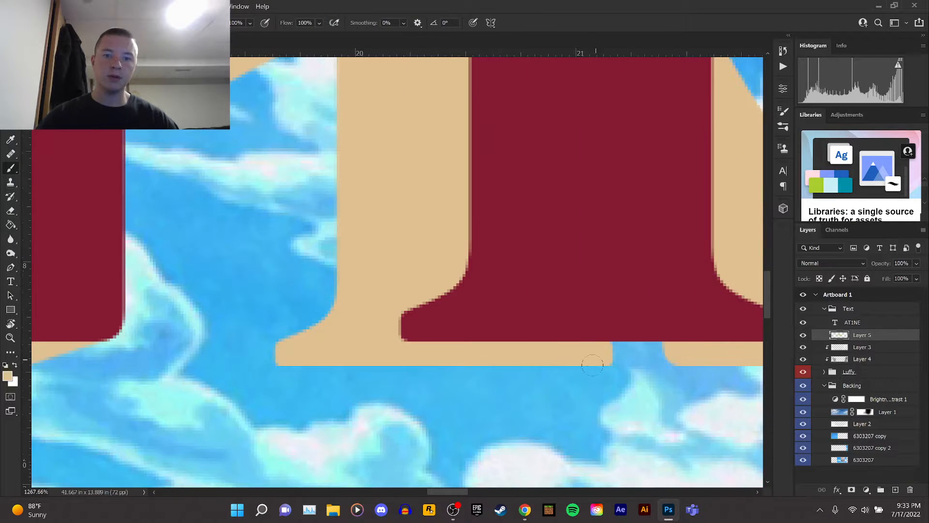
drag(447, 490, 466, 492)
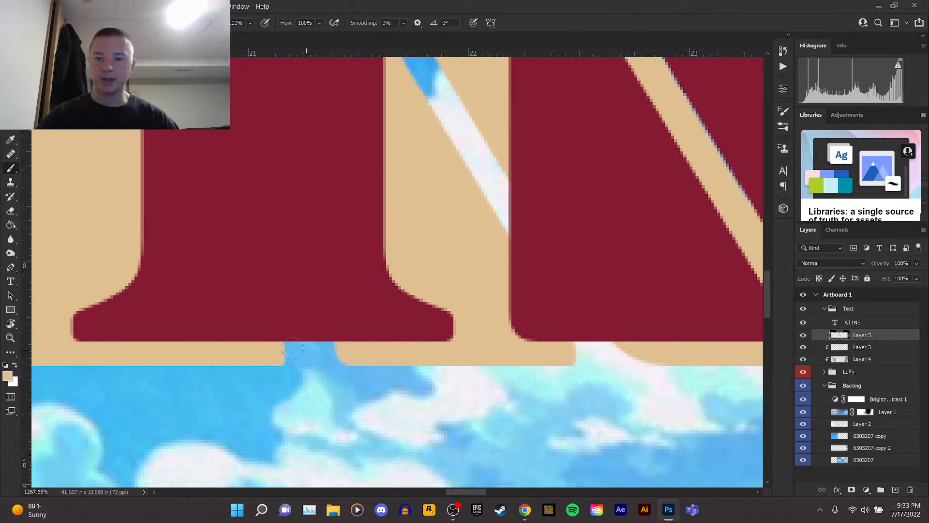
click(282, 356)
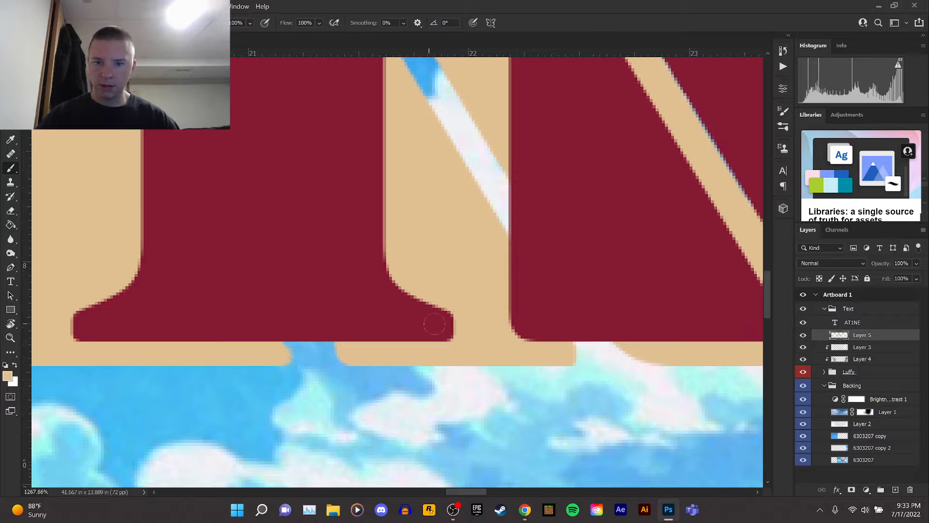
shift+click(443, 330)
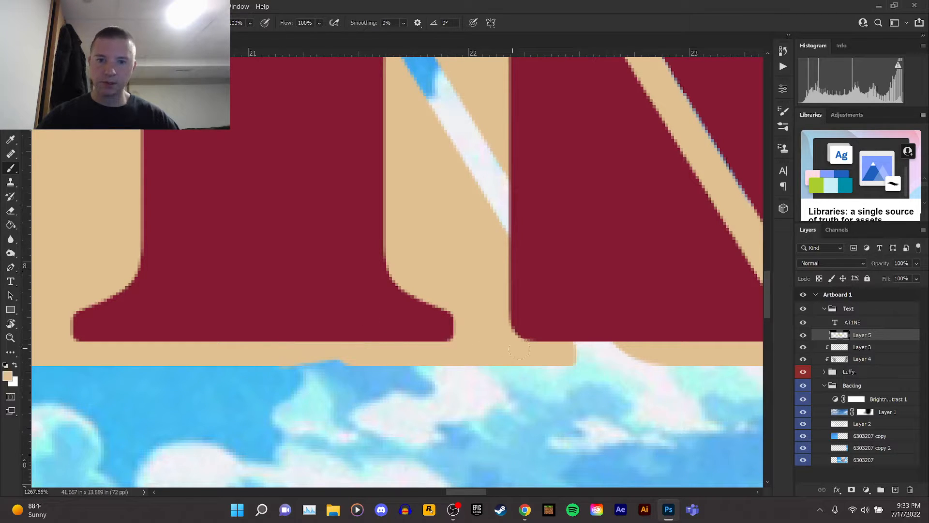
Paint tan into the shadow gap at the top left corner of the N.
scroll(557, 354, down, 4)
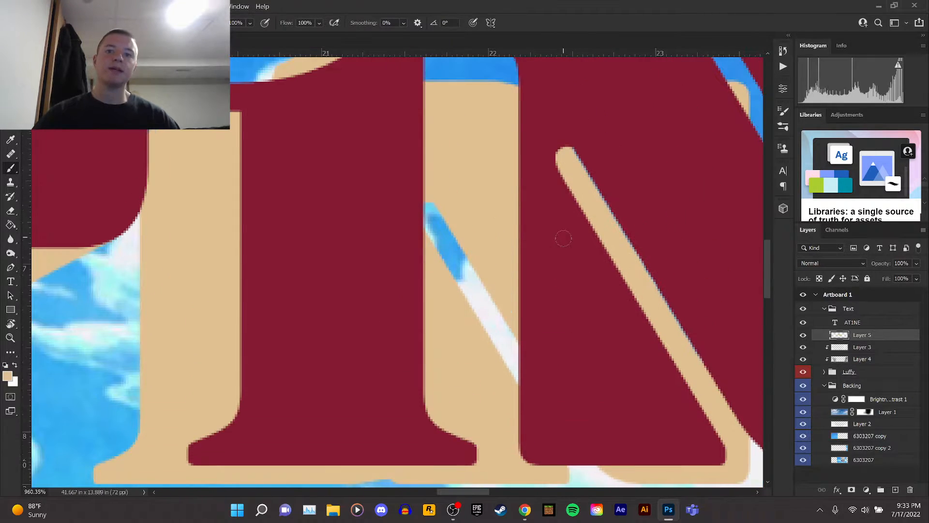
scroll(558, 221, up, 2)
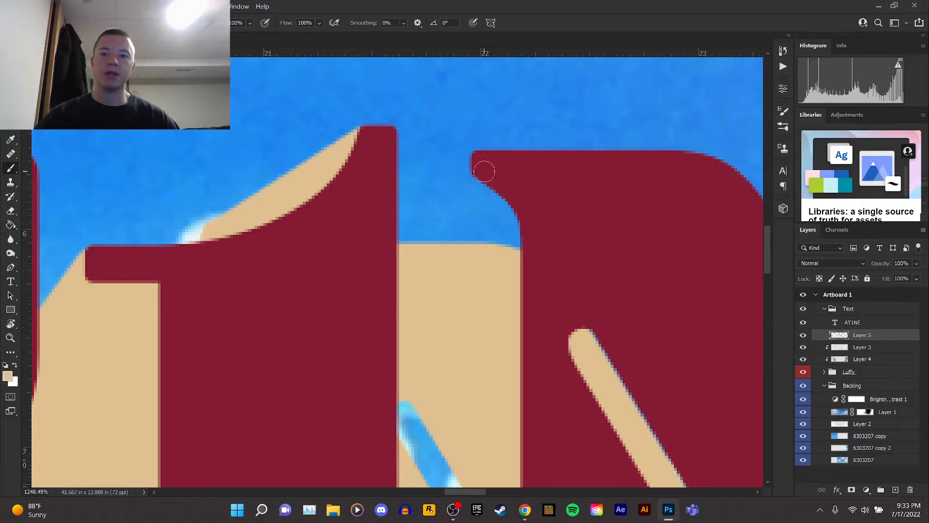
click(473, 165)
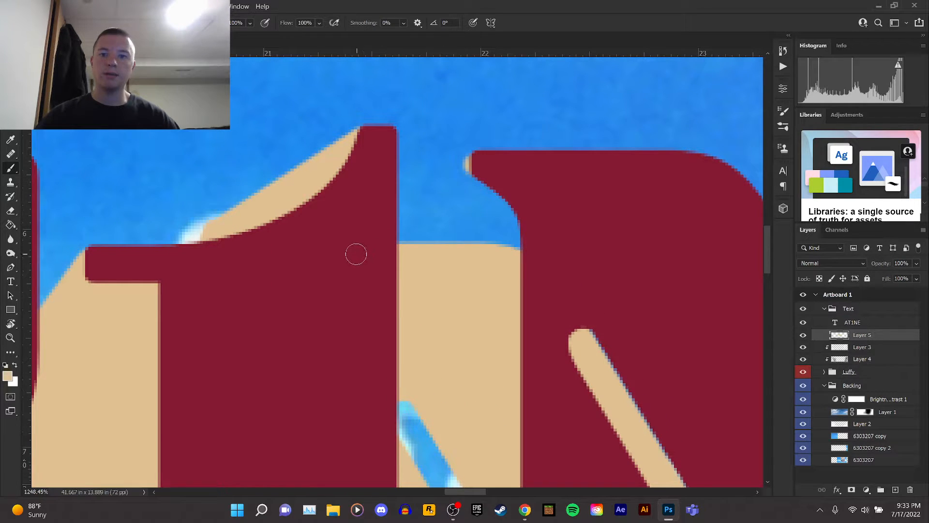
shift+click(297, 261)
mouse_move(473, 187)
mouse_down()
mouse_move(389, 230)
mouse_move(500, 192)
mouse_move(400, 238)
mouse_move(481, 216)
mouse_move(507, 225)
mouse_move(452, 239)
mouse_move(483, 250)
mouse_up()
scroll(391, 192, down, 3)
scroll(438, 246, down, 4)
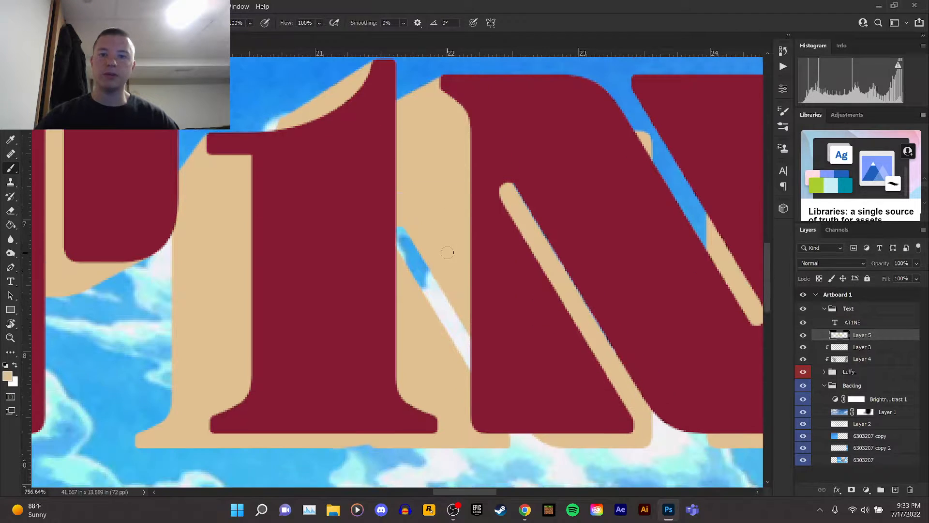
drag(475, 489, 485, 491)
scroll(440, 414, up, 2)
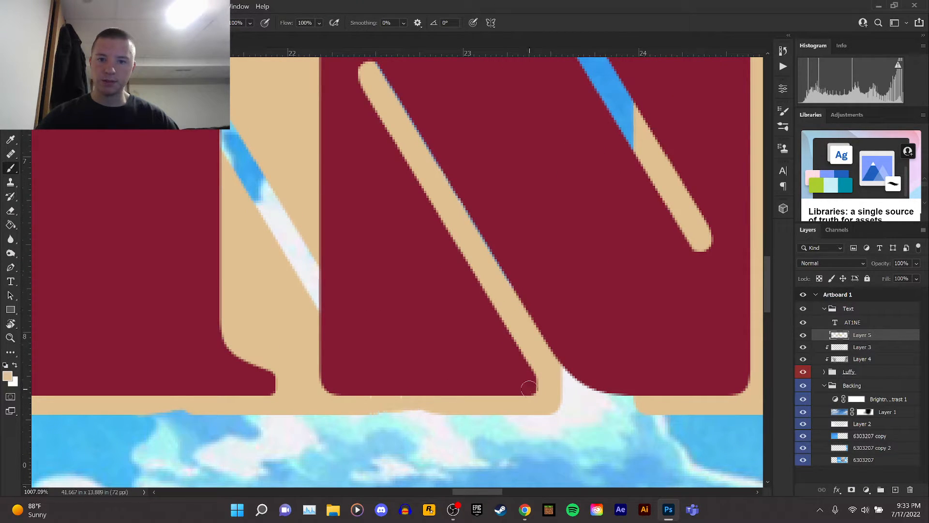
scroll(411, 314, down, 3)
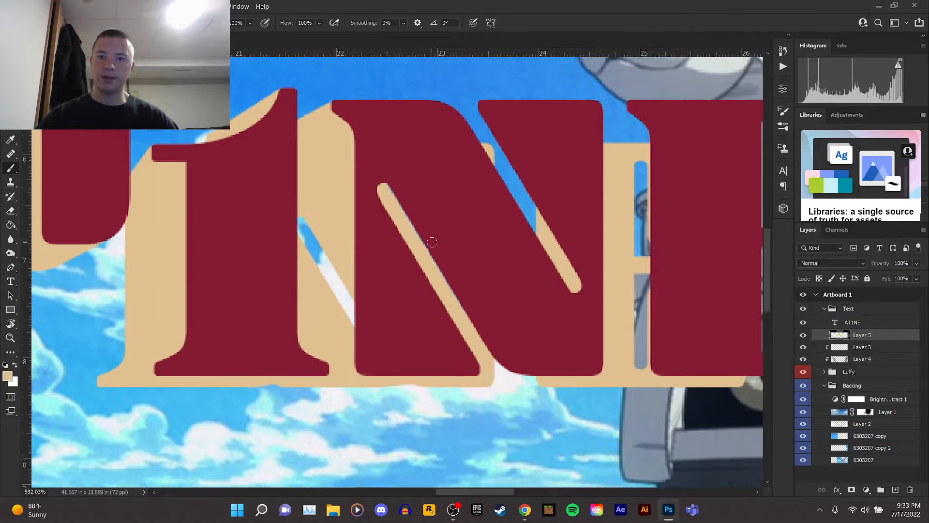
scroll(379, 307, up, 1)
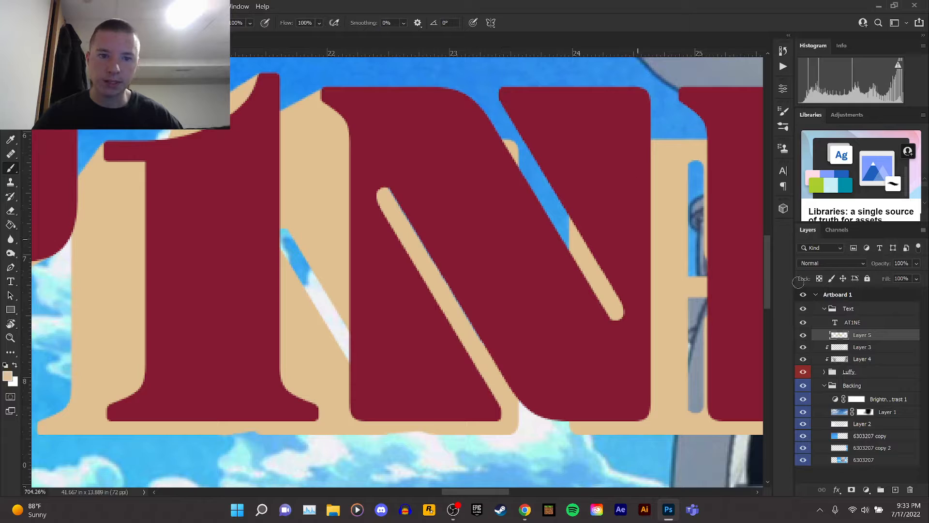
Lower the opacity of the ATINE text layer to see the shadow beneath, then reselect Layer 5.
click(867, 323)
click(917, 263)
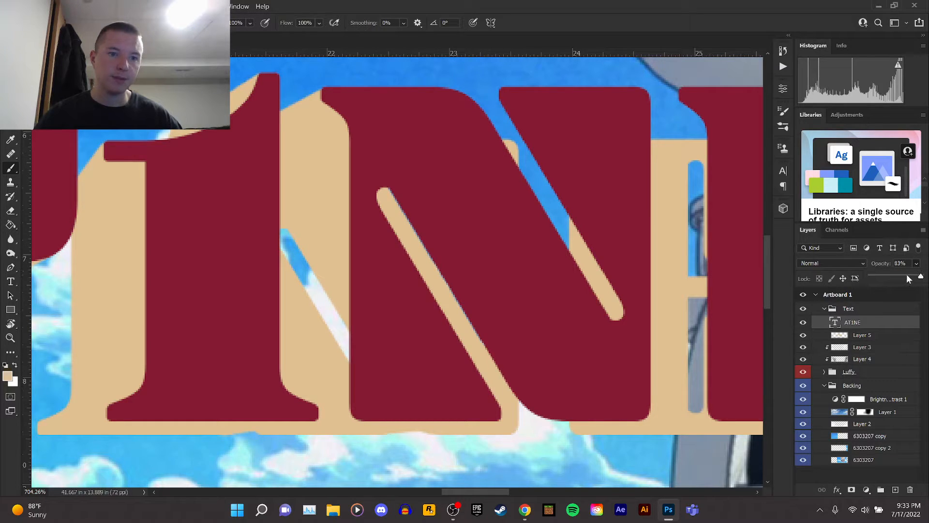
drag(907, 278, 906, 278)
click(872, 339)
click(871, 336)
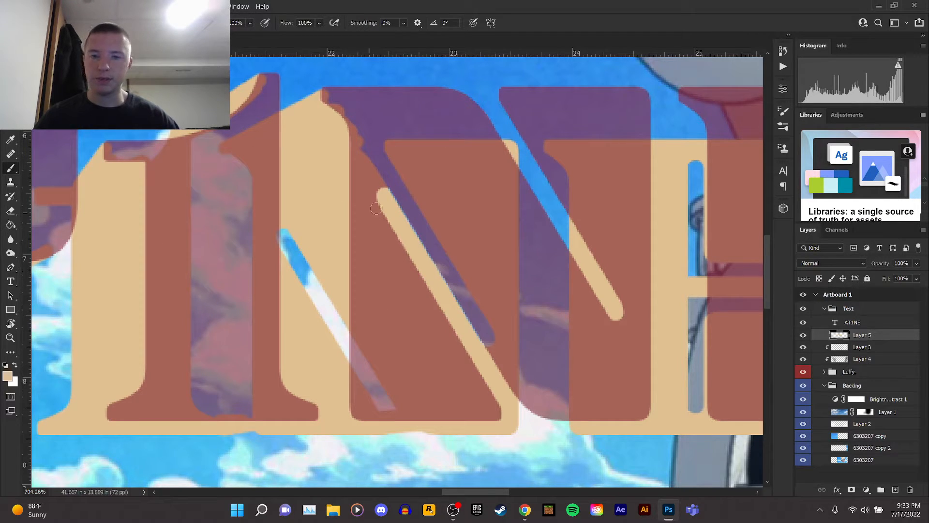
Paint tan into the small gaps of the shadow around the N.
drag(502, 94, 497, 98)
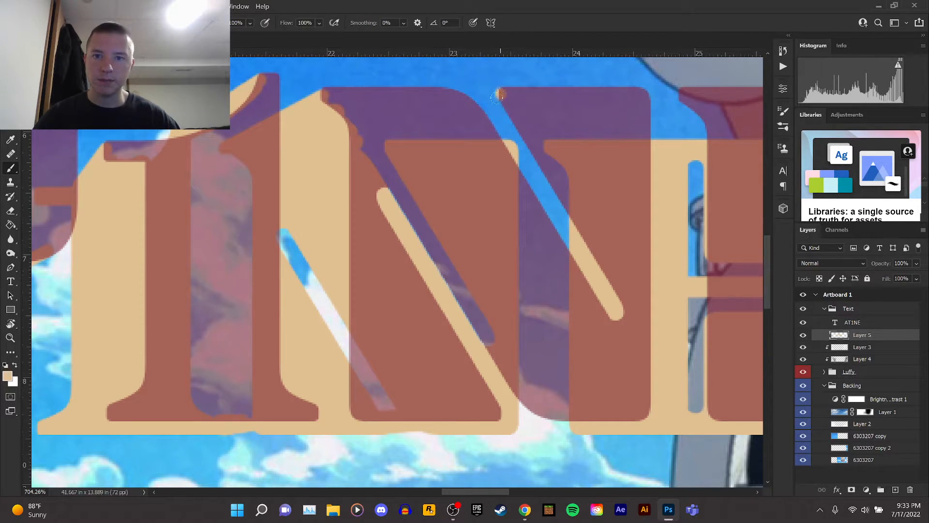
shift+click(390, 145)
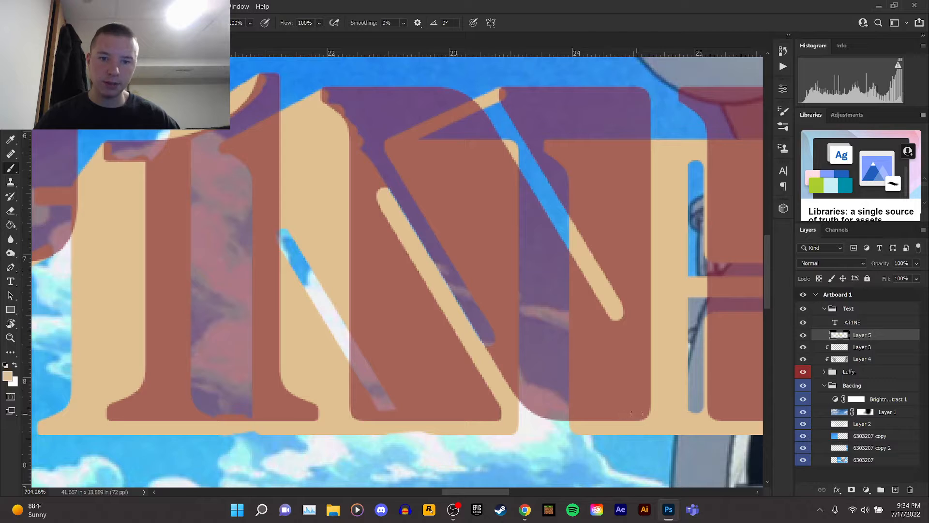
shift+click(641, 415)
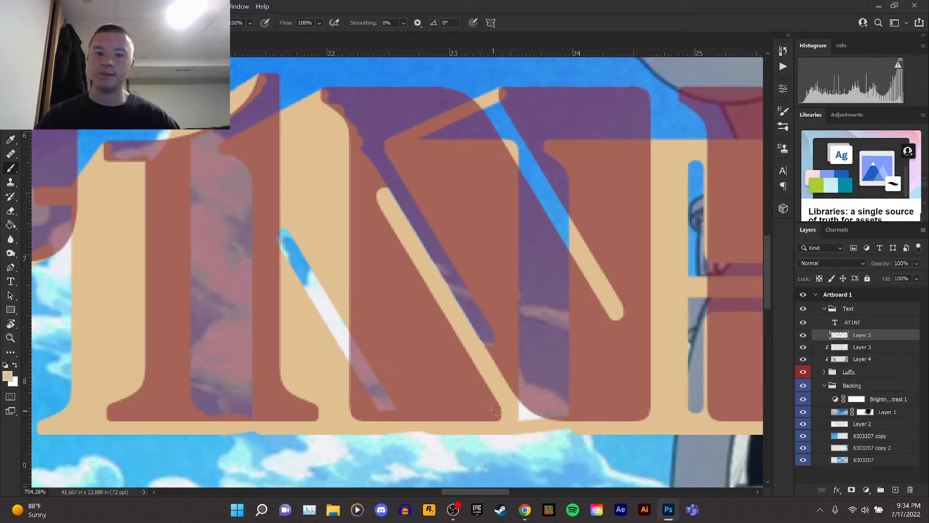
drag(523, 400, 541, 413)
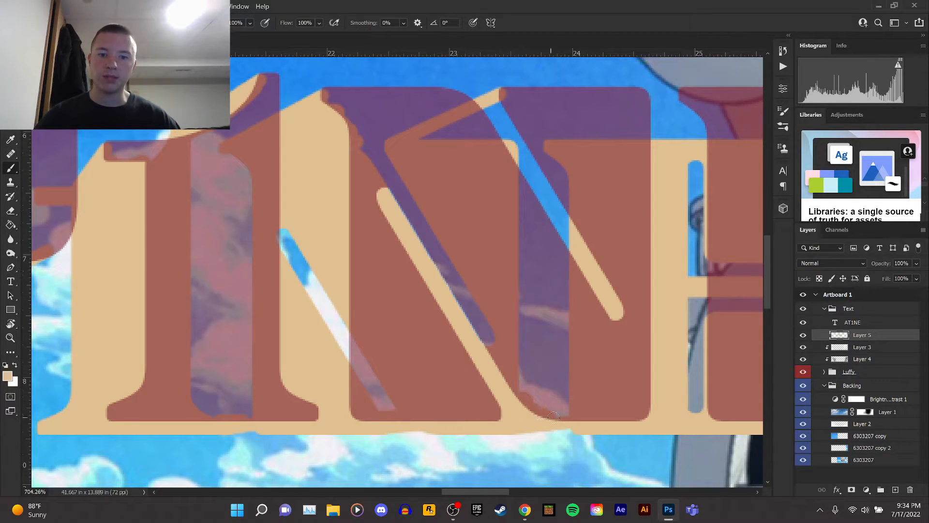
shift+click(490, 351)
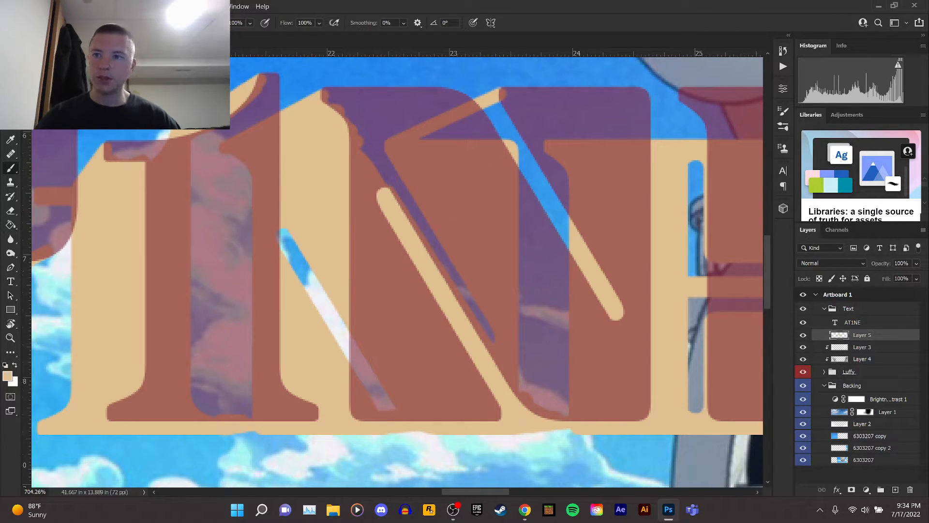
Enlarge the brush and paint tan over the N's diagonal shadow areas.
click(40, 23)
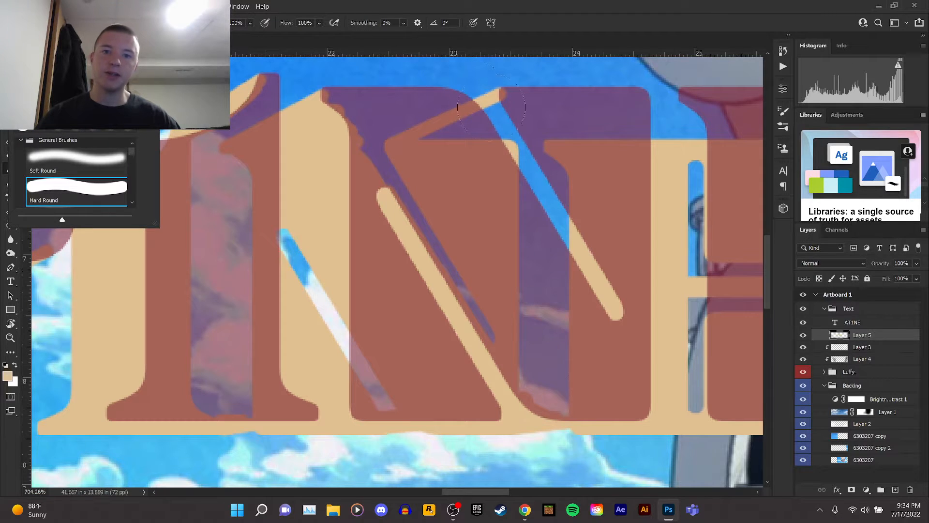
mouse_move(501, 133)
mouse_down()
mouse_move(581, 227)
mouse_move(593, 266)
mouse_up()
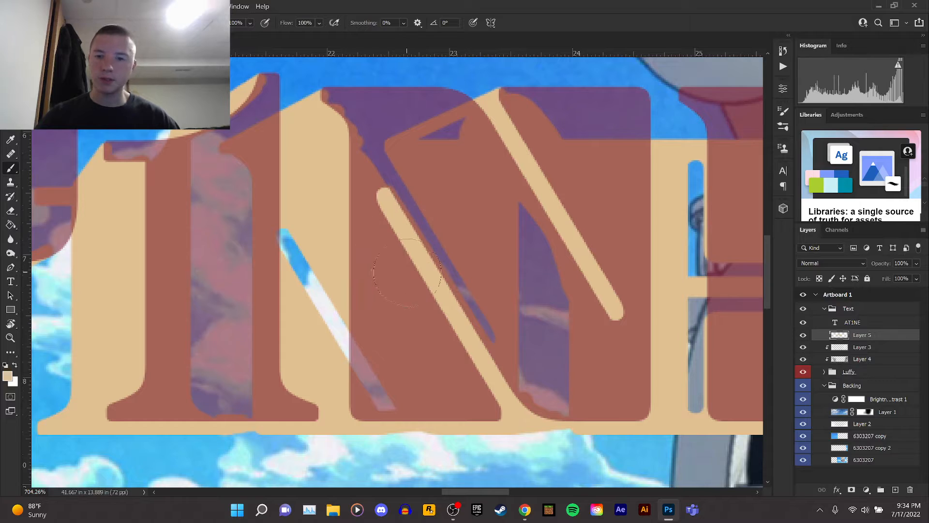
drag(301, 242, 393, 410)
Paint tan into the shadow gap between the N and the E.
alt+scroll(393, 369, down, 3)
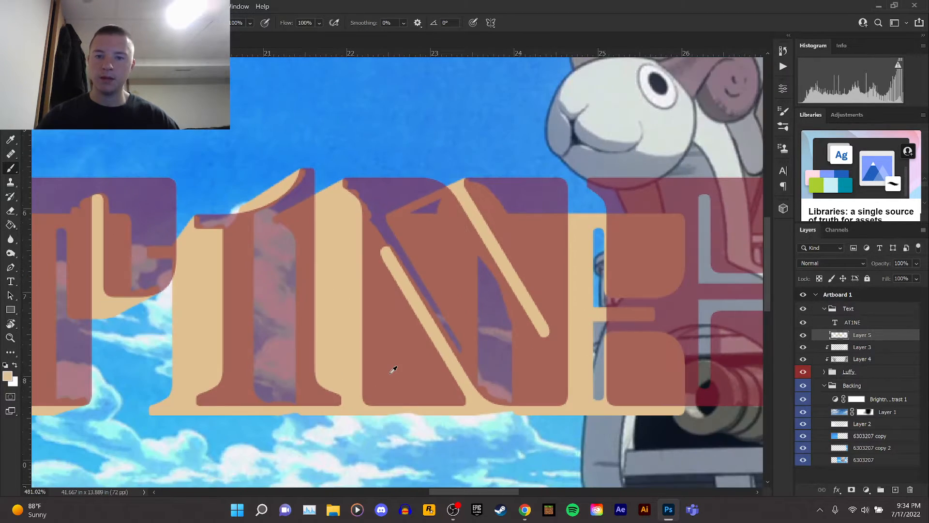
drag(478, 492, 505, 479)
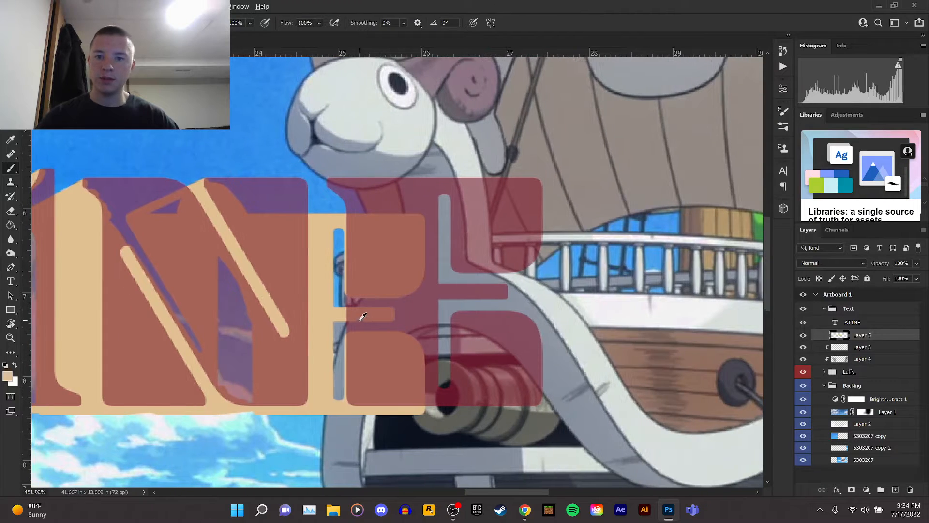
alt+scroll(358, 273, up, 2)
scroll(337, 206, down, 2)
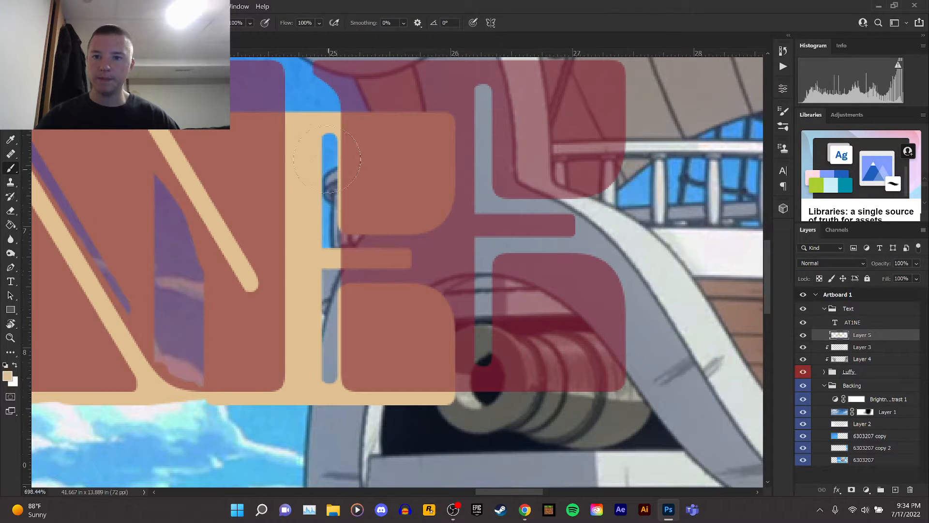
mouse_move(329, 146)
mouse_down()
mouse_move(318, 238)
mouse_move(336, 352)
mouse_up()
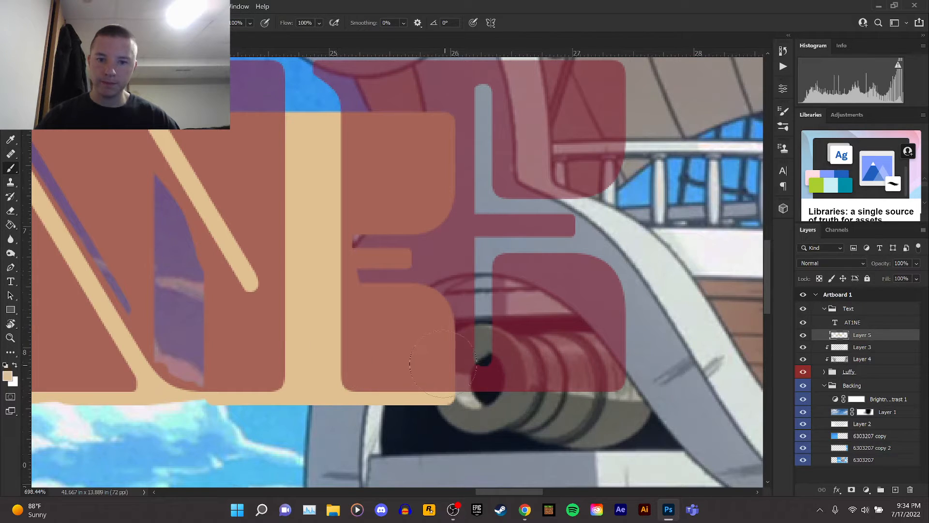
Paint tan into the remaining shadow gaps along the E's top and middle edges.
click(506, 288)
shift+click(413, 276)
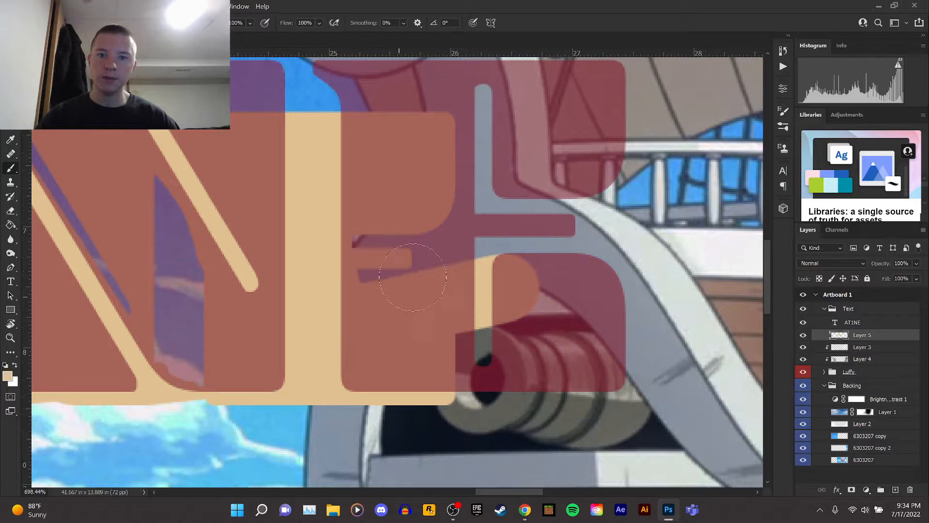
scroll(412, 277, up, 1)
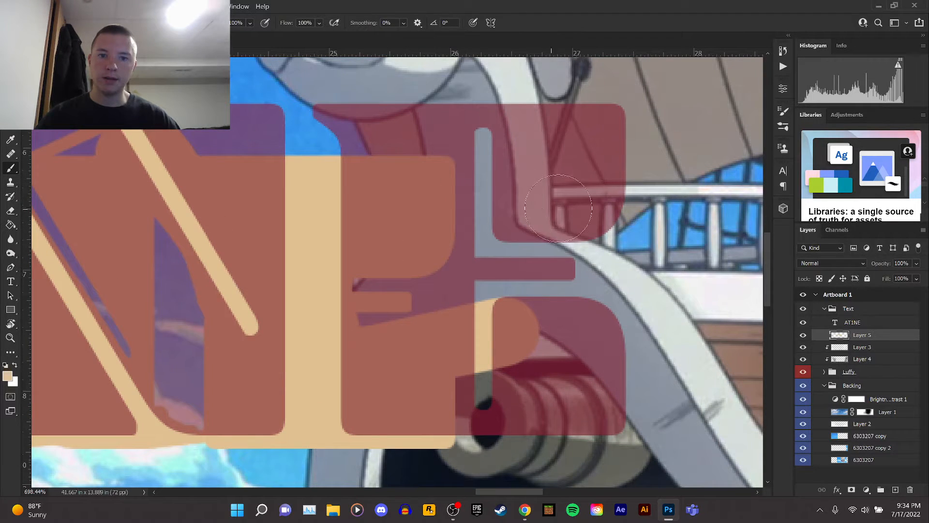
click(580, 208)
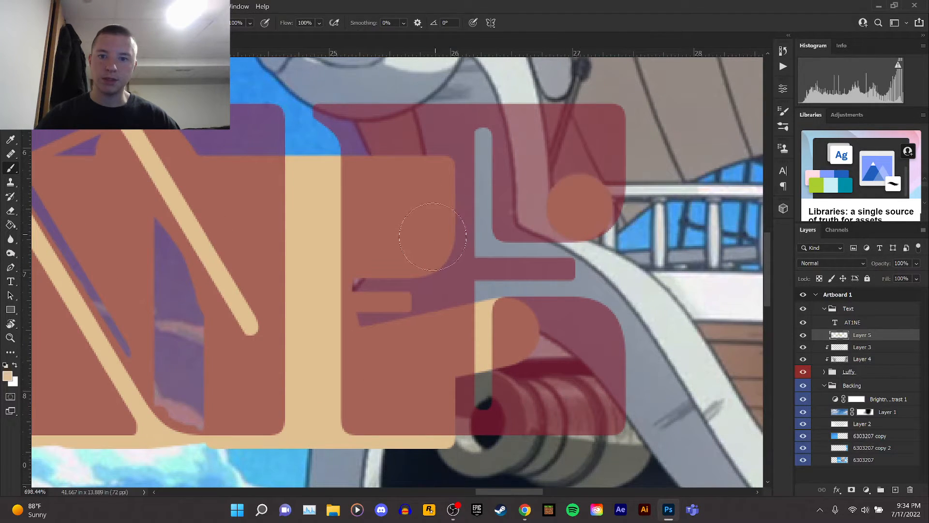
shift+click(438, 223)
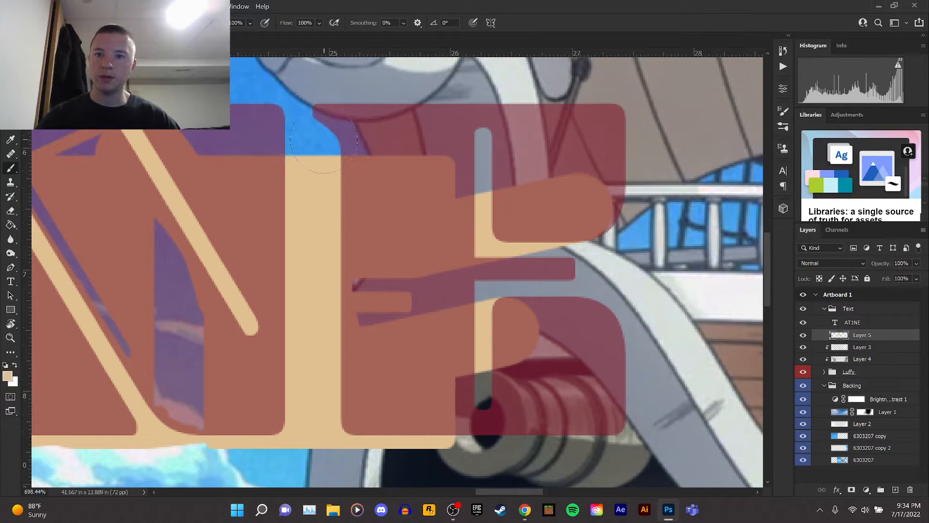
click(320, 139)
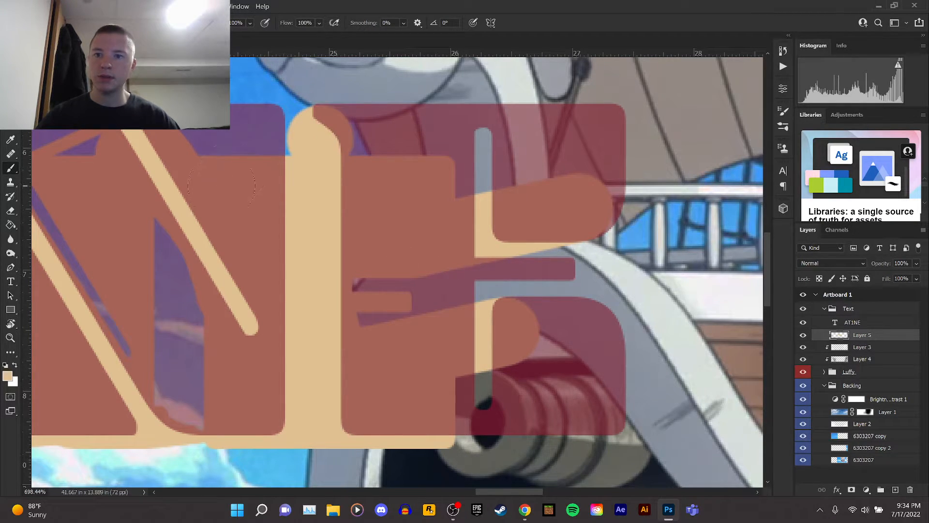
mouse_move(242, 138)
mouse_down()
mouse_move(339, 155)
mouse_move(411, 145)
mouse_move(486, 154)
mouse_up()
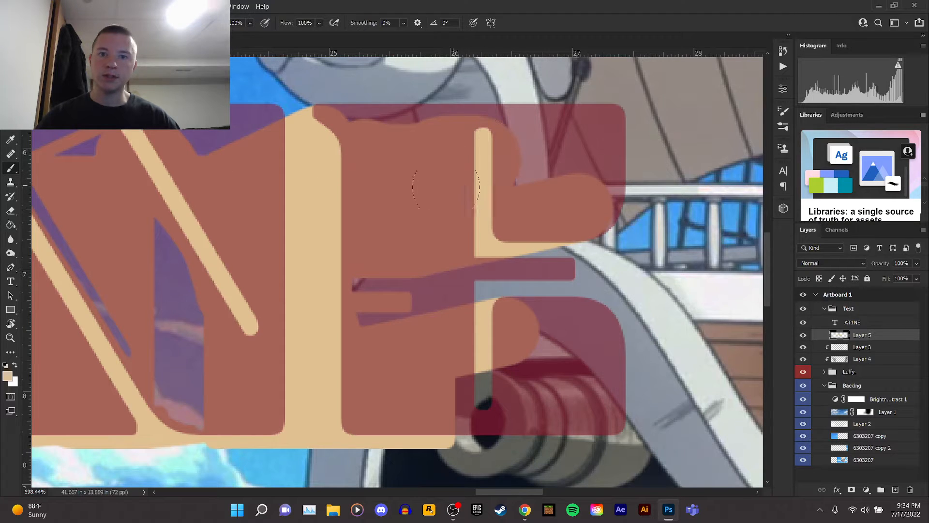
drag(493, 377, 469, 388)
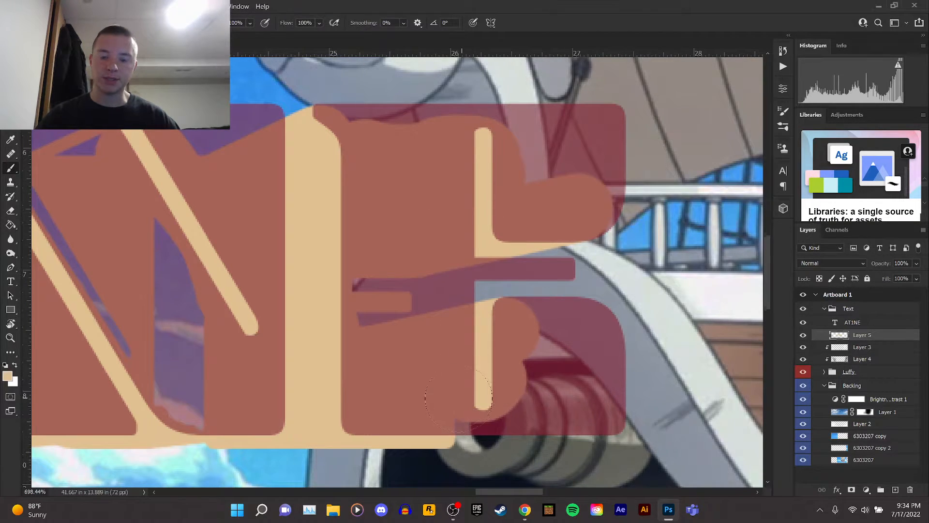
Adjust the brush and paint tan along the bottom edge of the E's shadow.
scroll(459, 400, down, 2)
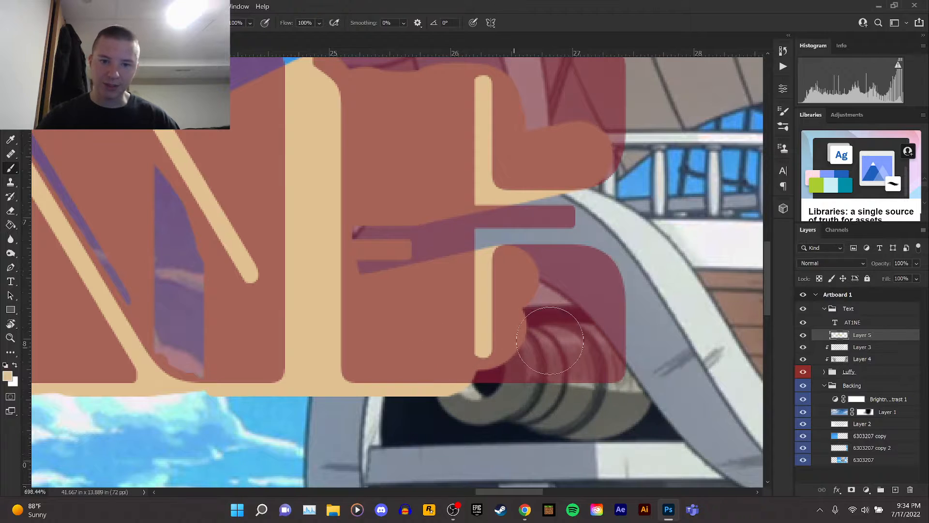
click(48, 23)
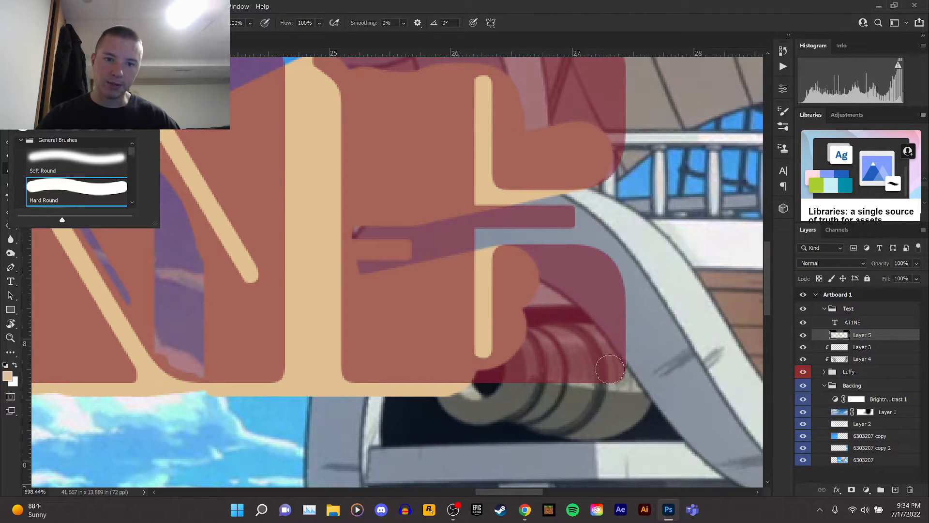
click(609, 369)
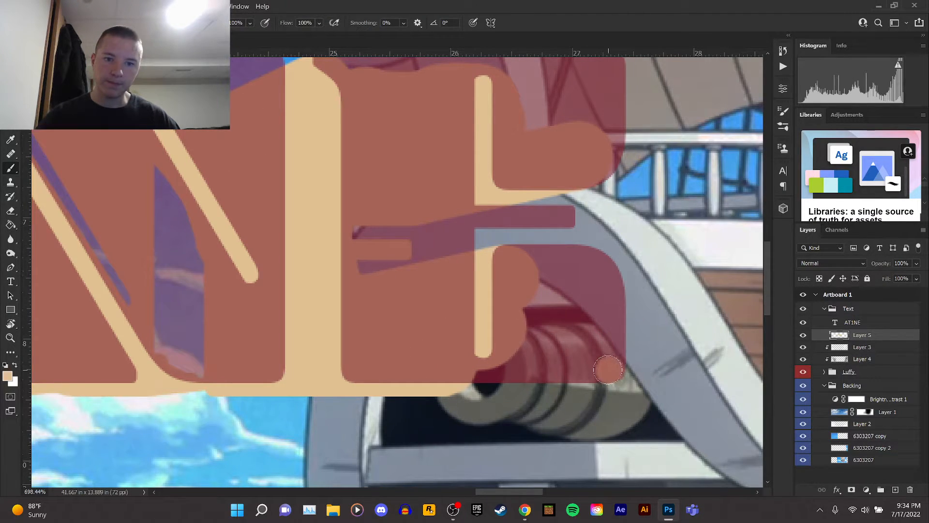
shift+click(449, 381)
Zoom in, adjust the brush and paint tan along the shadow under the E's middle arm.
scroll(559, 278, up, 2)
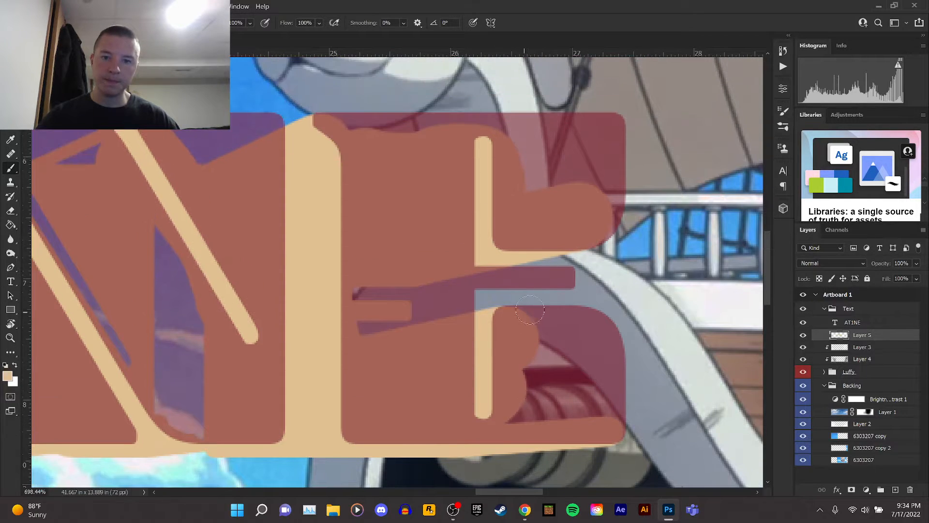
scroll(539, 306, up, 2)
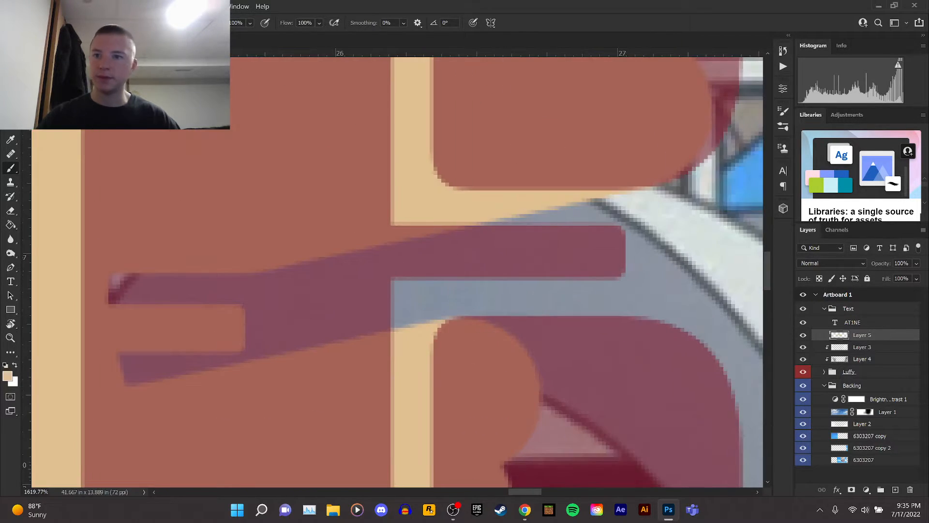
click(52, 23)
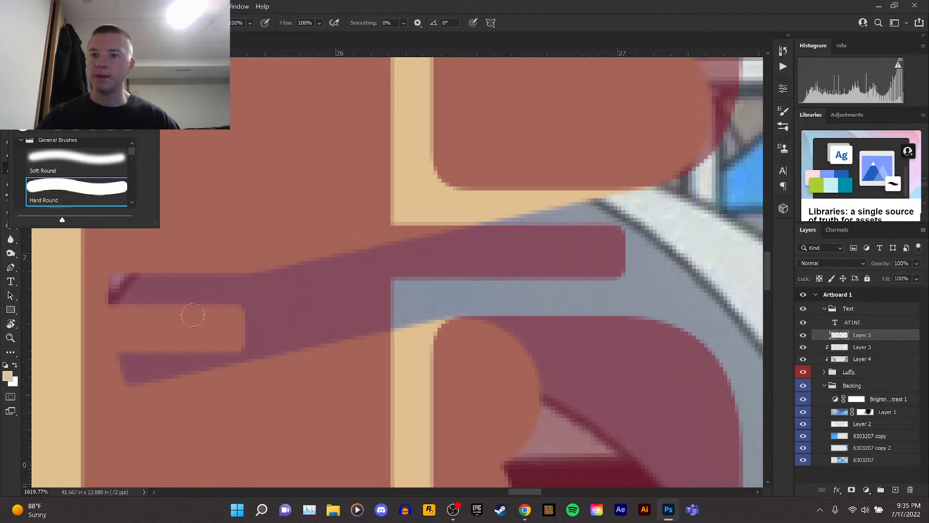
click(247, 345)
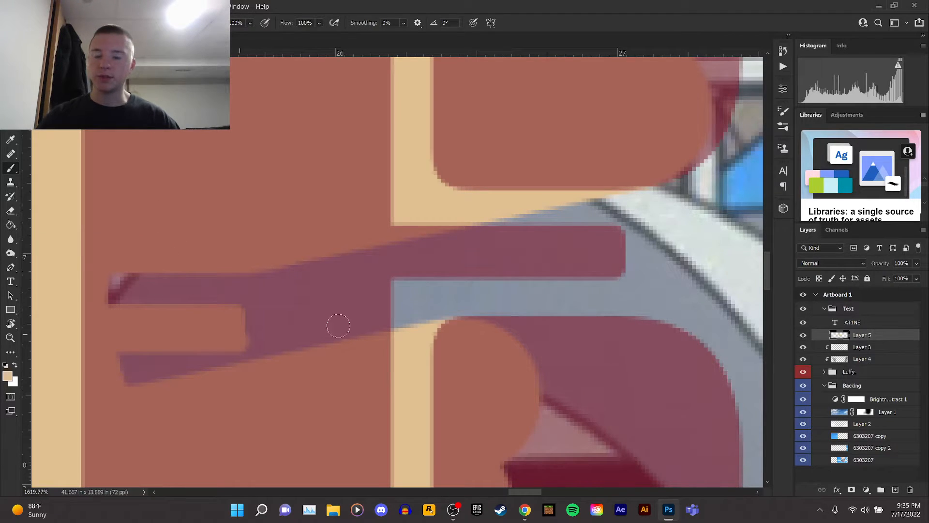
shift+click(600, 269)
mouse_move(599, 270)
mouse_down()
mouse_move(484, 271)
mouse_move(302, 295)
mouse_up()
Restore the ATINE text layer's opacity to 100%.
scroll(303, 295, down, 8)
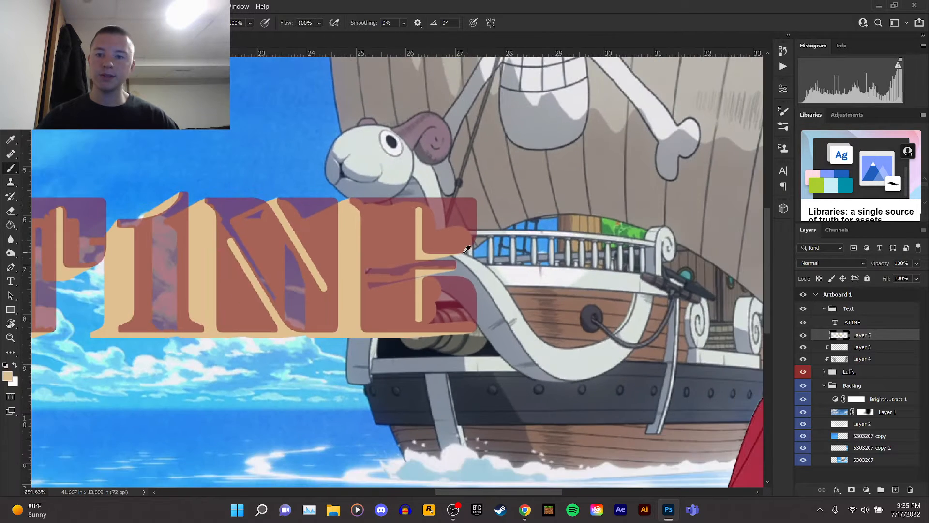
click(864, 322)
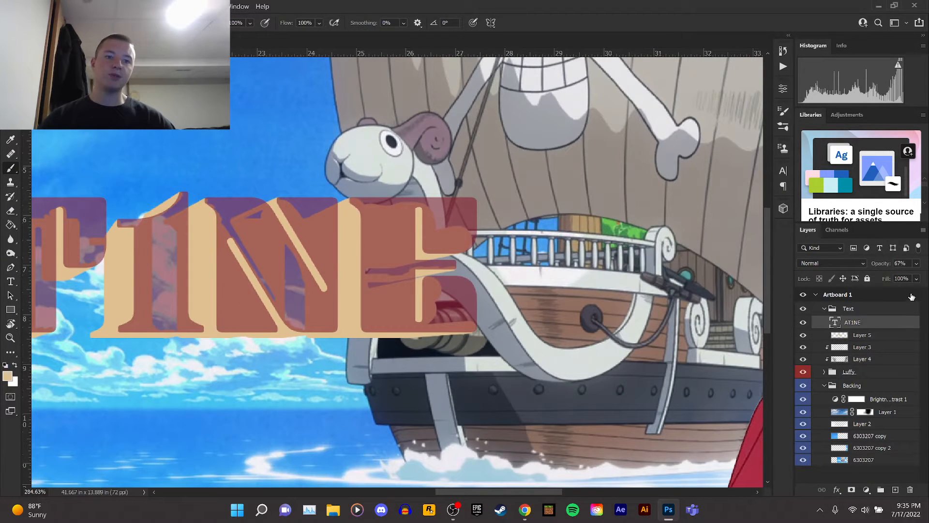
click(918, 263)
click(863, 324)
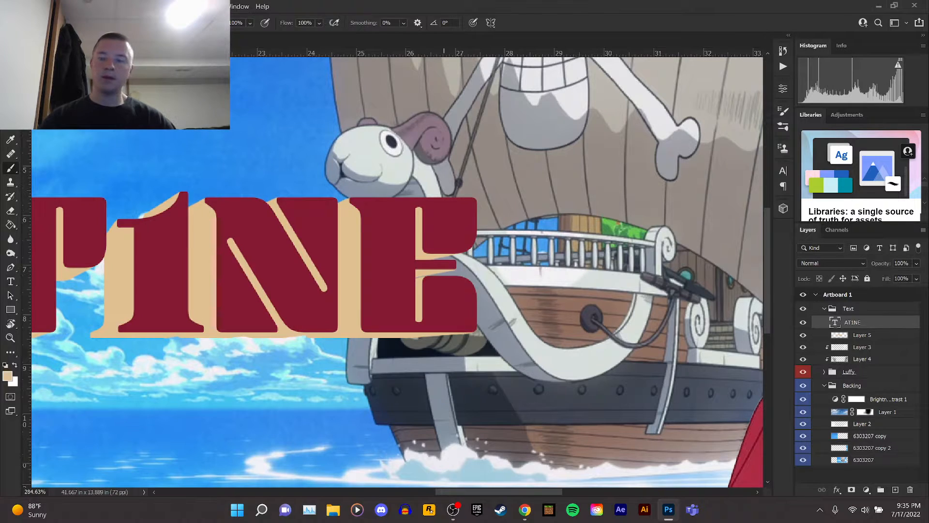
Try to Free Transform the ATINE text with the Move tool active.
key(v)
scroll(432, 155, down, 5)
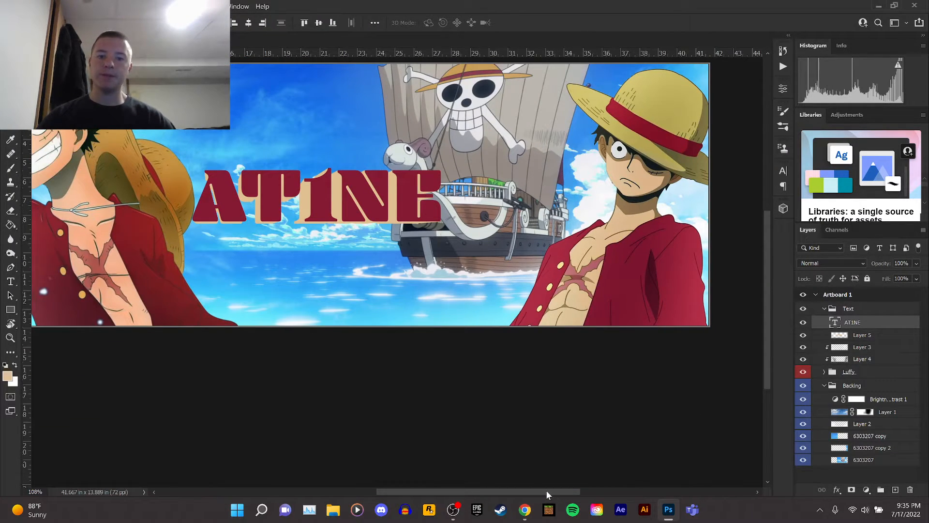
scroll(527, 484, left, 3)
scroll(627, 325, up, 3)
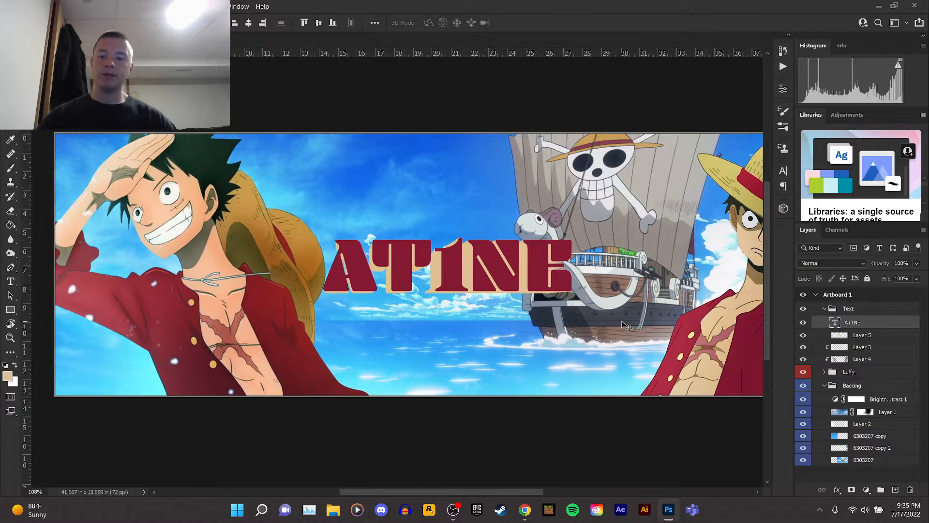
key(ctrl+t)
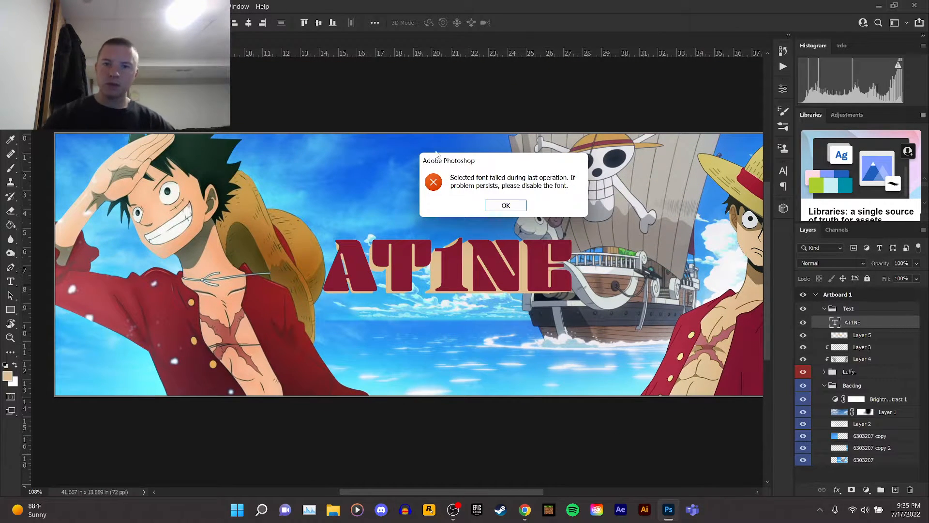
click(503, 205)
key(ctrl+t)
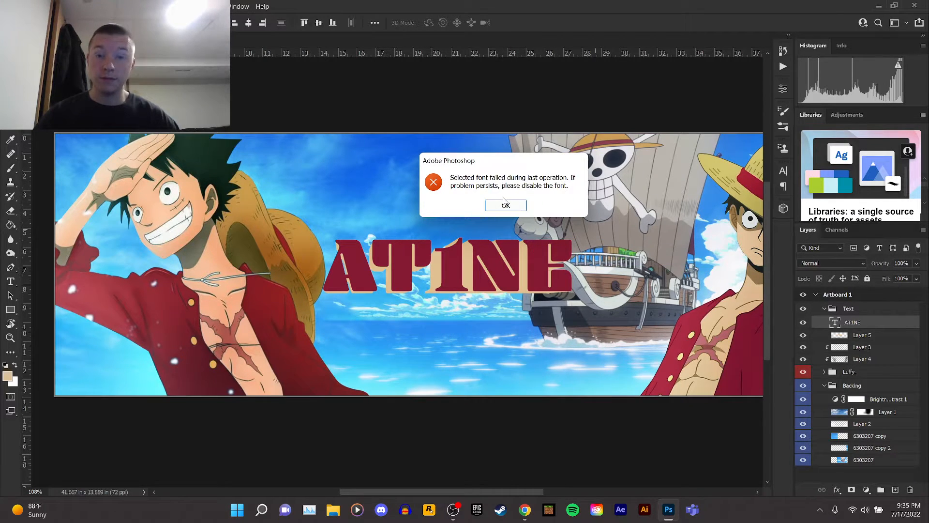
click(506, 206)
Collapse the Text group and try to save the document.
scroll(552, 326, up, 2)
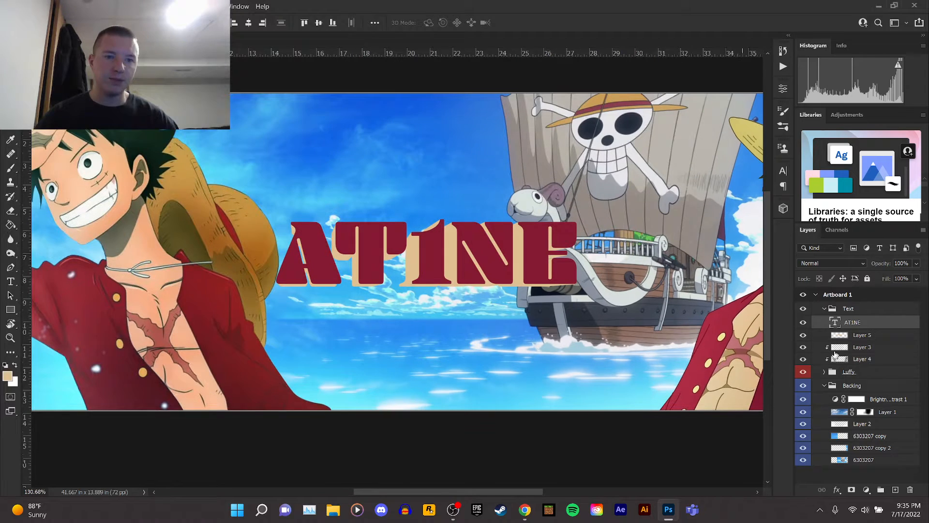
click(854, 308)
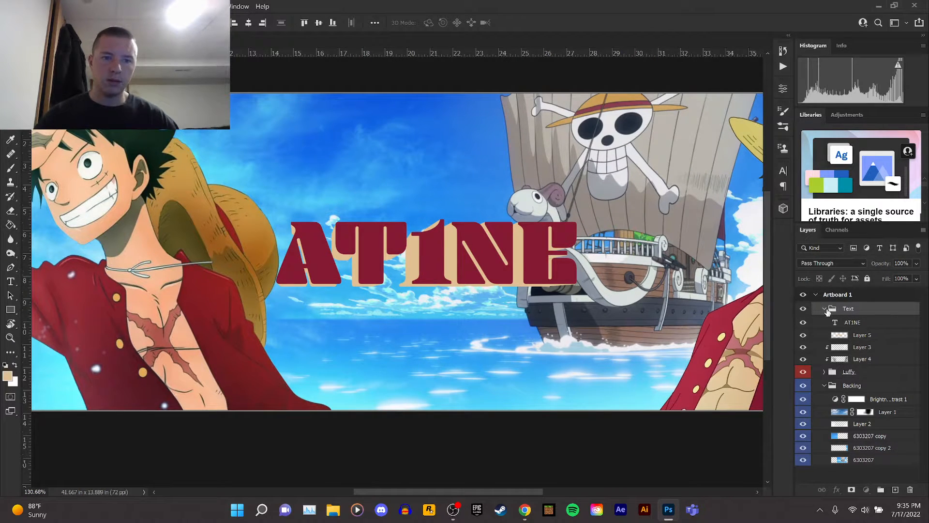
click(823, 309)
click(22, 6)
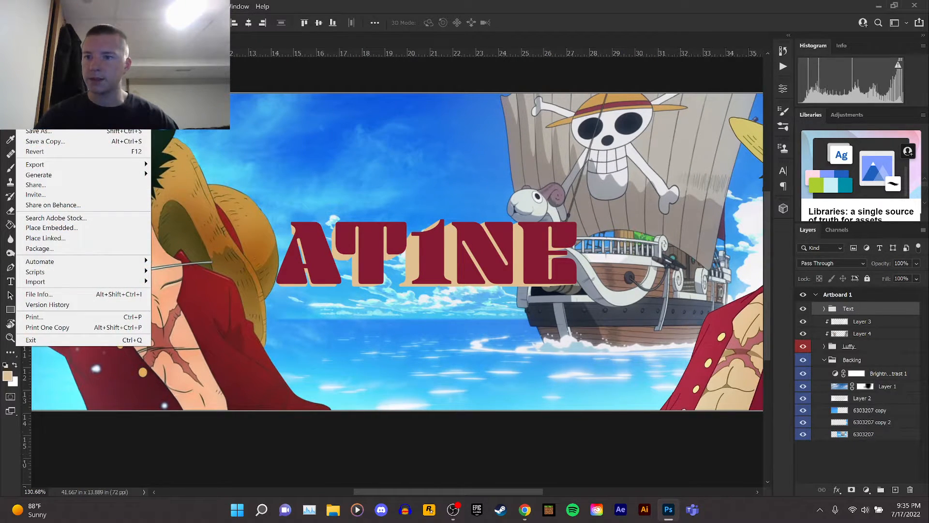
click(53, 121)
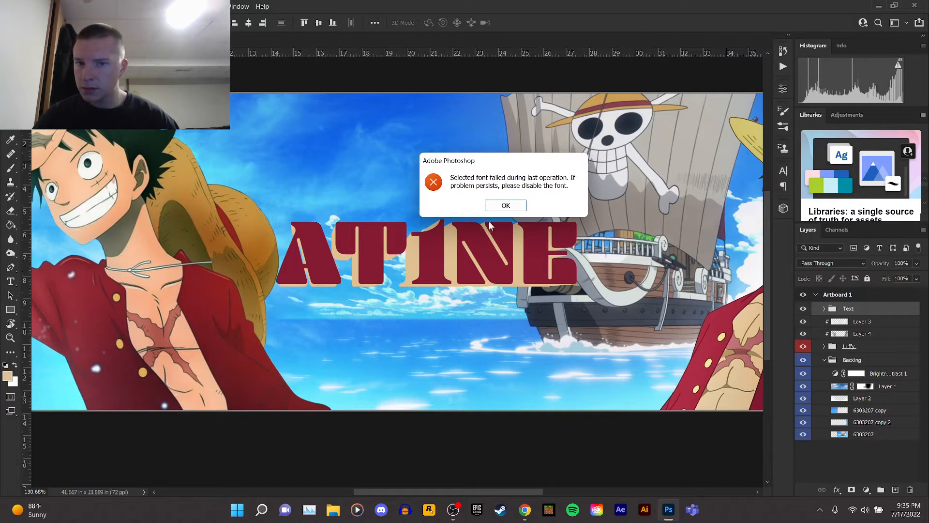
click(516, 207)
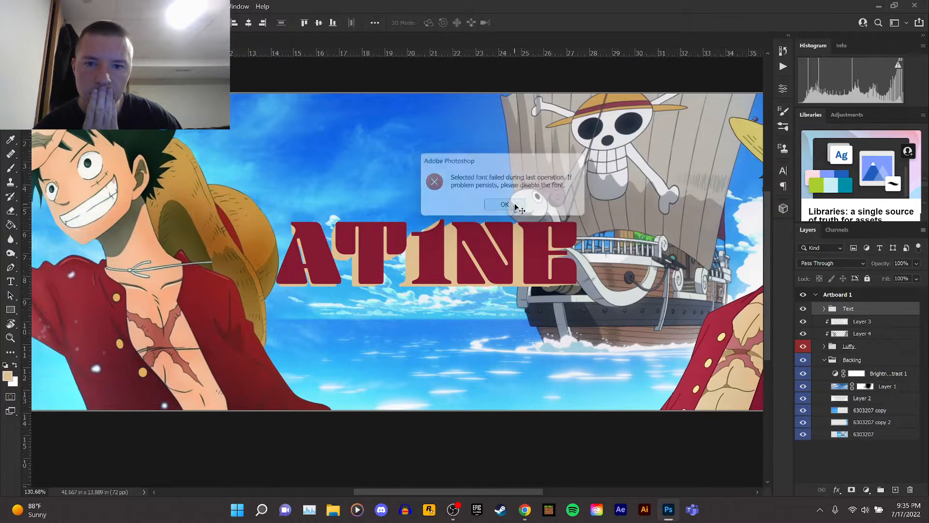
Duplicate the Text group, then delete the copy's group only.
drag(876, 313, 879, 306)
right_click(872, 313)
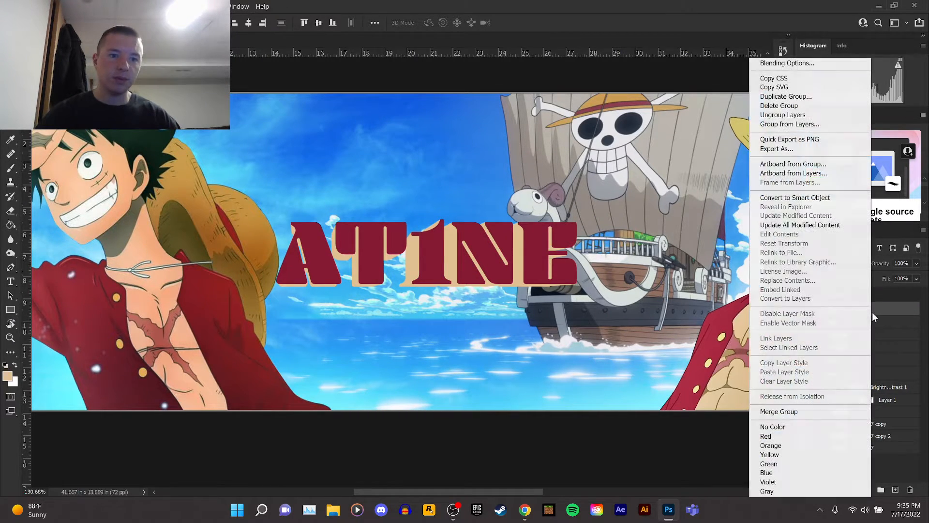
click(670, 386)
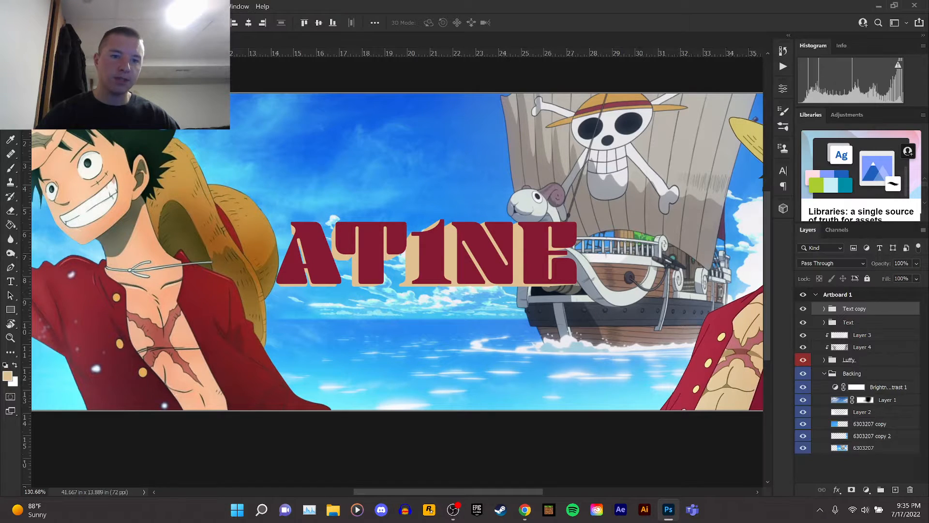
click(910, 490)
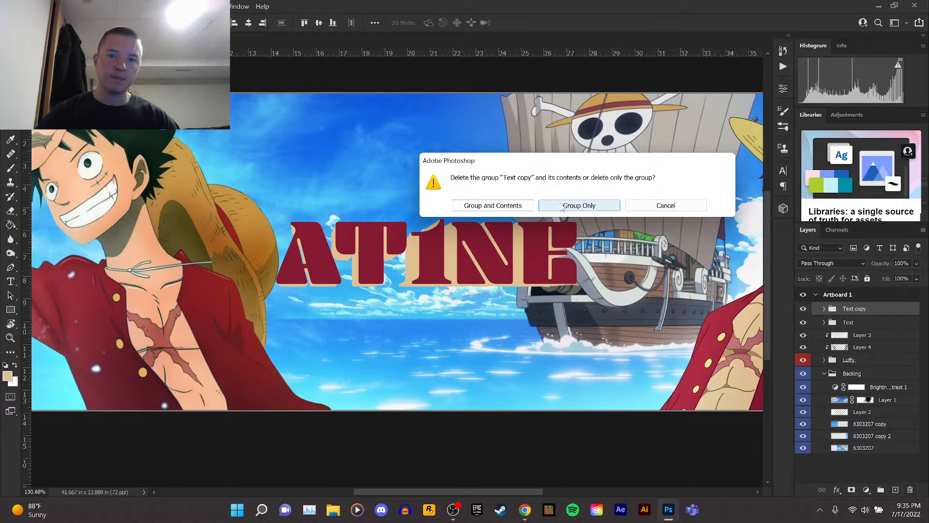
click(577, 204)
Merge the Text group into a single layer and toggle its visibility to check it.
right_click(849, 308)
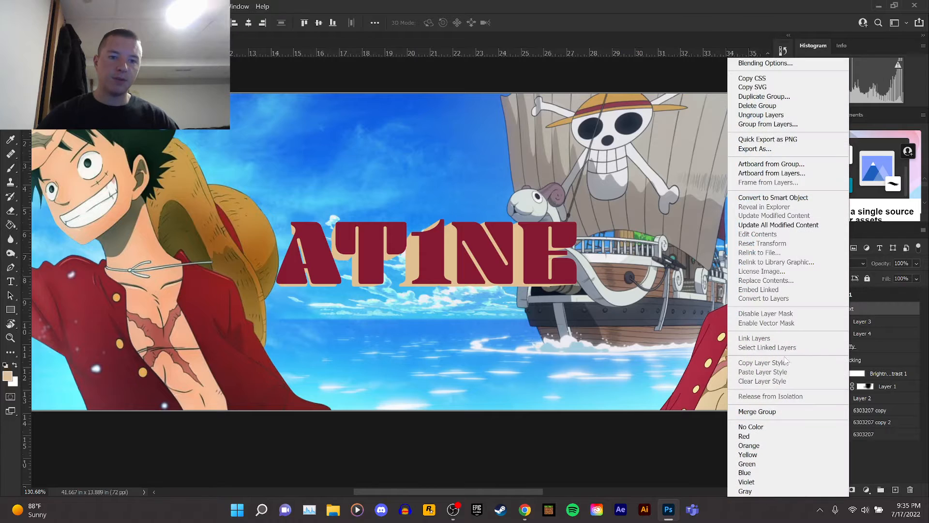
click(764, 412)
click(803, 308)
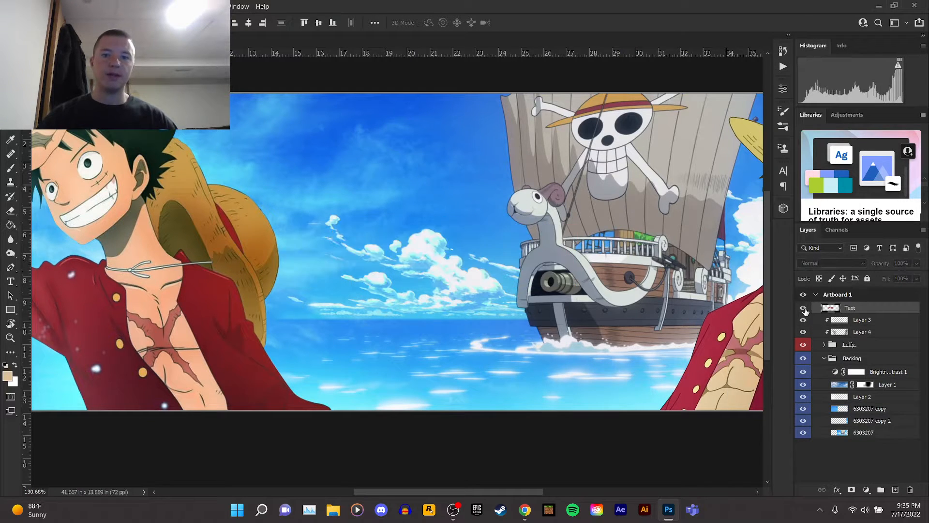
click(803, 308)
Save the document.
scroll(492, 228, down, 2)
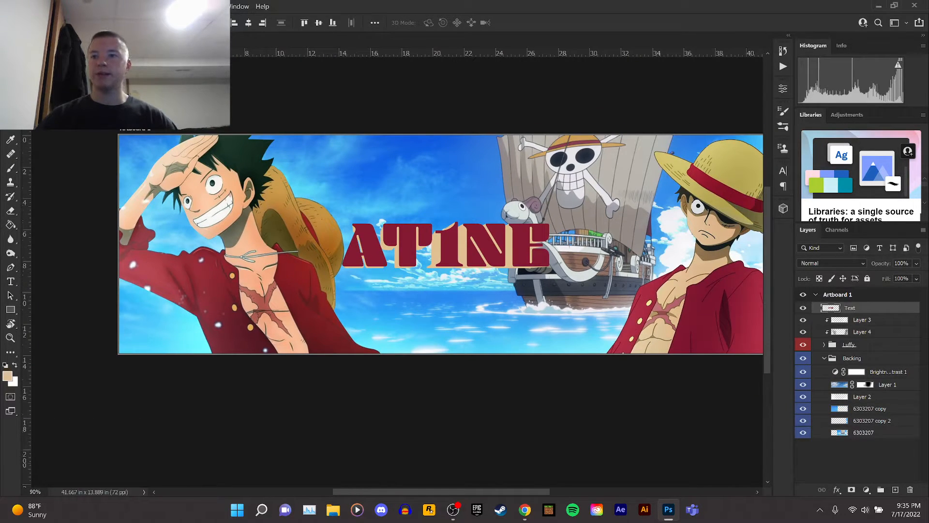
click(22, 6)
click(34, 119)
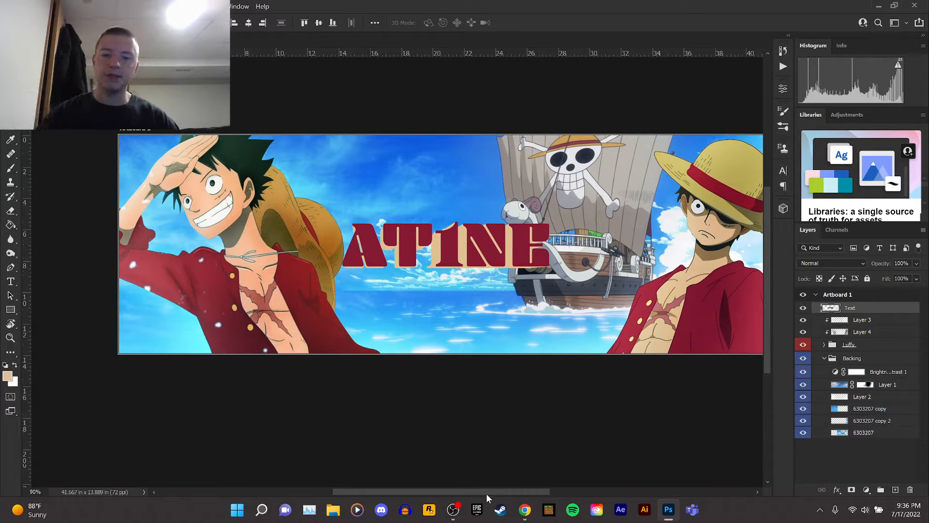
Pick the Brush tool and add a new empty layer above Layer 3.
drag(487, 492, 495, 492)
scroll(467, 310, up, 1)
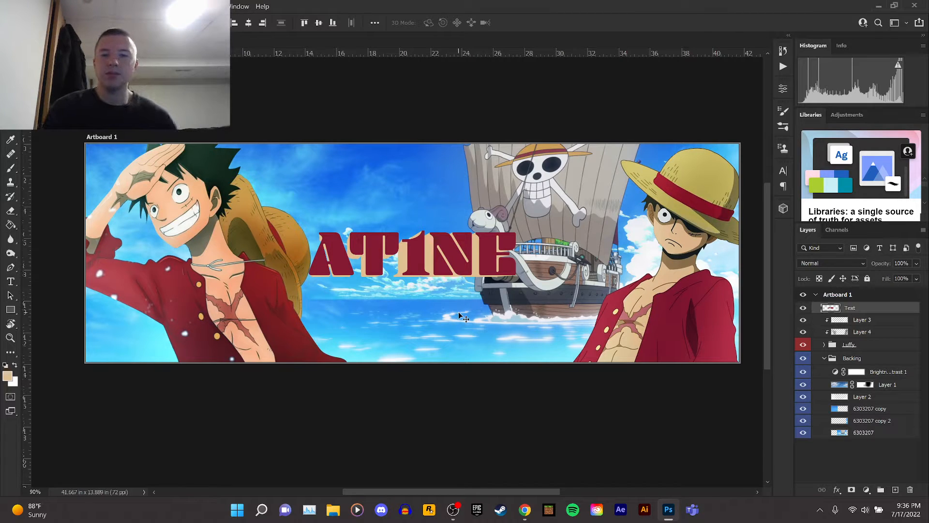
click(12, 170)
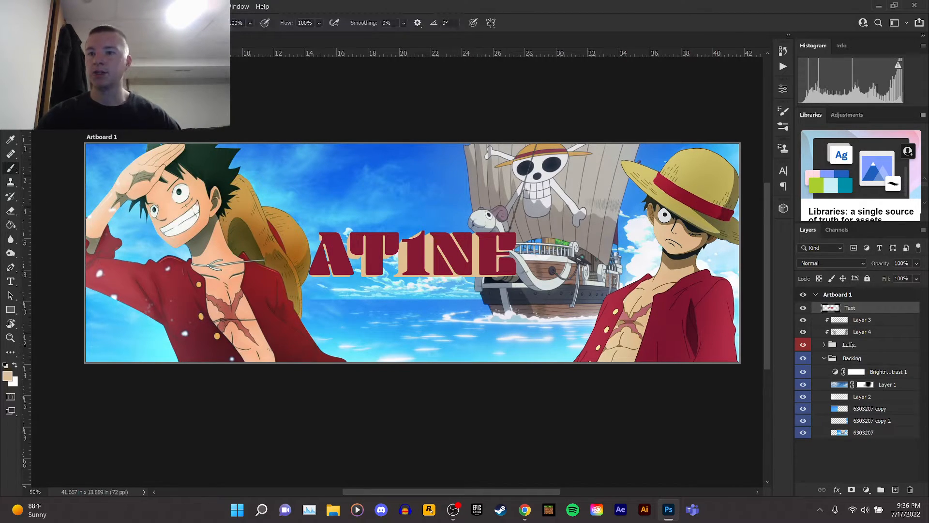
click(47, 23)
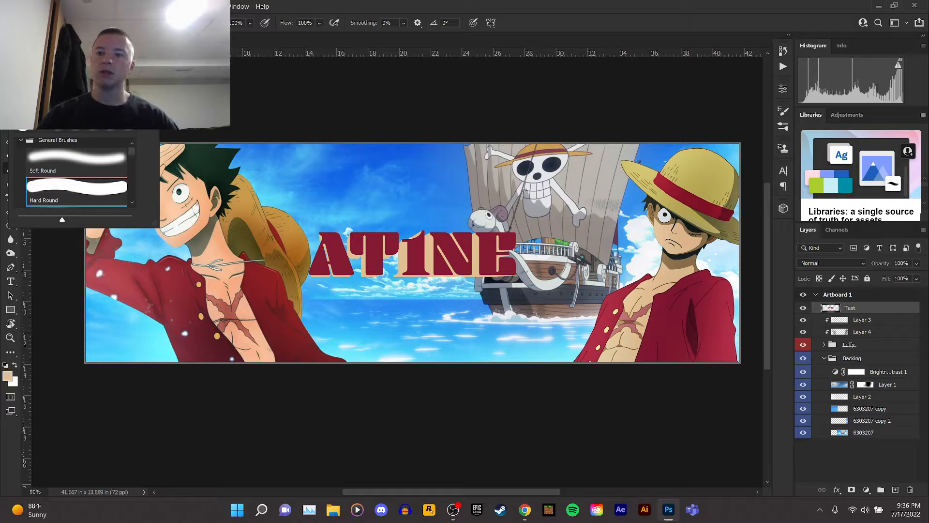
click(293, 11)
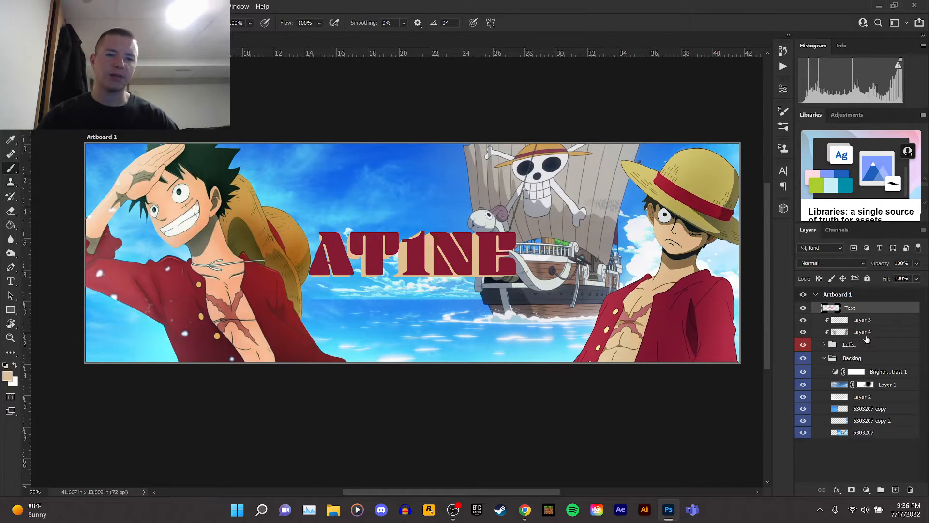
click(876, 321)
click(895, 489)
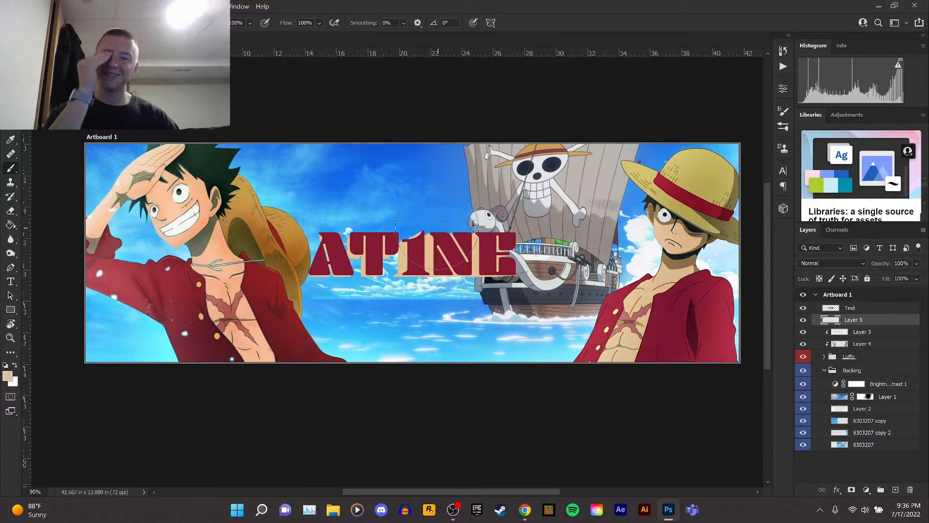
Reset the foreground and background colors to the default black and white.
scroll(396, 238, up, 2)
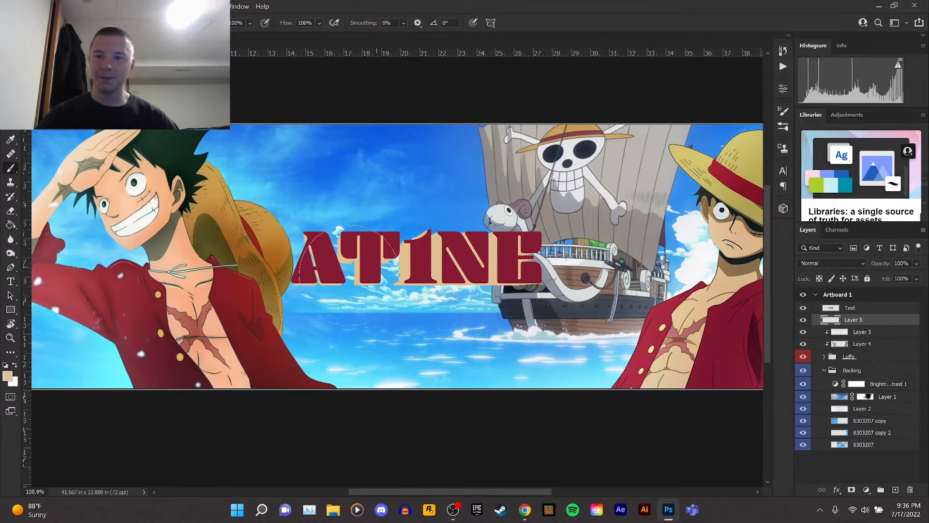
scroll(348, 275, up, 2)
scroll(312, 364, down, 2)
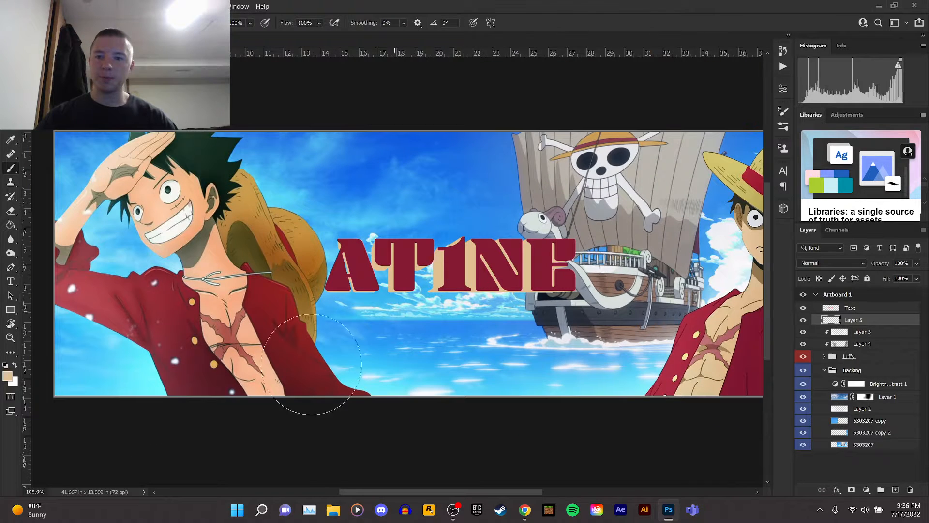
click(5, 365)
Paint a black brush dab under the title on the new layer and undo it.
scroll(643, 321, up, 2)
click(377, 303)
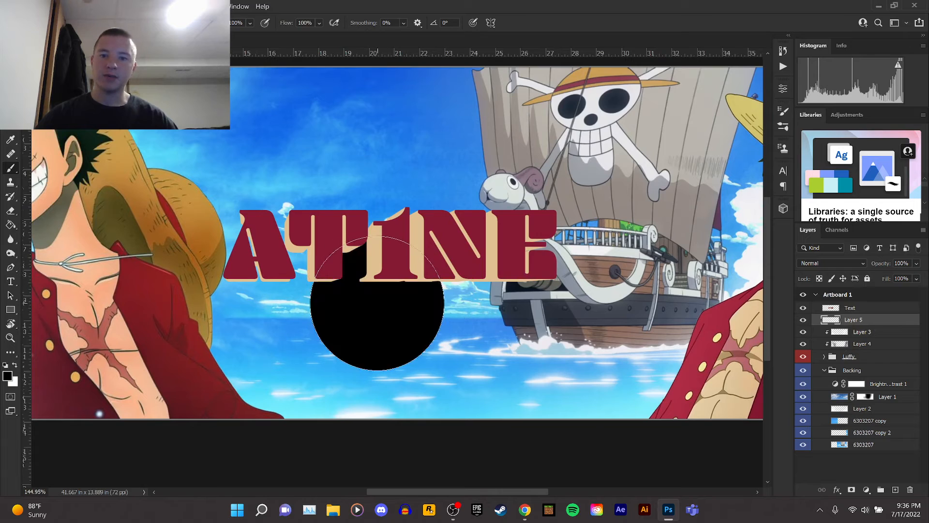
key(ctrl+z)
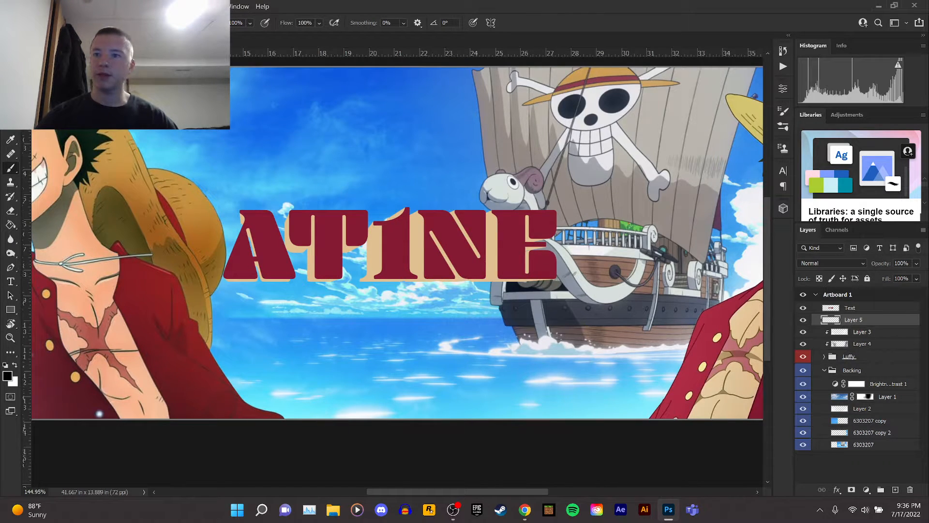
Select the Soft Round brush and move Layer 5 above the Text layer, clipping it to the text.
click(24, 22)
click(91, 149)
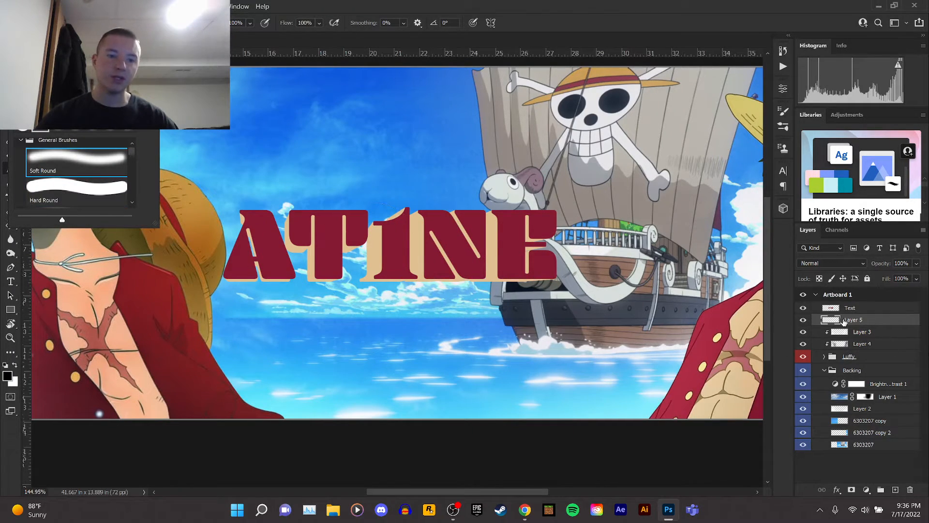
drag(853, 323, 854, 310)
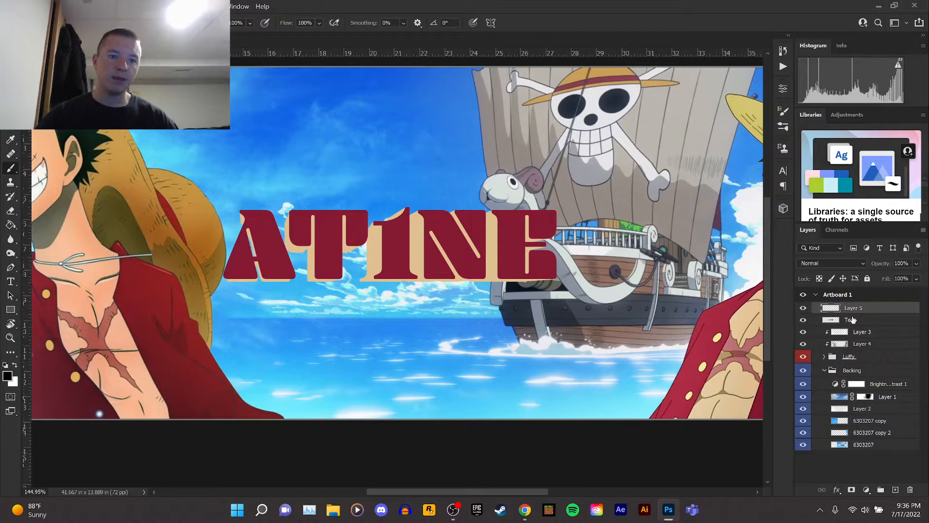
alt+click(835, 317)
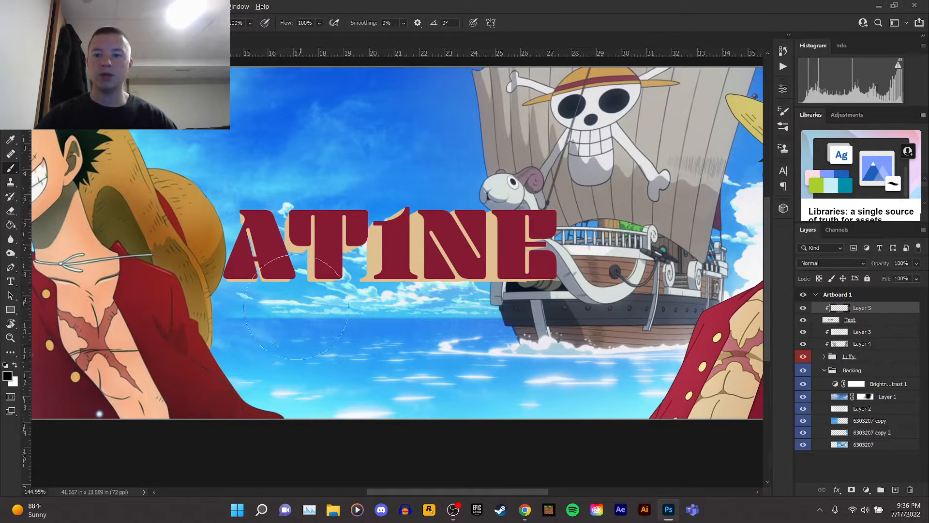
Paint a black soft stroke across the lower part of the title and set the layer's blend mode to Soft Light.
mouse_move(196, 304)
mouse_down()
mouse_move(285, 317)
mouse_move(452, 318)
mouse_move(445, 312)
mouse_move(485, 297)
mouse_move(534, 306)
mouse_move(516, 336)
mouse_move(336, 314)
mouse_up()
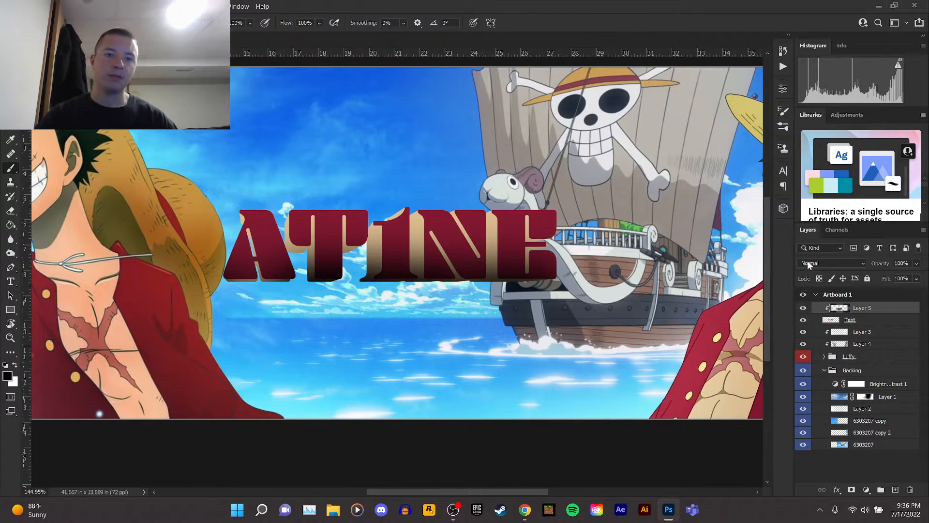
click(808, 264)
click(817, 361)
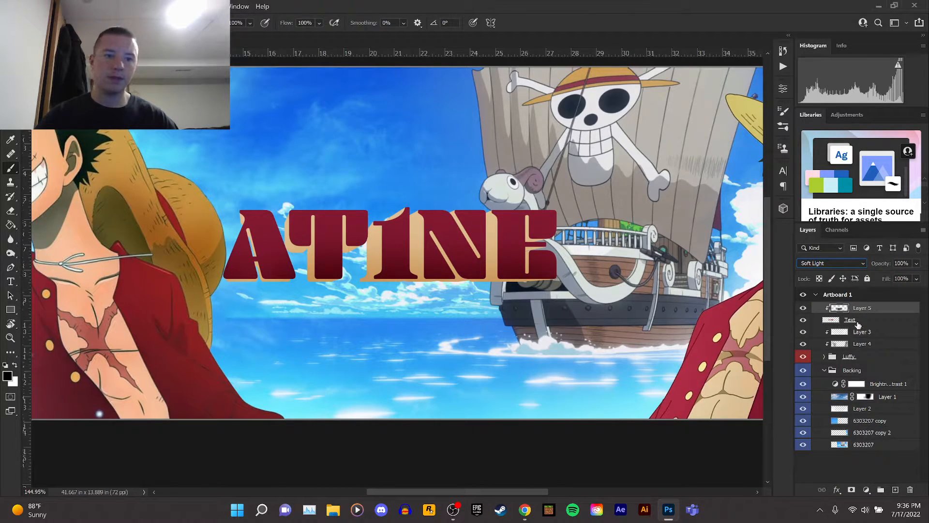
Add a new clipped layer above the Text layer and paint a white soft stroke across the top of the letters.
click(872, 321)
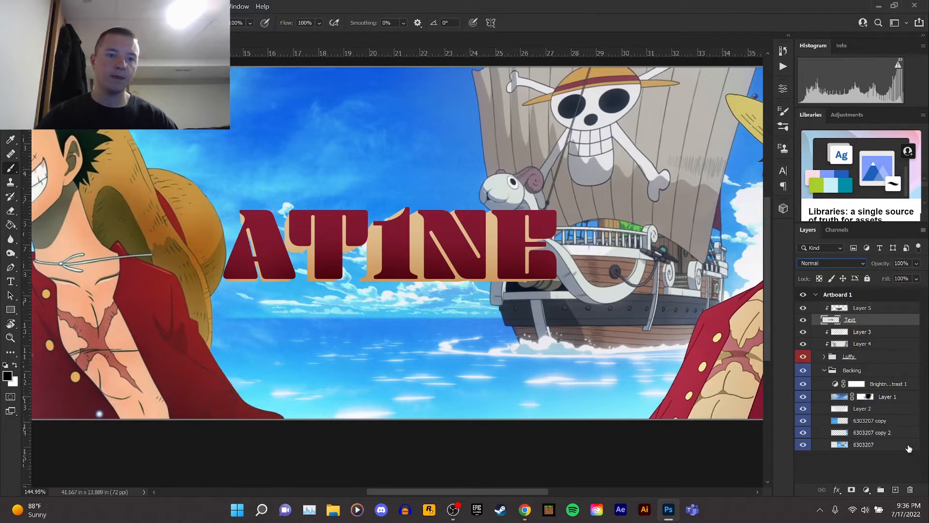
click(894, 491)
click(14, 367)
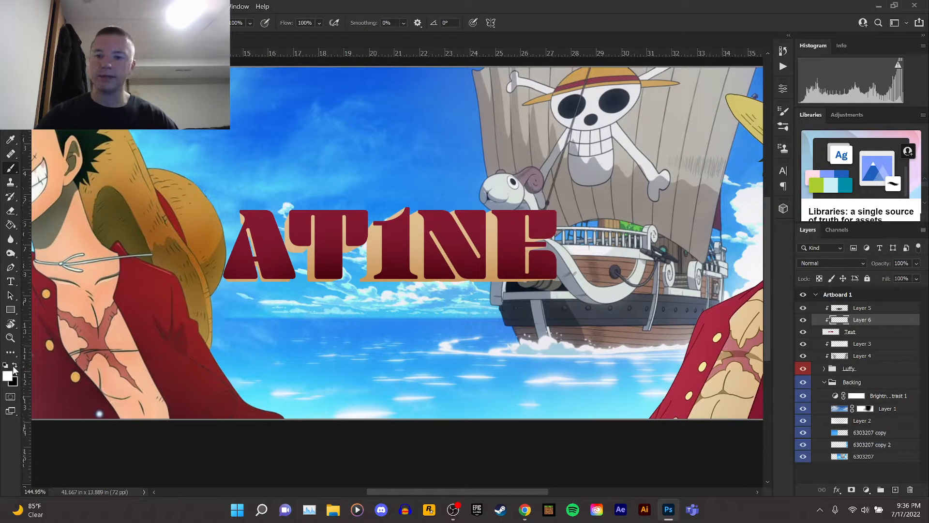
drag(271, 189, 507, 189)
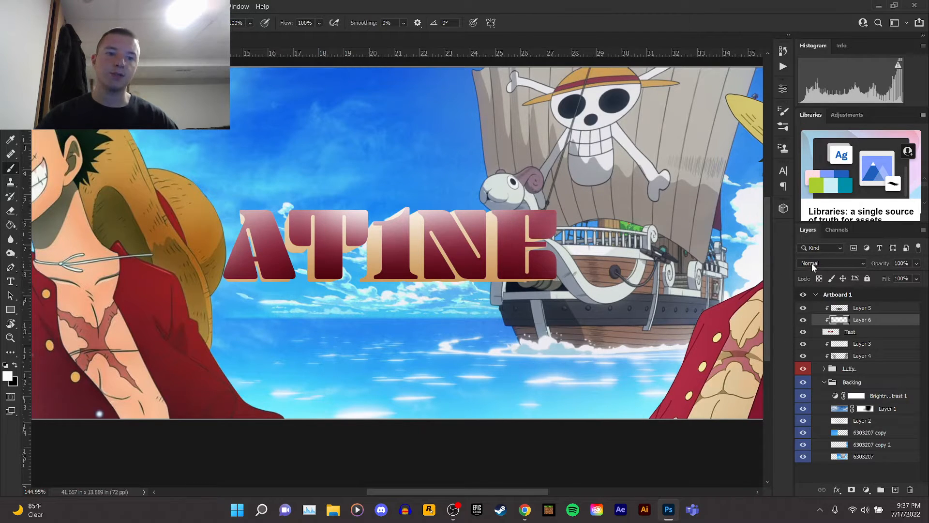
Set the white highlight layer's blend mode to Overlay and its opacity to 25%.
click(812, 262)
click(822, 354)
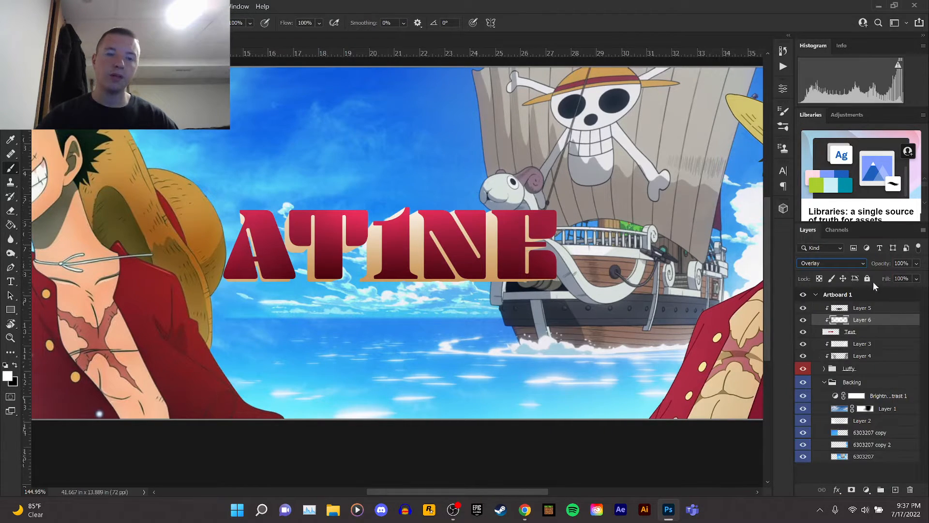
click(916, 263)
drag(921, 276, 889, 279)
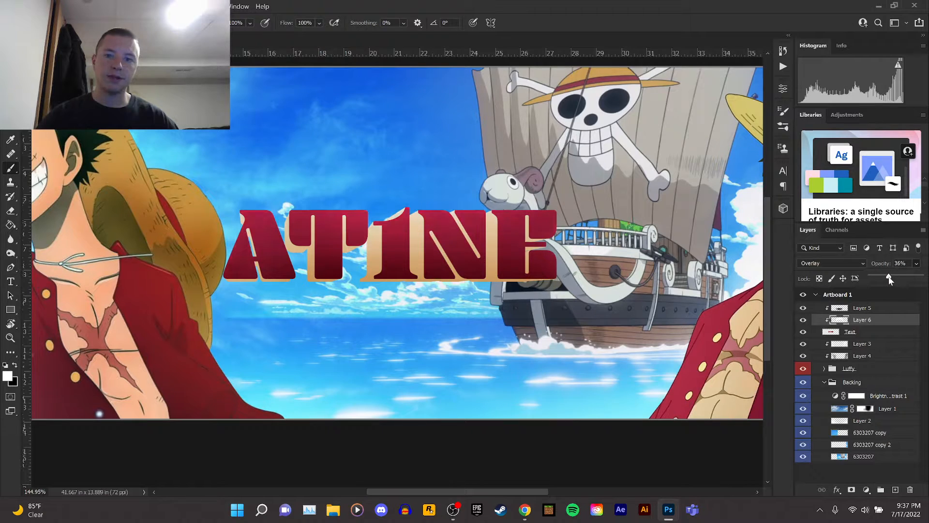
scroll(384, 170, down, 5)
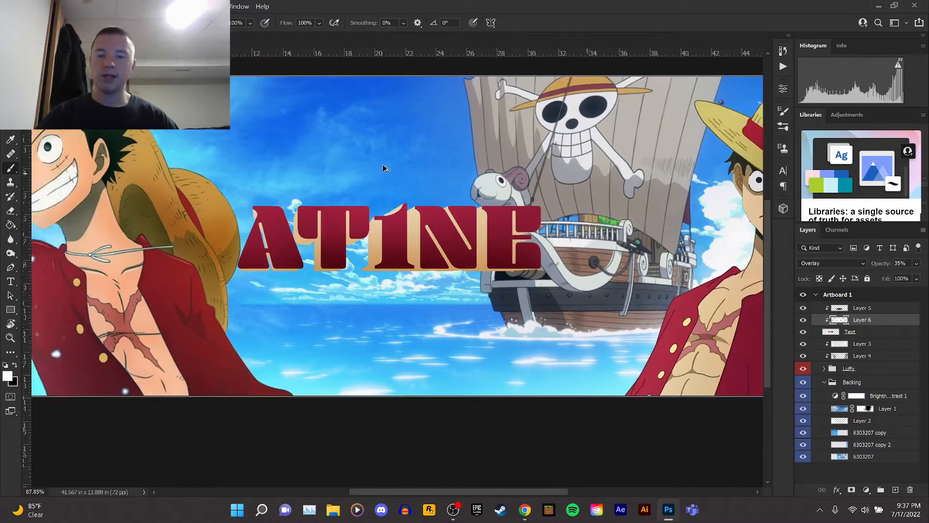
scroll(382, 203, up, 3)
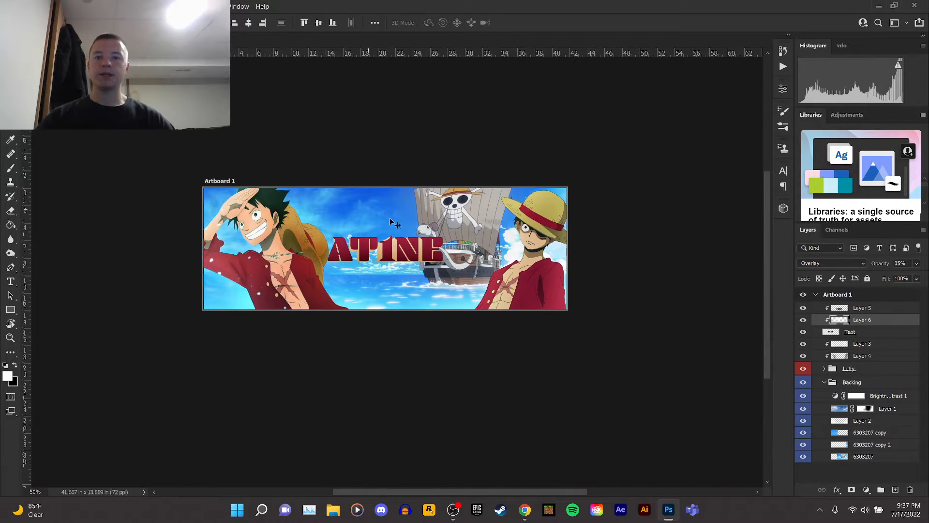
click(917, 265)
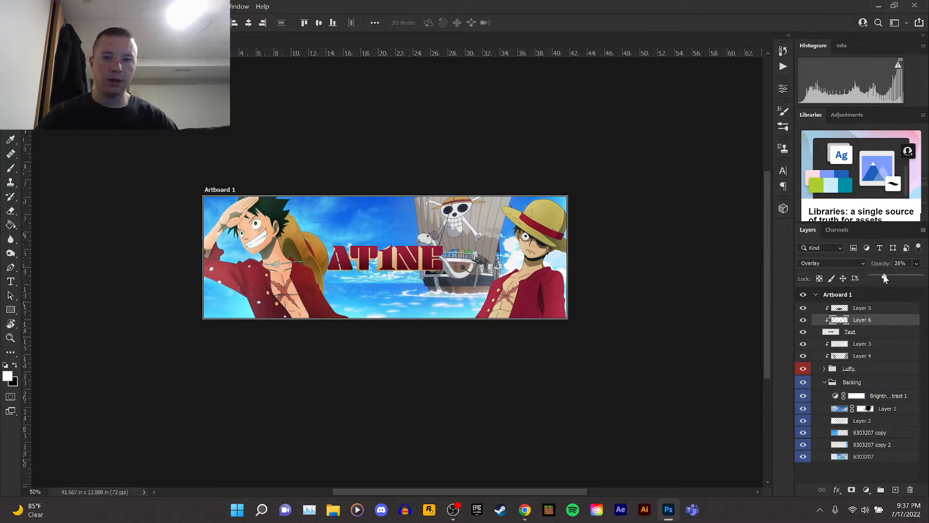
drag(884, 274, 885, 275)
click(879, 322)
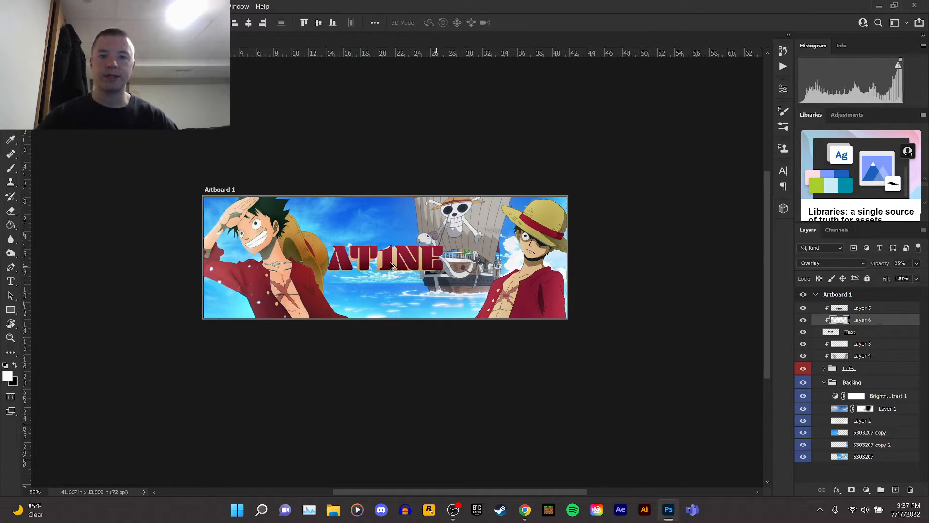
Create a new empty layer above Layer 3.
scroll(393, 264, down, 3)
scroll(372, 247, up, 5)
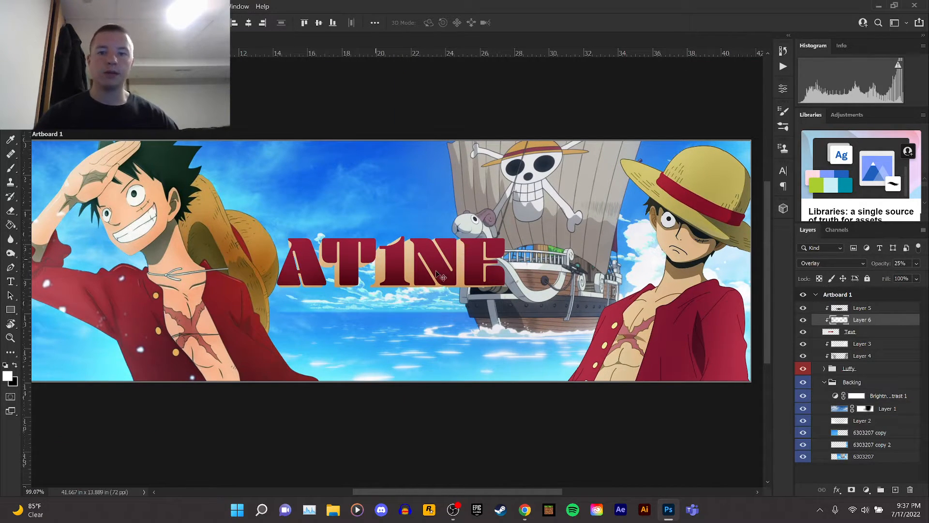
scroll(439, 275, down, 3)
scroll(355, 272, up, 2)
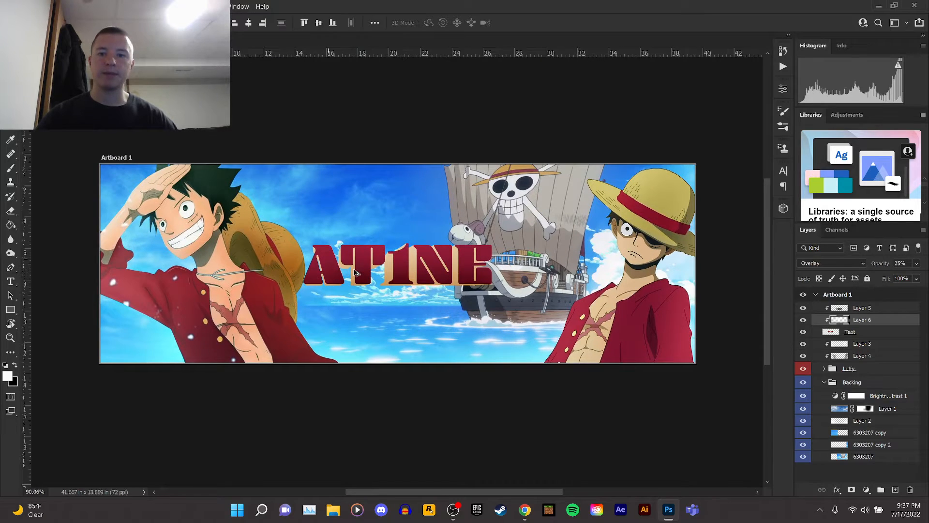
scroll(355, 273, up, 1)
click(860, 344)
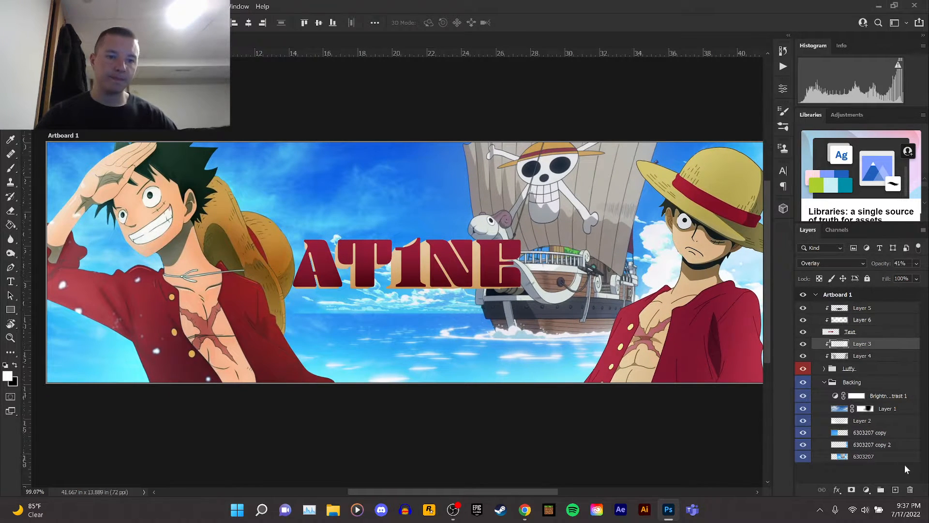
click(895, 489)
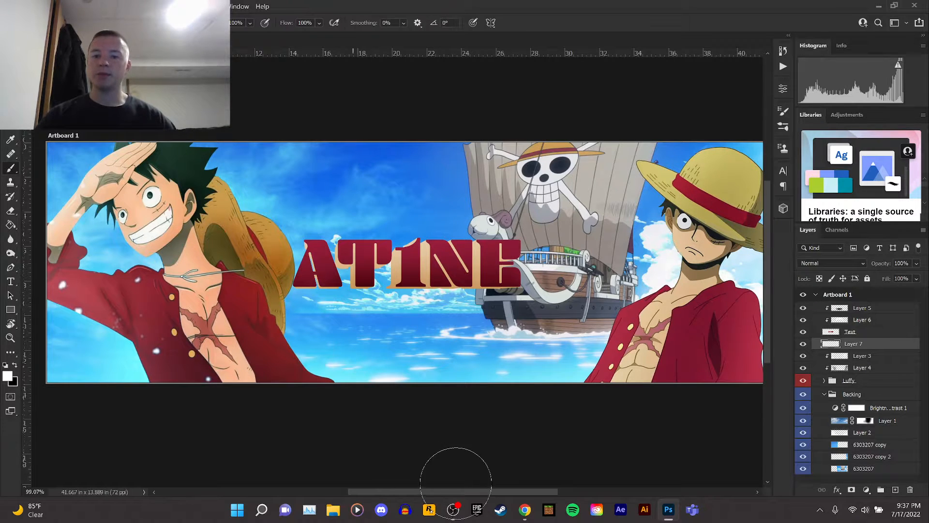
Switch to the web browser and search for "sunburst".
mouse_move(524, 503)
click(549, 459)
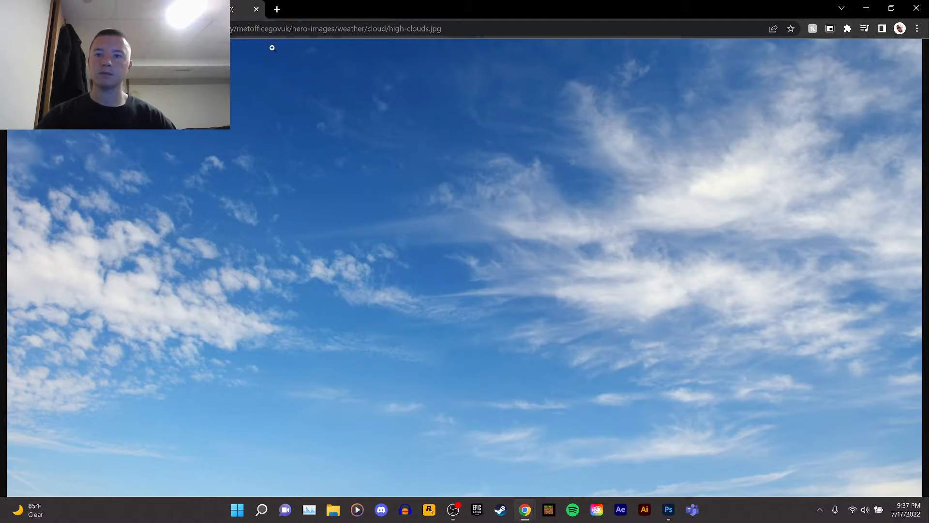
click(274, 30)
click(125, 10)
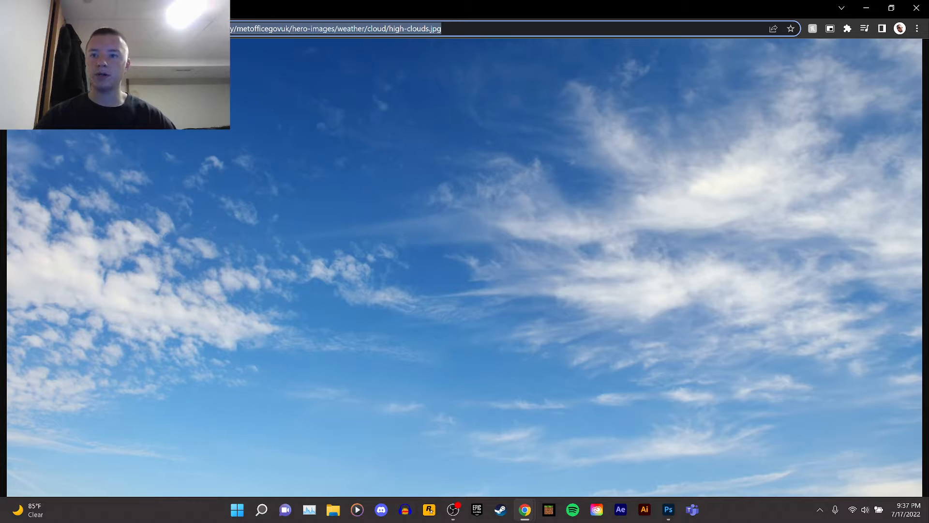
text(sunburst)
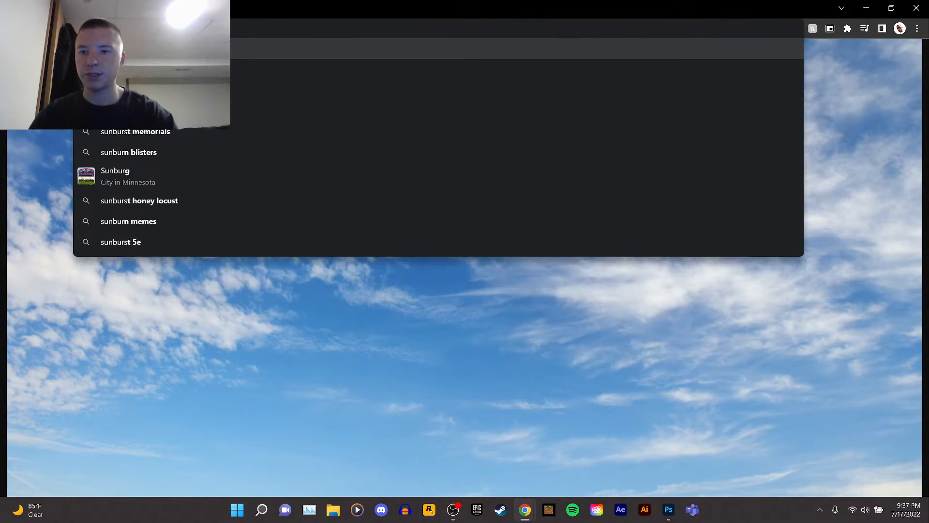
key(Return)
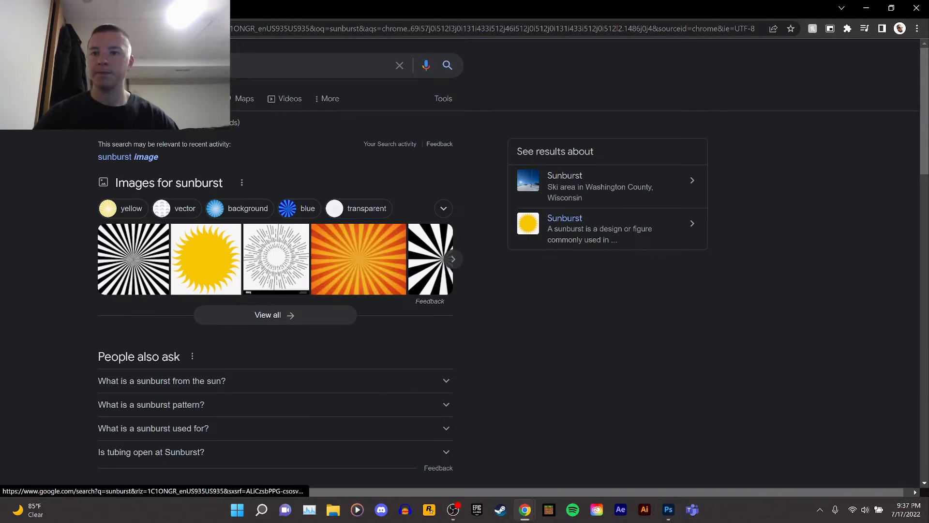
Open the image results and select the black and white sunburst image from Freepik.
click(147, 98)
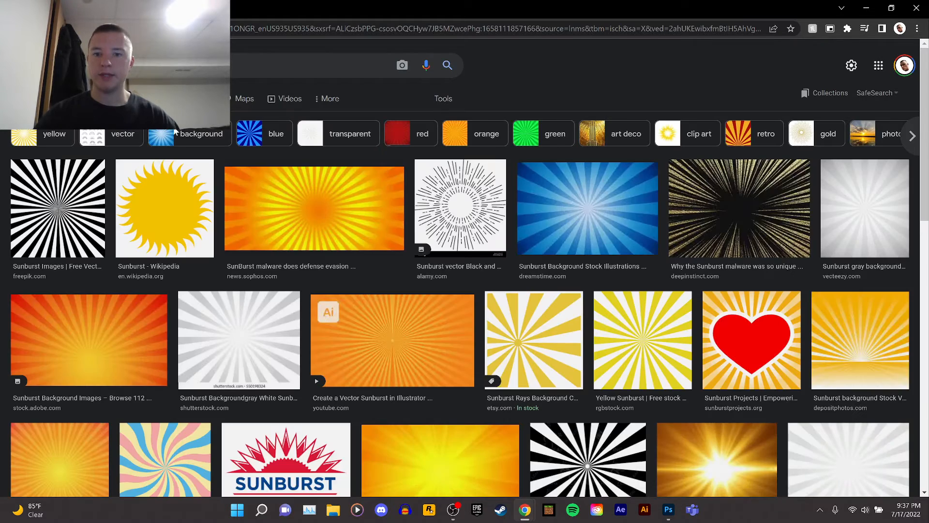
scroll(332, 249, down, 3)
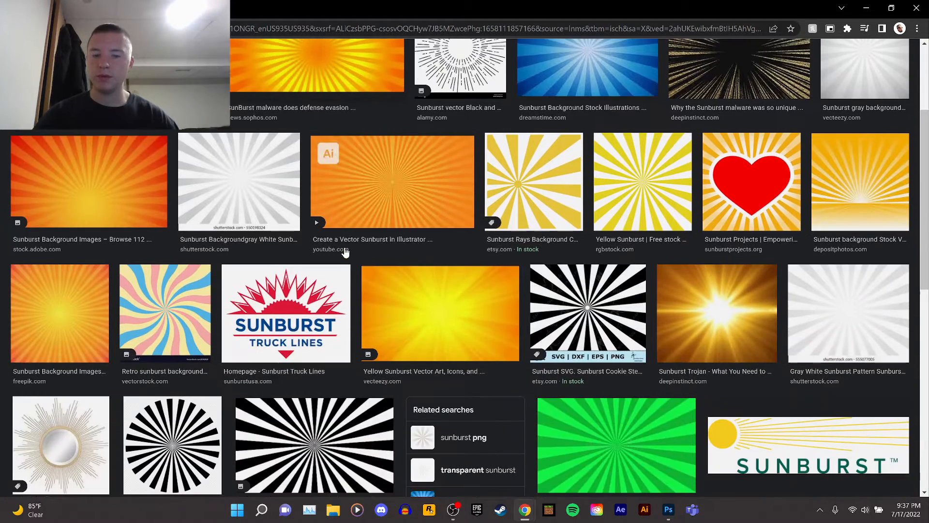
scroll(338, 252, up, 1)
scroll(290, 249, up, 1)
scroll(285, 248, up, 2)
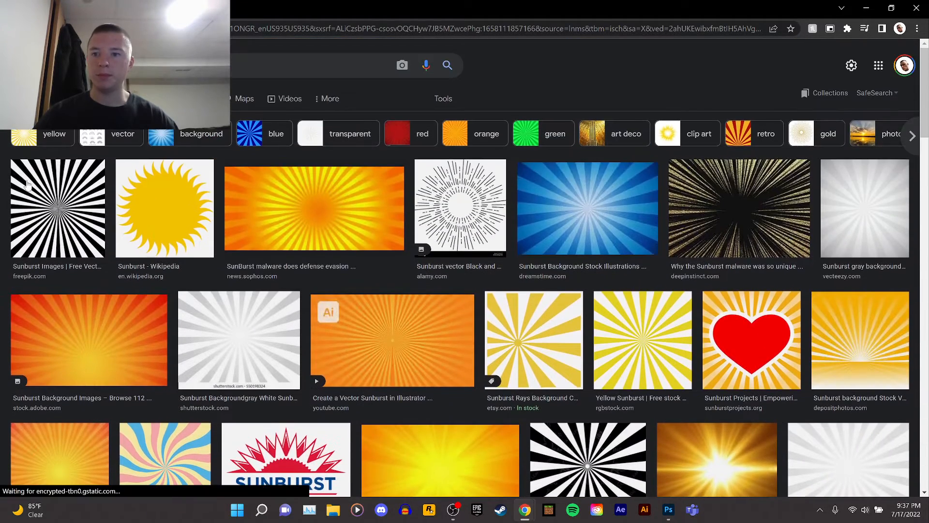
click(58, 194)
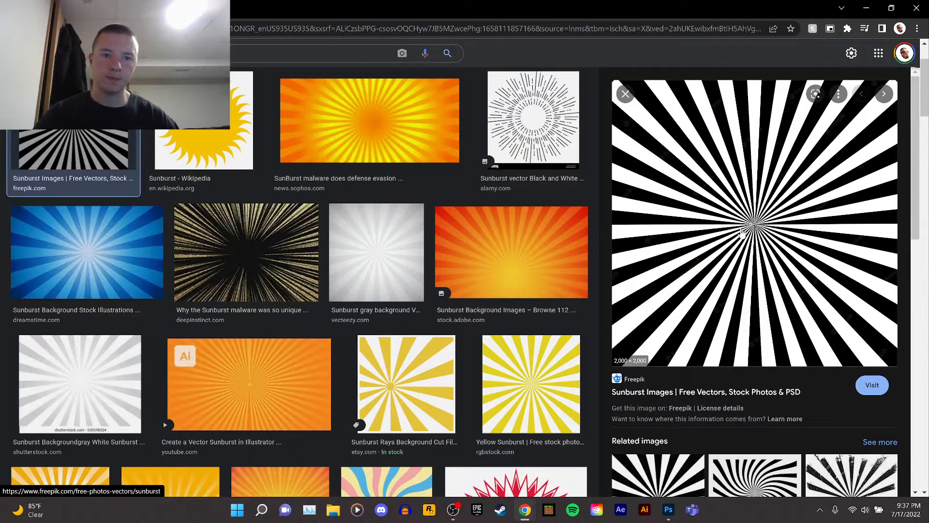
Copy the sunburst image from the browser and paste it into the new Photoshop layer.
right_click(741, 232)
click(789, 362)
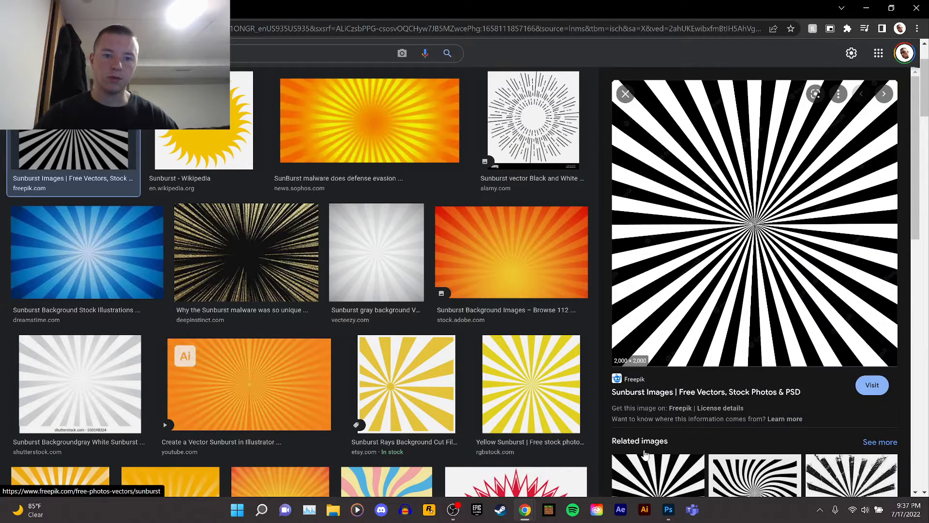
click(668, 509)
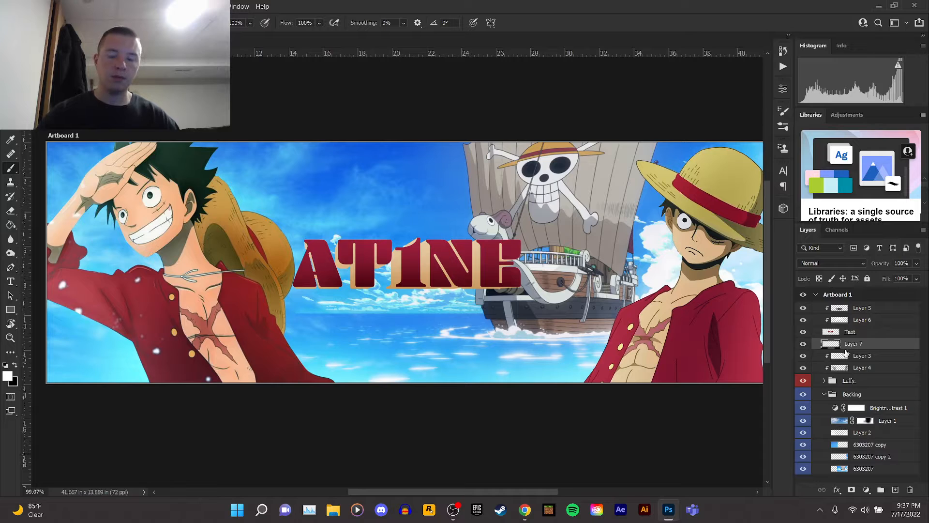
key(ctrl+v)
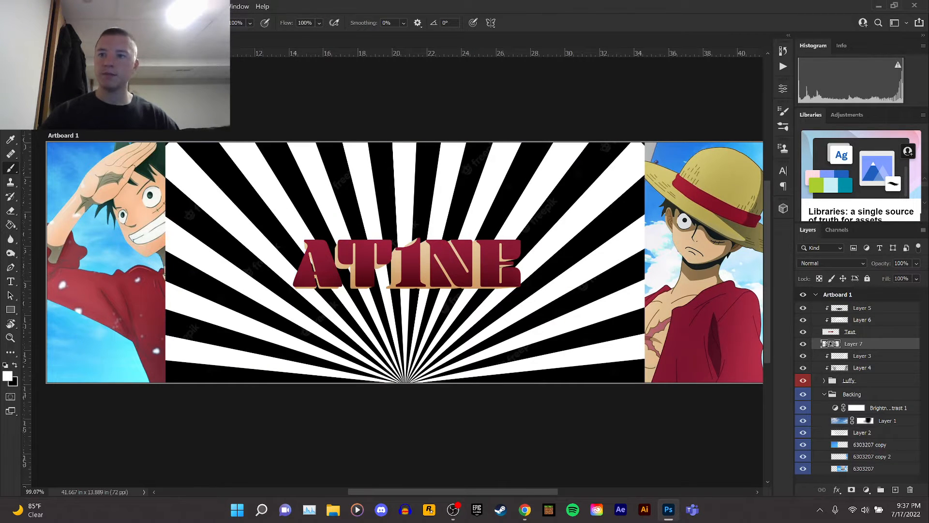
Move the sunburst so its centre sits behind the AT1NE title.
key(v)
drag(469, 196, 468, 91)
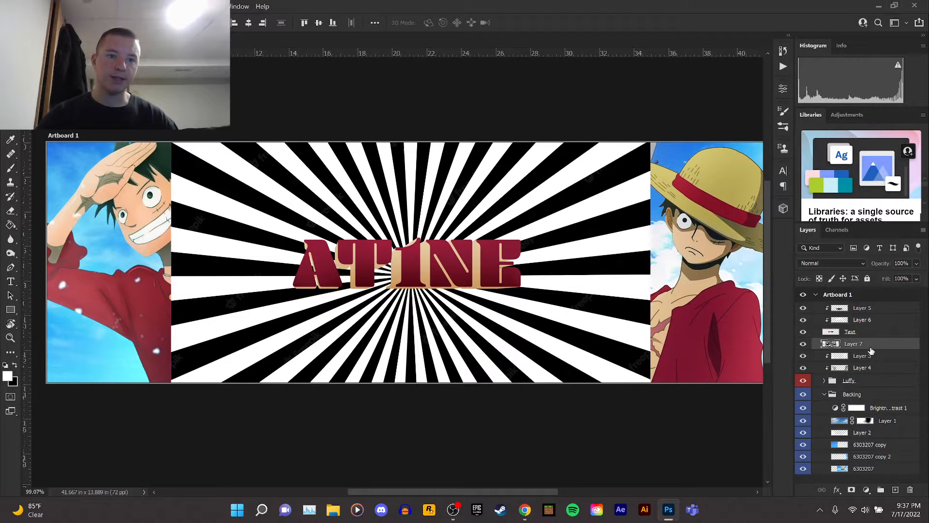
Try filling an area of the sunburst with the Paint Bucket tool, then undo the fill.
click(11, 225)
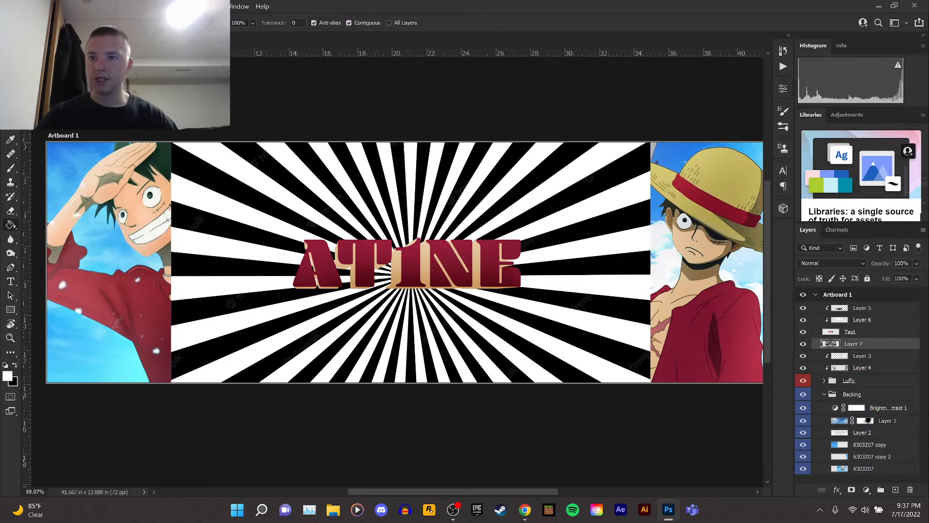
click(174, 22)
click(174, 56)
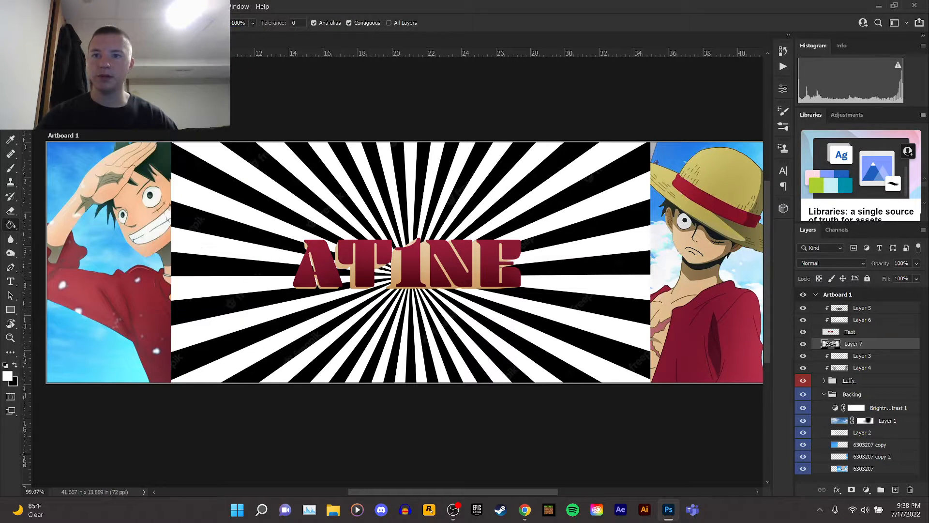
click(248, 198)
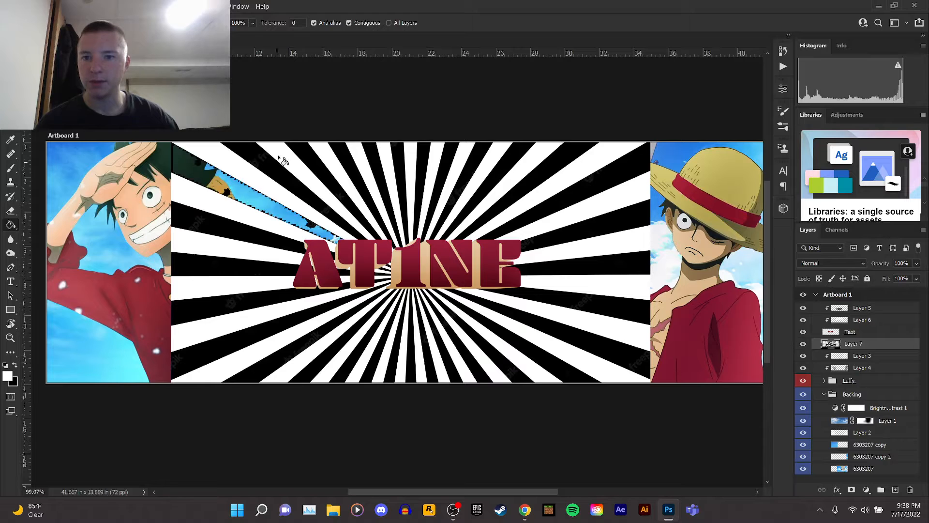
key(ctrl+z)
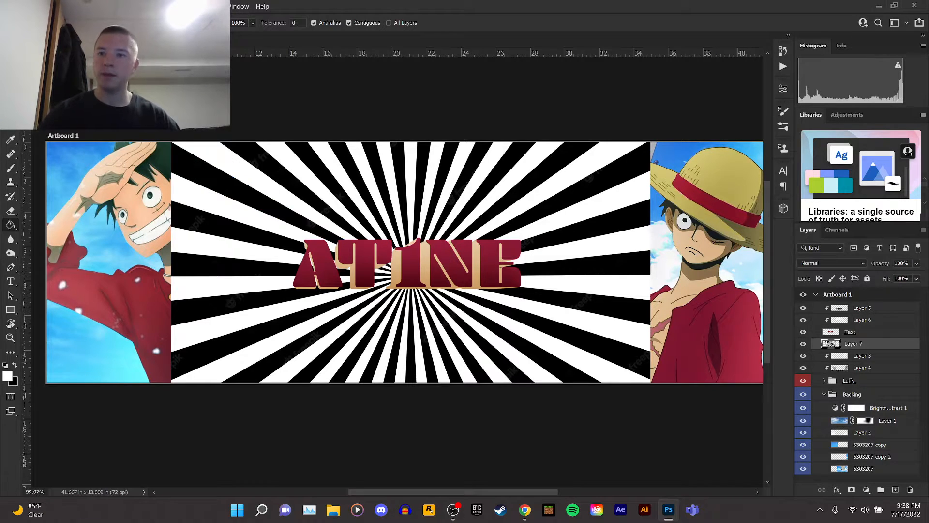
Set the sunburst layer's blend mode to Screen and its opacity to 66%.
key(v)
click(820, 262)
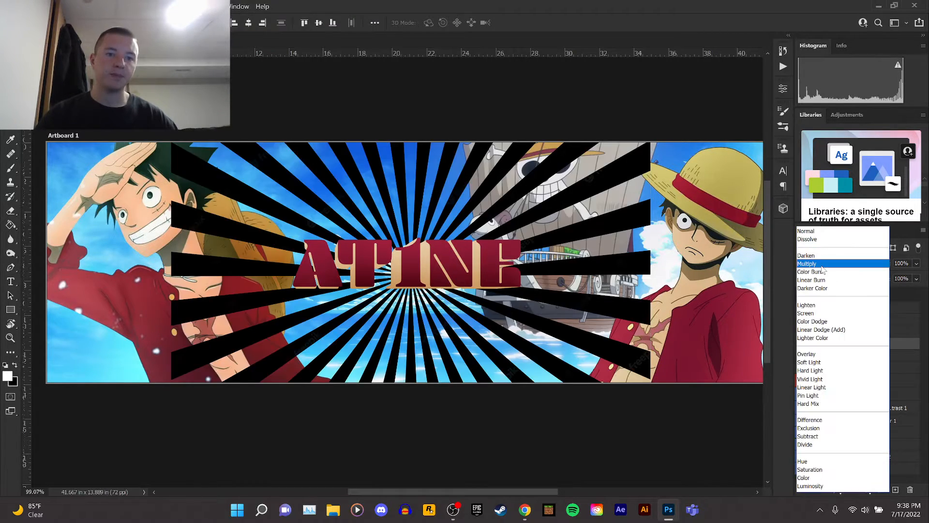
click(817, 312)
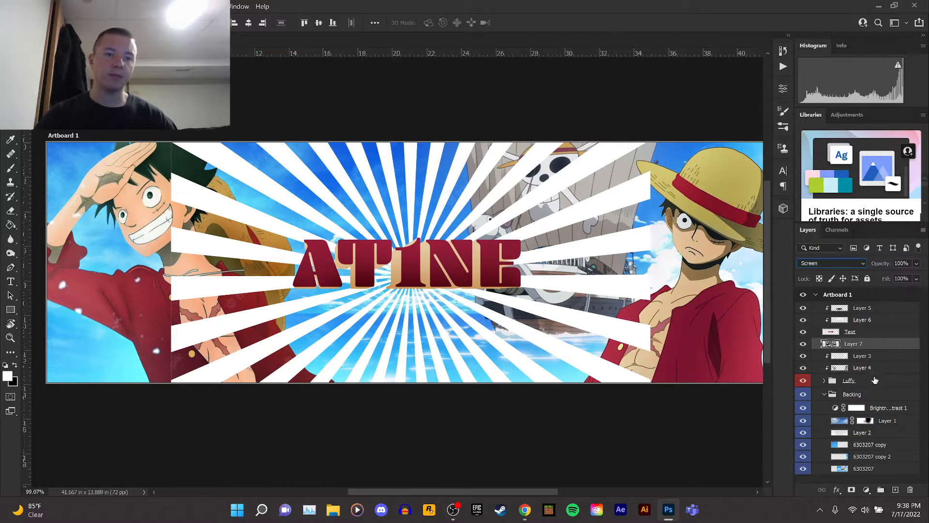
click(917, 265)
drag(888, 277, 903, 276)
click(865, 342)
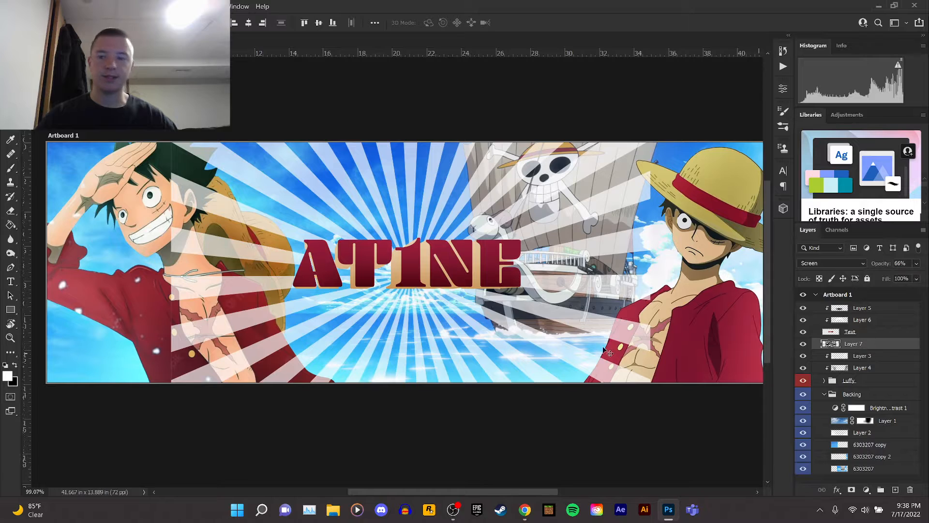
Erase parts of the sunburst with a soft round eraser to fade its rays over the characters.
click(10, 213)
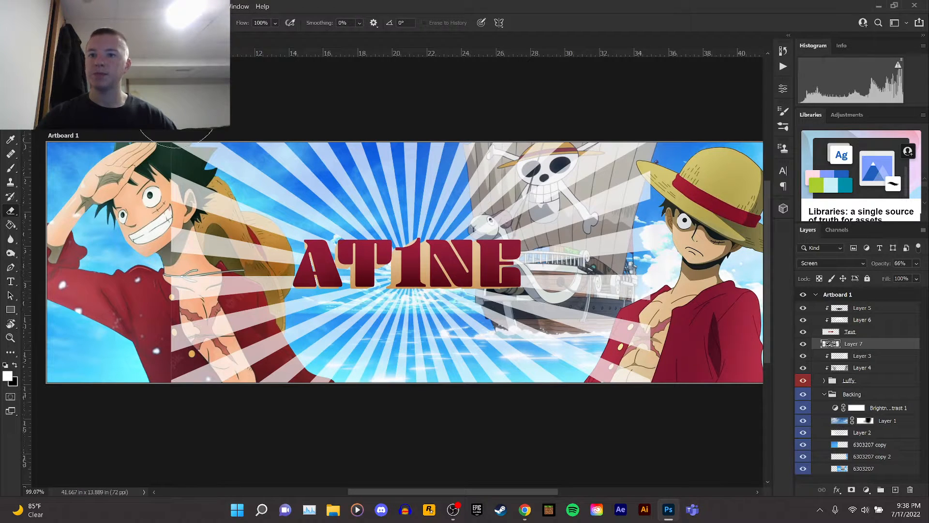
mouse_move(177, 107)
mouse_down()
mouse_move(194, 194)
mouse_move(188, 170)
mouse_move(166, 394)
mouse_move(145, 188)
mouse_move(290, 435)
mouse_up()
mouse_move(536, 436)
mouse_down()
mouse_move(639, 353)
mouse_move(623, 142)
mouse_move(566, 159)
mouse_up()
mouse_move(222, 146)
mouse_down()
mouse_move(138, 228)
mouse_move(257, 104)
mouse_up()
click(48, 22)
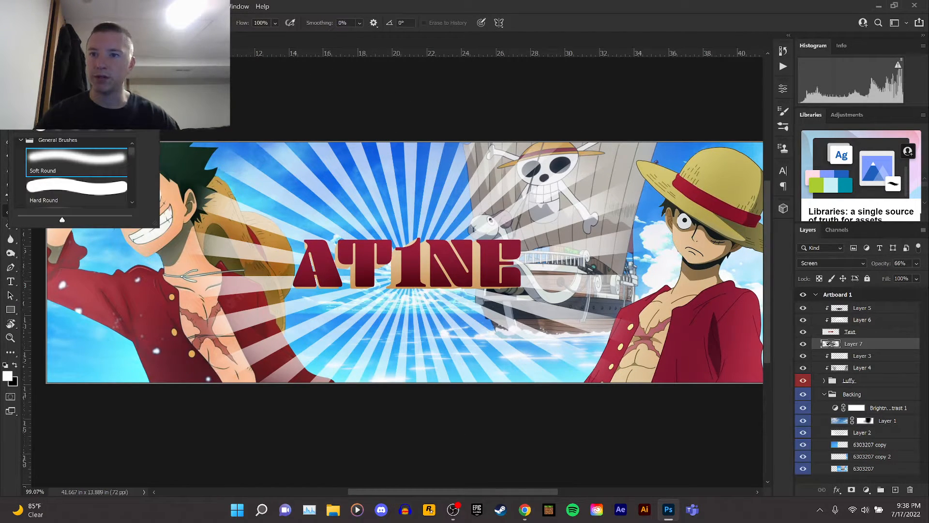
click(333, 10)
scroll(456, 137, down, 3)
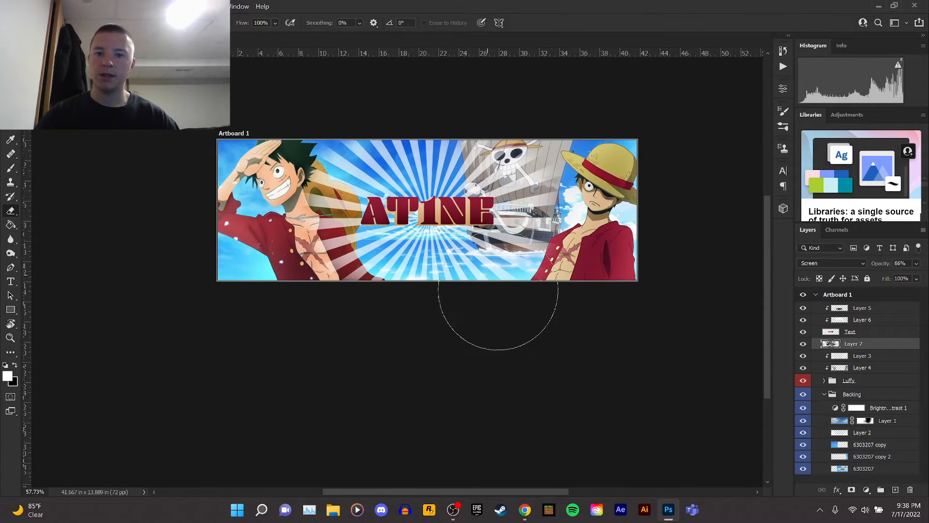
click(497, 304)
click(311, 206)
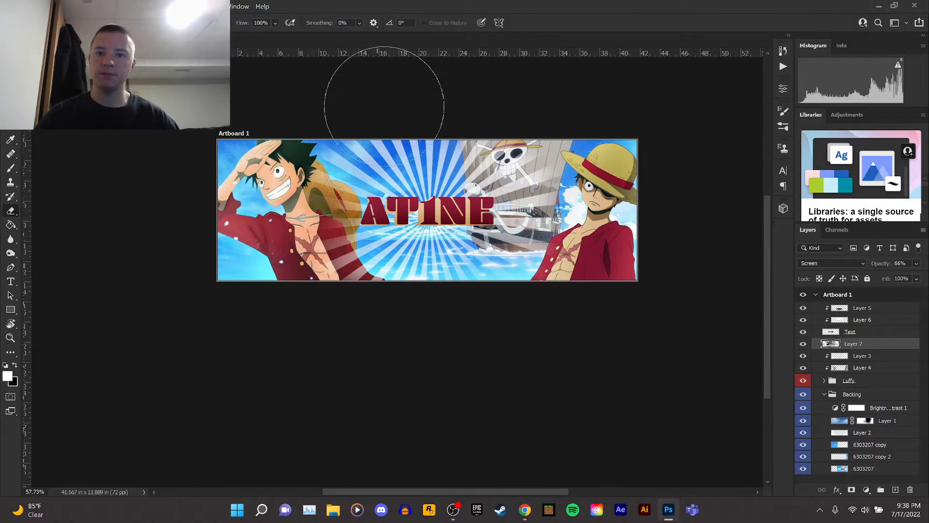
mouse_move(387, 115)
mouse_down()
mouse_move(439, 154)
mouse_move(486, 134)
mouse_up()
mouse_move(413, 306)
mouse_down()
mouse_move(422, 291)
mouse_move(419, 307)
mouse_up()
key(v)
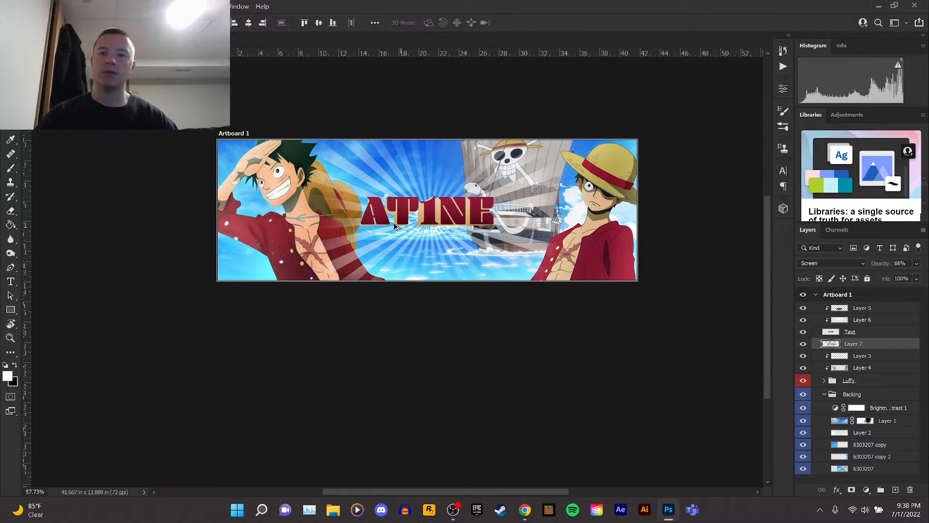
scroll(412, 229, up, 5)
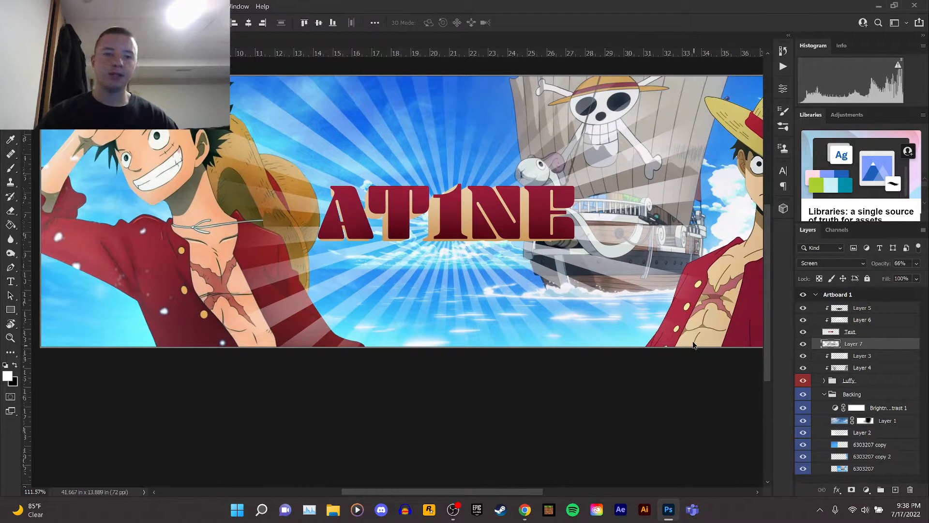
Create a new layer above Layer 3 and dab white soft-brush glow around the centre of the title.
click(871, 357)
click(896, 490)
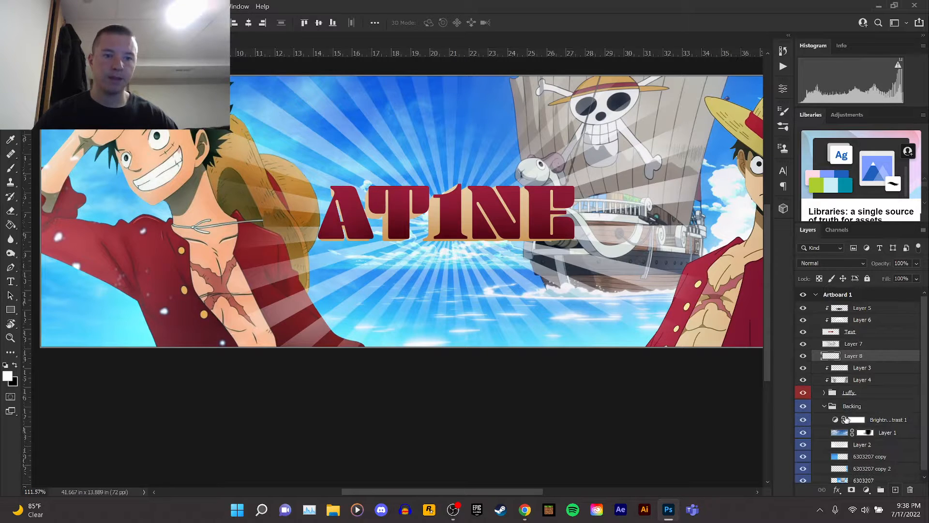
click(10, 168)
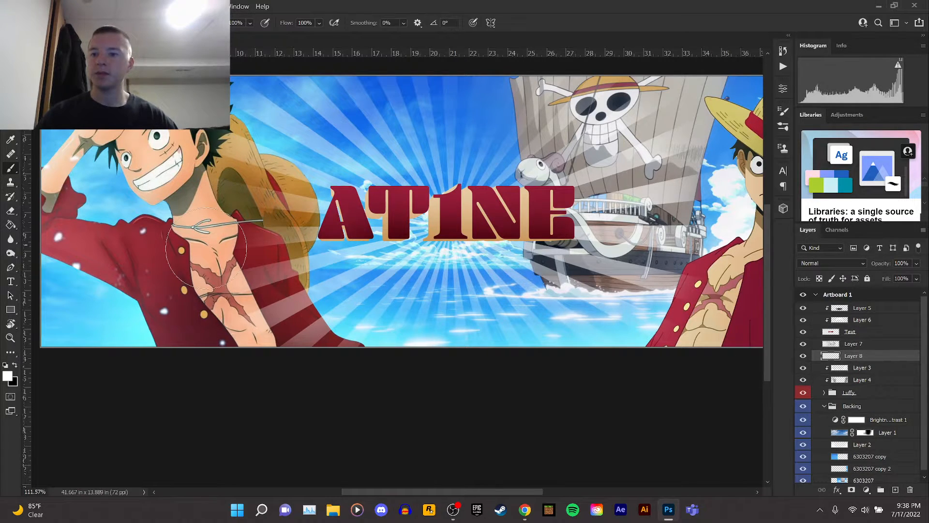
click(47, 23)
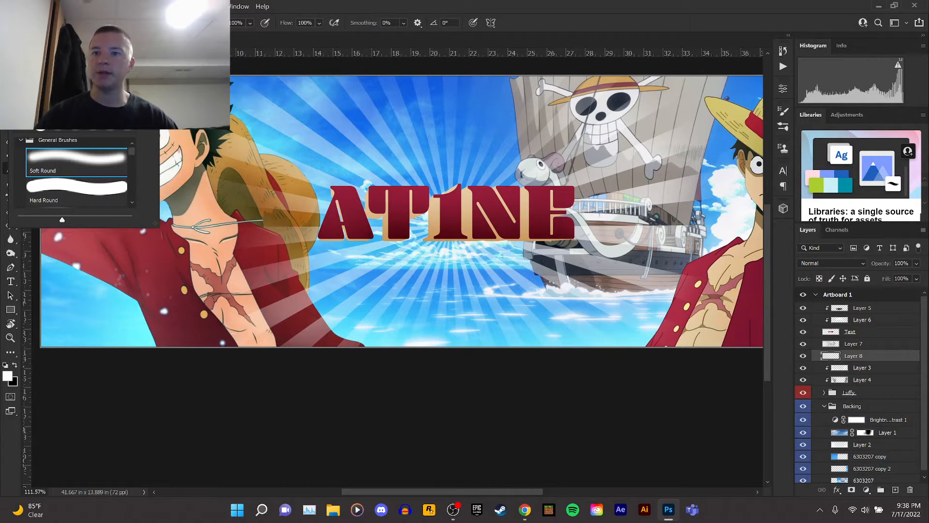
click(387, 218)
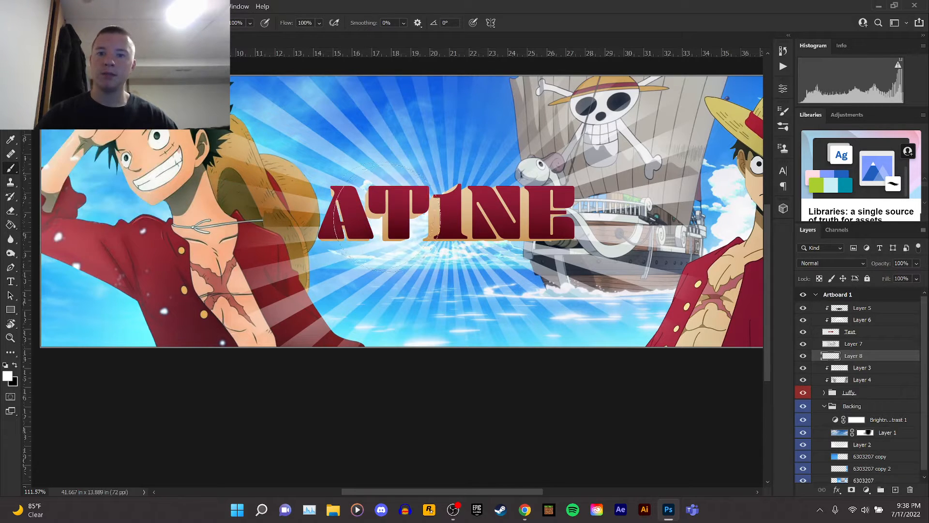
click(440, 213)
click(446, 185)
click(451, 229)
click(508, 212)
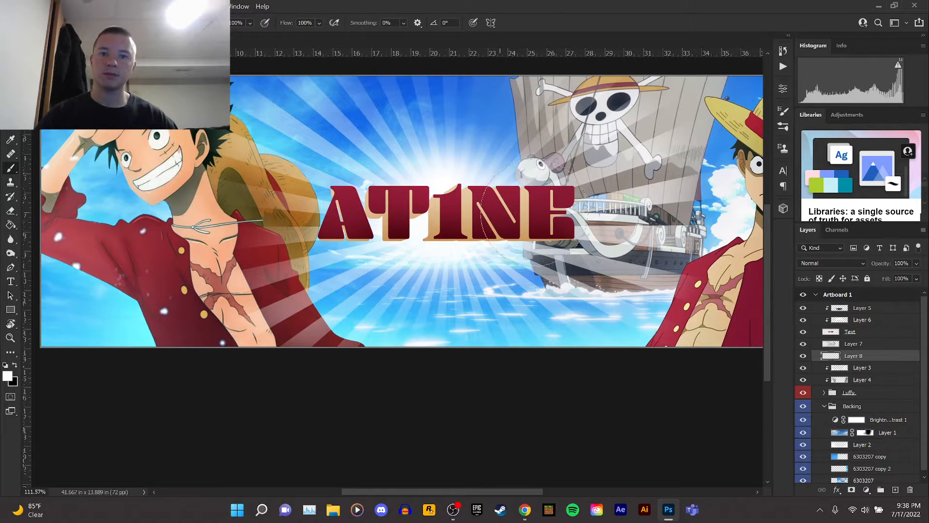
click(539, 211)
click(357, 210)
click(301, 213)
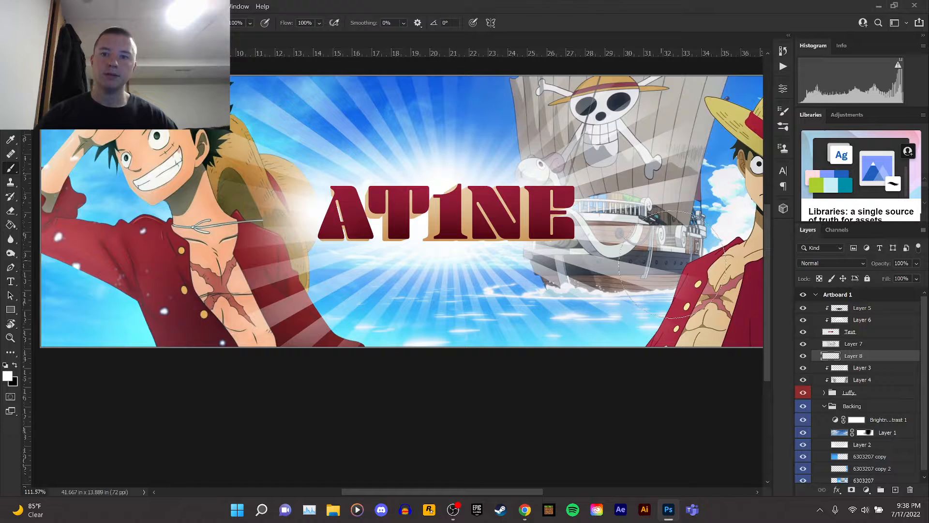
click(551, 218)
Set the glow layer's blend mode to Overlay and its opacity to 51%.
click(830, 263)
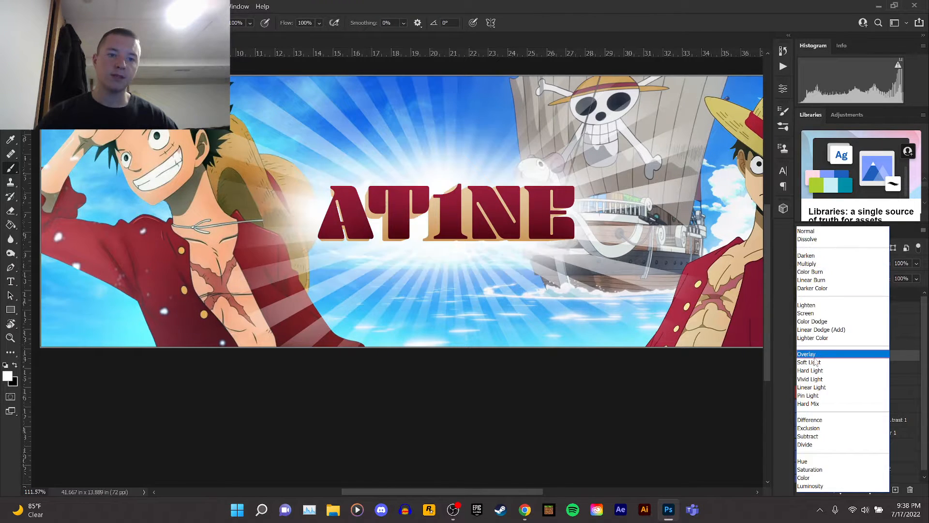
click(813, 355)
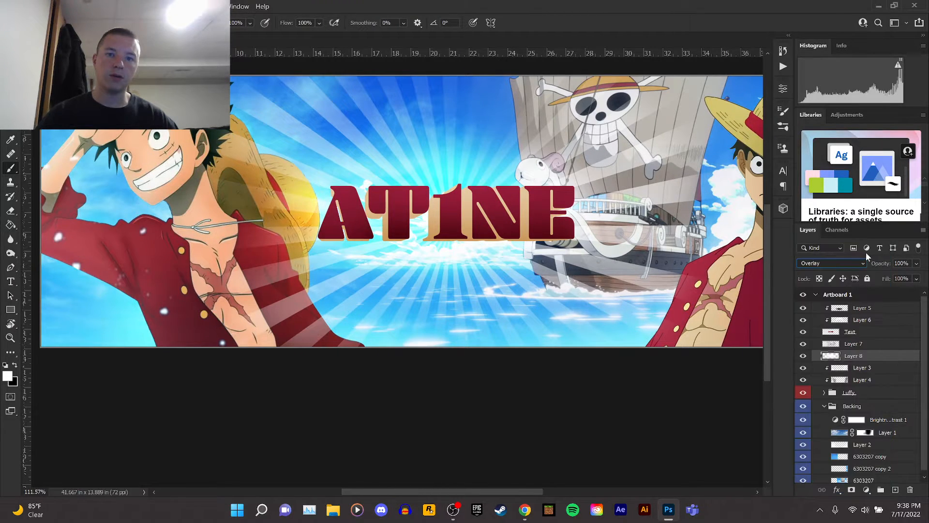
drag(917, 264, 899, 280)
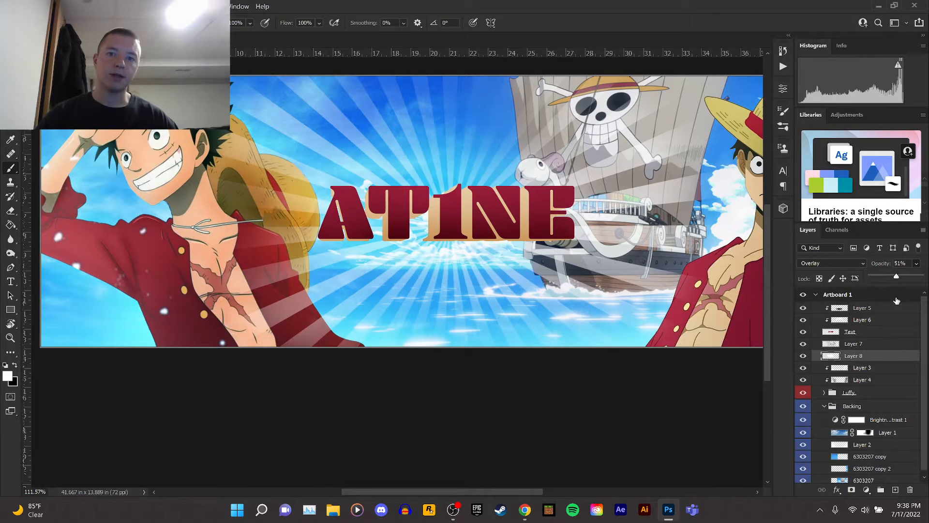
Add another new layer above Layer 3 and set its opacity to 59%.
click(866, 369)
click(896, 490)
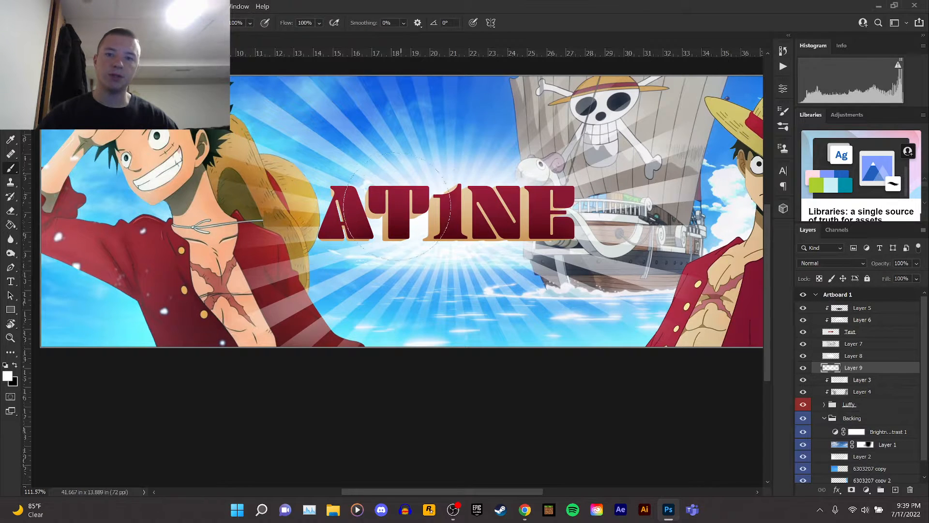
click(915, 263)
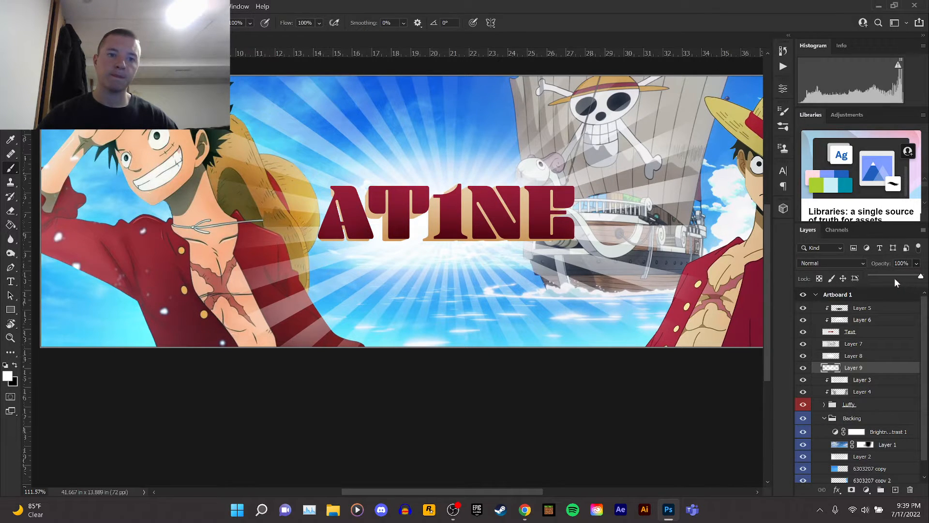
drag(893, 277, 898, 277)
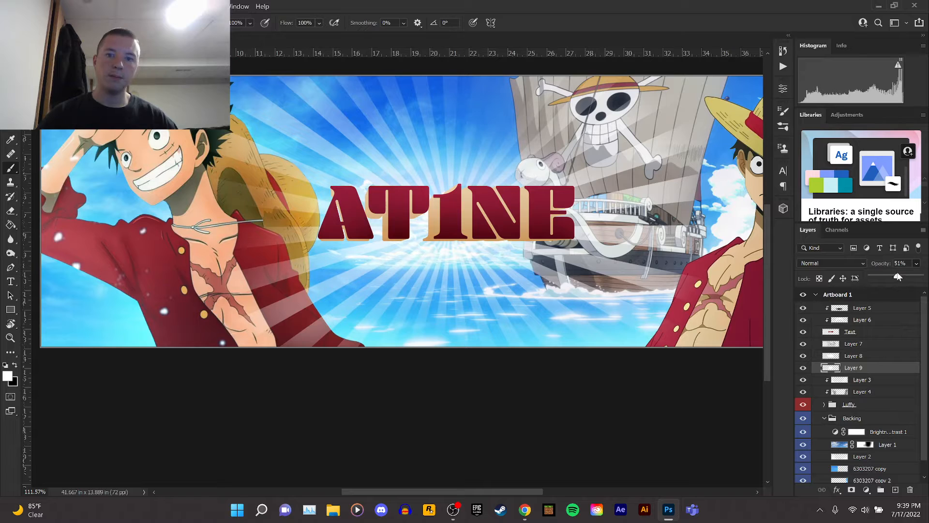
Add a new layer above Layer 3 and dab white soft-round brush glow over the centre of the title.
scroll(489, 236, down, 6)
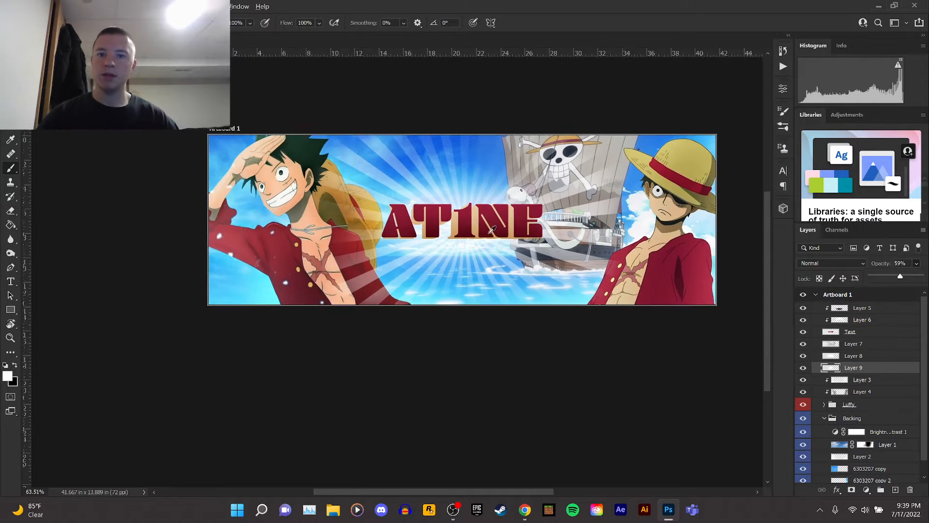
scroll(490, 241, up, 4)
drag(492, 490, 509, 491)
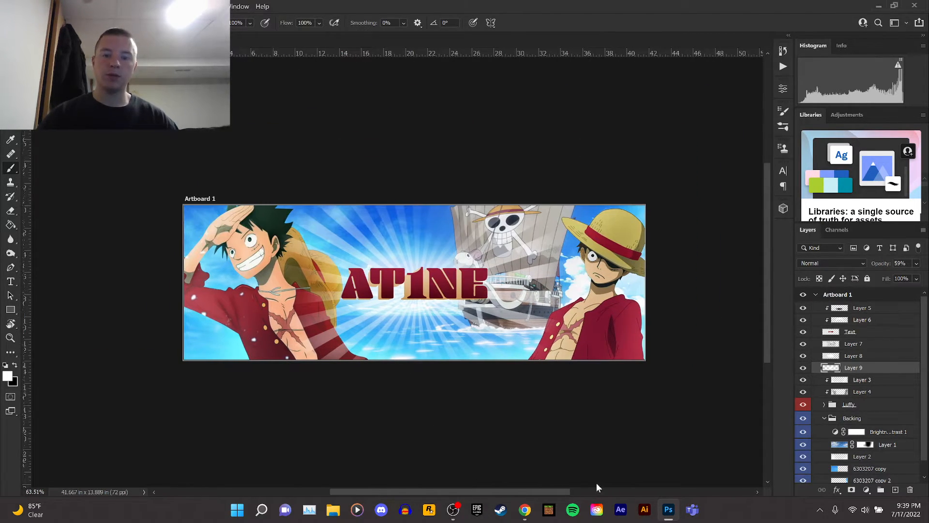
click(863, 380)
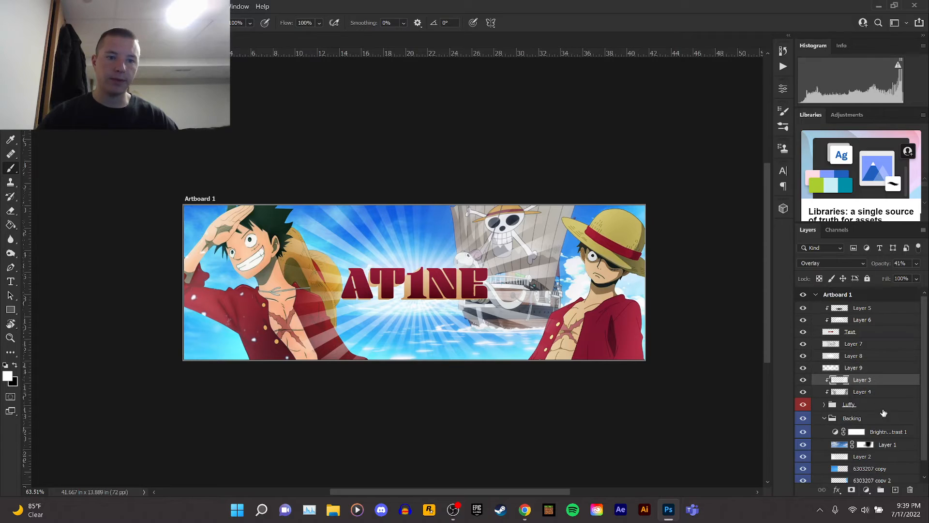
click(896, 490)
click(47, 23)
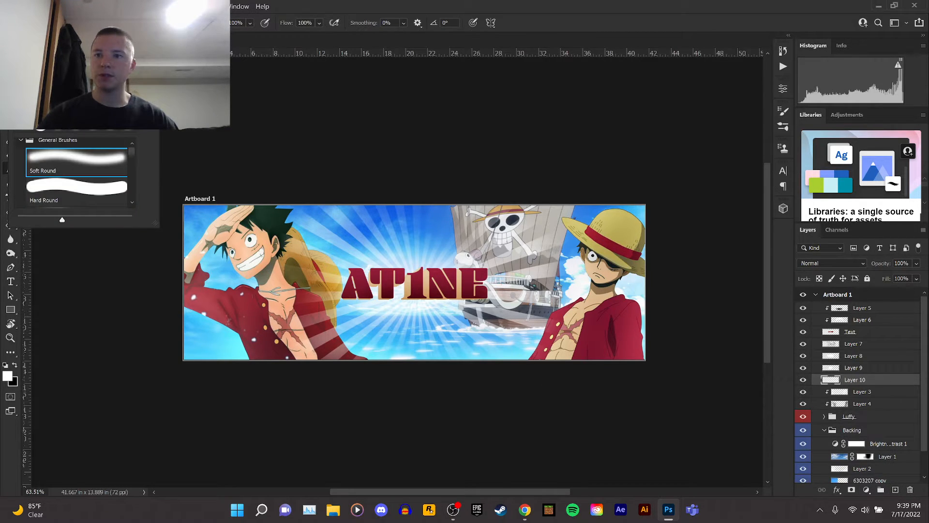
click(249, 23)
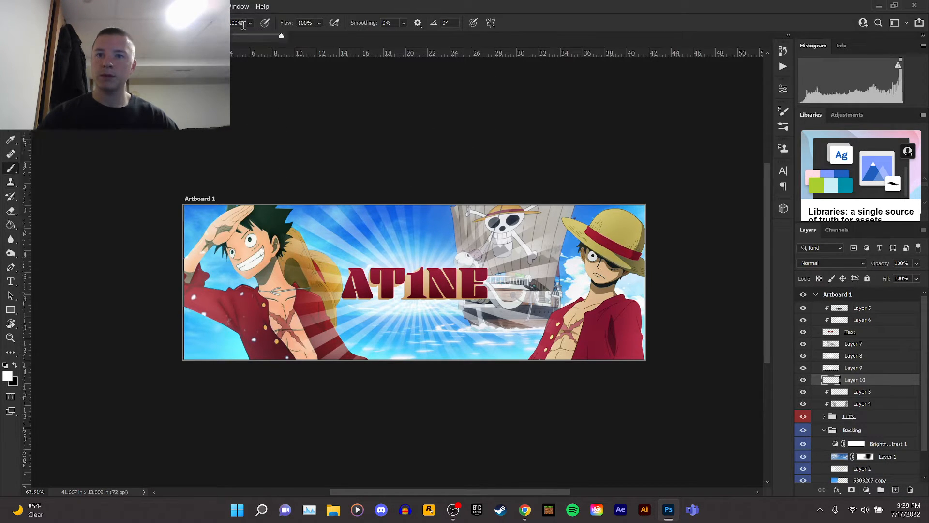
click(420, 284)
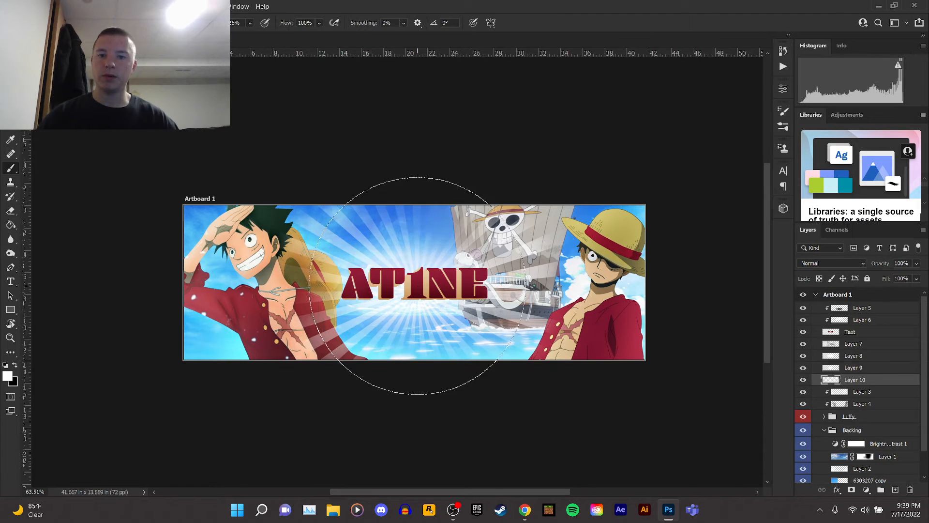
click(420, 285)
click(420, 278)
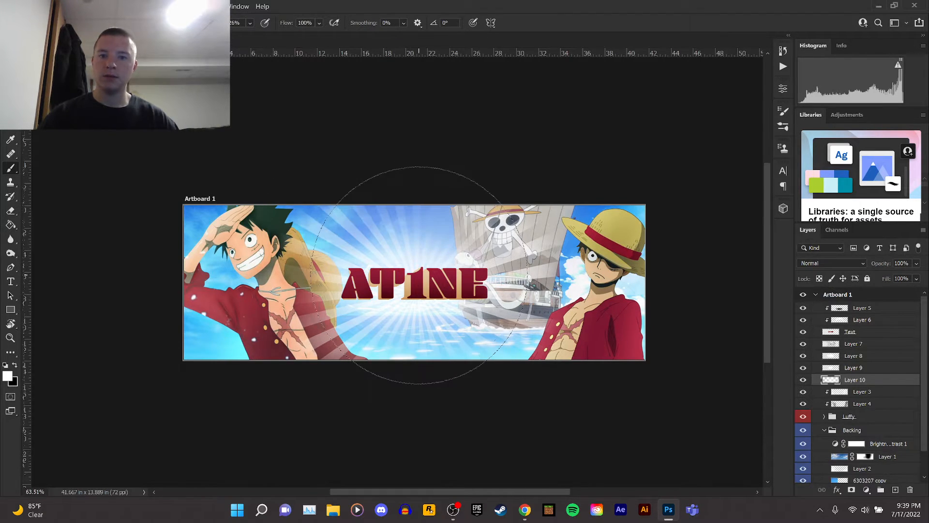
click(420, 278)
Set the new glow layer's blend mode to Overlay and its opacity to 52%.
click(10, 55)
scroll(286, 258, up, 2)
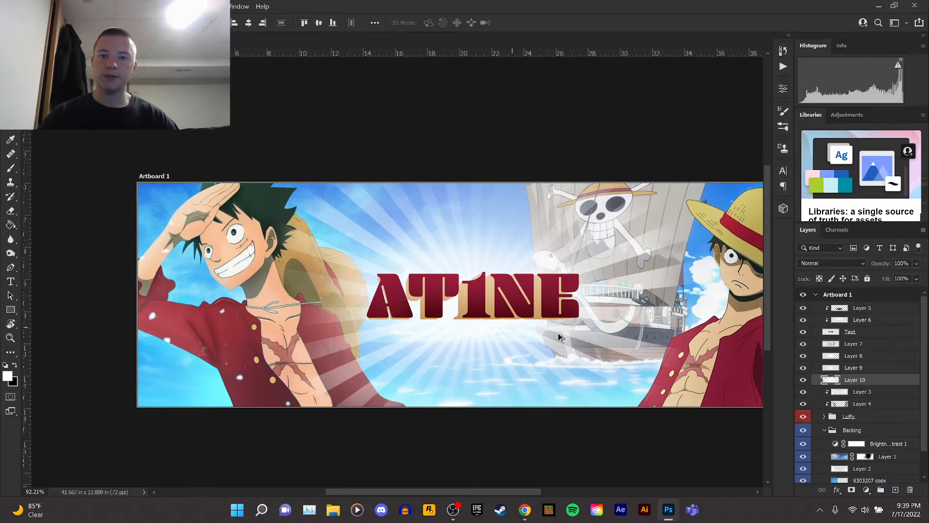
scroll(615, 346, up, 1)
scroll(601, 398, down, 1)
click(843, 265)
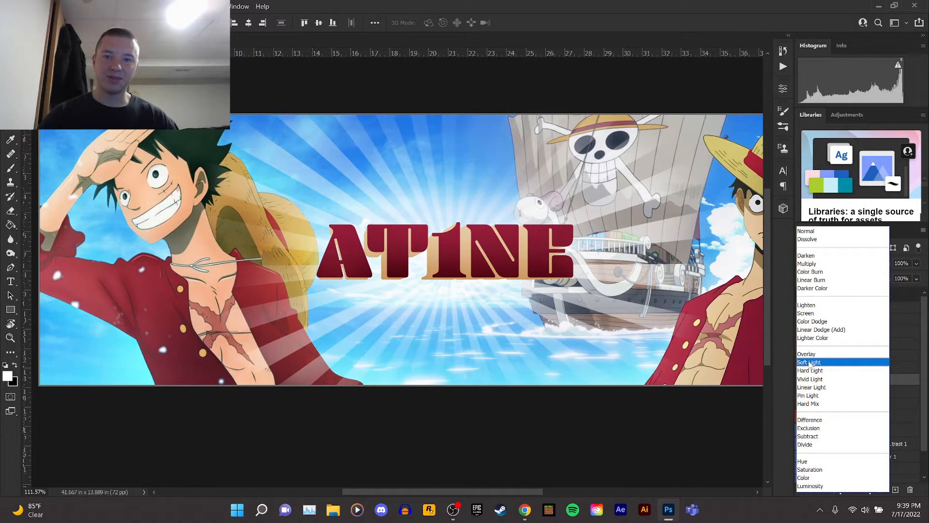
click(811, 354)
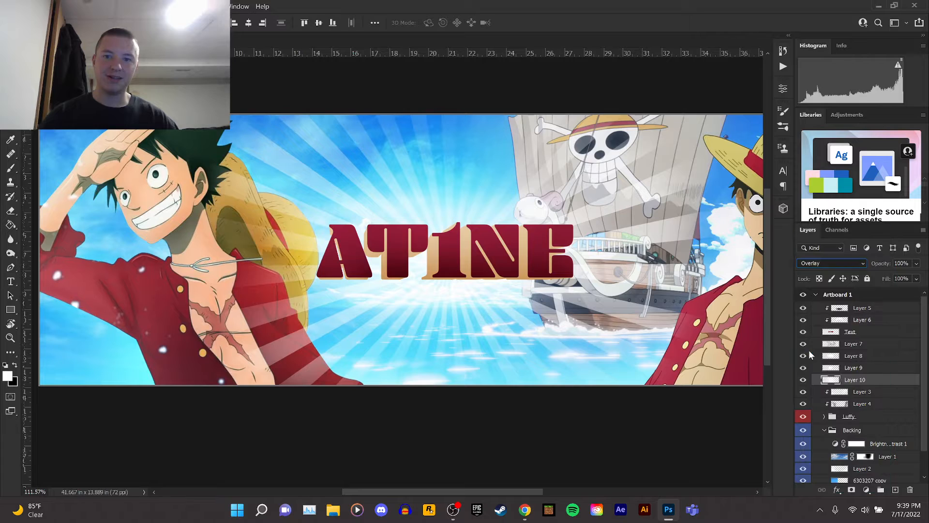
click(916, 264)
drag(921, 275, 894, 276)
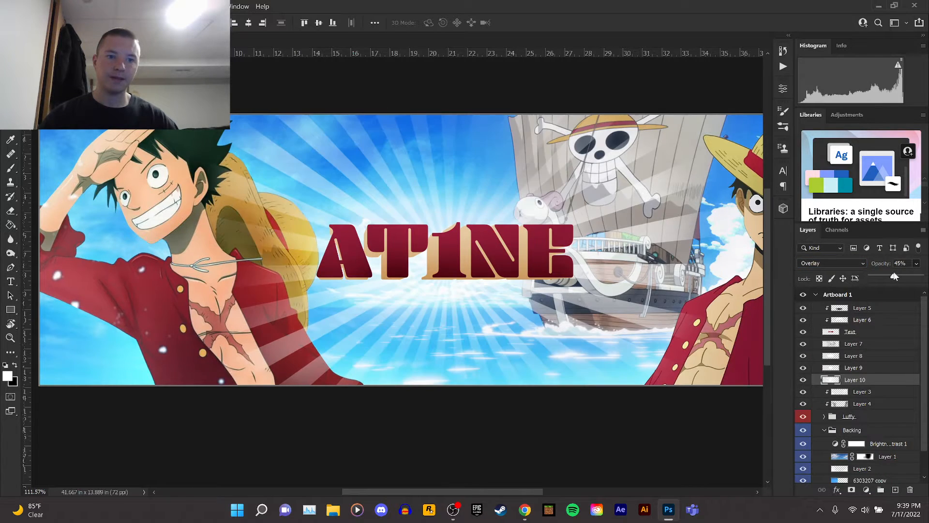
Move Layer 7 down below Layer 10, directly above Layer 3.
click(848, 343)
click(802, 343)
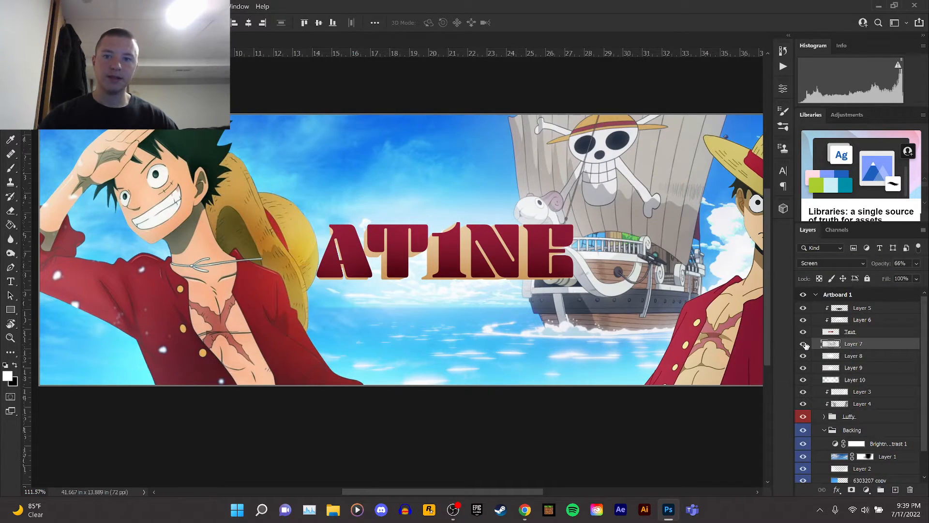
click(803, 343)
drag(865, 344, 873, 396)
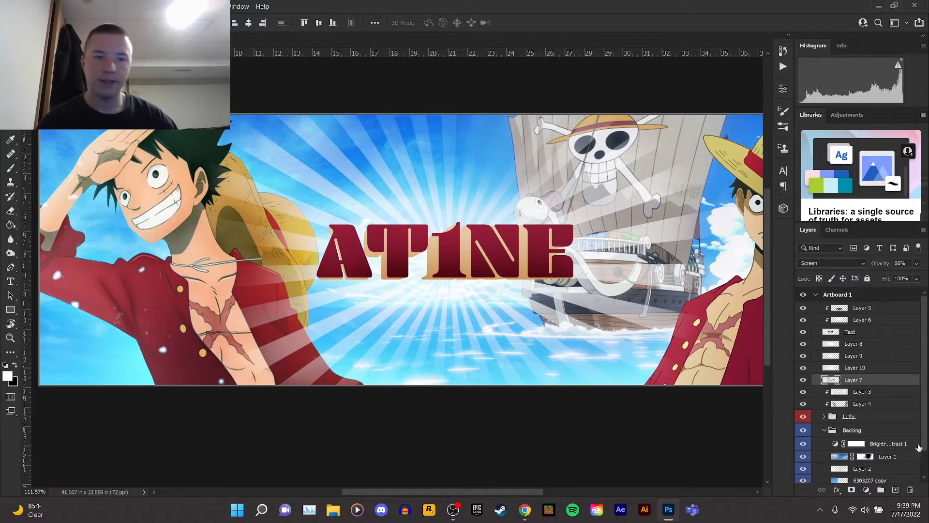
Erase parts of Layer 7's light over the left Luffy's chest, the lower centre and the upper sky.
click(9, 210)
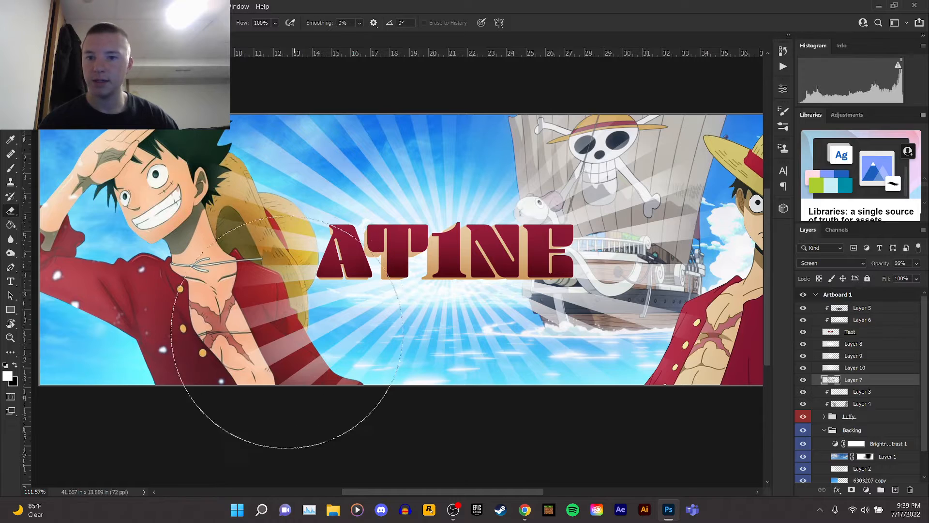
mouse_move(270, 353)
mouse_down()
mouse_move(294, 384)
mouse_move(364, 407)
mouse_up()
mouse_move(455, 157)
mouse_down()
mouse_move(431, 124)
mouse_move(351, 108)
mouse_move(513, 202)
mouse_move(508, 384)
mouse_move(529, 394)
mouse_up()
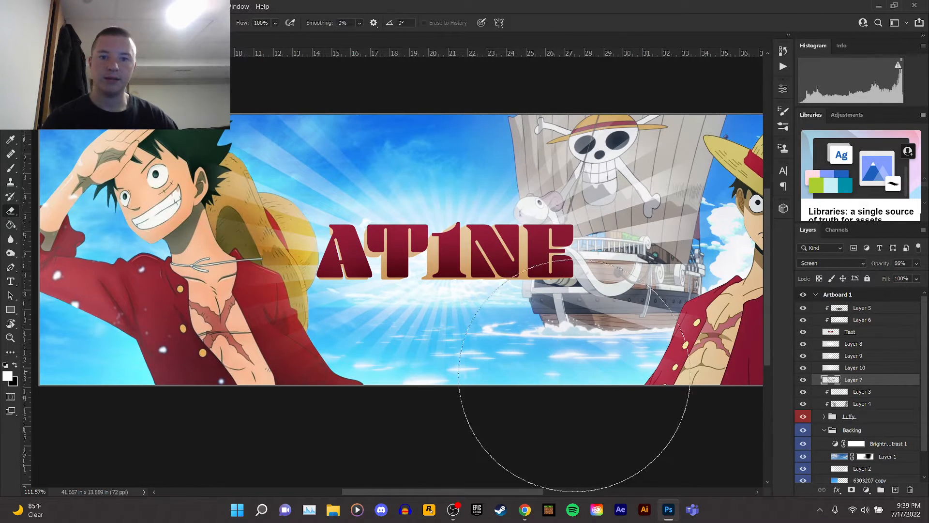
drag(659, 132, 571, 73)
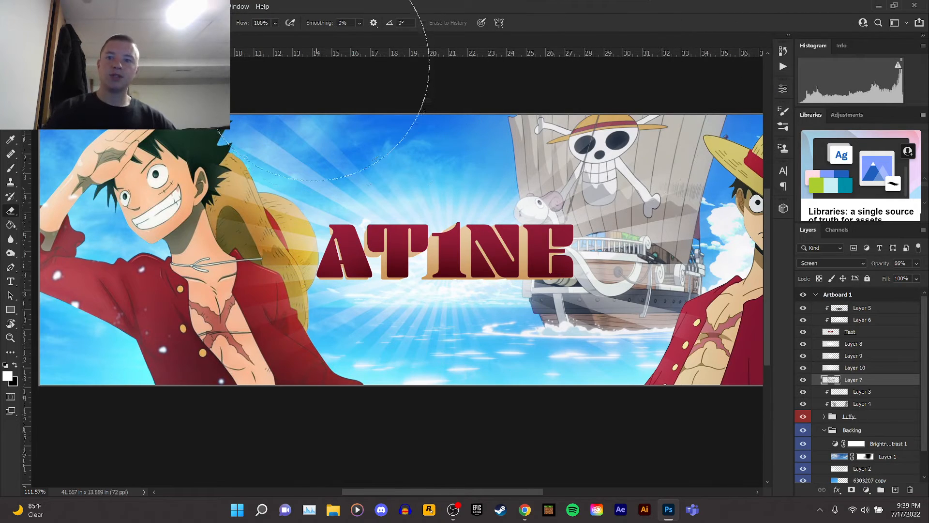
Lower Layer 7's opacity to 33%.
key(v)
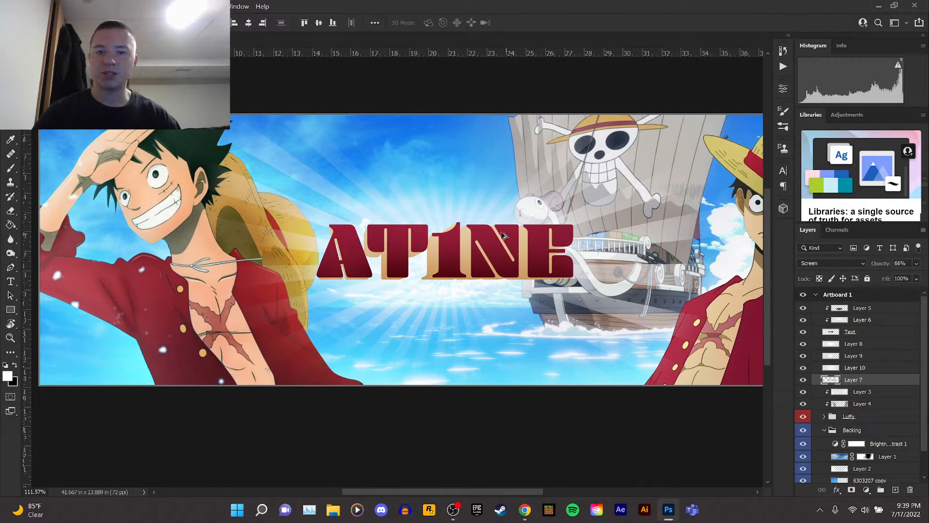
scroll(503, 235, down, 3)
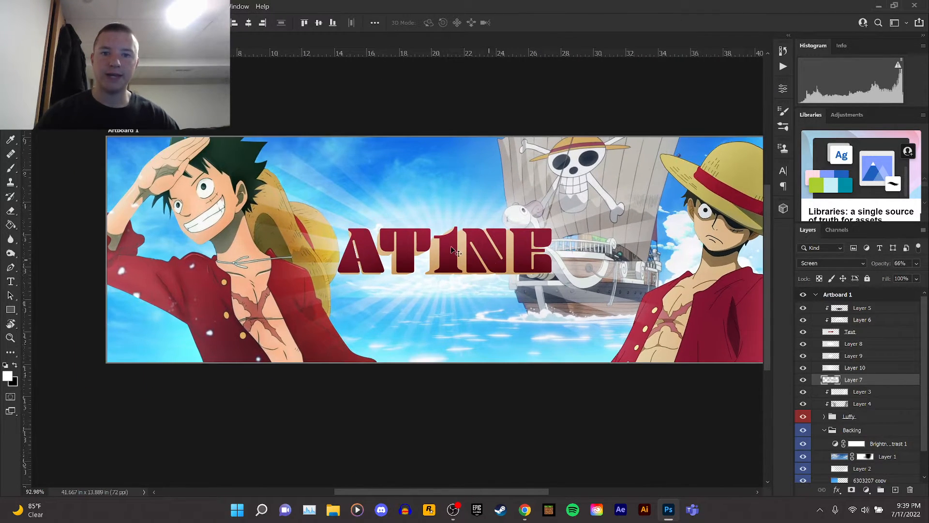
scroll(693, 290, up, 1)
click(915, 278)
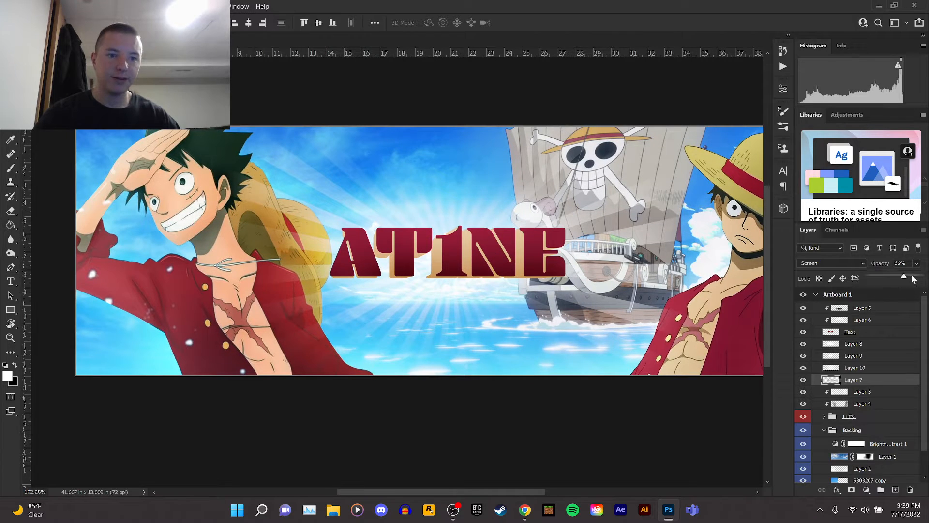
drag(895, 279, 891, 278)
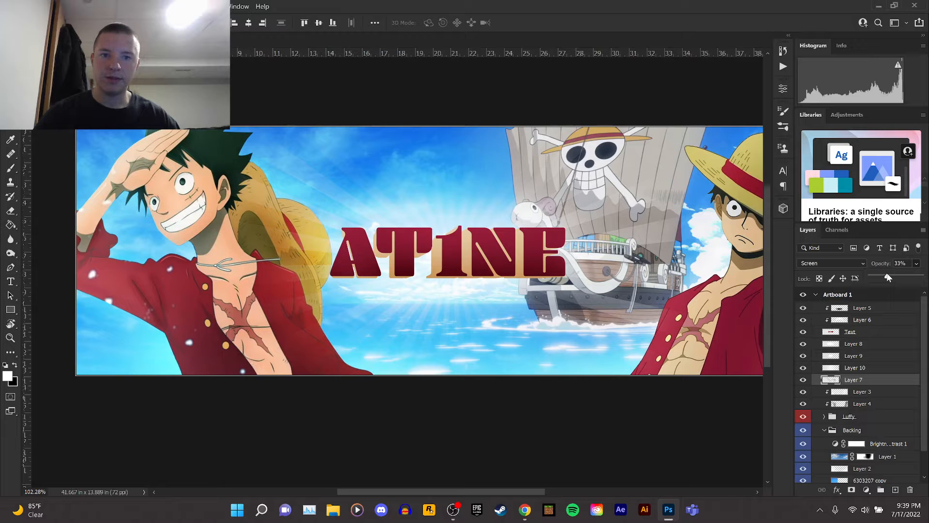
Review the whole banner composition at different zoom levels.
click(870, 381)
scroll(534, 257, down, 3)
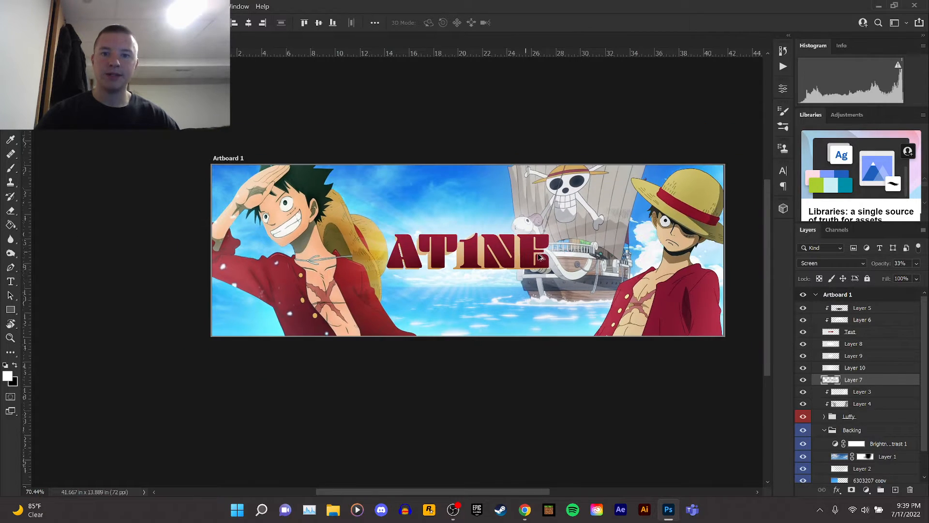
scroll(551, 255, up, 1)
drag(516, 491, 541, 491)
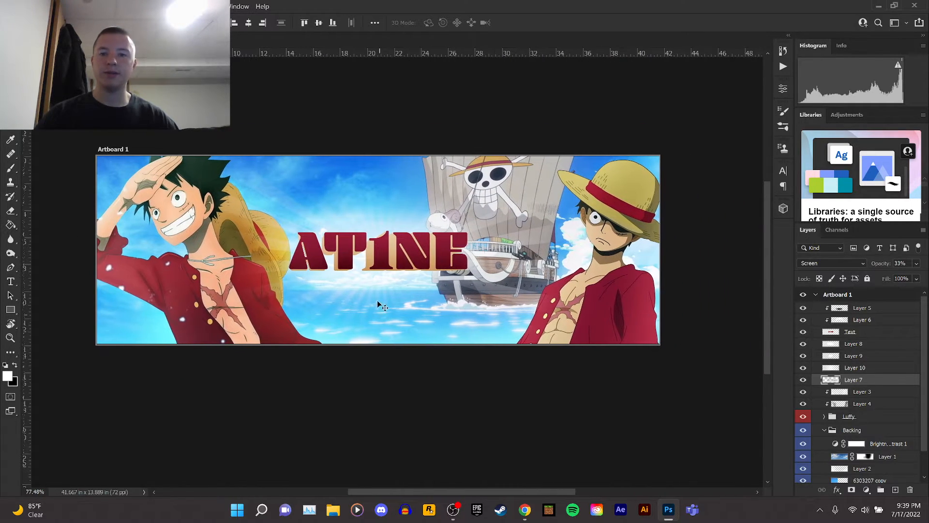
drag(366, 290, 383, 272)
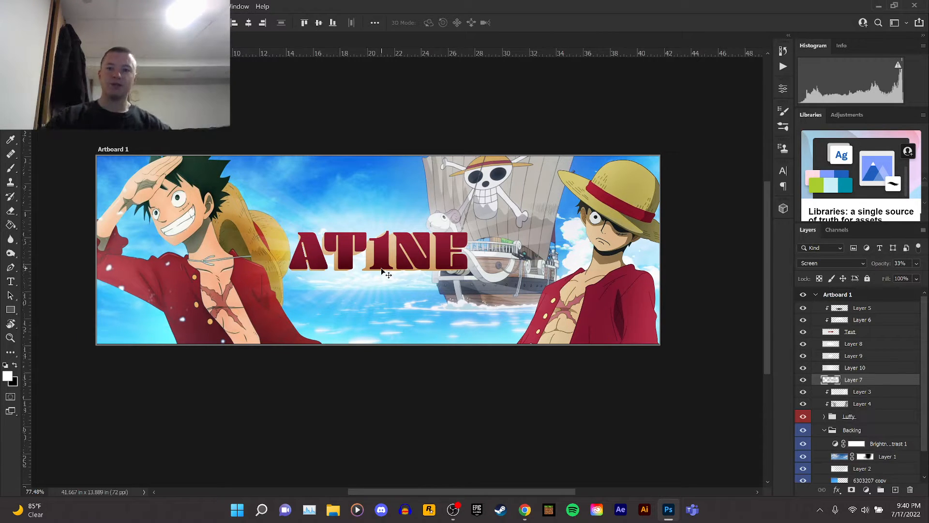
scroll(335, 245, up, 1)
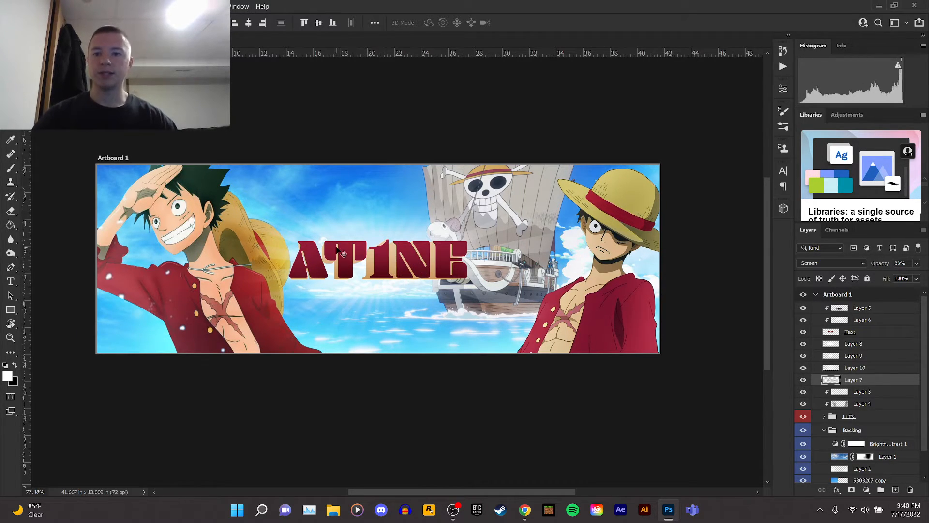
scroll(338, 252, down, 1)
scroll(338, 252, up, 1)
scroll(231, 246, up, 1)
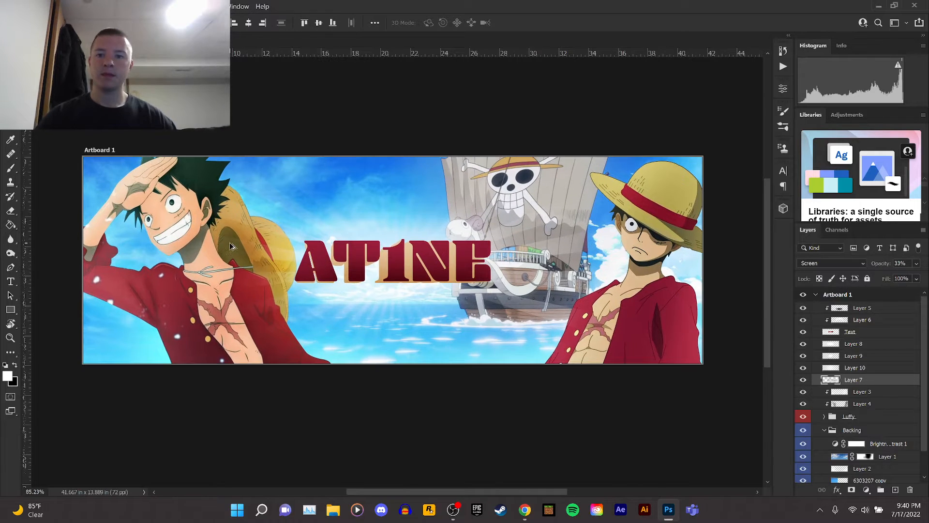
Switch to the browser and run an image search for dot pattern.
mouse_move(526, 508)
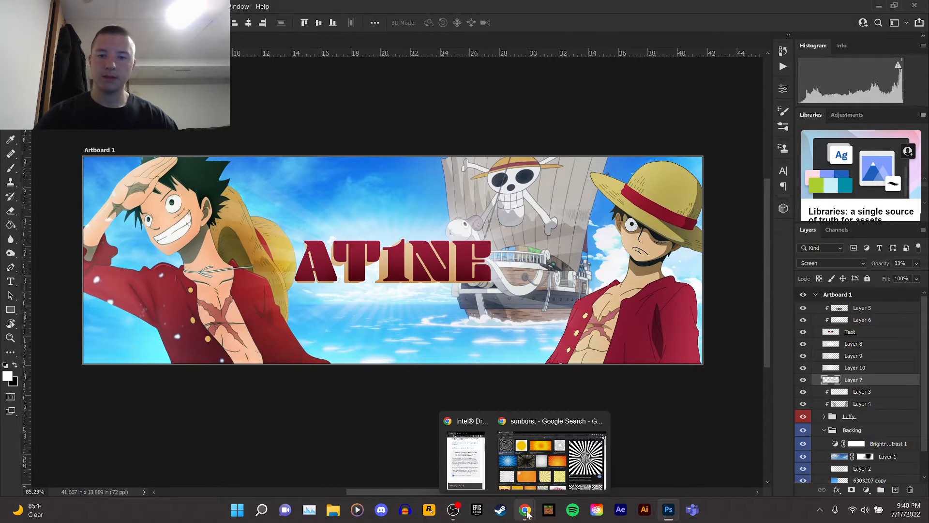
click(535, 468)
click(154, 53)
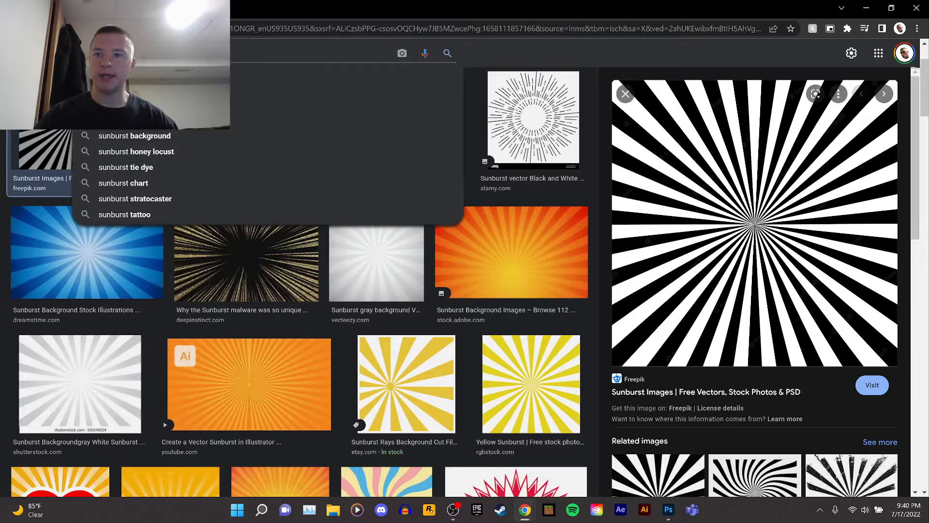
text(dot pattern)
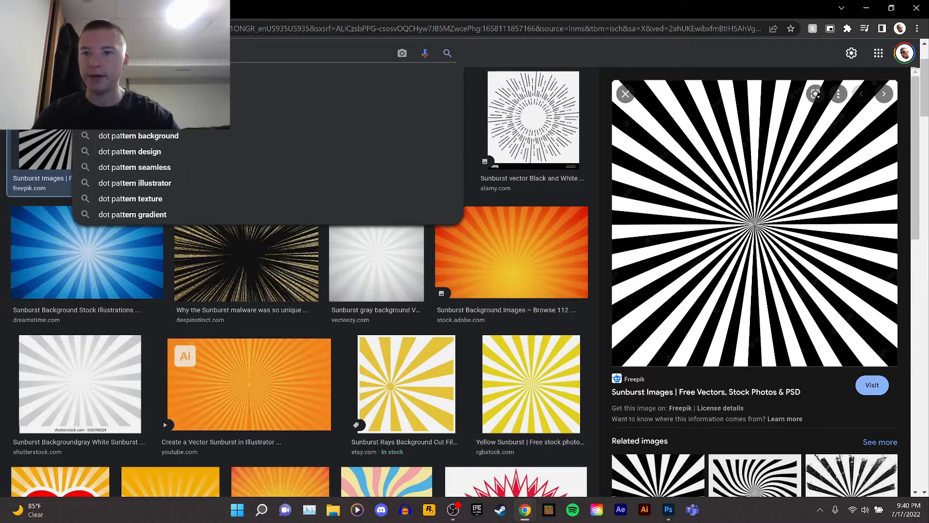
key(Return)
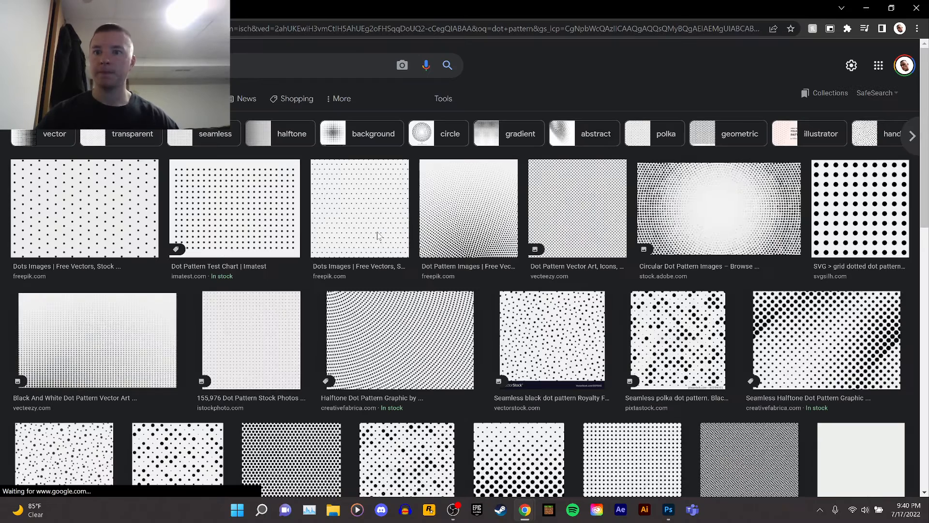
Open the Halftone Dot Pattern image in a new tab, copy it, and return to Photoshop.
scroll(75, 206, down, 1)
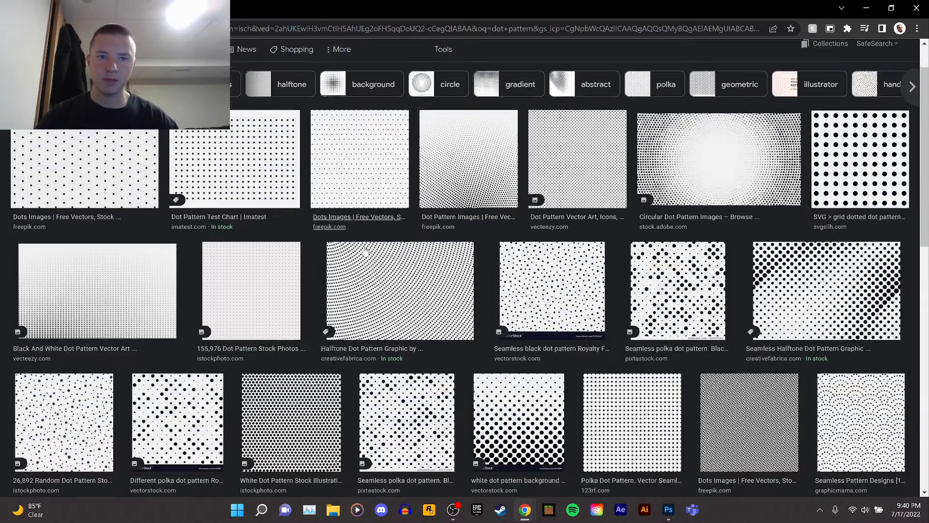
click(387, 277)
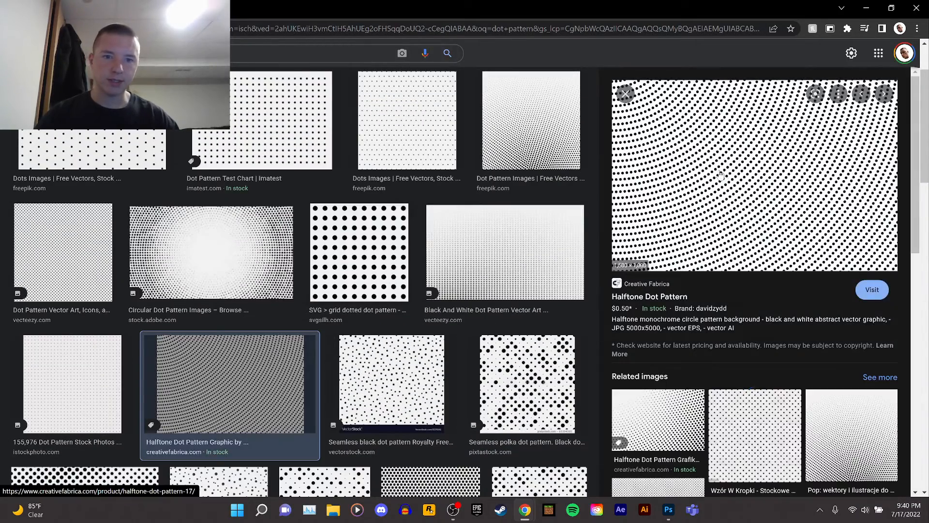
right_click(717, 157)
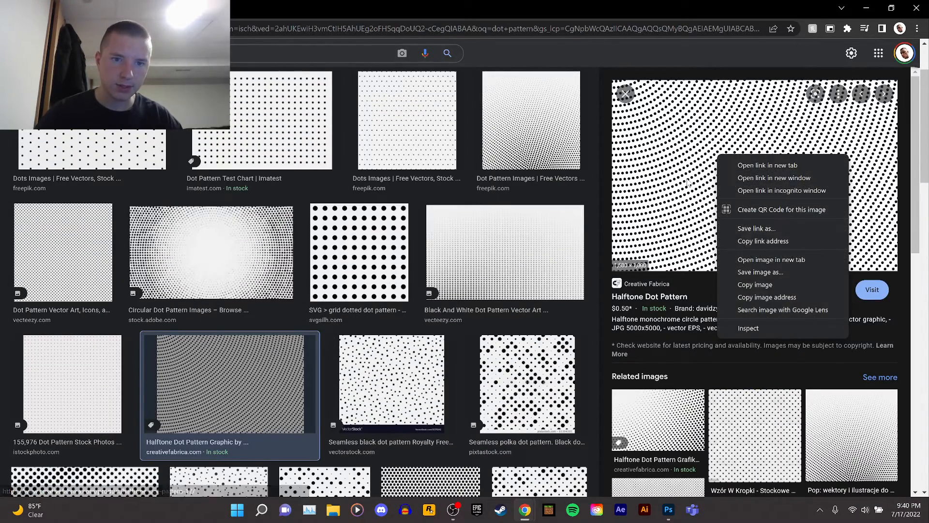
click(768, 262)
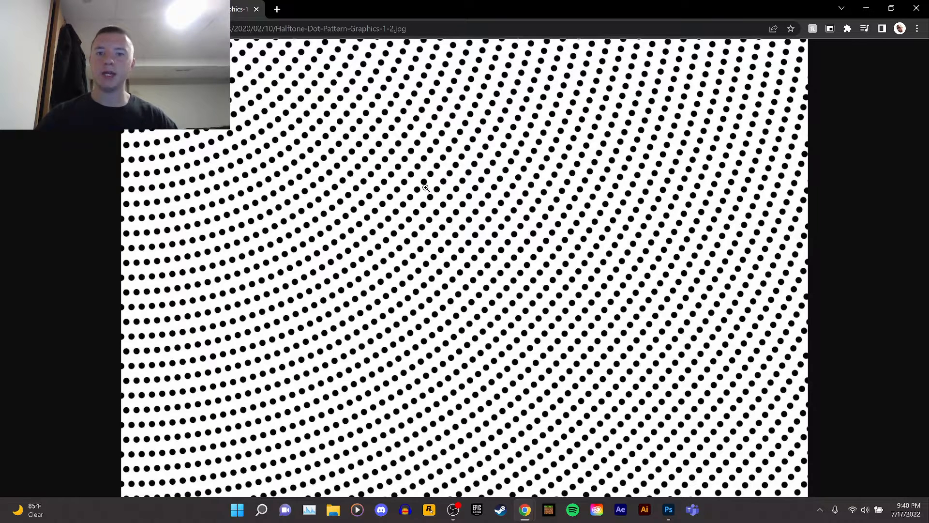
right_click(425, 188)
click(445, 237)
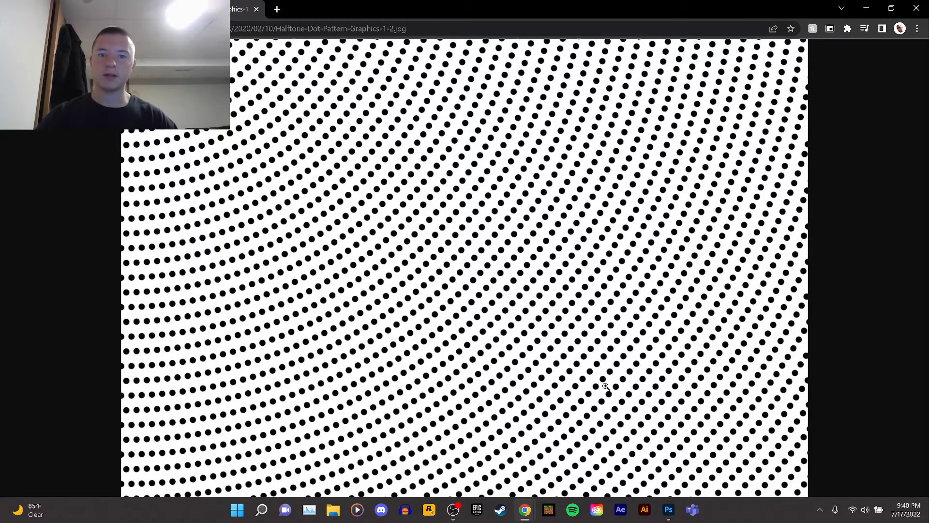
click(668, 509)
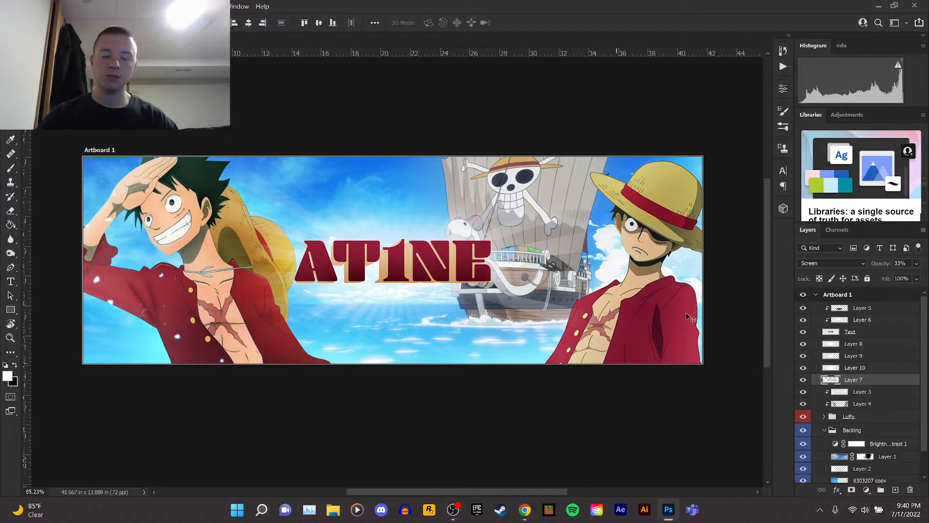
Group the title text layers into a new layer group.
shift+click(864, 312)
click(881, 490)
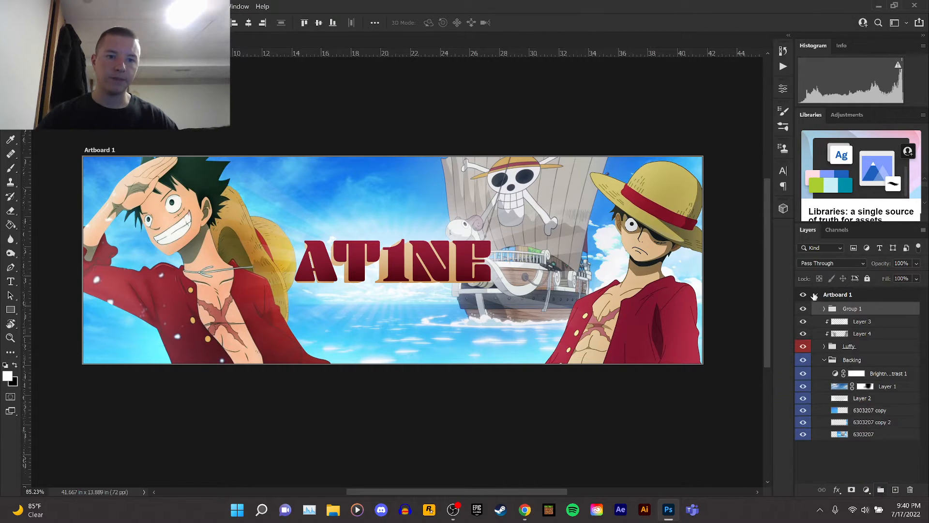
click(803, 308)
click(802, 308)
Color-code the new group red and rename it Text.
right_click(874, 310)
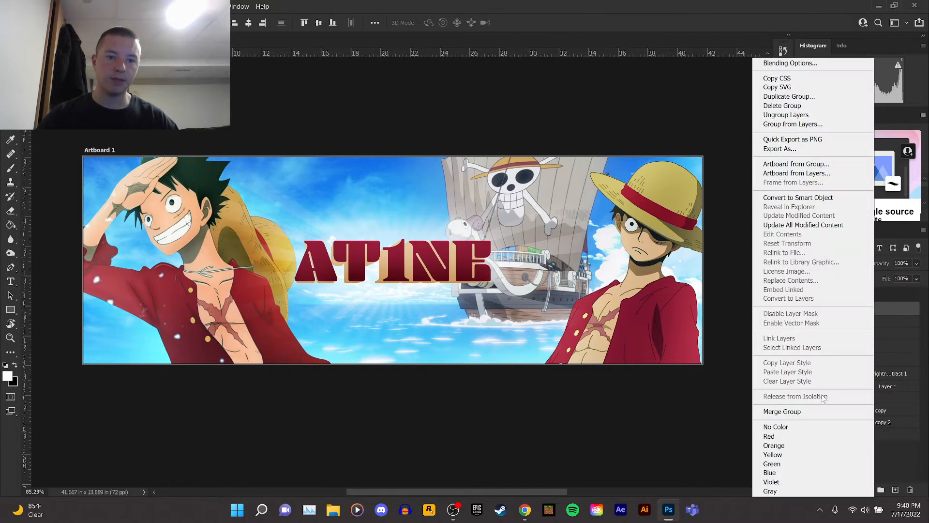
click(774, 436)
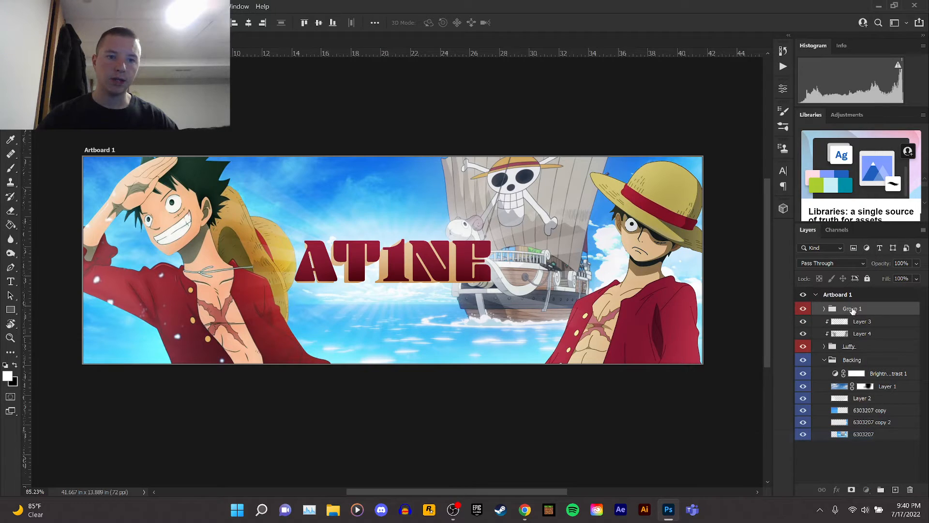
double_click(853, 310)
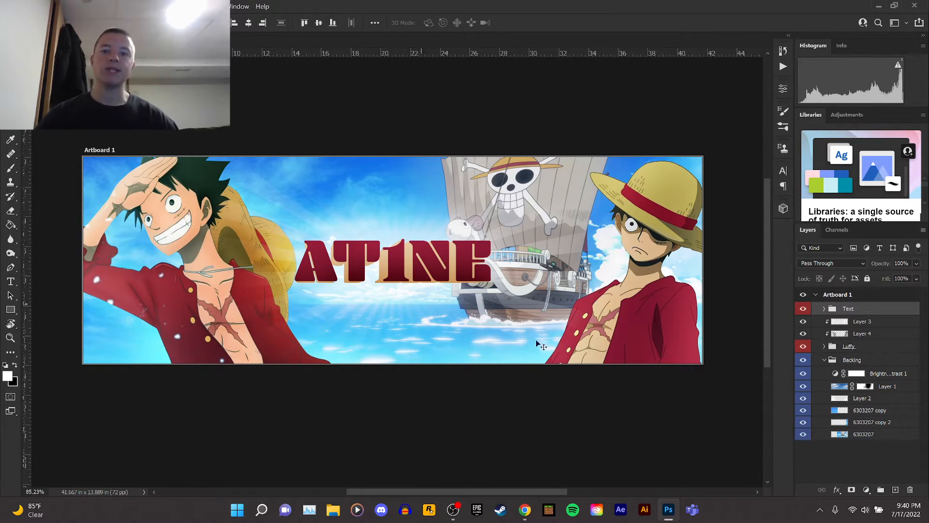
Create a new layer above Layer 3 and paste the halftone dot pattern into it.
click(855, 323)
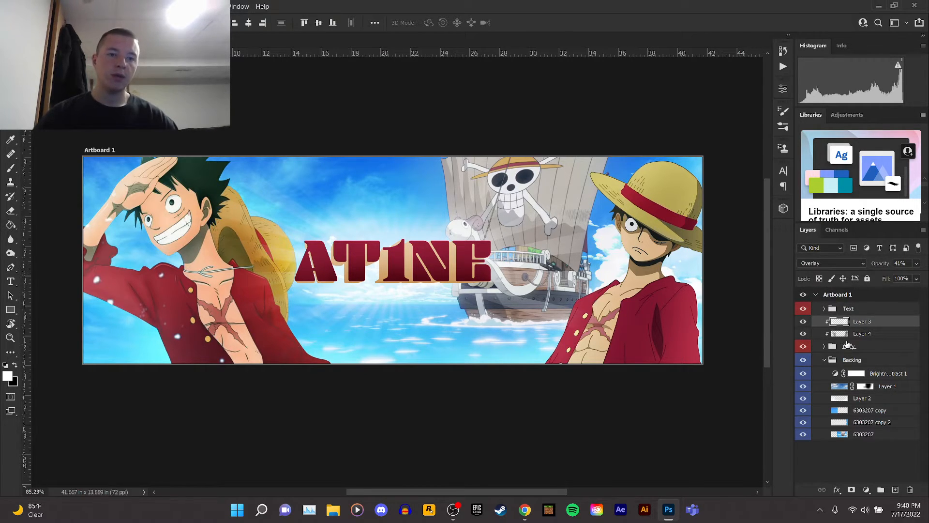
click(802, 308)
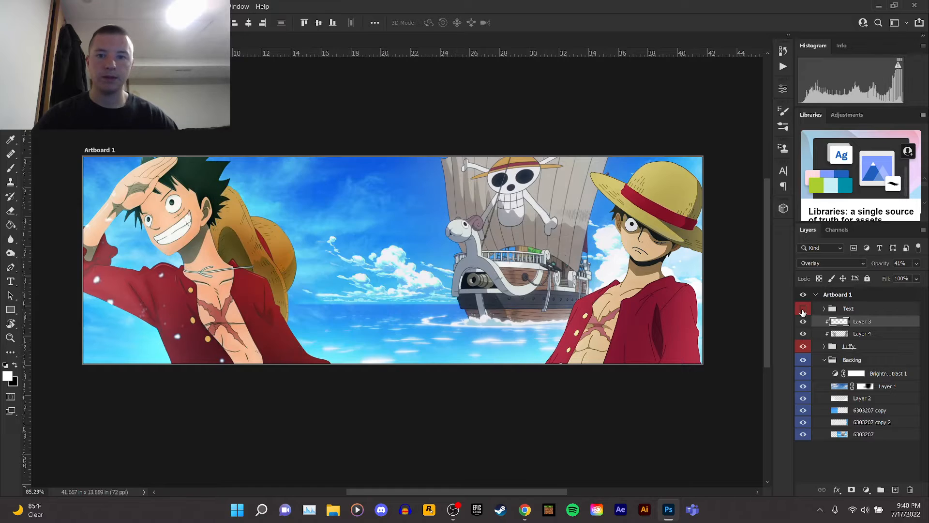
click(803, 308)
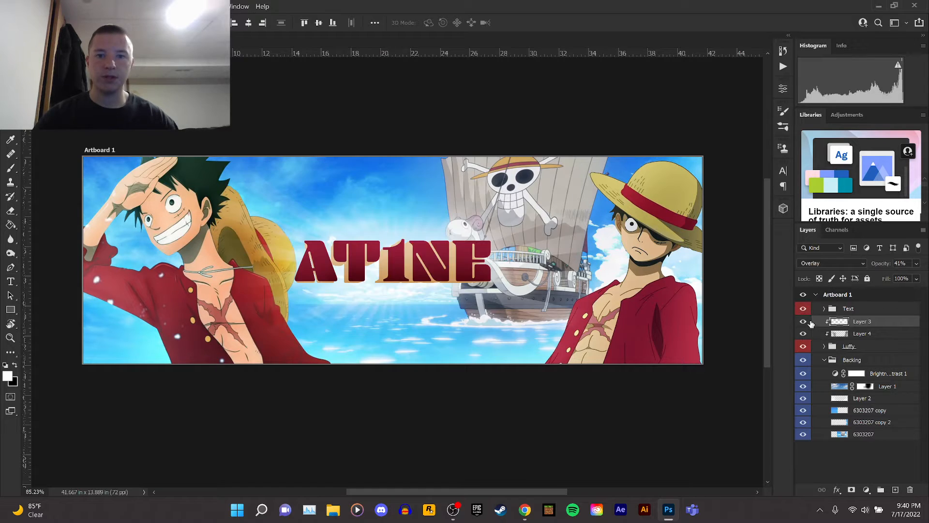
click(895, 489)
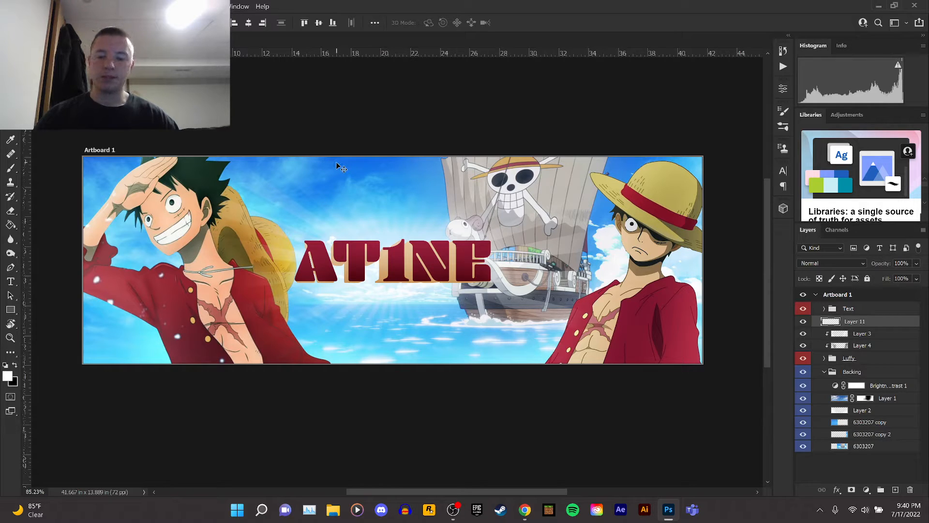
key(ctrl+v)
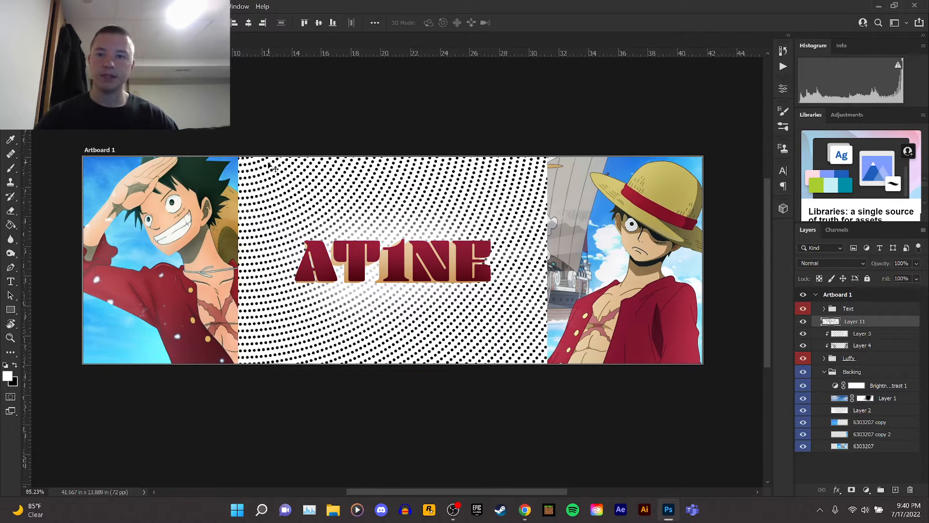
Lock all properties of the Text group so it cannot be moved.
drag(248, 167, 193, 162)
key(ctrl+z)
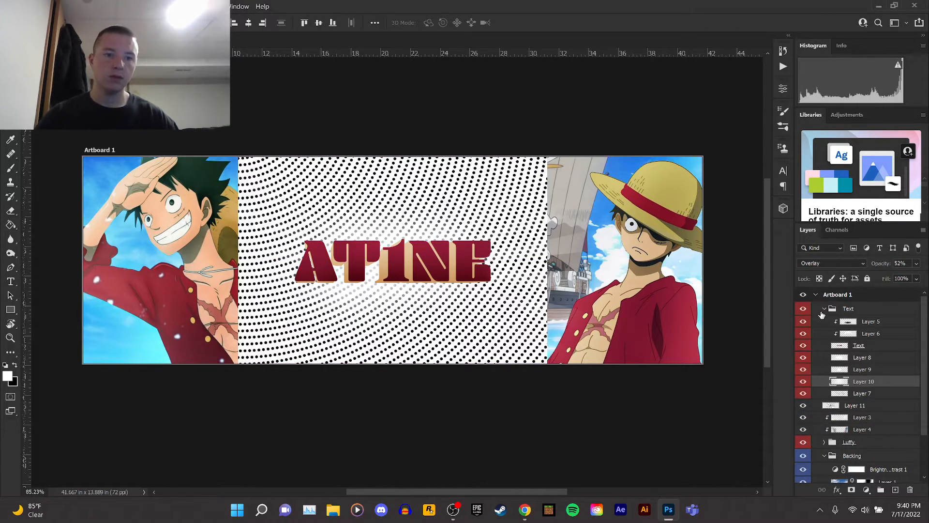
click(824, 309)
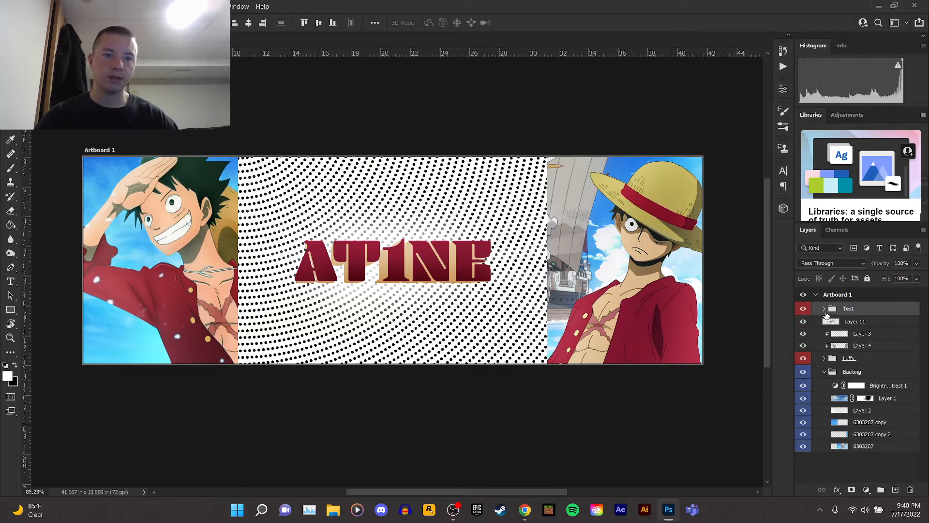
click(866, 278)
Move the dot pattern to cover the banner's left half and set its blend mode to Multiply.
click(482, 209)
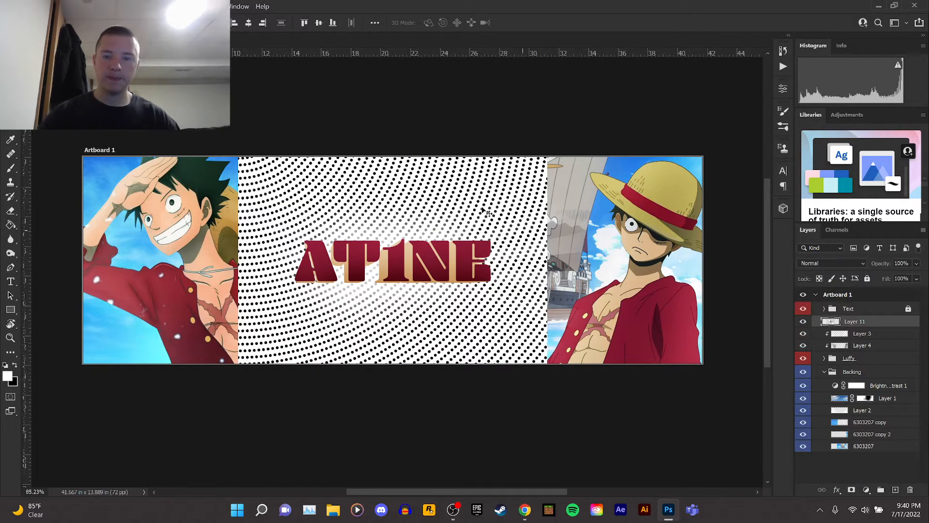
drag(482, 209, 296, 190)
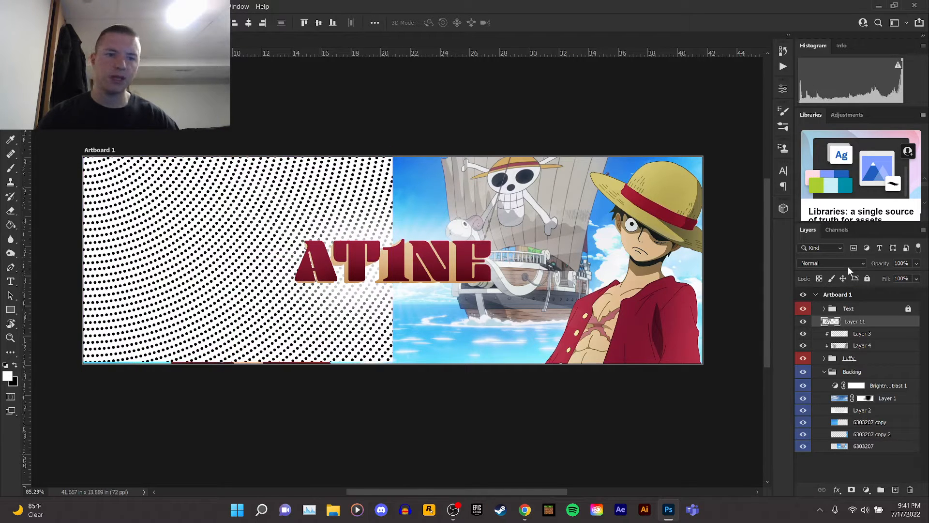
click(848, 267)
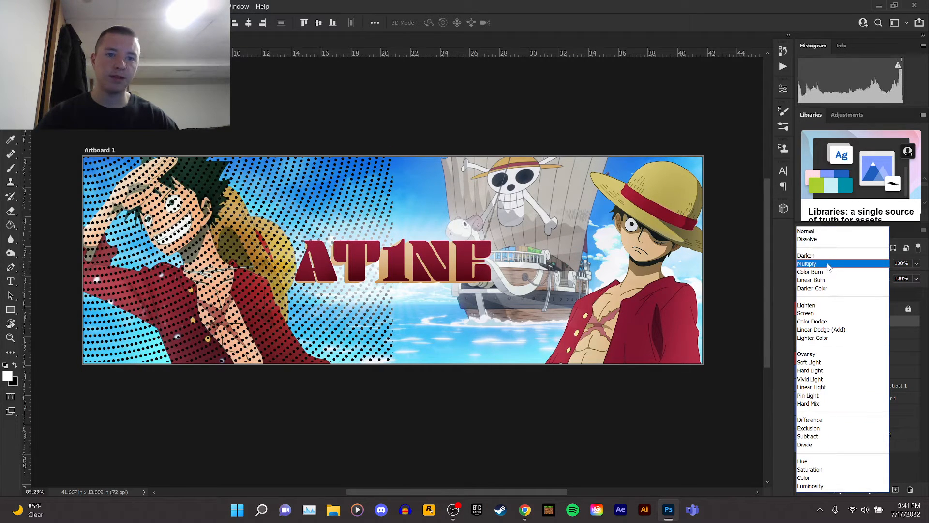
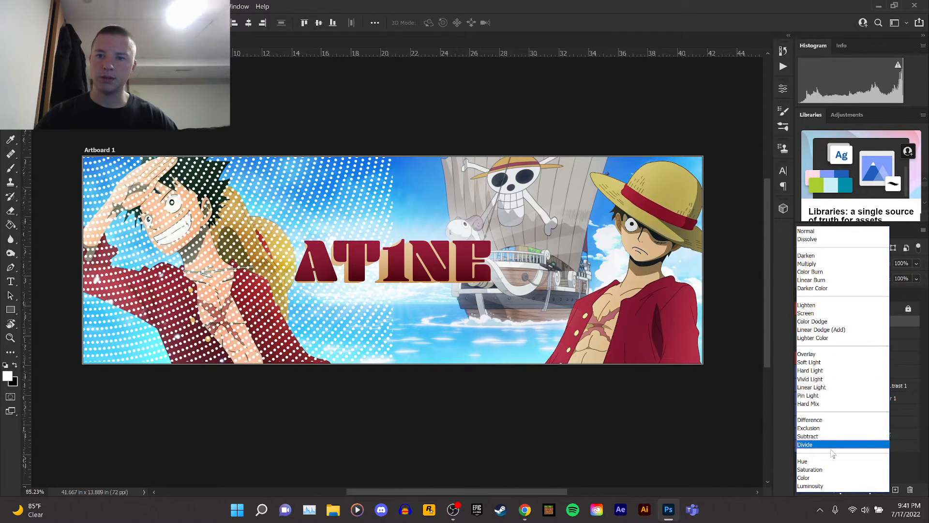
Keep the dot pattern's blend mode at Multiply and lower its opacity to 21%.
key(Down)
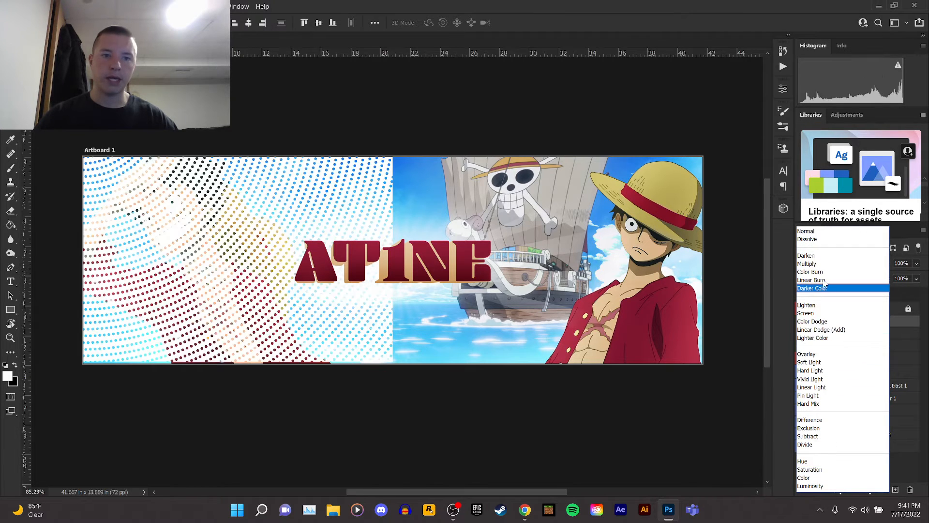
click(818, 263)
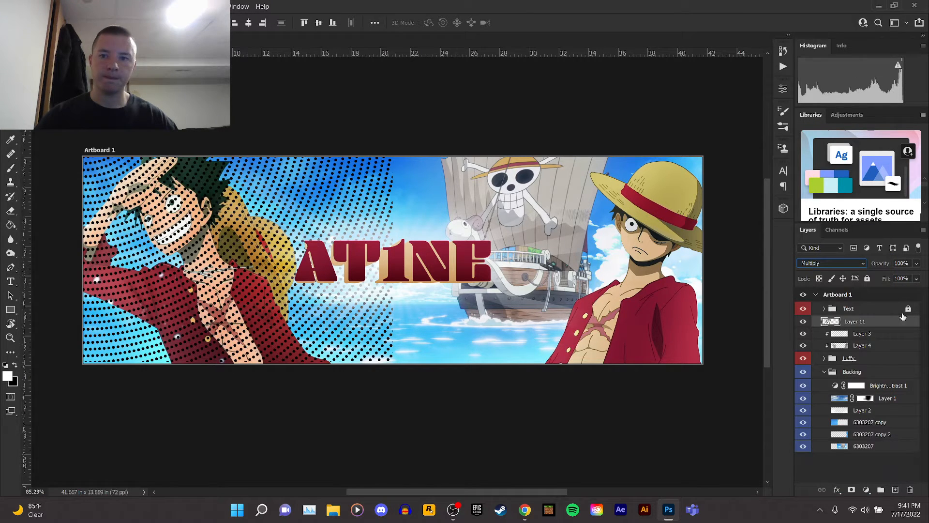
click(917, 263)
drag(889, 279, 884, 274)
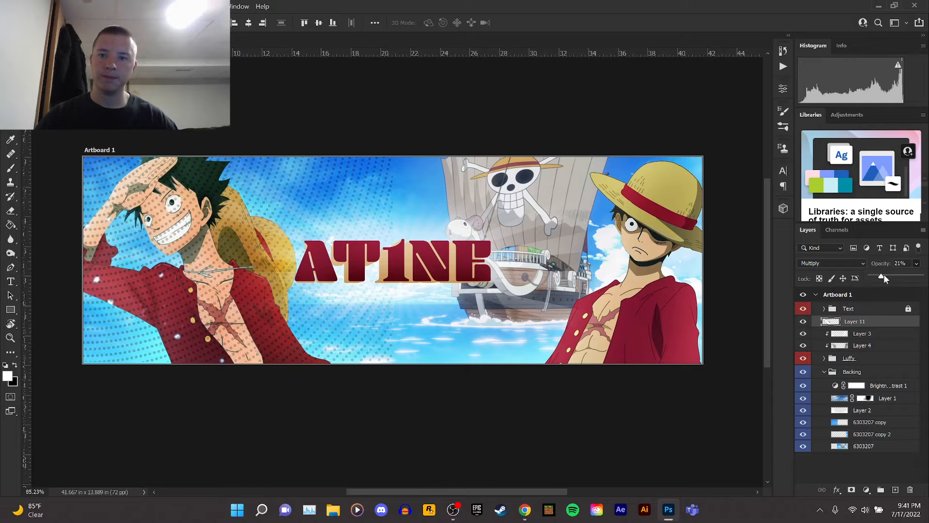
Try the dot pattern layer beneath the Luffy group and back above Layer 3, then delete the dot pattern layer.
click(859, 320)
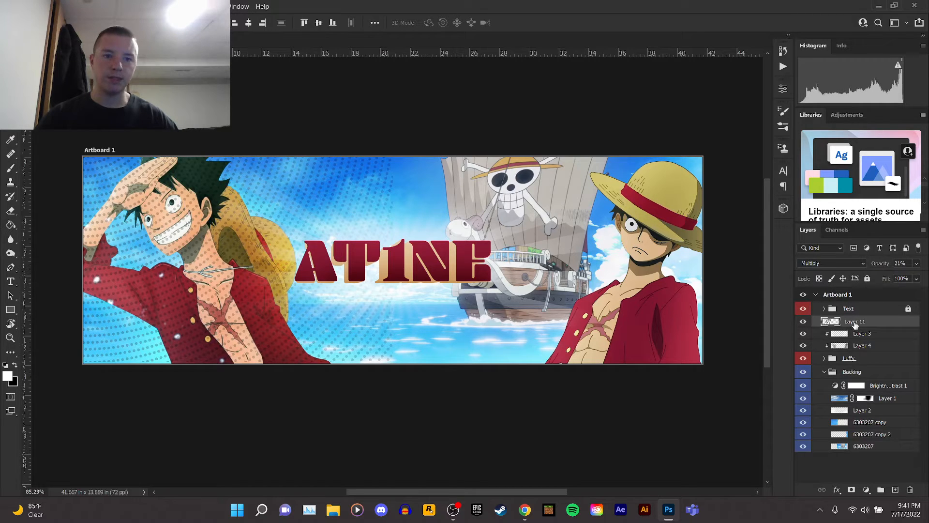
drag(854, 326, 830, 380)
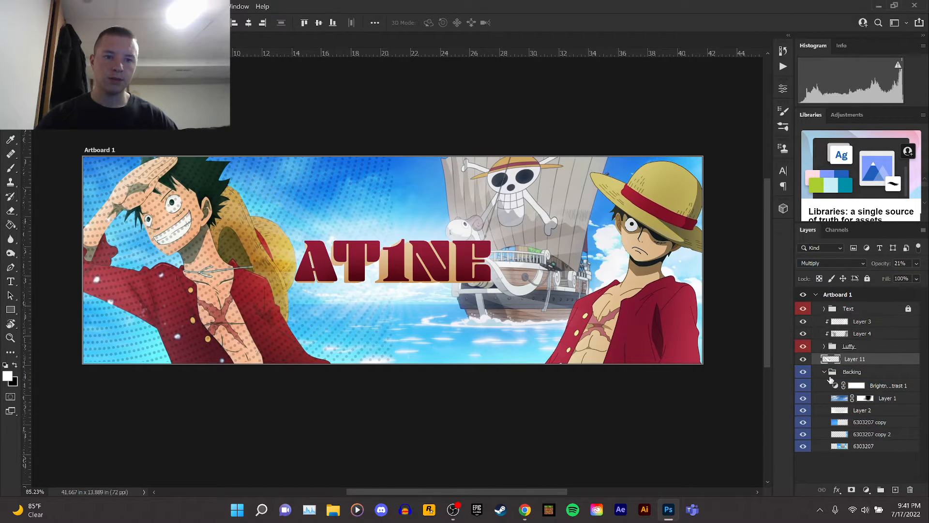
click(825, 372)
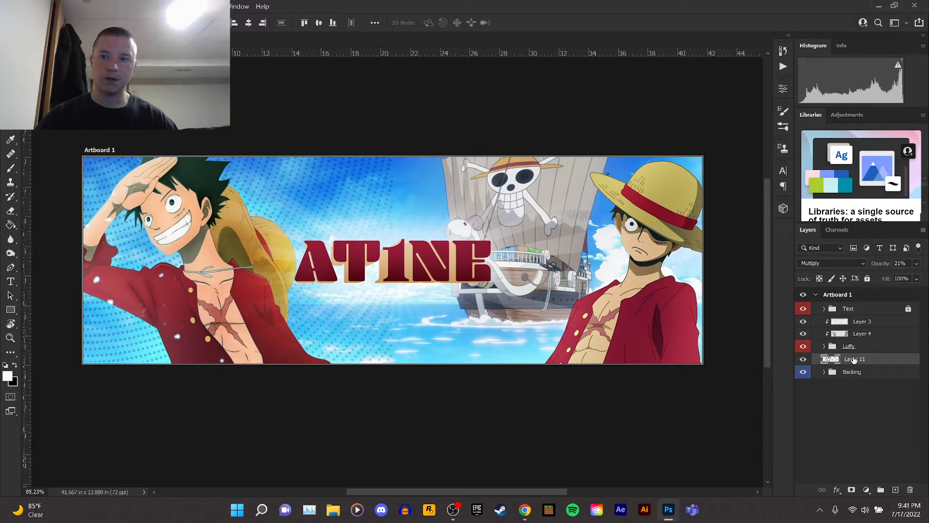
drag(854, 360, 858, 324)
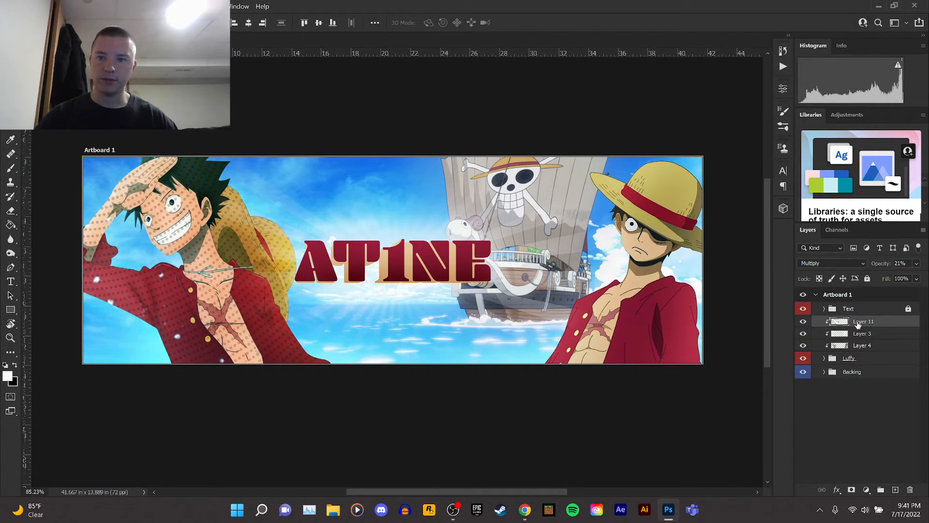
click(910, 489)
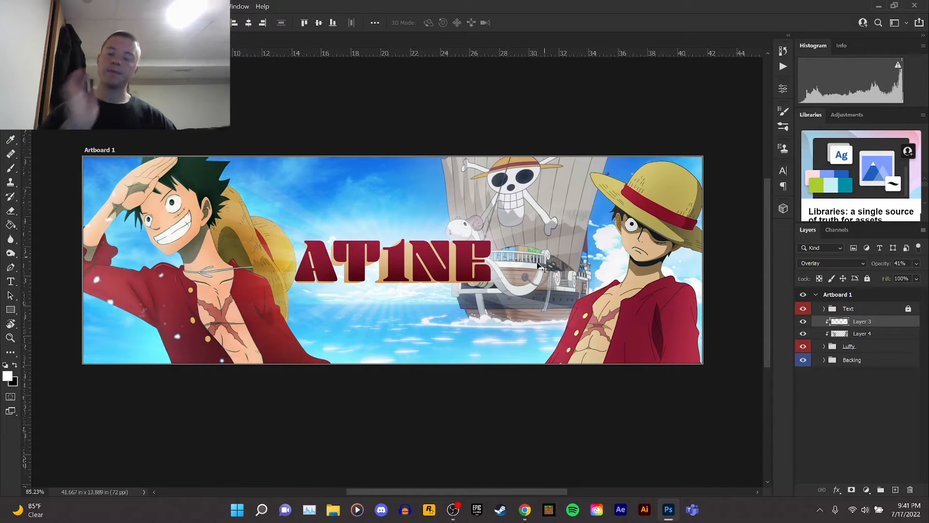
Switch to the browser and search Google Images for dust.
mouse_move(534, 517)
click(532, 459)
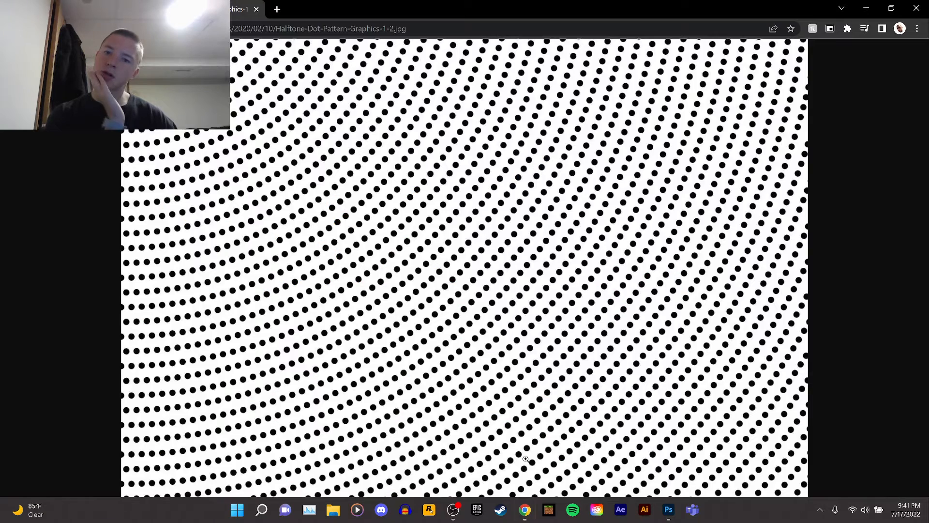
key(ctrl+l)
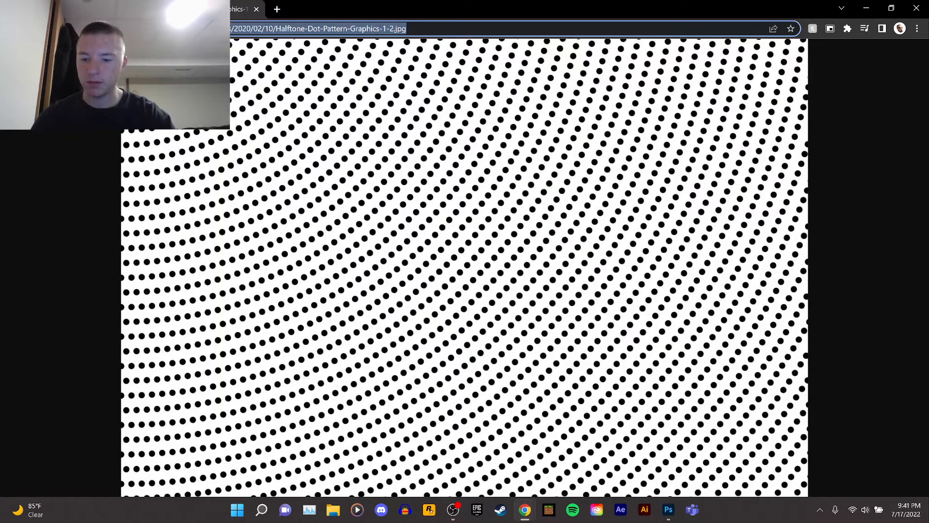
text(dust)
key(Return)
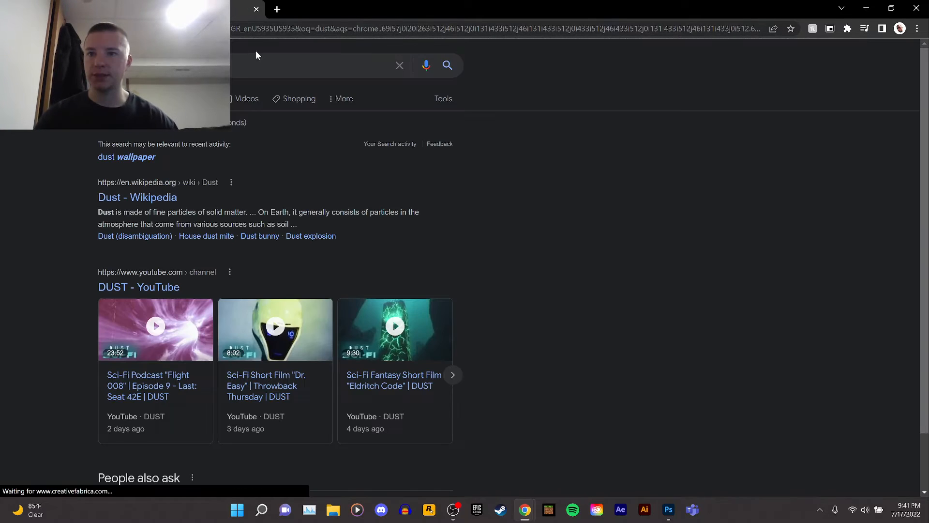
click(208, 99)
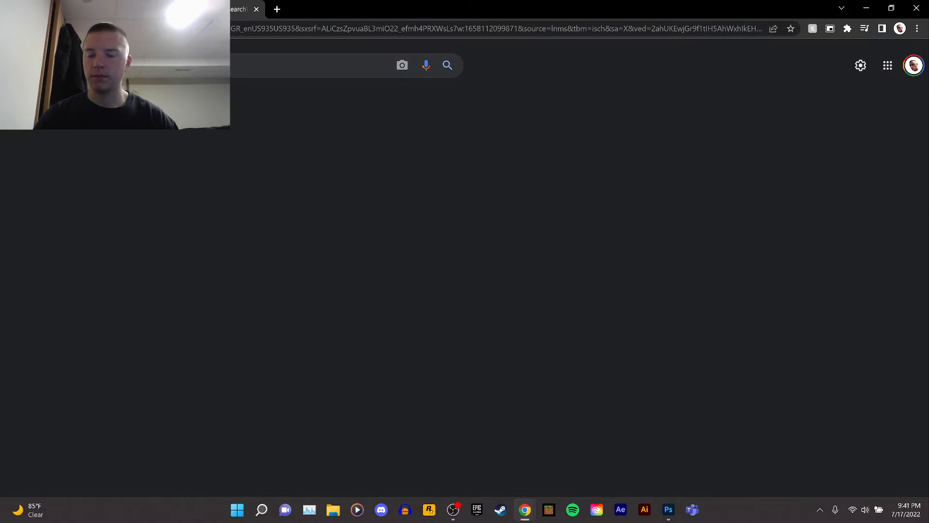
scroll(499, 296, down, 7)
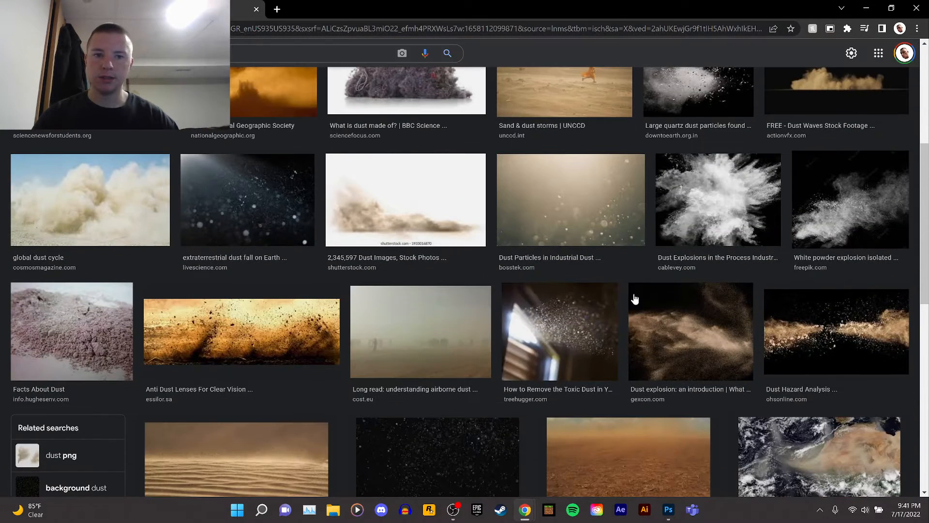
Open the white powder explosion image in a new tab to inspect it, then close that tab.
click(854, 215)
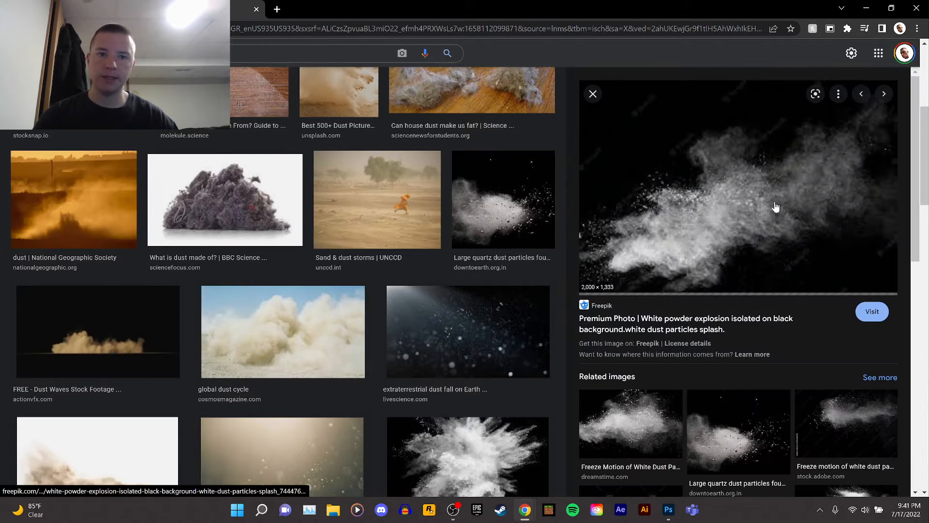
right_click(750, 199)
click(804, 301)
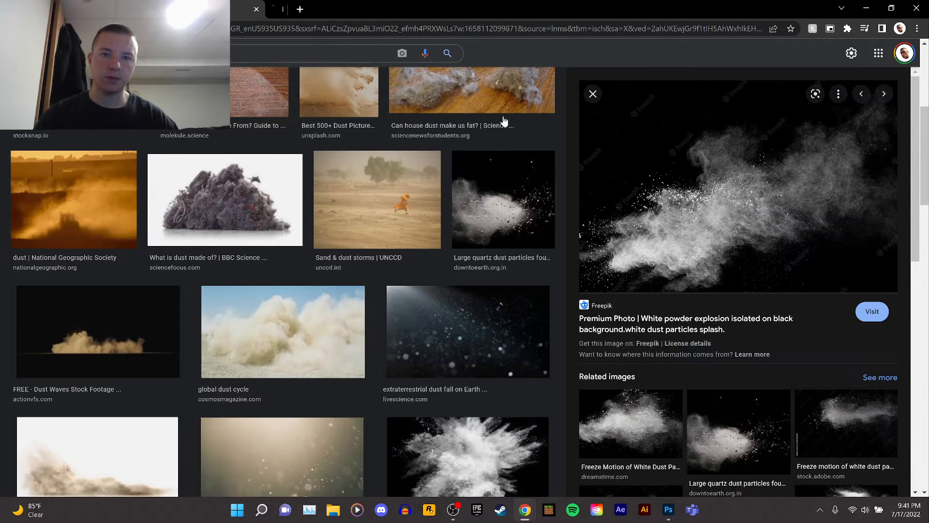
click(290, 9)
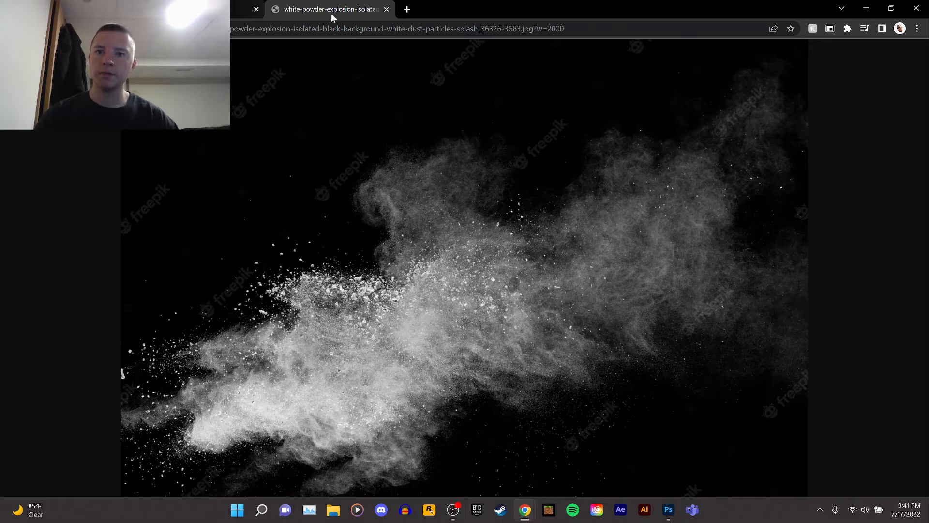
click(387, 9)
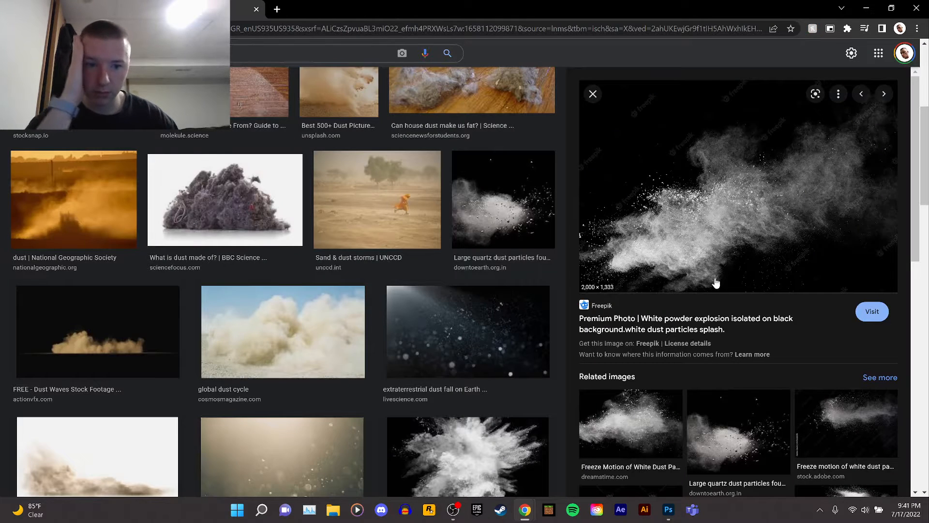
Copy the large quartz dust particles image and paste it into the banner above Layer 3.
click(762, 402)
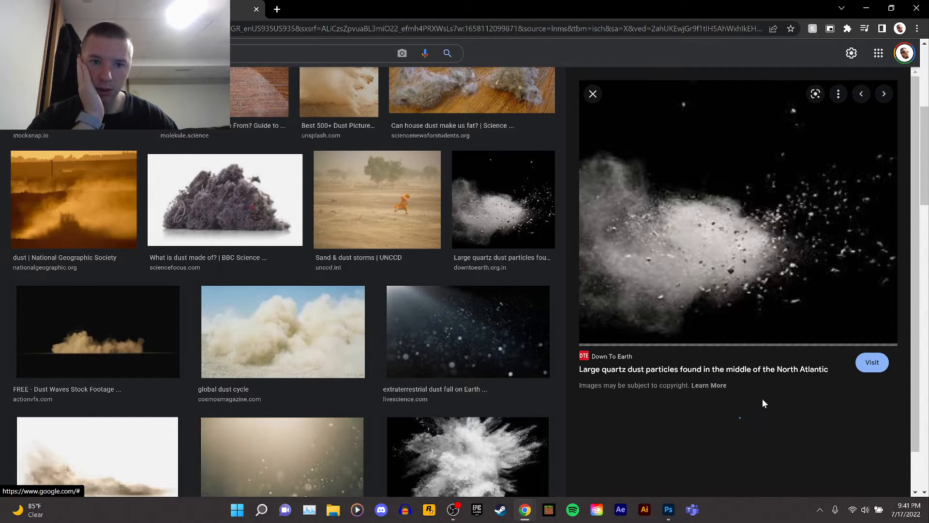
right_click(724, 212)
click(766, 336)
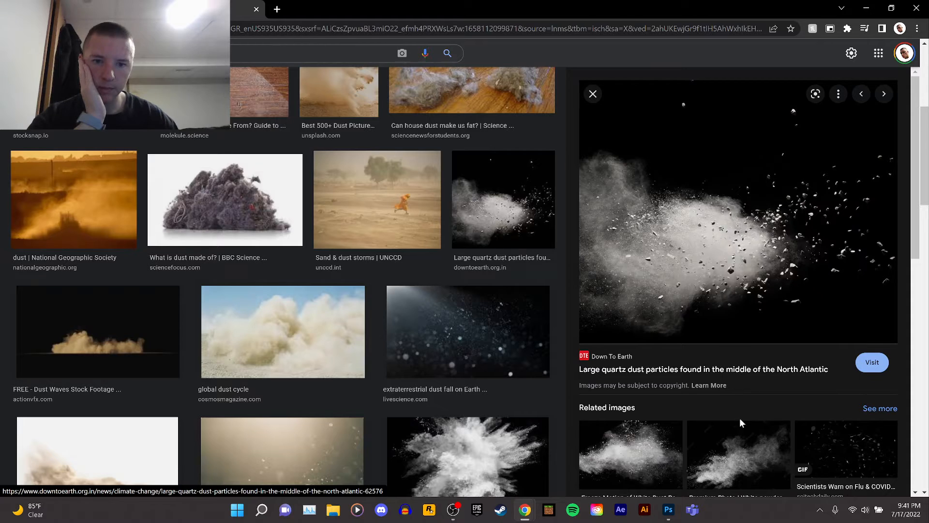
click(668, 509)
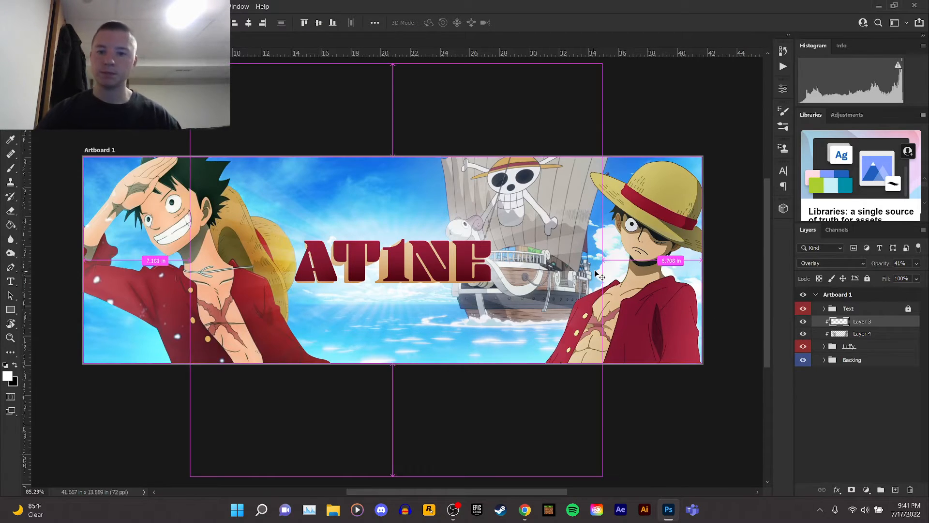
key(ctrl+v)
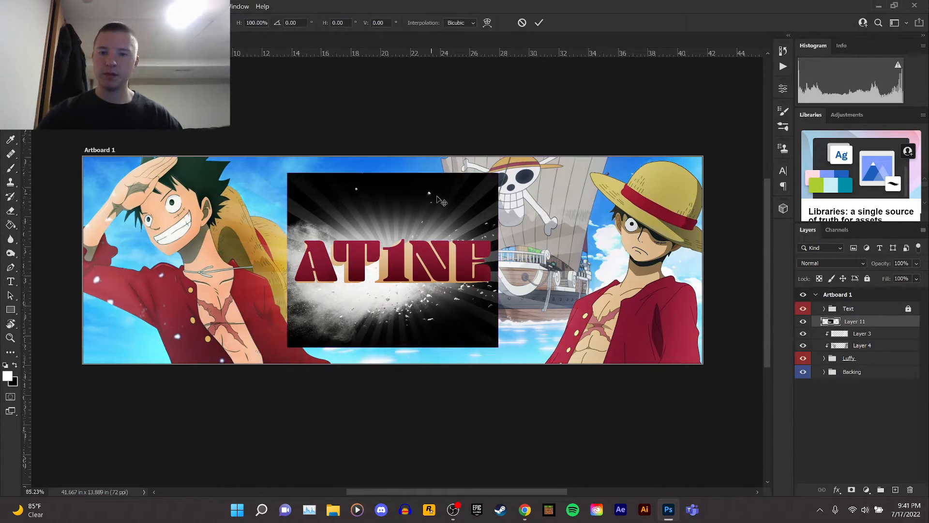
Scale up, rotate and position the dust image over the banner's lower-left corner.
key(ctrl+t)
drag(501, 170, 278, 272)
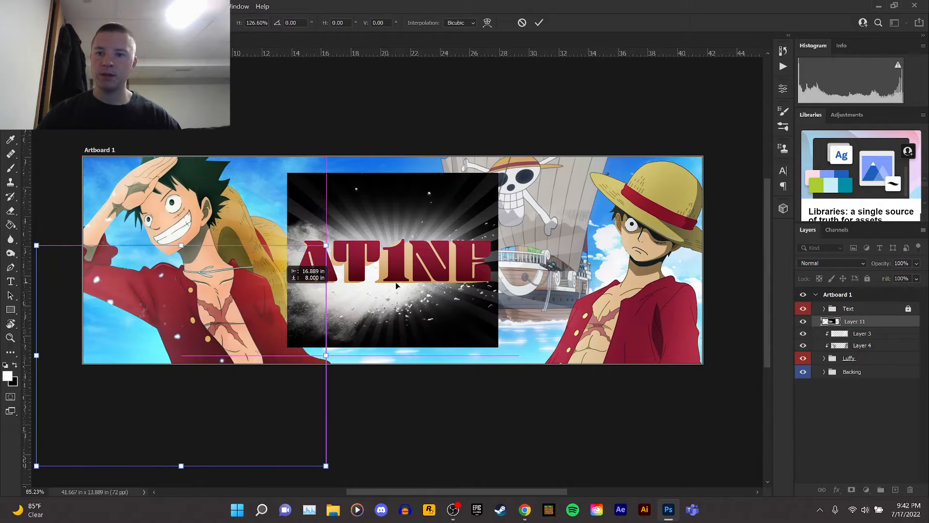
drag(421, 260, 395, 214)
drag(271, 284, 280, 275)
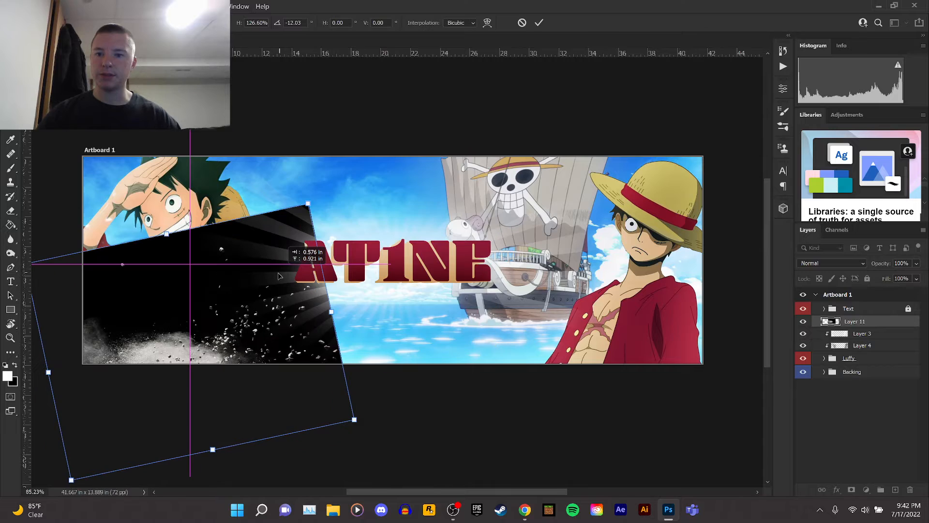
right_click(281, 276)
click(300, 70)
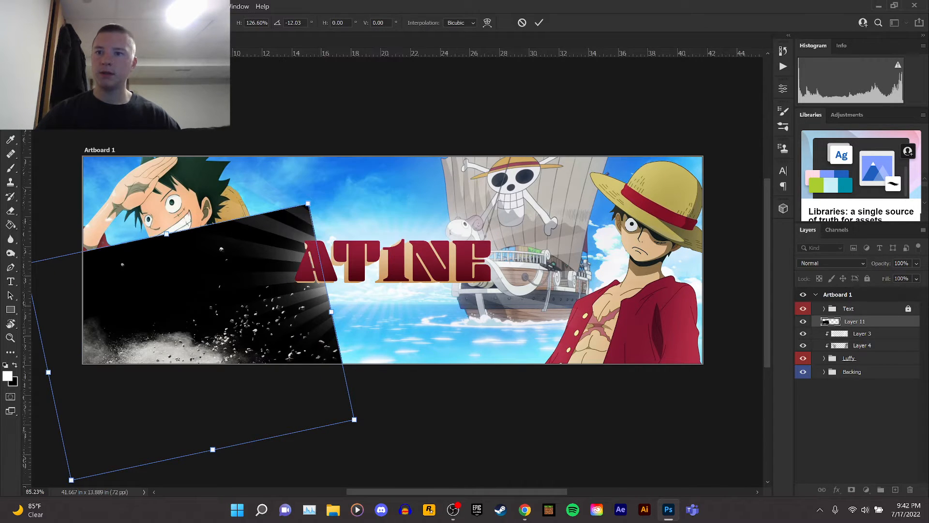
key(Return)
Set the dust layer's blend mode to Screen and nudge it up over the left Luffy's lower body.
click(841, 264)
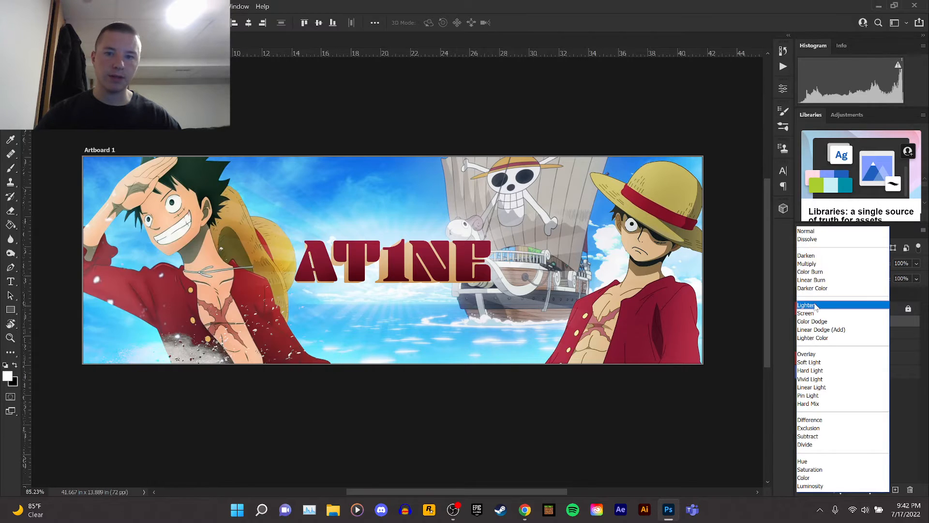
click(816, 315)
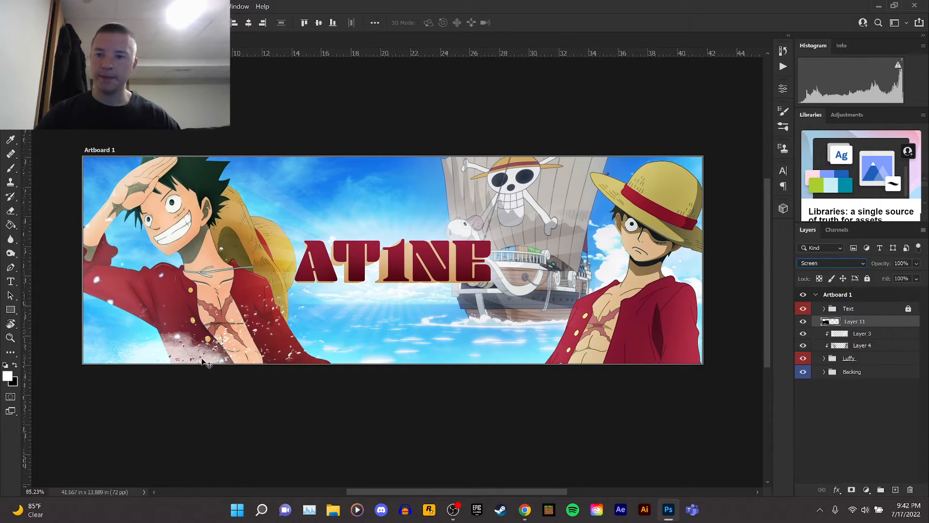
drag(202, 361, 215, 339)
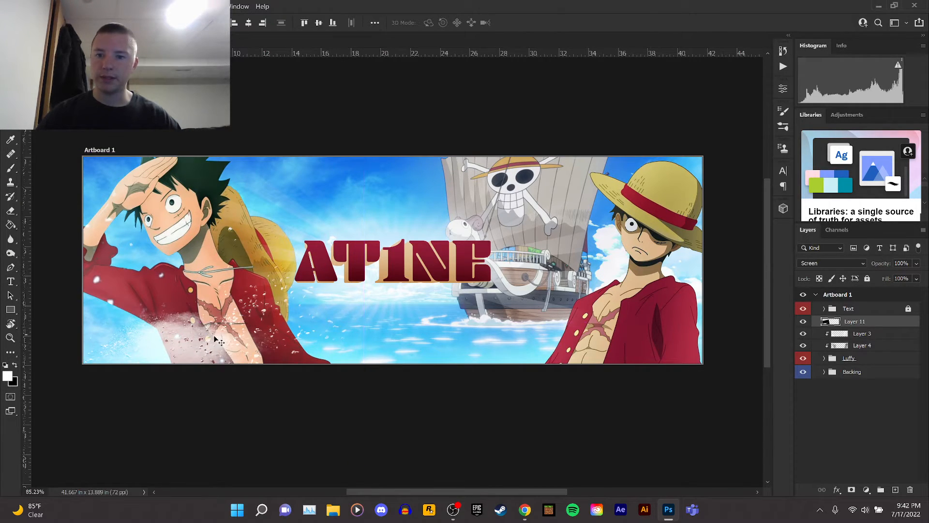
Erase part of the dust over the left Luffy's chest with a Soft Round eraser.
click(11, 211)
click(156, 271)
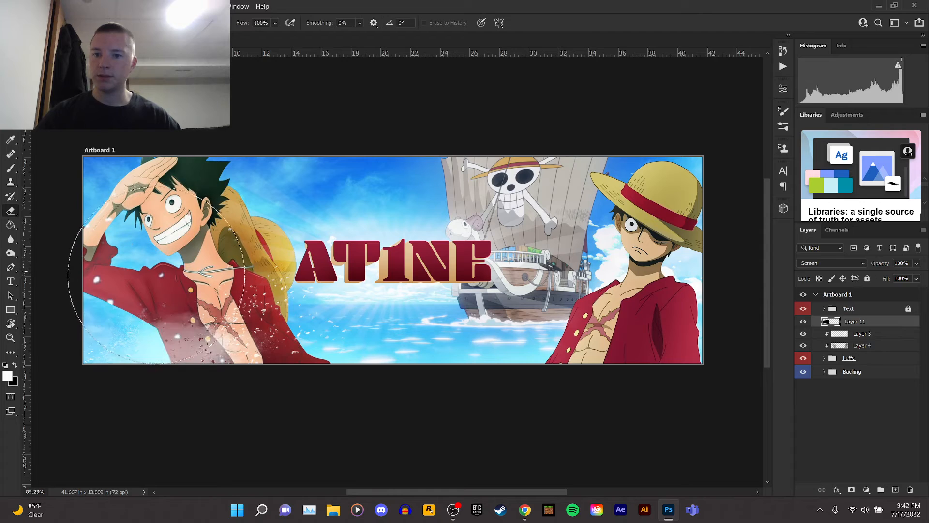
key(ctrl+z)
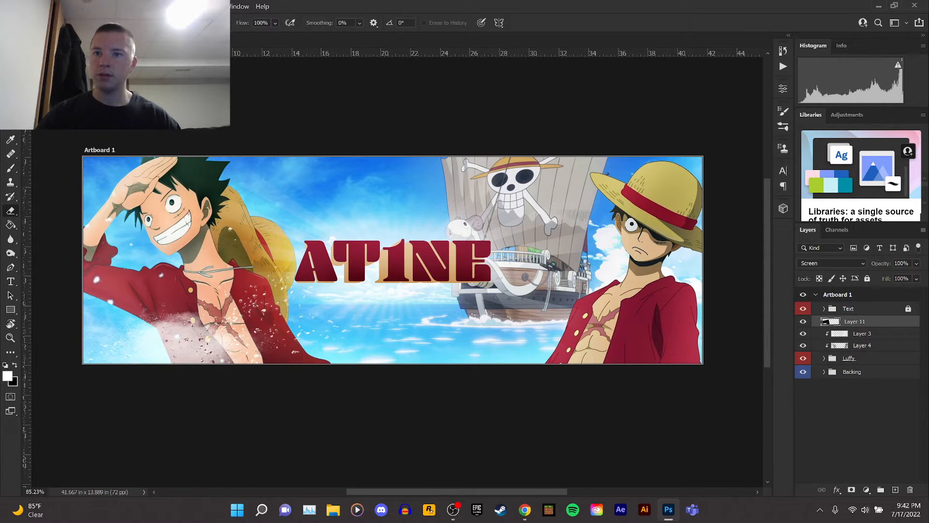
click(45, 23)
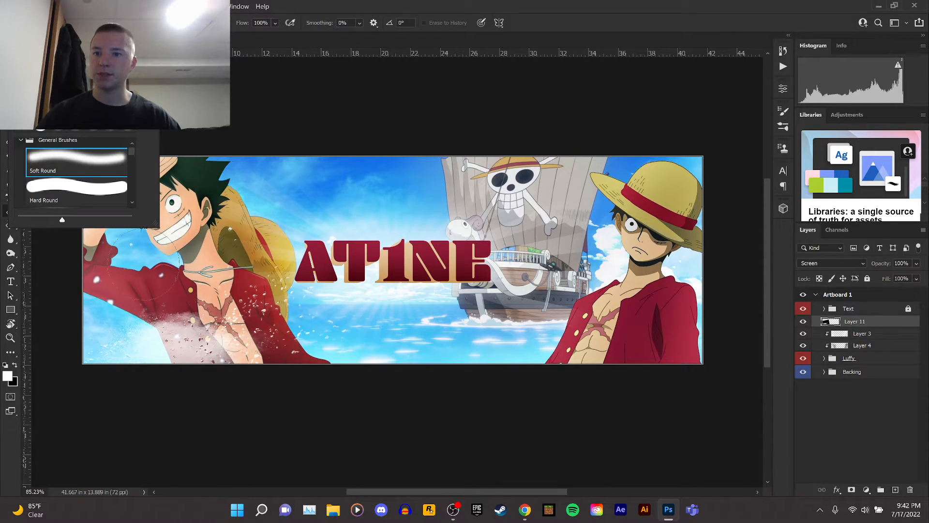
mouse_move(141, 278)
mouse_down()
mouse_move(172, 321)
mouse_move(173, 382)
mouse_move(203, 386)
mouse_move(221, 306)
mouse_up()
Duplicate the dust layer and move the copy to the banner's lower-right corner.
key(v)
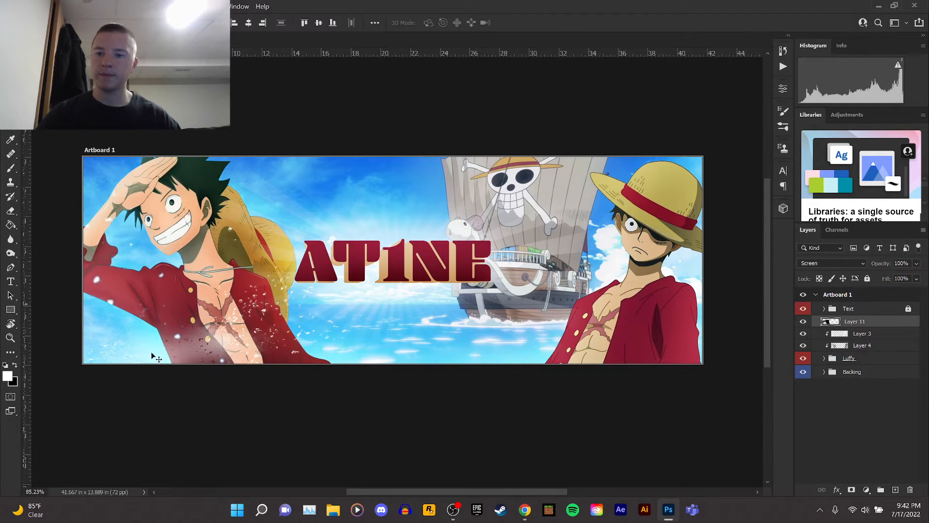
mouse_move(237, 378)
mouse_down()
mouse_move(573, 382)
mouse_move(591, 406)
mouse_move(611, 382)
mouse_move(597, 364)
mouse_up()
key(ctrl+j)
Rotate the dust copy by about -9.25° and adjust its position over the right Luffy.
key(ctrl+t)
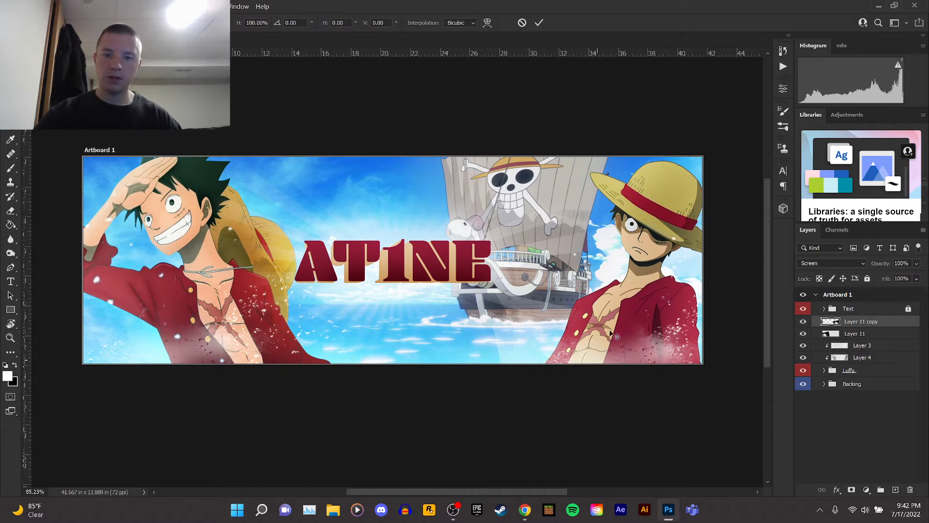
drag(629, 170, 603, 158)
drag(681, 328, 690, 330)
key(Return)
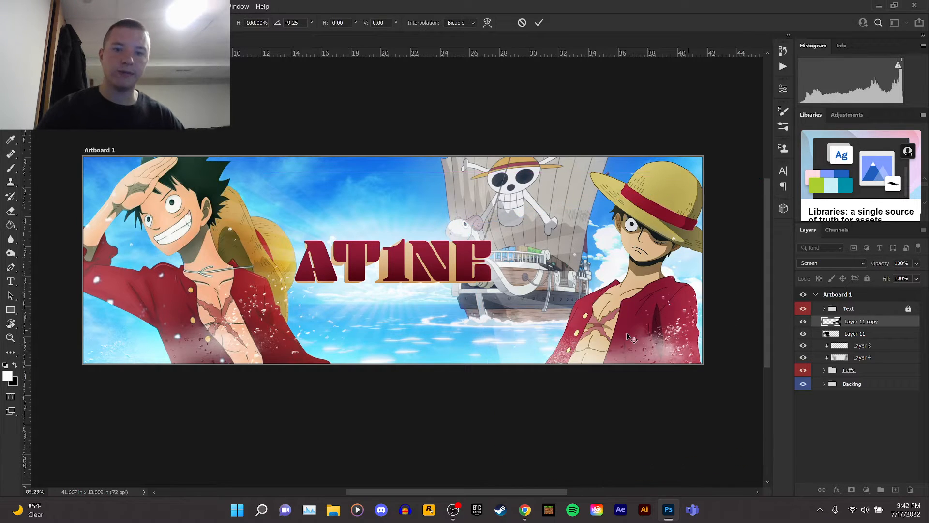
Erase the dust near the bottom centre of the banner with the Eraser.
click(11, 211)
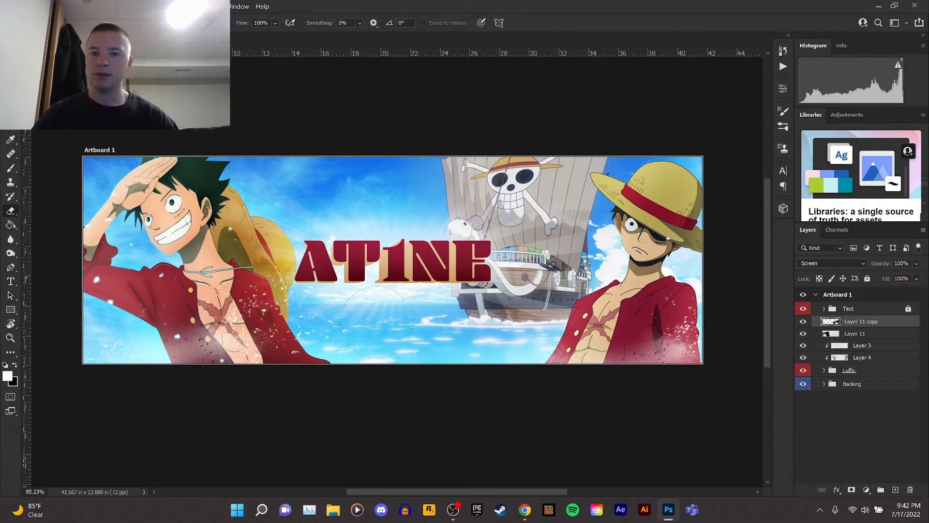
drag(507, 360, 450, 351)
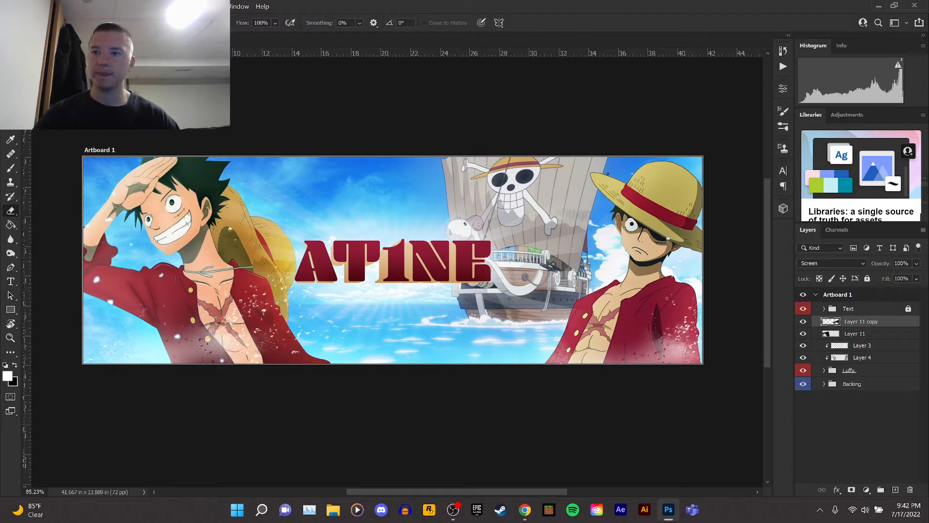
Duplicate the dust layer, move the copy towards the banner's centre near the ship, and place it below the Luffy group.
key(v)
drag(665, 360, 400, 264)
drag(857, 321, 863, 389)
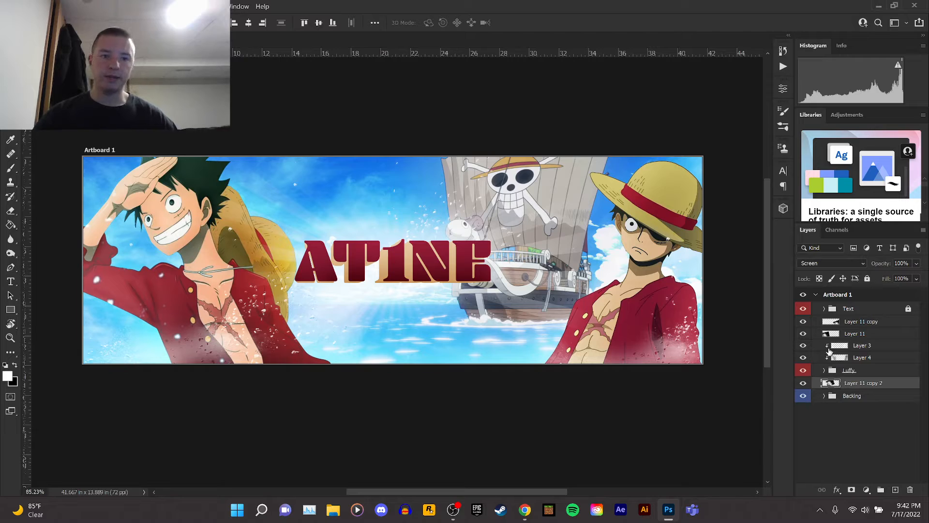
Lower the opacity of the two dust layers above the Luffy group to 59%.
click(841, 322)
click(802, 323)
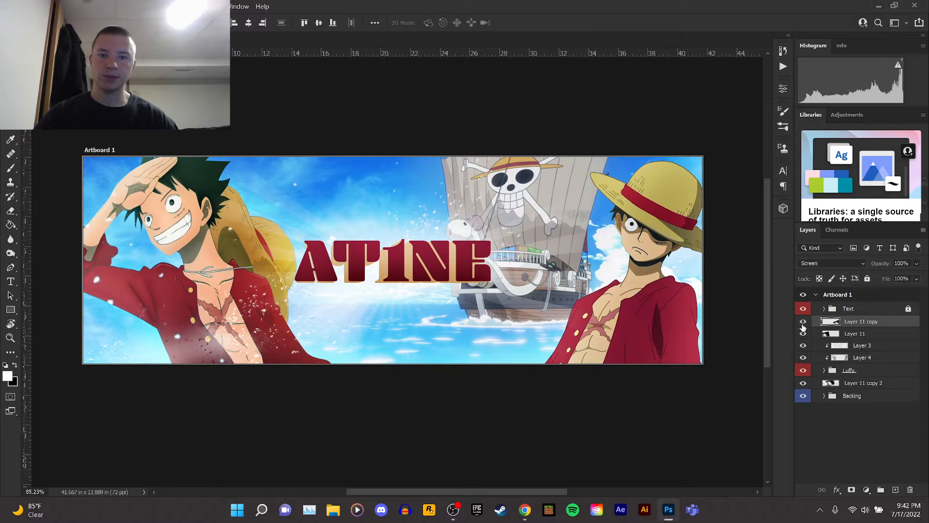
click(802, 323)
shift+click(844, 336)
click(916, 264)
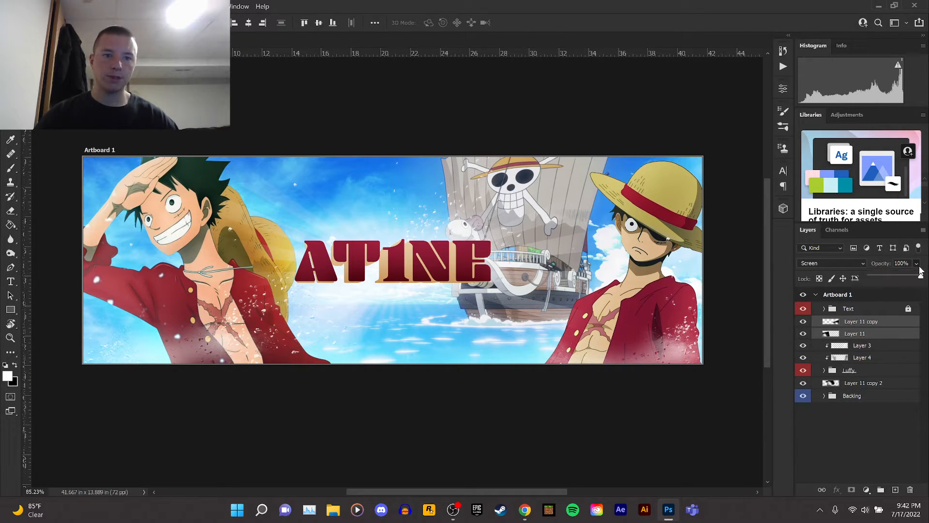
drag(912, 279, 901, 278)
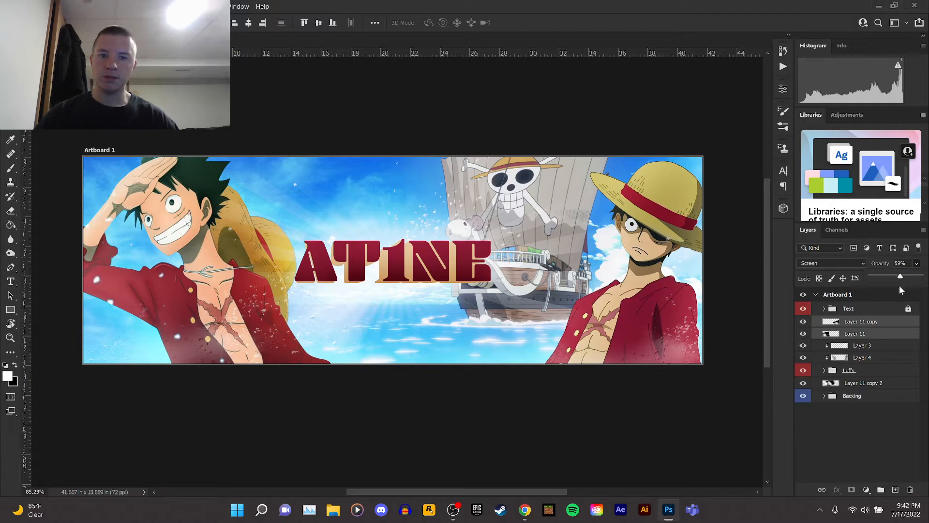
Lower the opacity of the Soft Light Layer 5 inside the Text group to 63%.
click(880, 322)
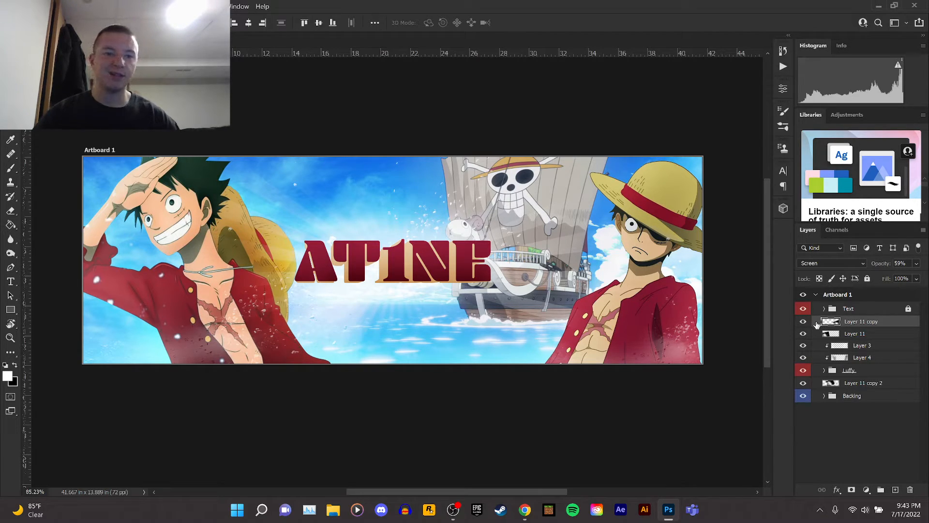
click(824, 309)
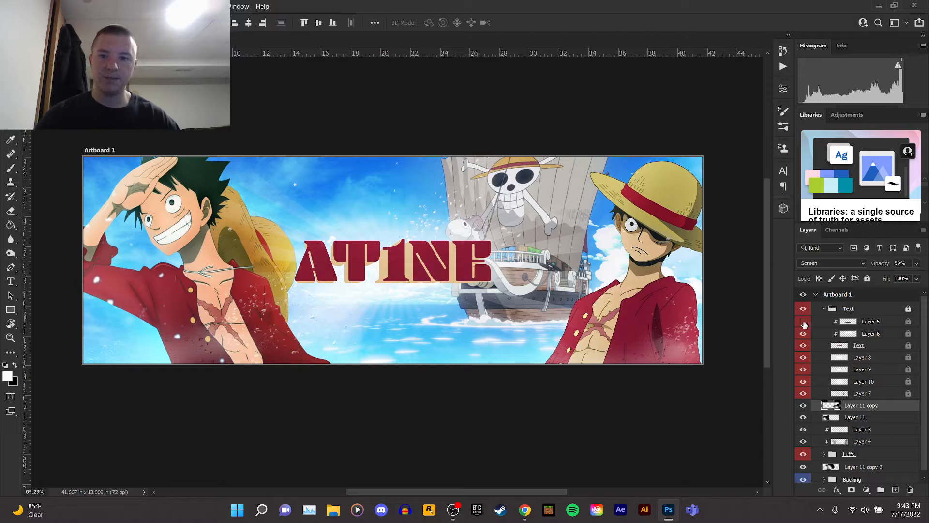
click(803, 322)
click(874, 322)
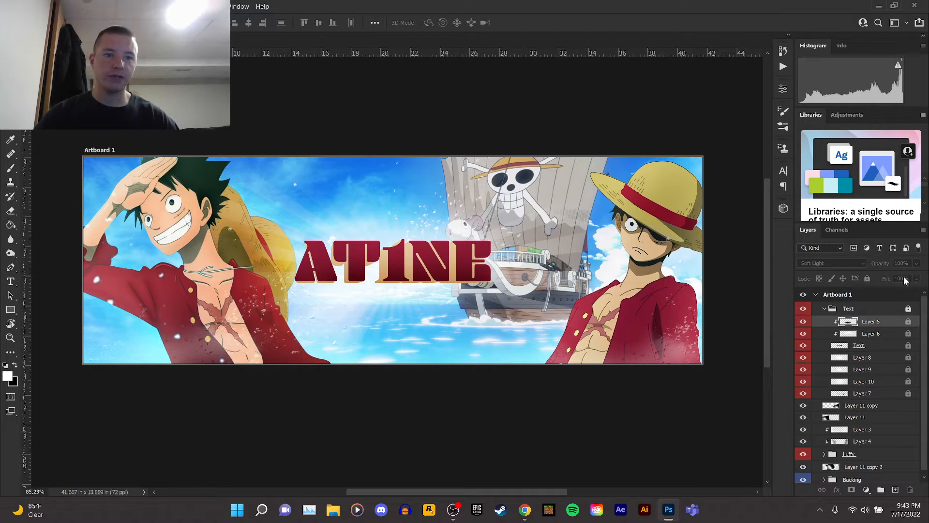
click(908, 310)
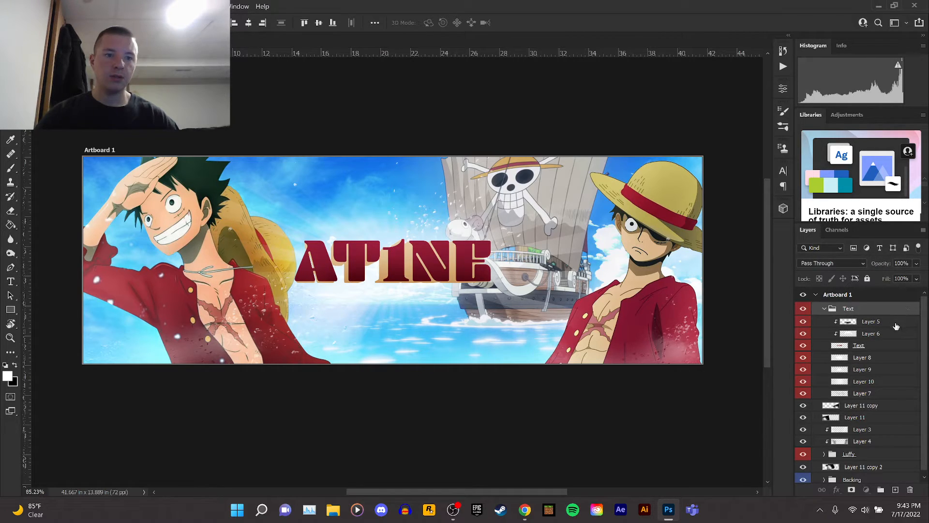
click(895, 323)
click(916, 279)
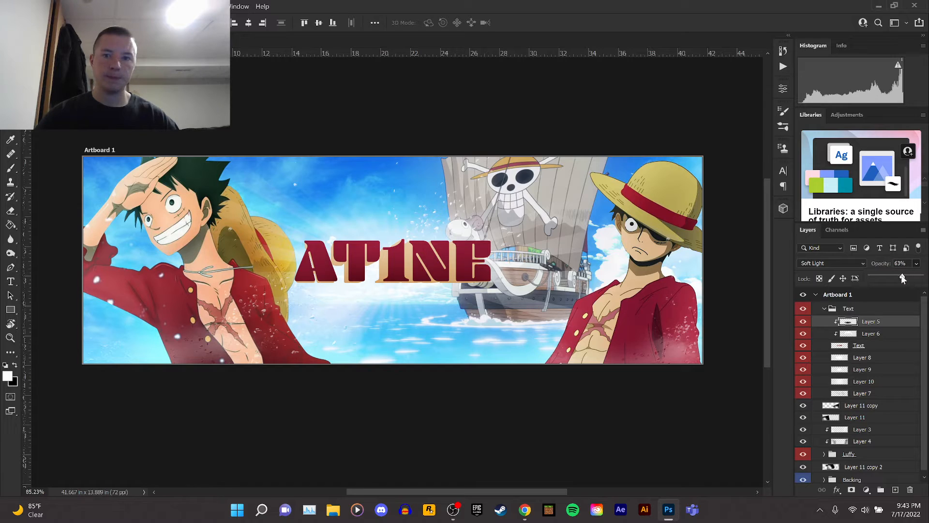
click(823, 308)
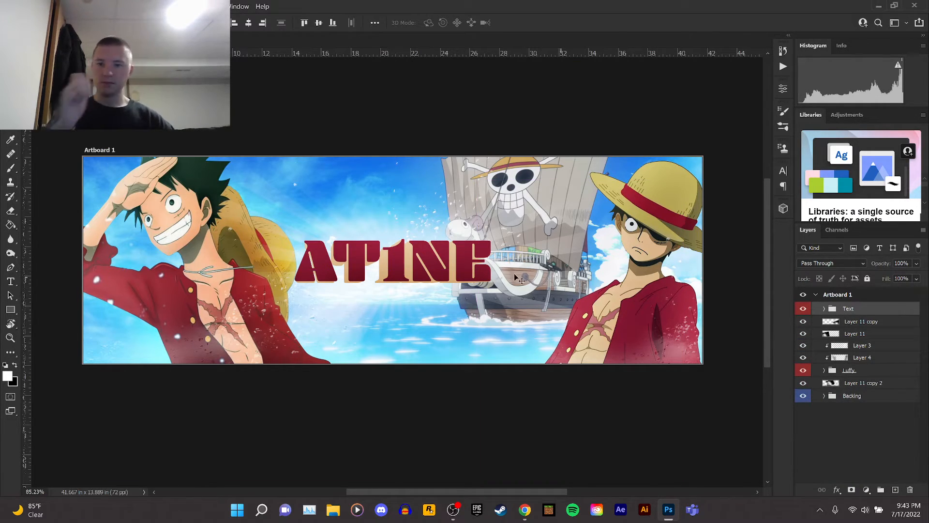
Group all the artboard's layers, name the group Header, and merge a copy of the group into a single layer.
scroll(421, 263, down, 5)
scroll(421, 262, down, 1)
scroll(416, 276, up, 4)
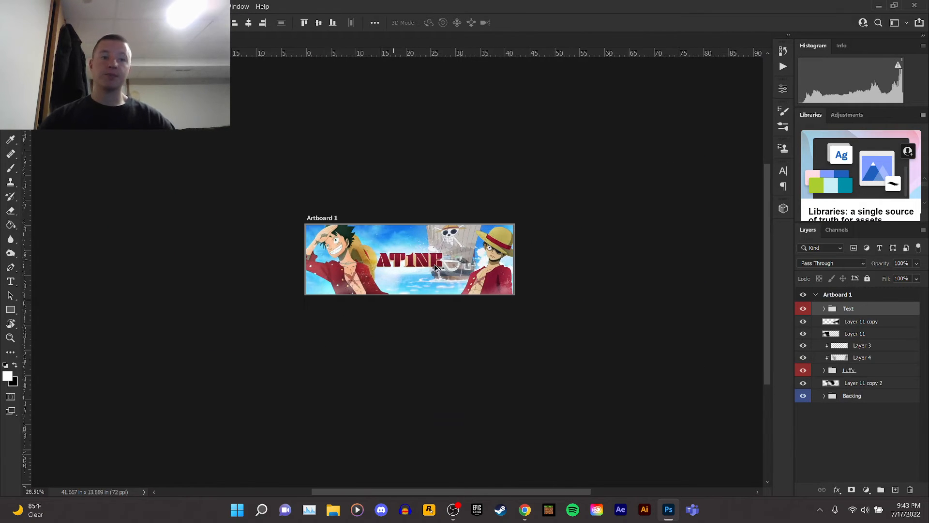
scroll(415, 285, up, 2)
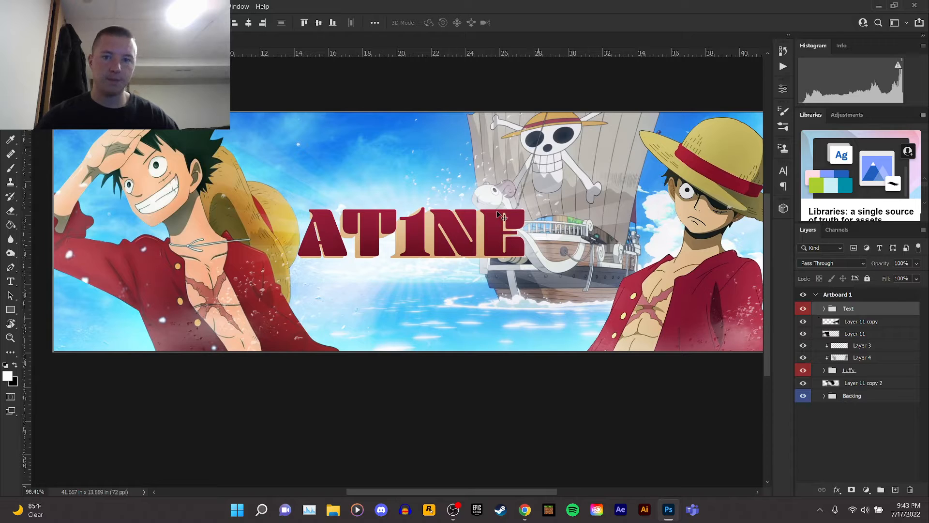
scroll(501, 215, down, 3)
scroll(532, 242, up, 2)
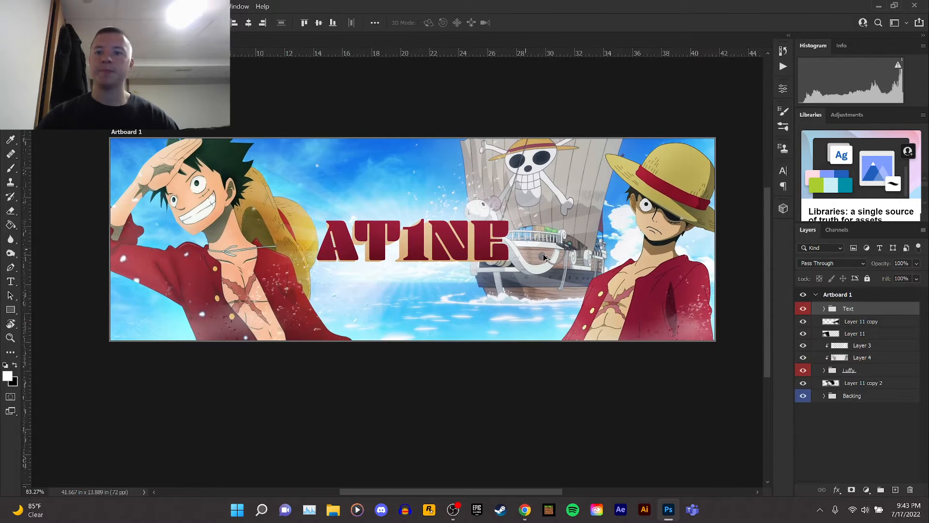
scroll(544, 258, up, 1)
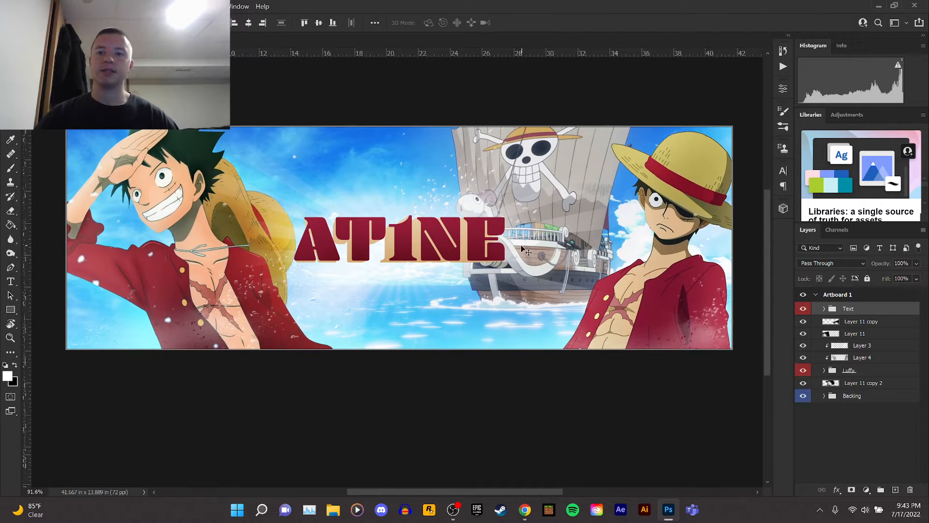
shift+click(874, 396)
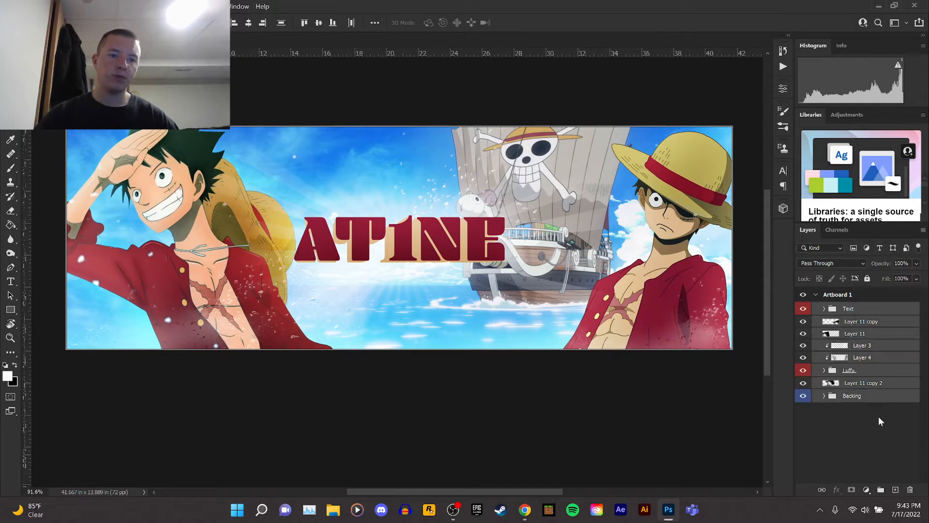
click(881, 490)
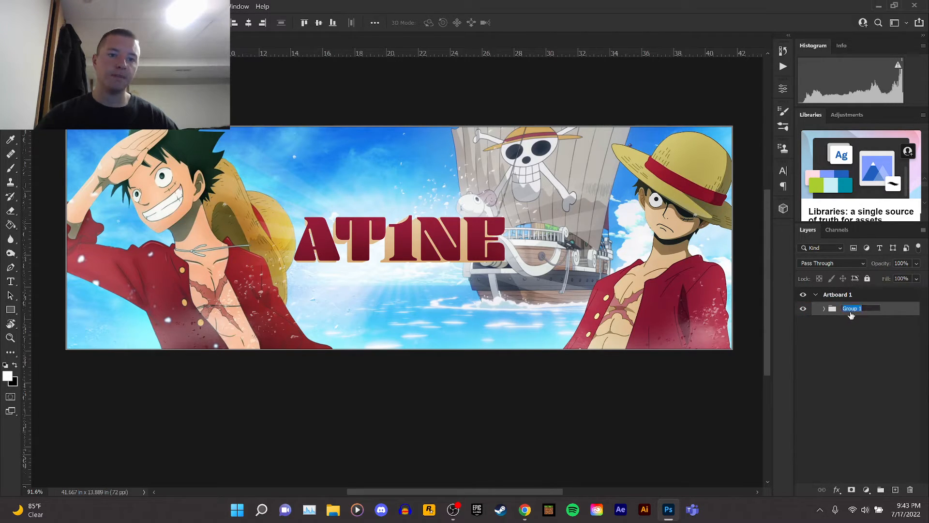
text(r)
key(Return)
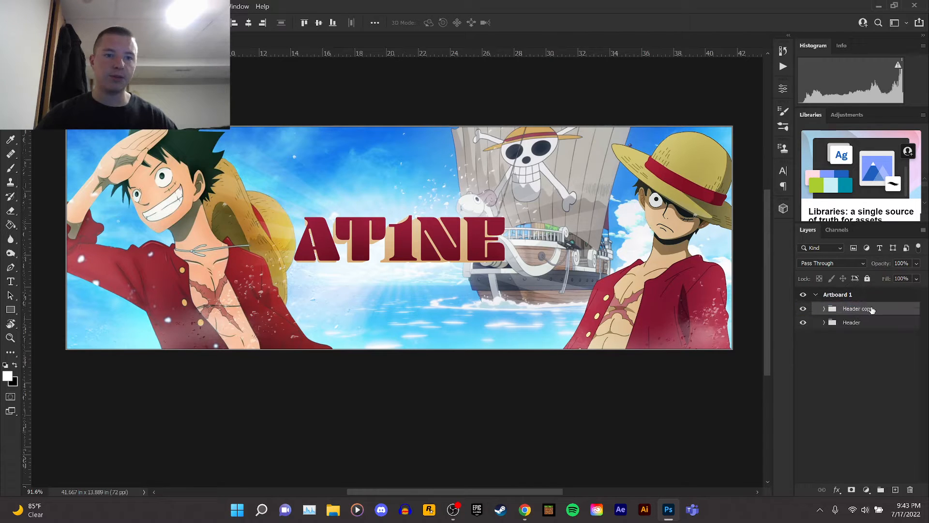
right_click(864, 318)
click(796, 410)
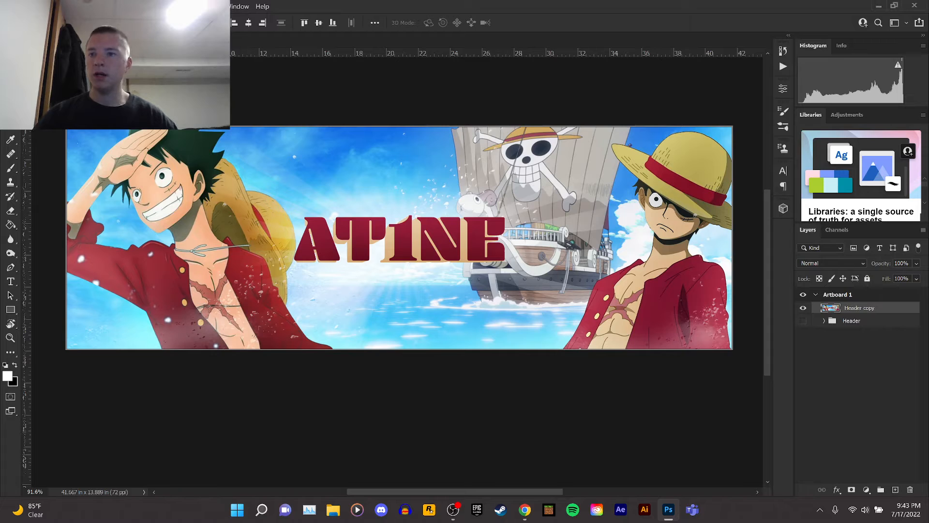
Set the Crop tool to Original Ratio and apply the crop to the merged banner layer.
click(11, 111)
right_click(280, 171)
click(317, 260)
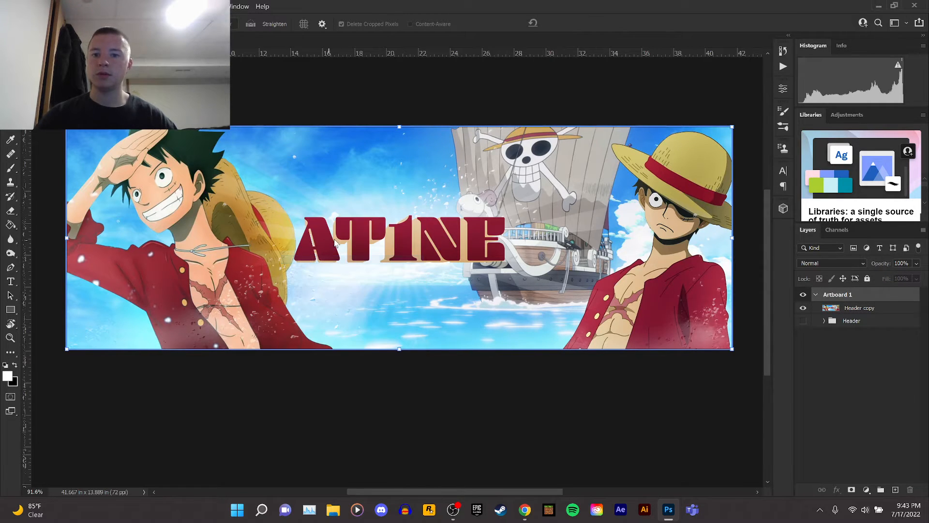
right_click(335, 242)
click(368, 354)
right_click(310, 183)
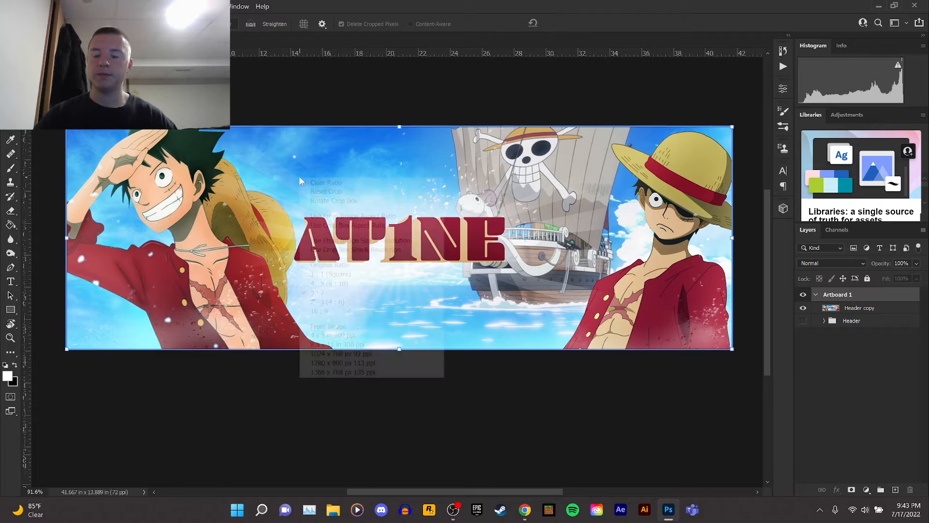
click(339, 264)
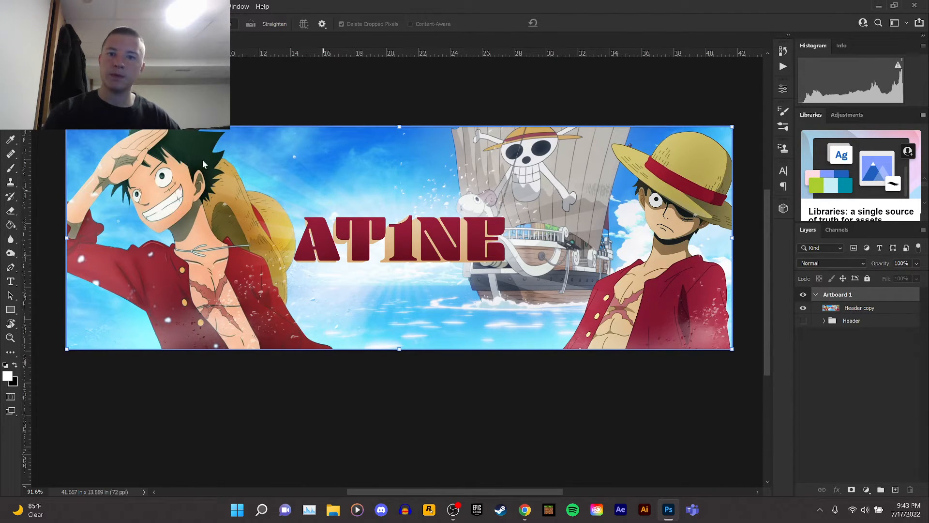
key(Return)
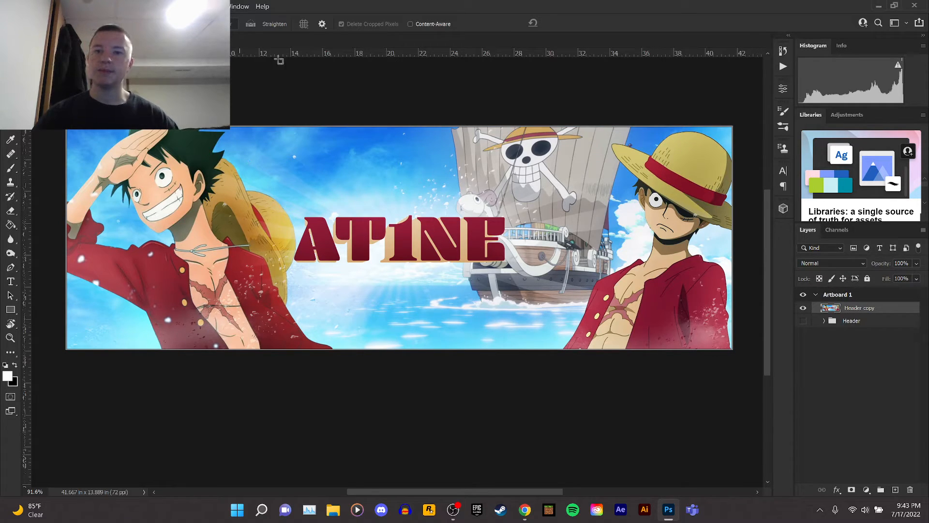
click(149, 6)
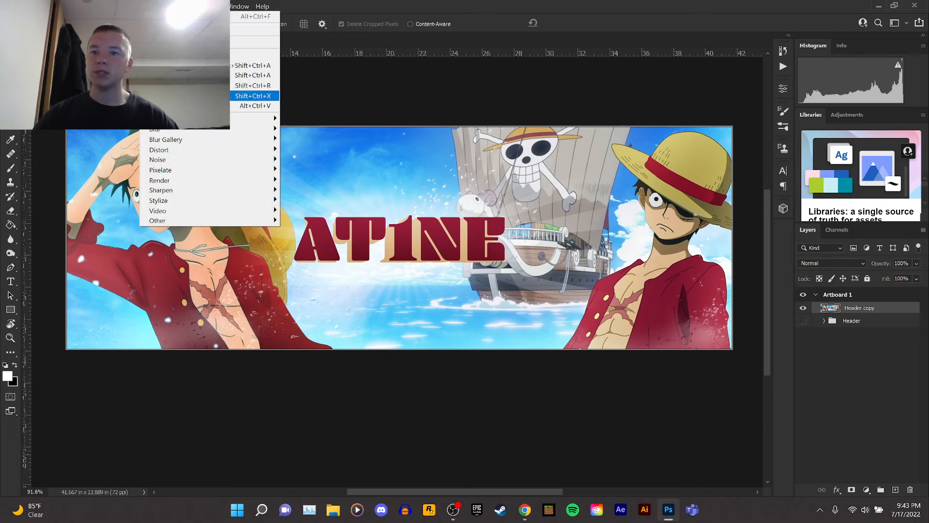
click(182, 75)
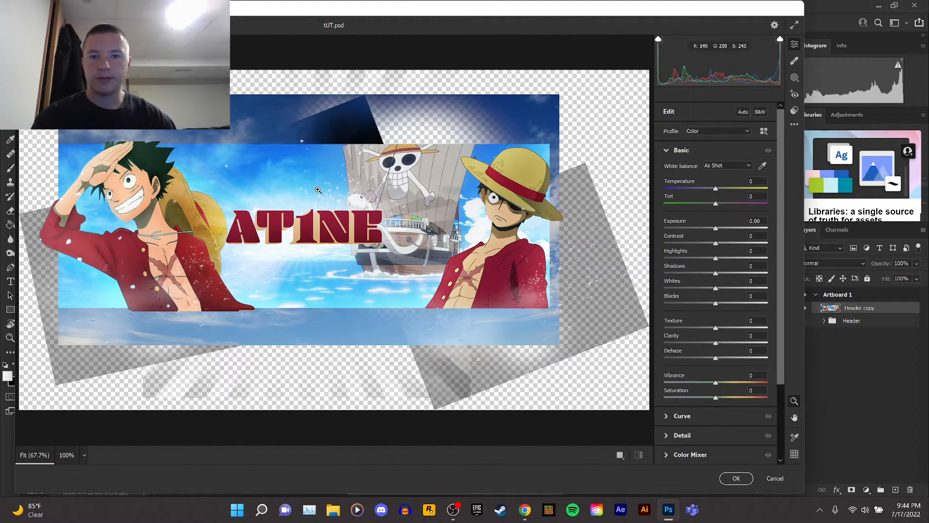
scroll(286, 314, up, 2)
scroll(286, 314, down, 2)
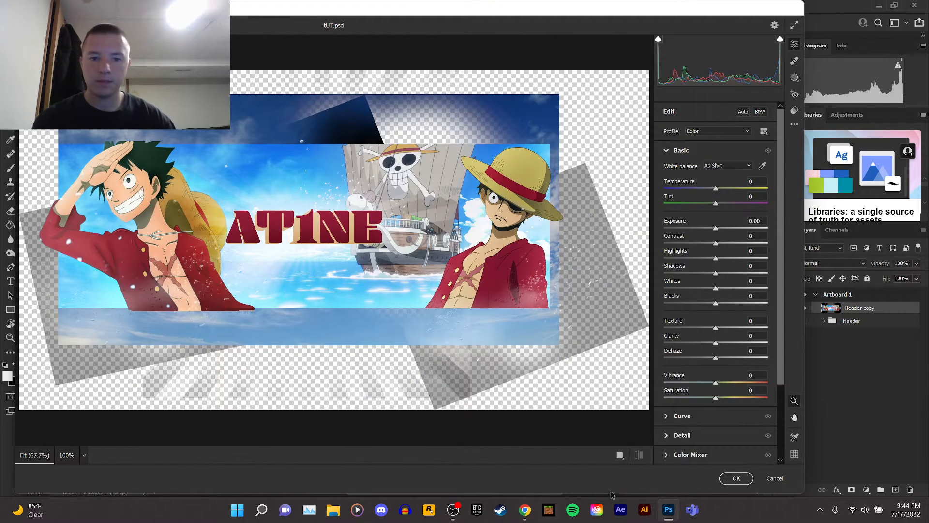
click(775, 478)
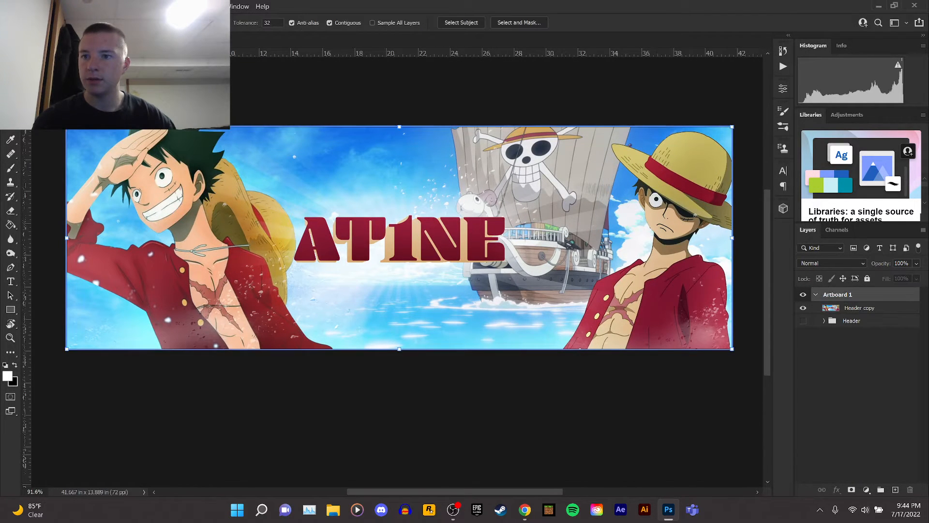
Reset the crop box on the merged Header copy layer.
right_click(196, 172)
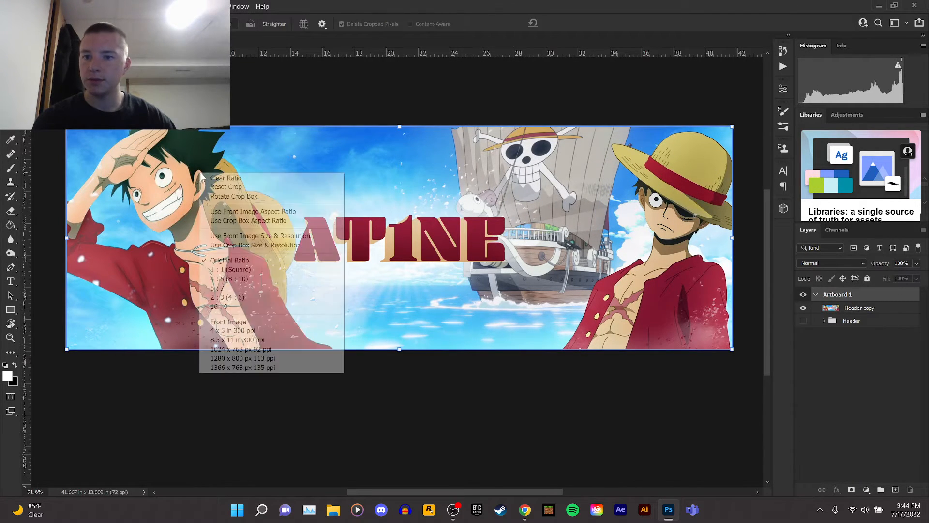
click(222, 187)
mouse_move(397, 126)
mouse_down()
mouse_move(400, 112)
mouse_move(400, 130)
mouse_up()
right_click(404, 154)
click(455, 242)
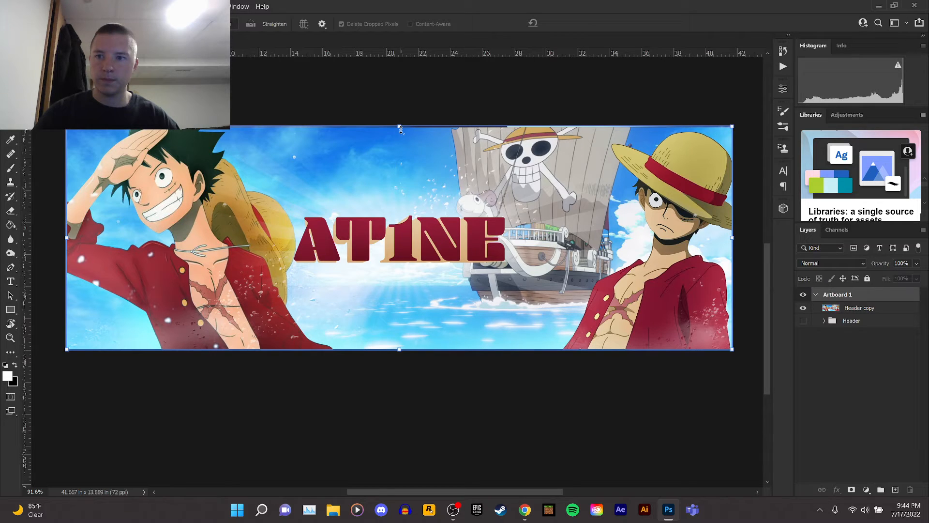
right_click(338, 184)
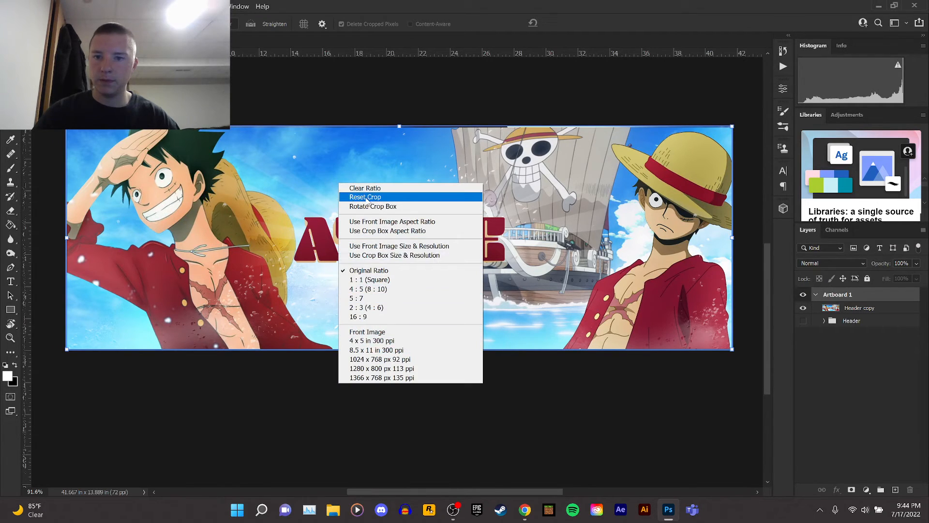
click(315, 236)
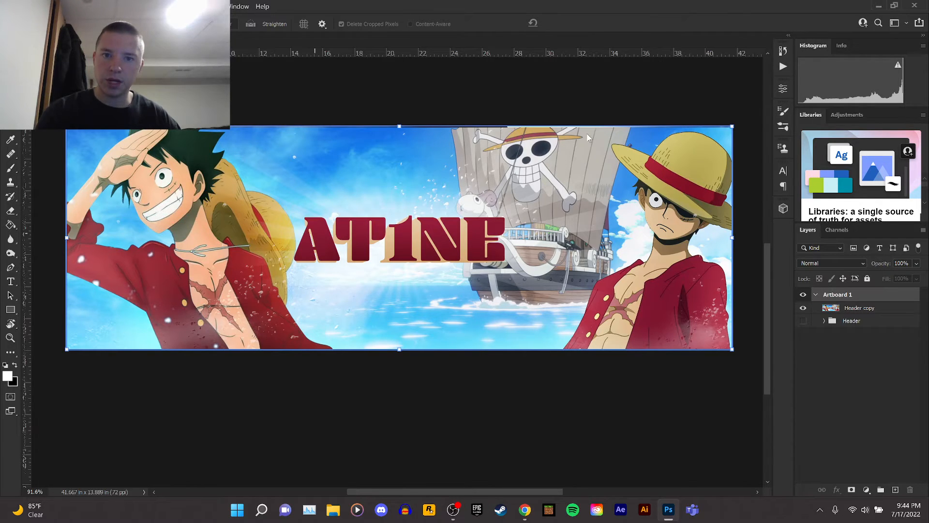
drag(402, 128, 401, 127)
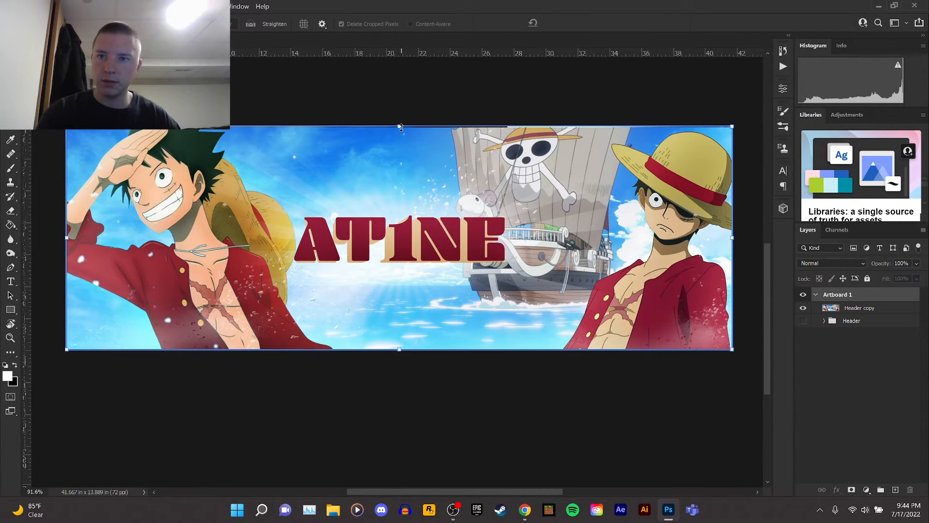
click(827, 307)
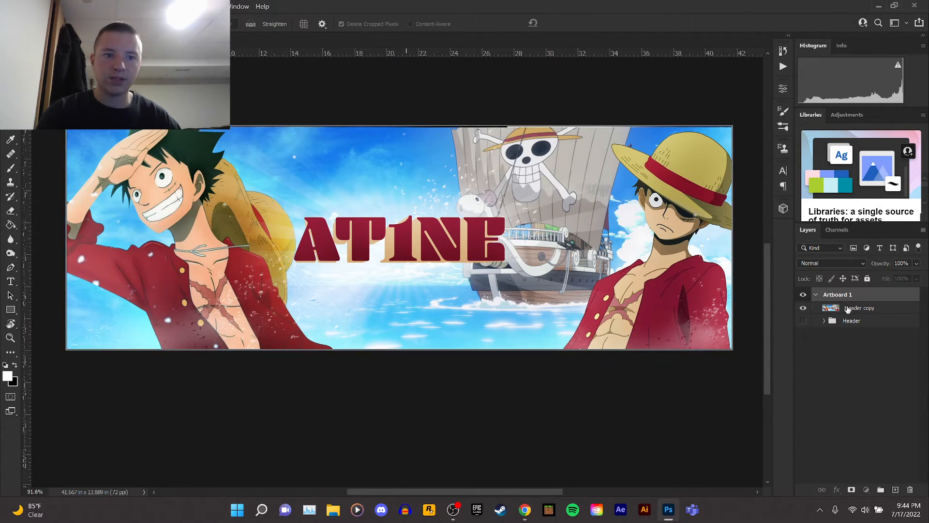
key(v)
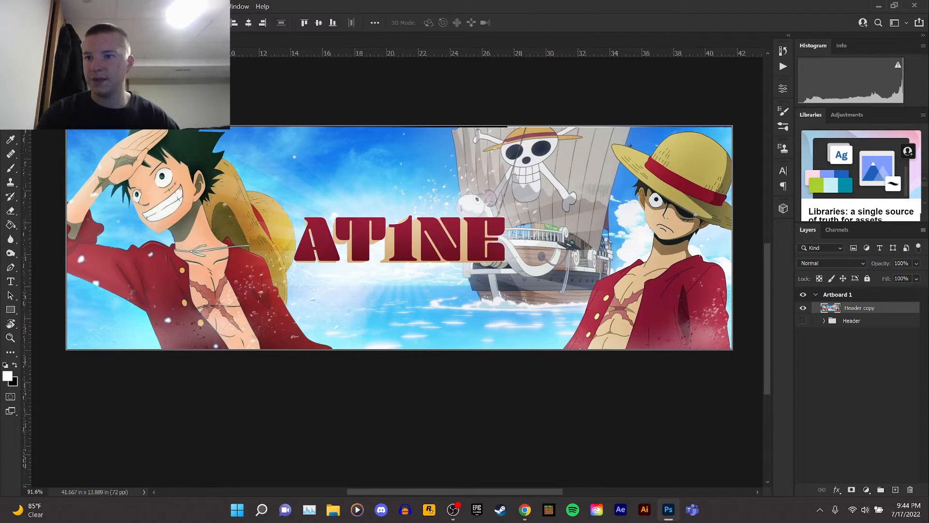
key(c)
click(869, 308)
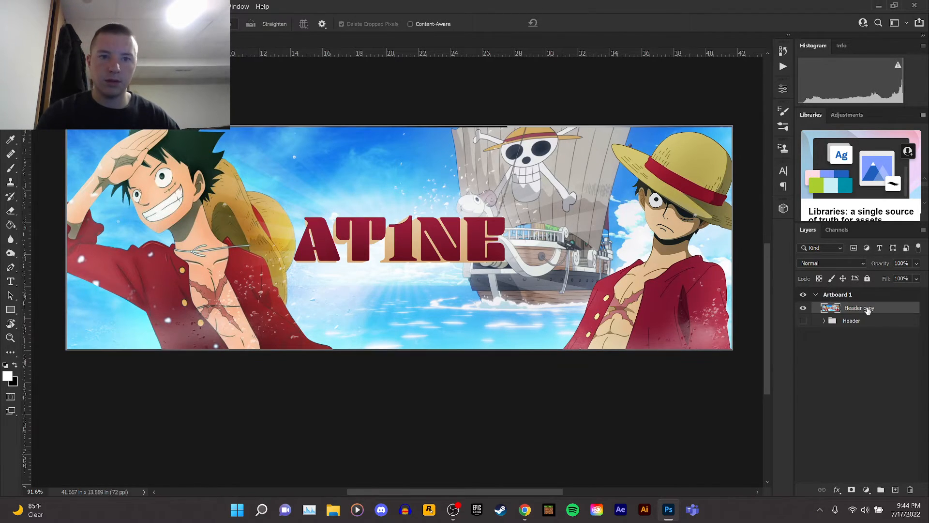
key(v)
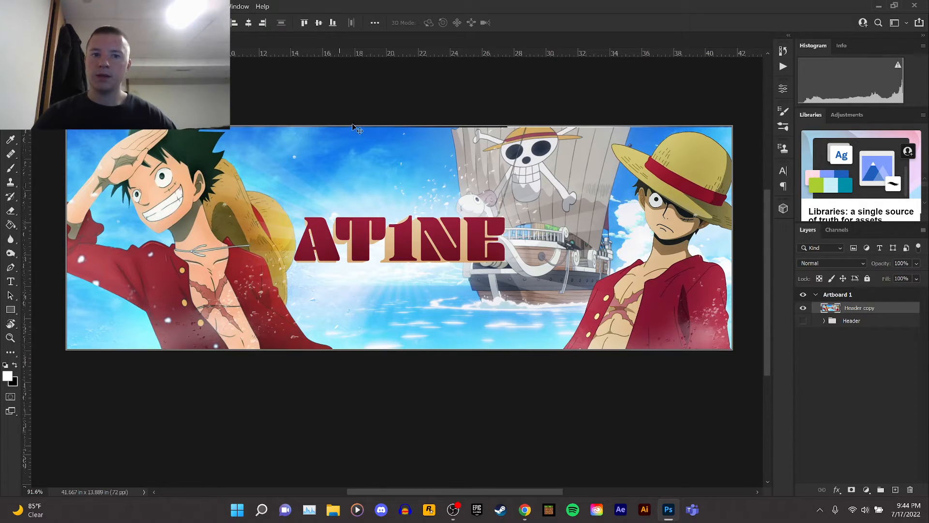
Open the Camera Raw Filter on the merged Header copy layer.
click(153, 6)
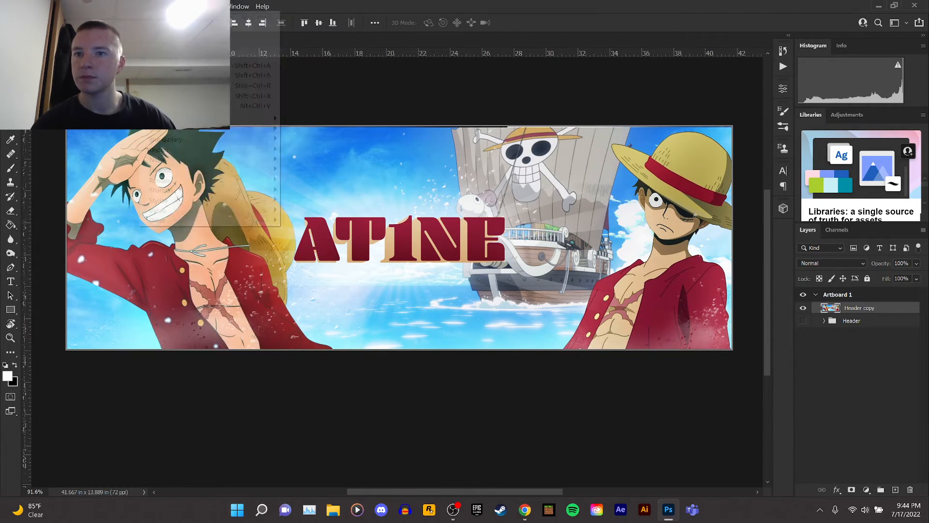
click(194, 76)
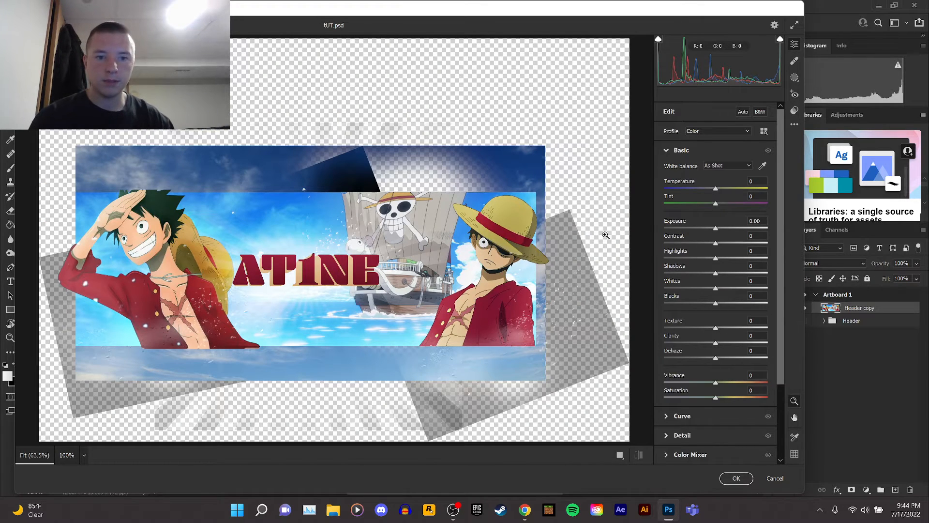
click(328, 304)
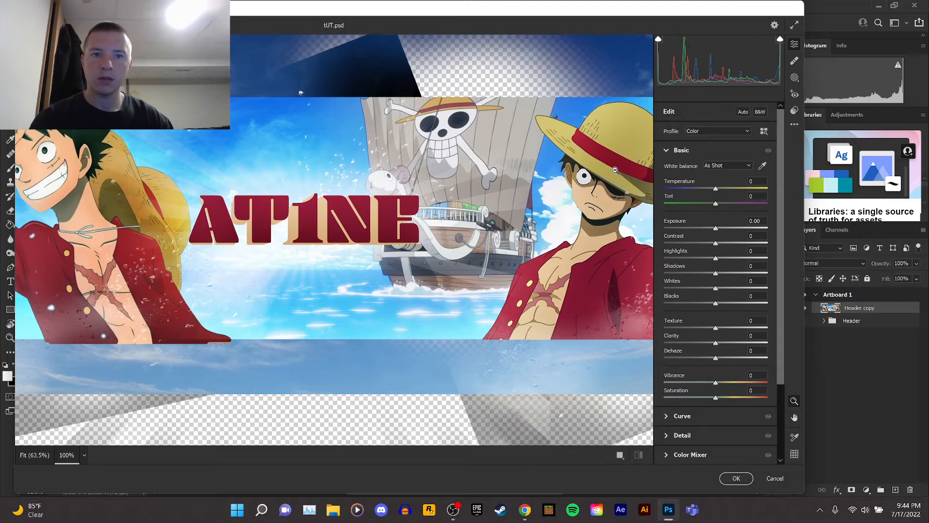
drag(551, 12, 603, 22)
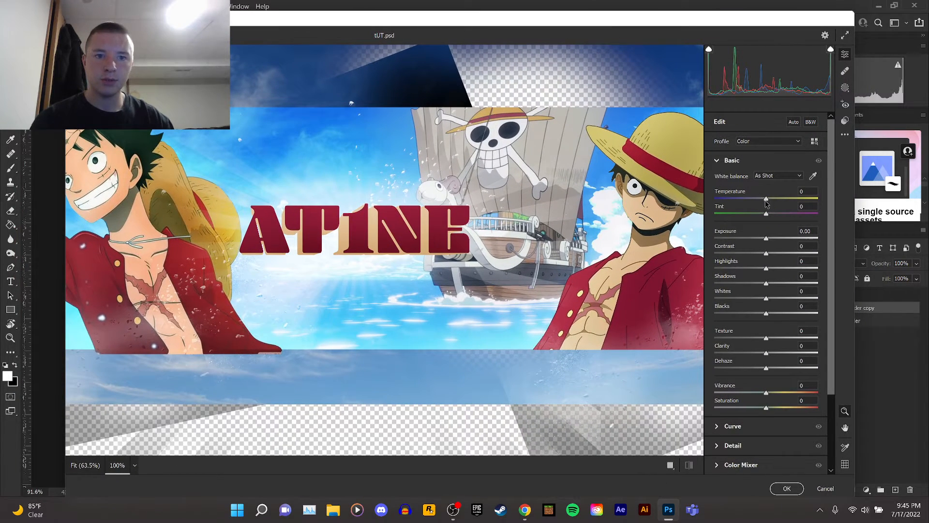
In Camera Raw, set Temperature to +17, Tint to -15 and Exposure to +0.10.
drag(766, 199, 768, 239)
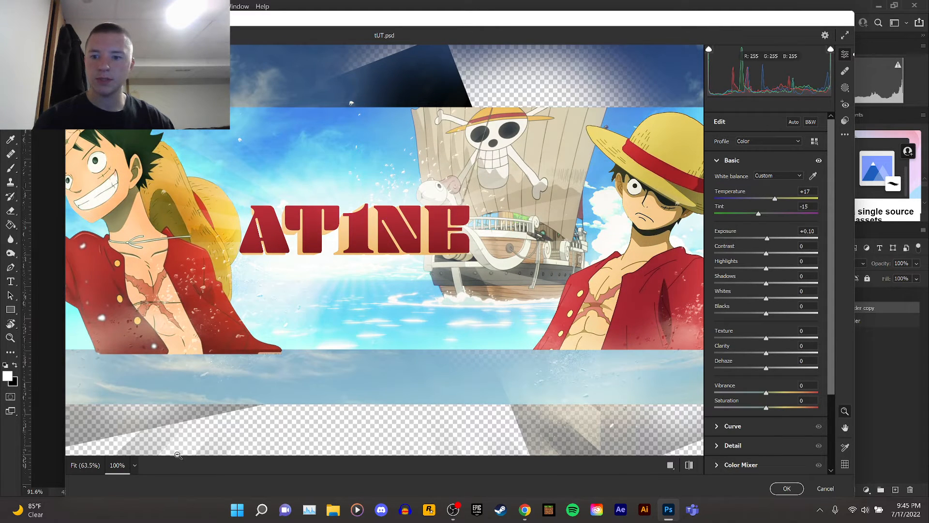
click(136, 465)
click(155, 330)
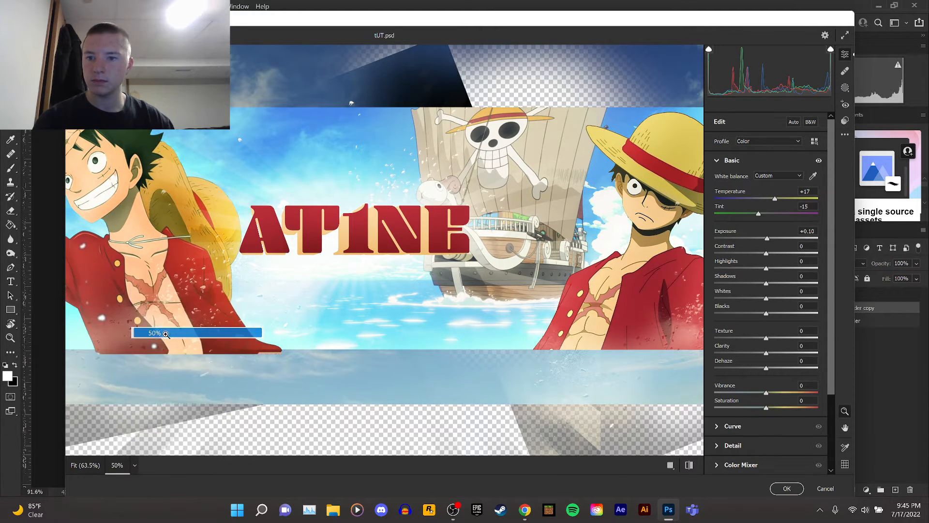
click(135, 465)
click(155, 344)
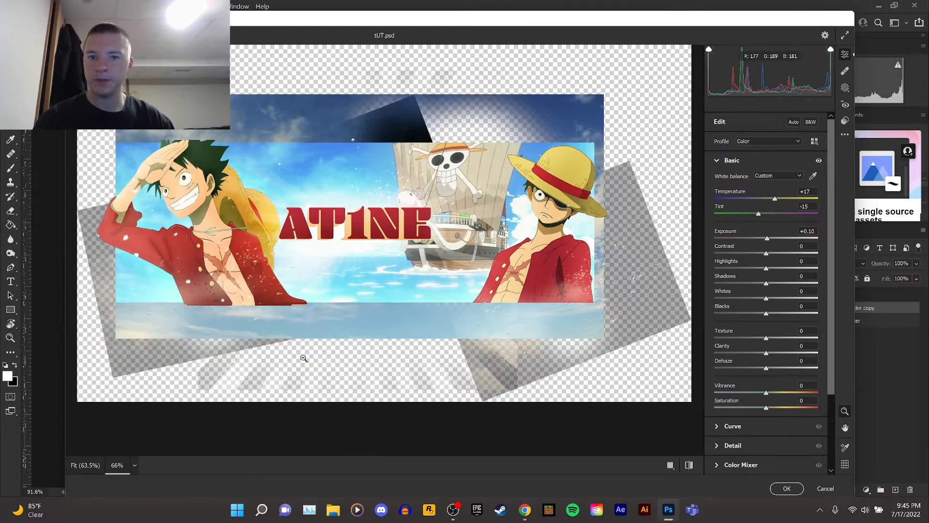
scroll(317, 349, down, 3)
scroll(318, 349, up, 2)
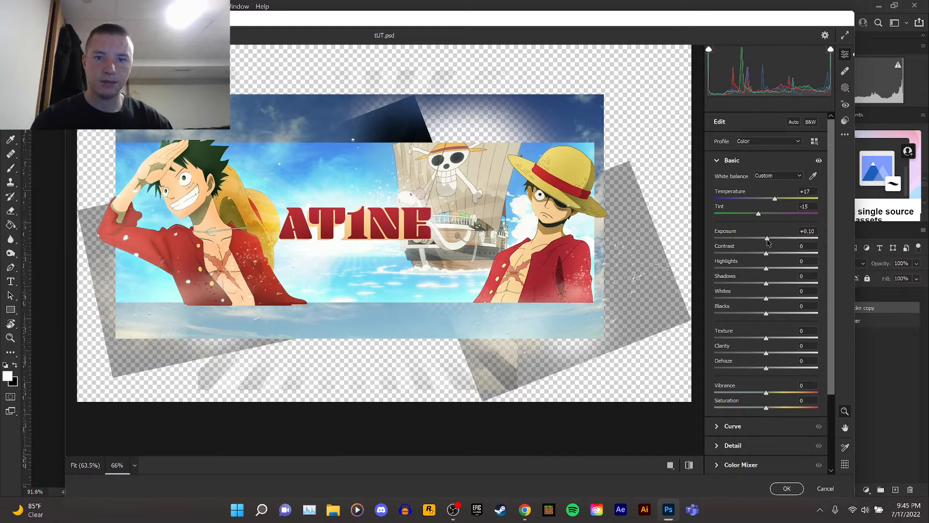
Set Exposure +0.05, Contrast +42, Highlights +3, Shadows -33, Whites +15, Blacks +32, Texture +78, Clarity +48 and Dehaze +8.
drag(767, 238, 686, 338)
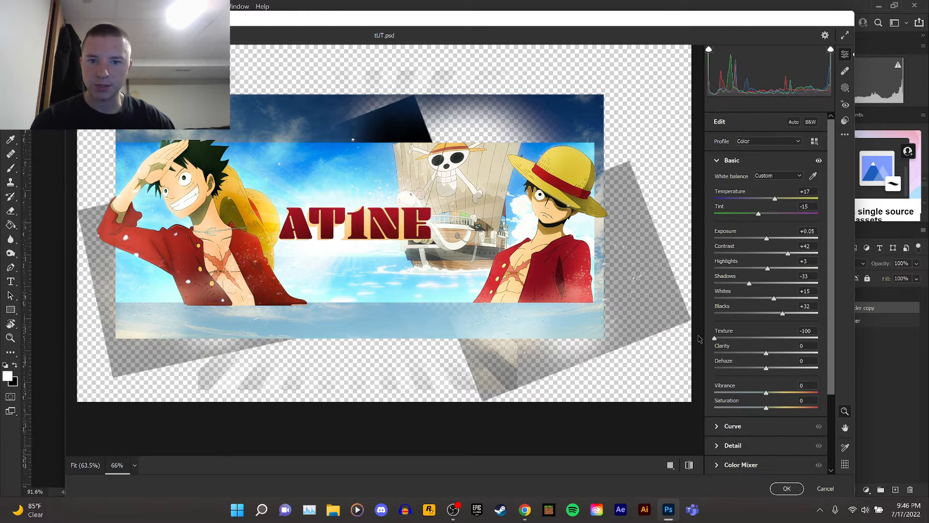
drag(686, 335, 792, 353)
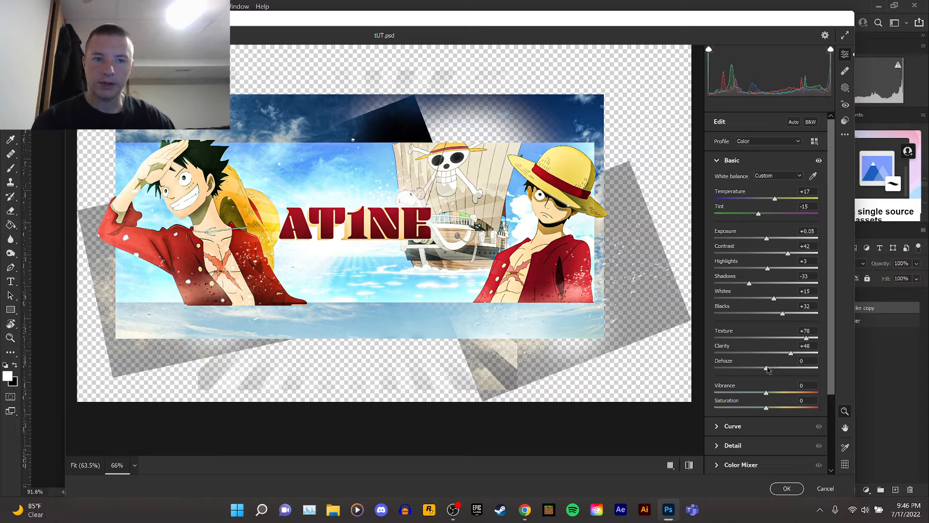
mouse_move(783, 370)
mouse_down()
mouse_move(748, 369)
mouse_move(770, 369)
mouse_up()
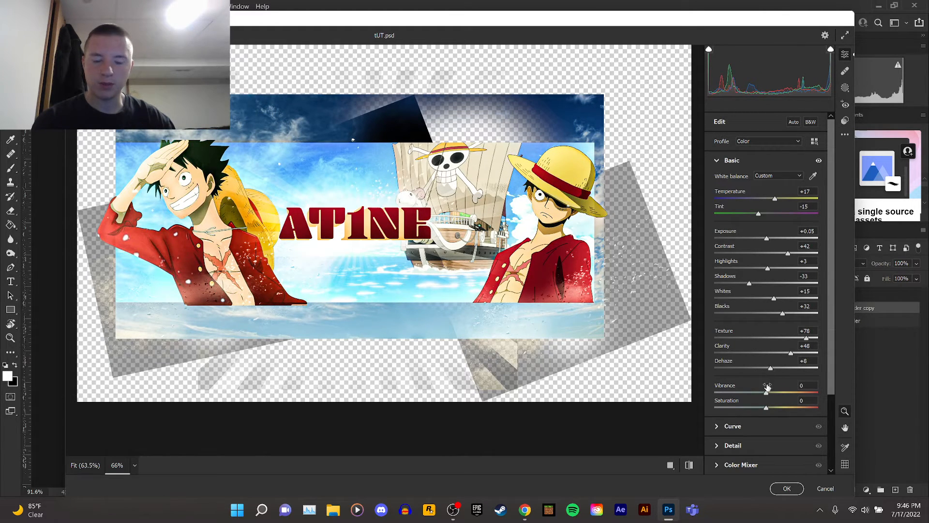
Set Vibrance to -43 and Saturation to -2.
drag(769, 395, 816, 394)
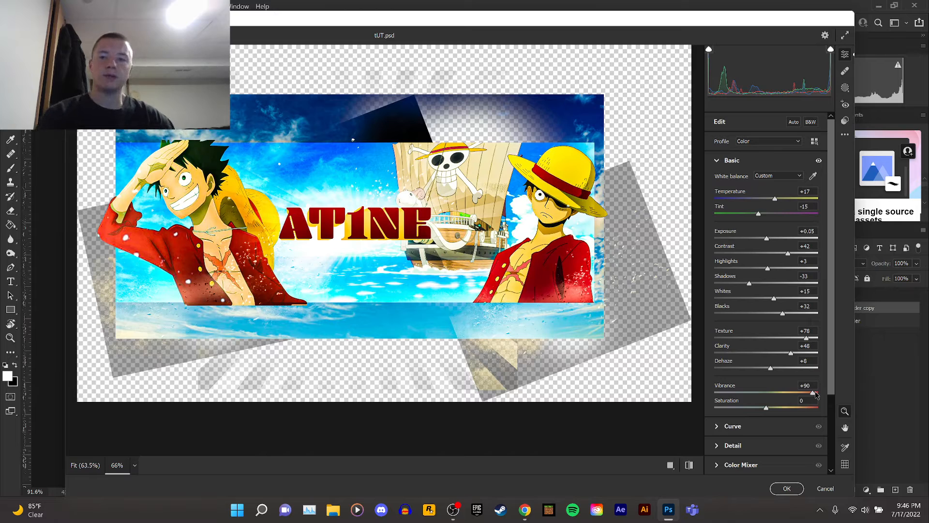
drag(816, 394, 765, 409)
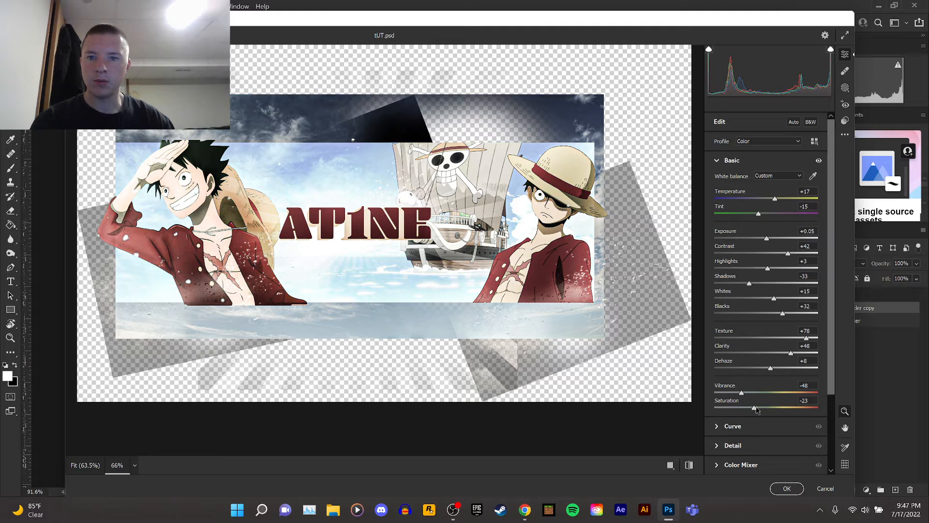
mouse_move(755, 408)
mouse_down()
mouse_move(784, 393)
mouse_move(737, 409)
mouse_move(761, 406)
mouse_move(773, 393)
mouse_move(743, 396)
mouse_move(767, 409)
mouse_up()
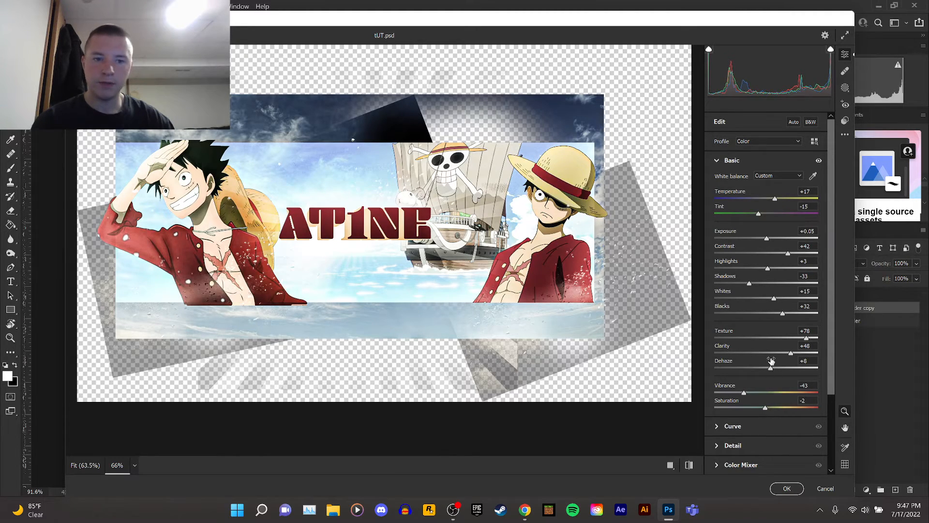
In Color Mixer, set hues: Reds -4, Oranges -56, Yellows -40, Blues +30, Purples +74, Magentas -21.
scroll(769, 361, down, 3)
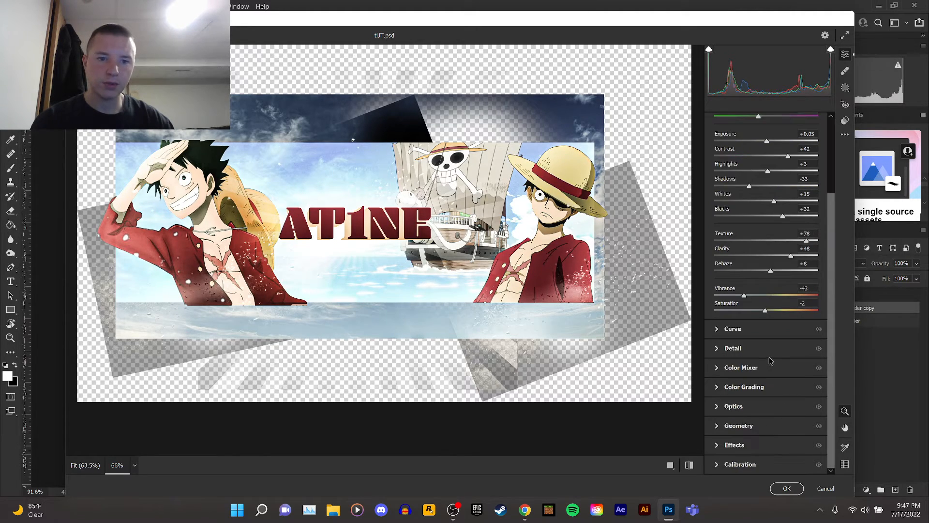
click(717, 368)
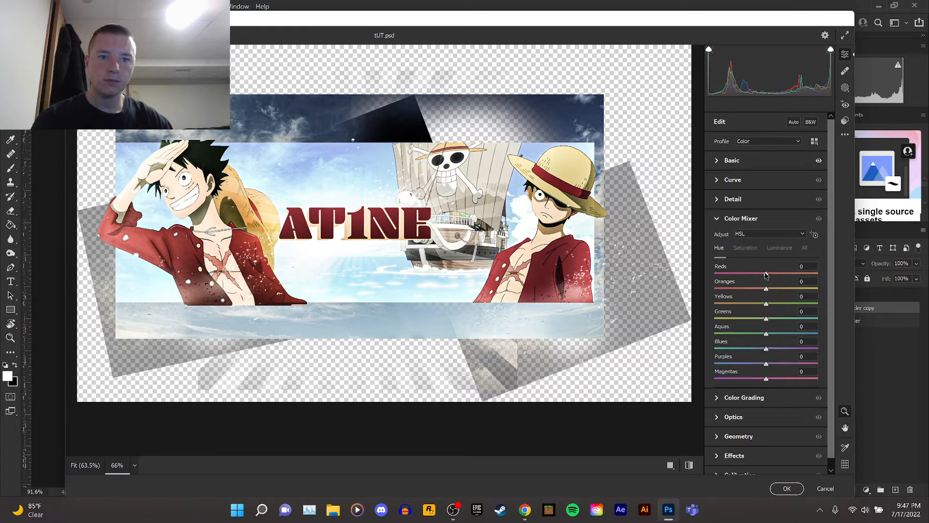
drag(766, 275, 753, 293)
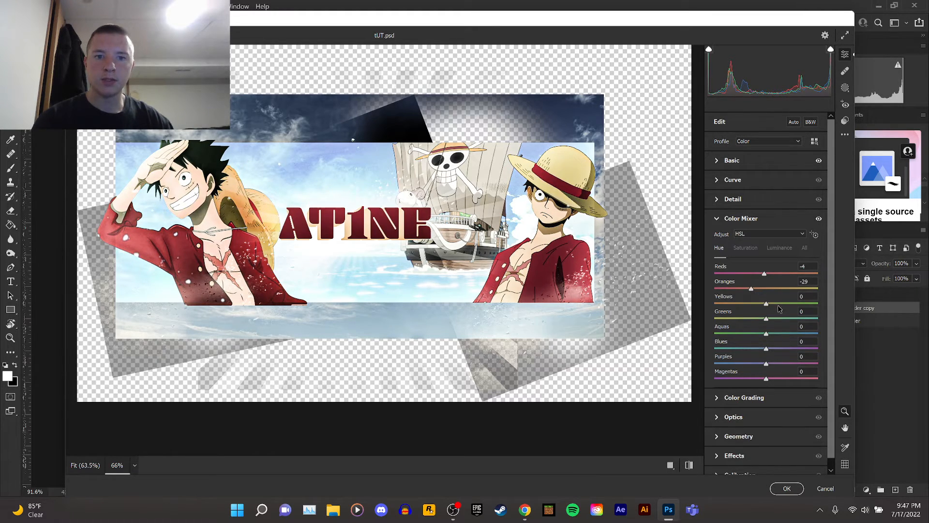
scroll(780, 309, down, 1)
drag(767, 341, 755, 368)
drag(764, 293, 737, 279)
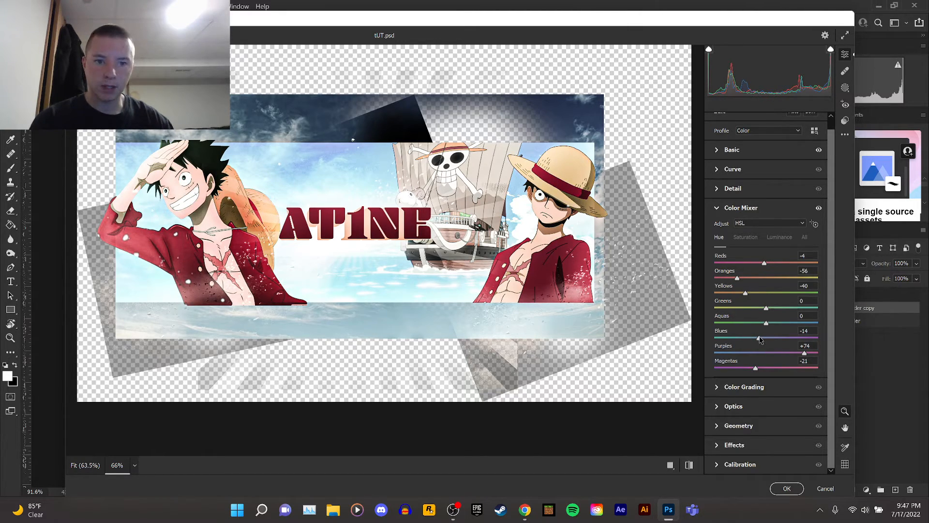
drag(758, 337, 782, 341)
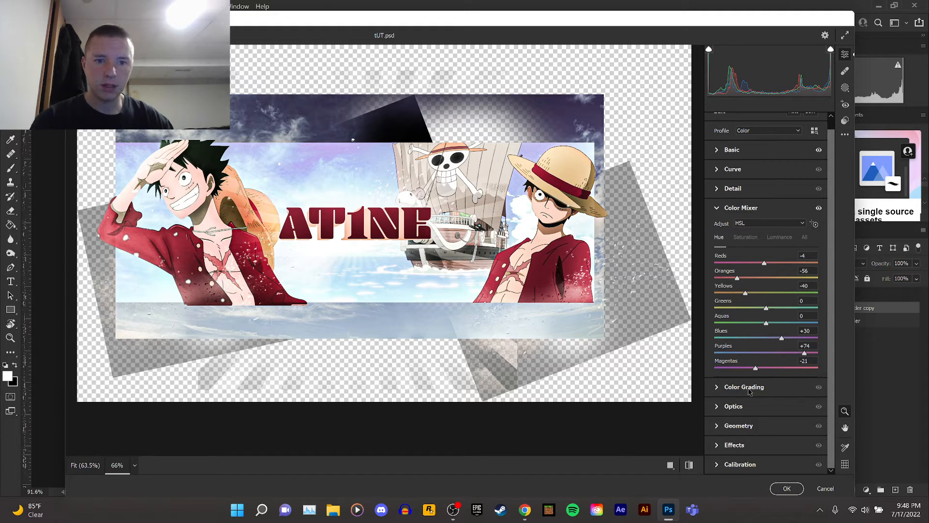
In Color Grading, tint the midtones to hue 225, saturation 21, lower their luminance, and set Blending to 73.
click(723, 391)
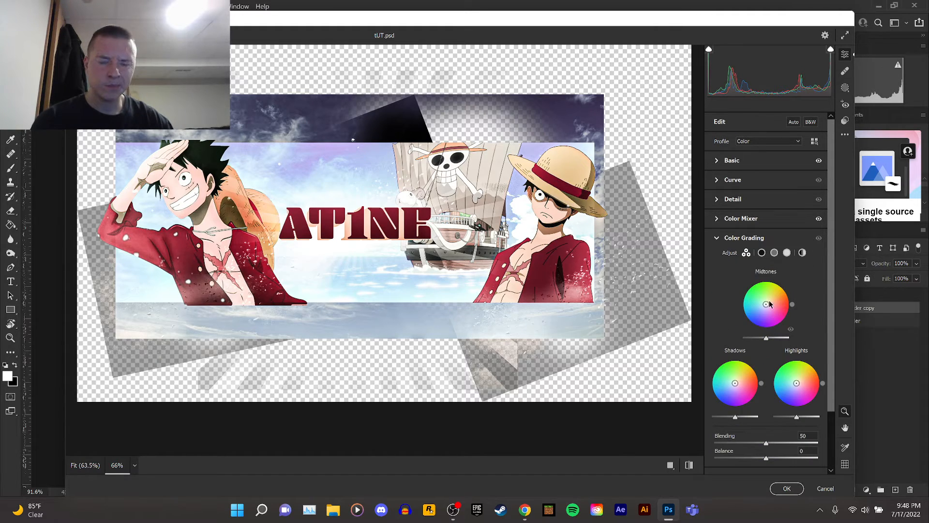
mouse_move(766, 305)
mouse_down()
mouse_move(769, 292)
mouse_move(763, 307)
mouse_up()
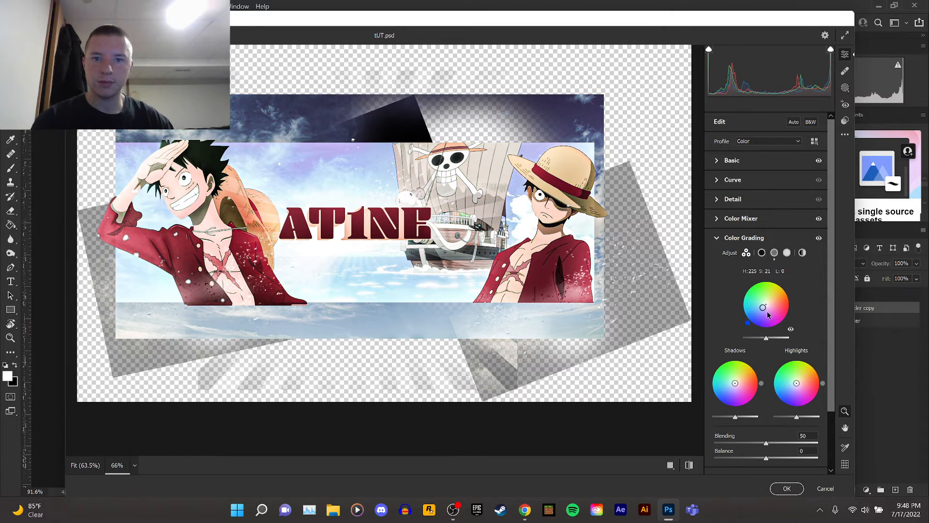
mouse_move(768, 340)
mouse_down()
mouse_move(758, 340)
mouse_move(793, 343)
mouse_move(750, 338)
mouse_up()
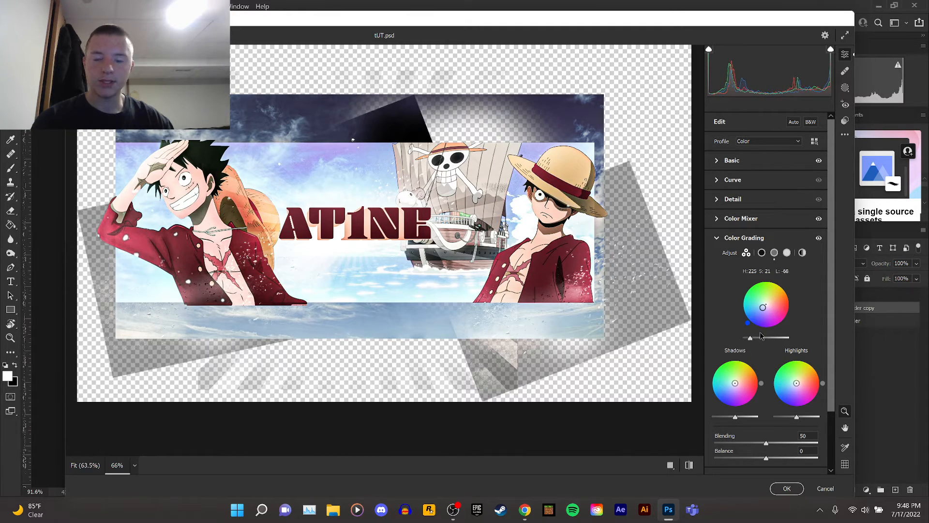
scroll(776, 338, down, 2)
scroll(775, 328, down, 1)
drag(765, 372, 790, 376)
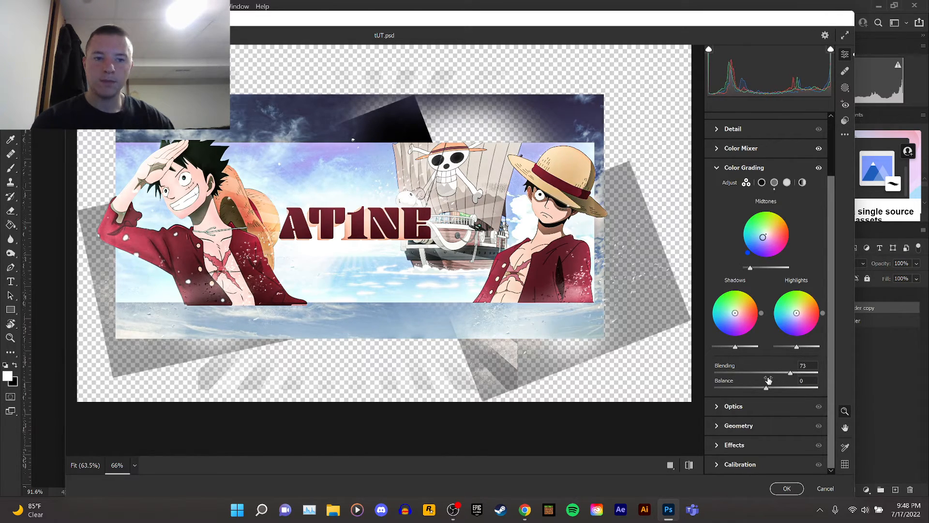
Set the Optics Distortion to +20.
click(713, 408)
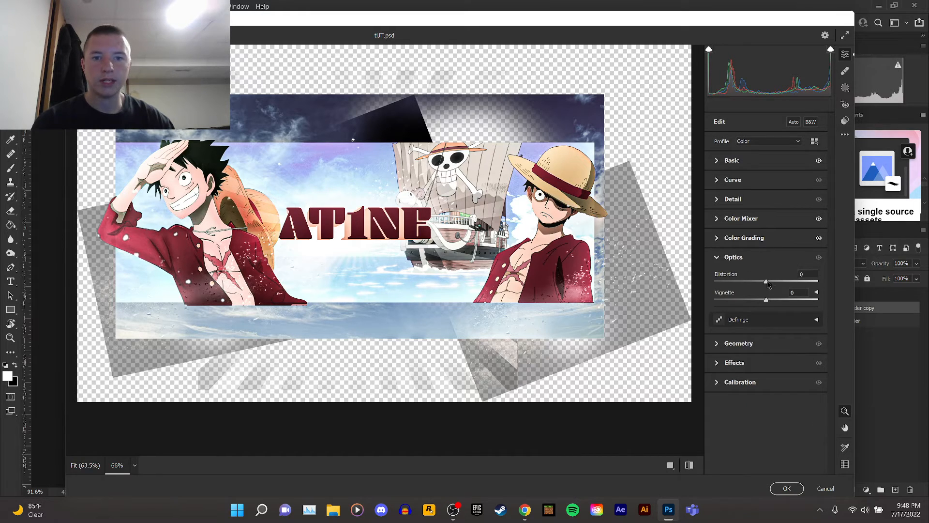
mouse_move(764, 283)
mouse_down()
mouse_move(784, 287)
mouse_move(775, 286)
mouse_up()
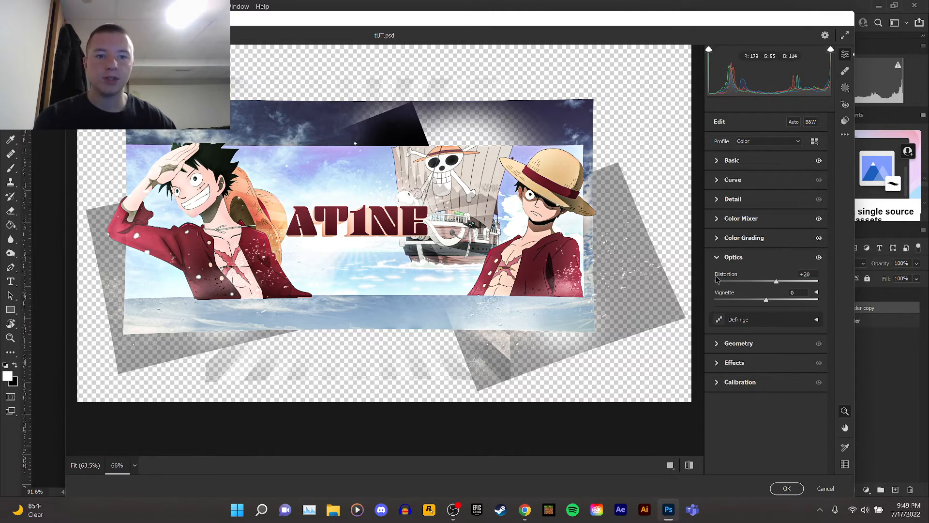
click(719, 258)
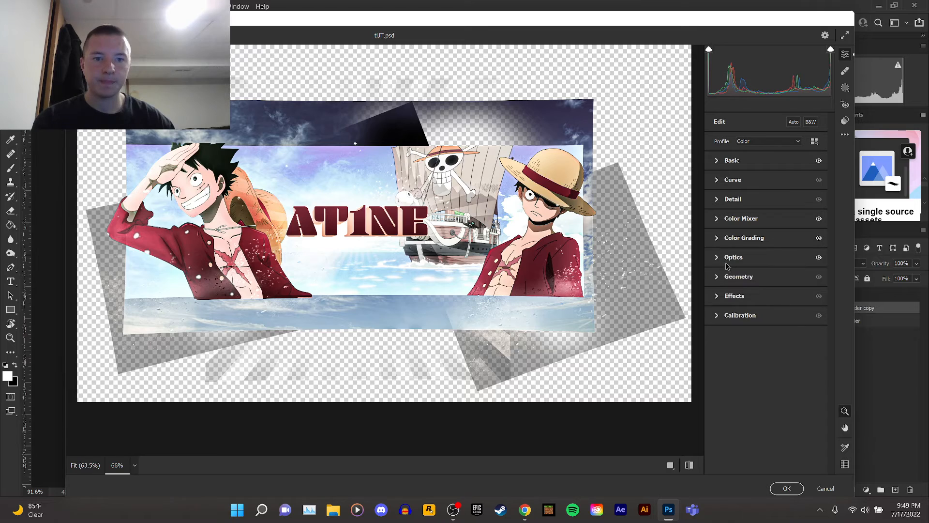
Add Grain of 38 under Effects, checking it at 200% zoom, and apply the Camera Raw Filter.
click(718, 297)
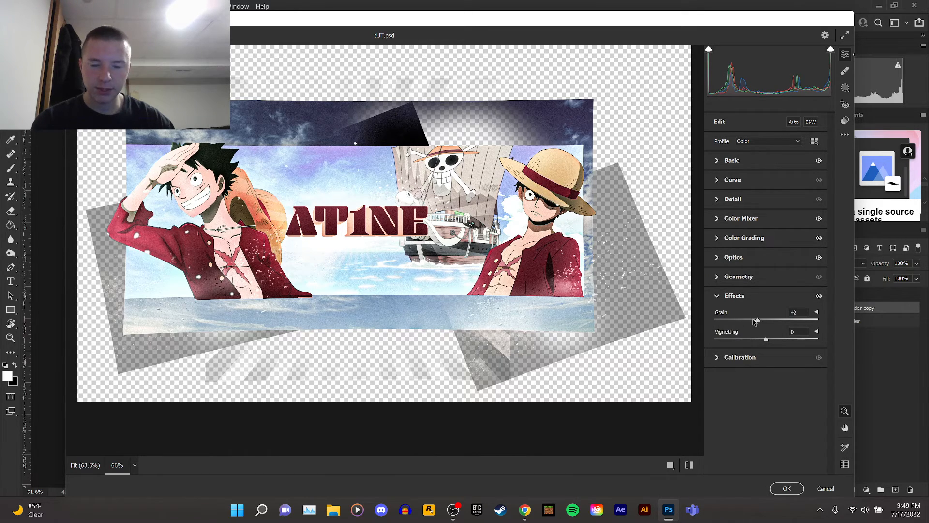
click(135, 465)
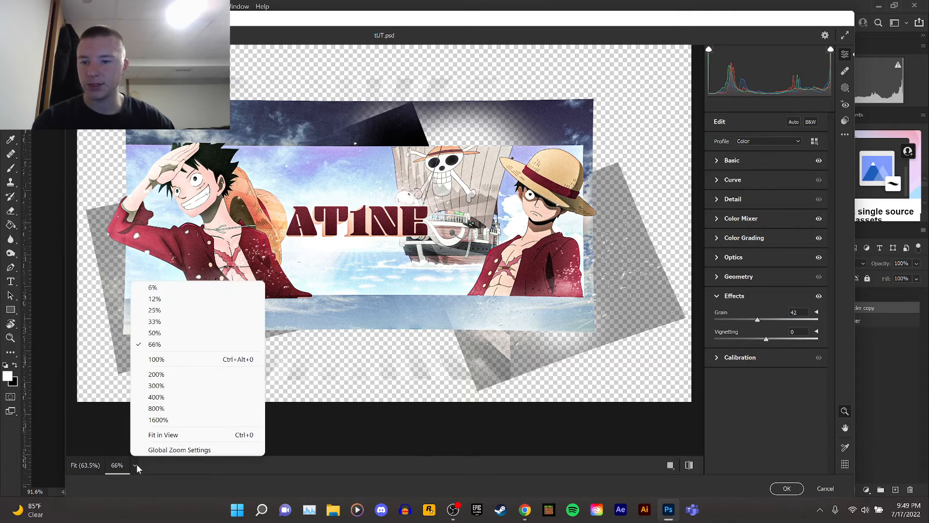
click(183, 374)
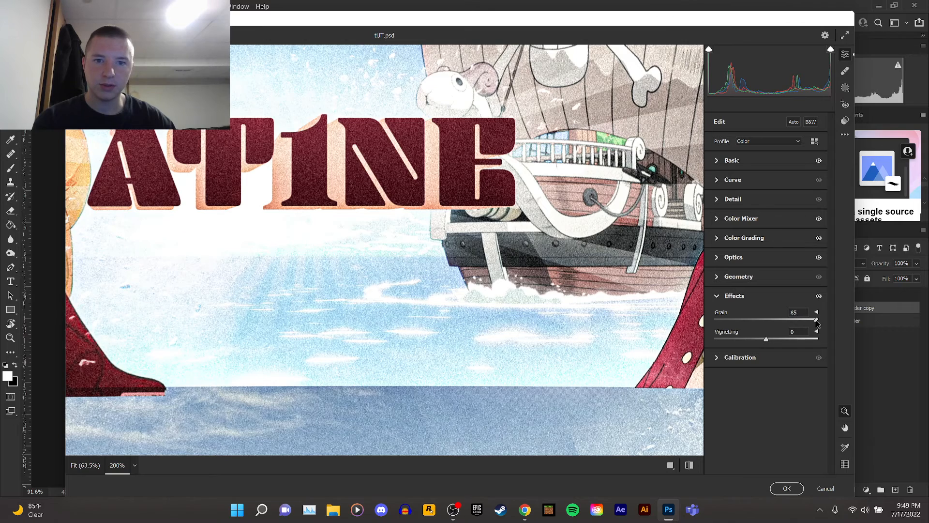
drag(820, 322, 783, 322)
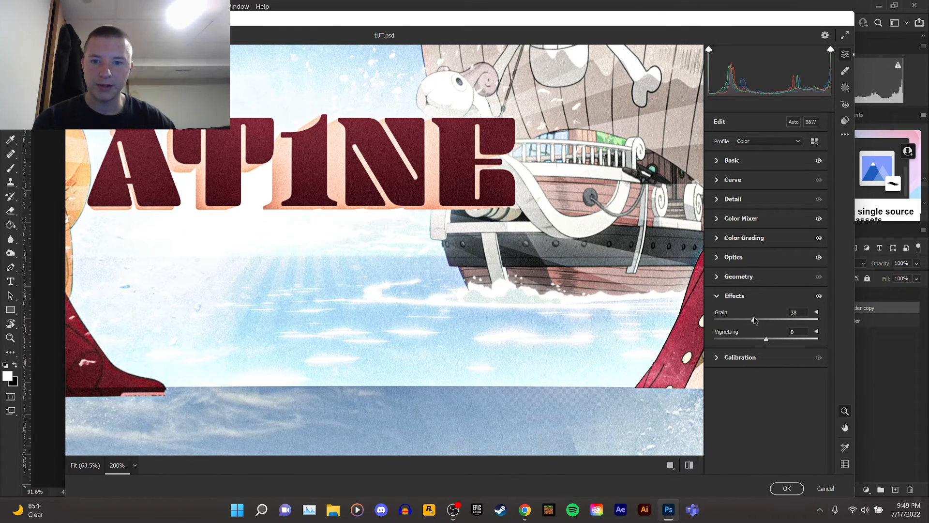
click(797, 485)
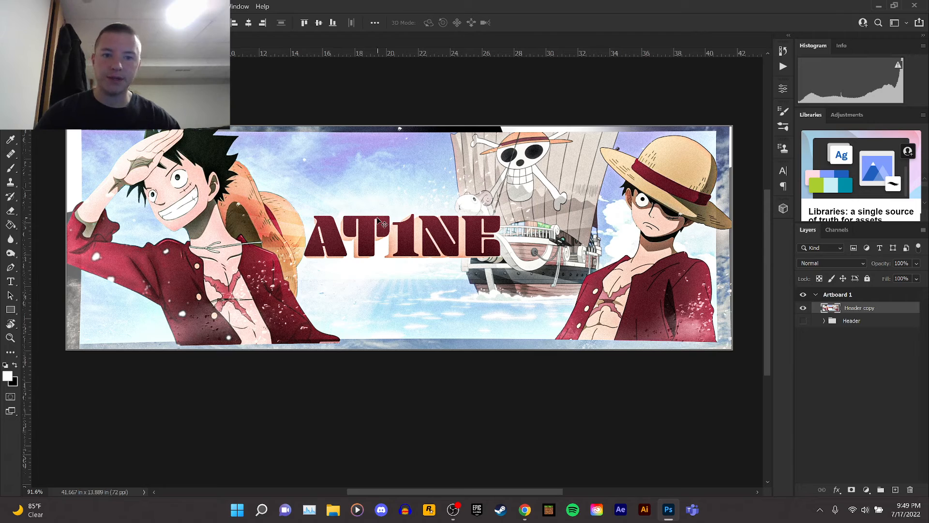
key(ctrl+t)
scroll(382, 220, down, 2)
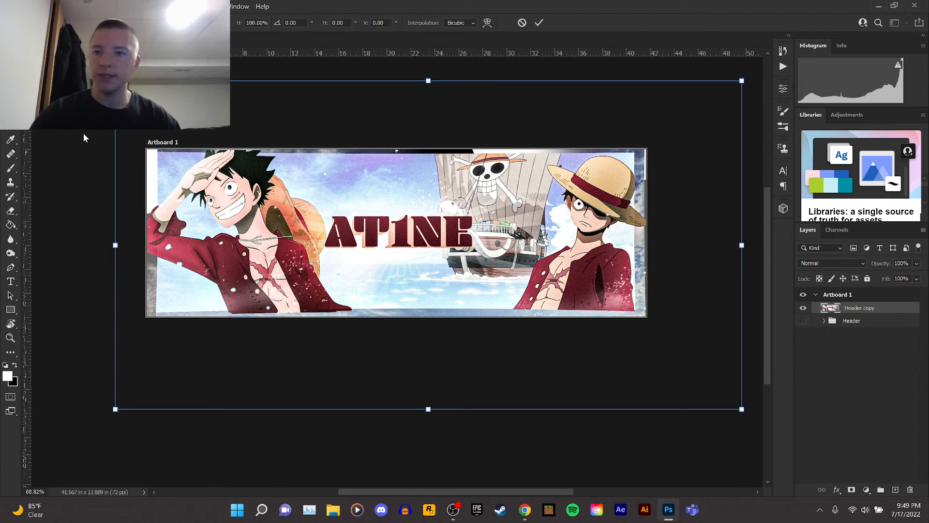
key(Return)
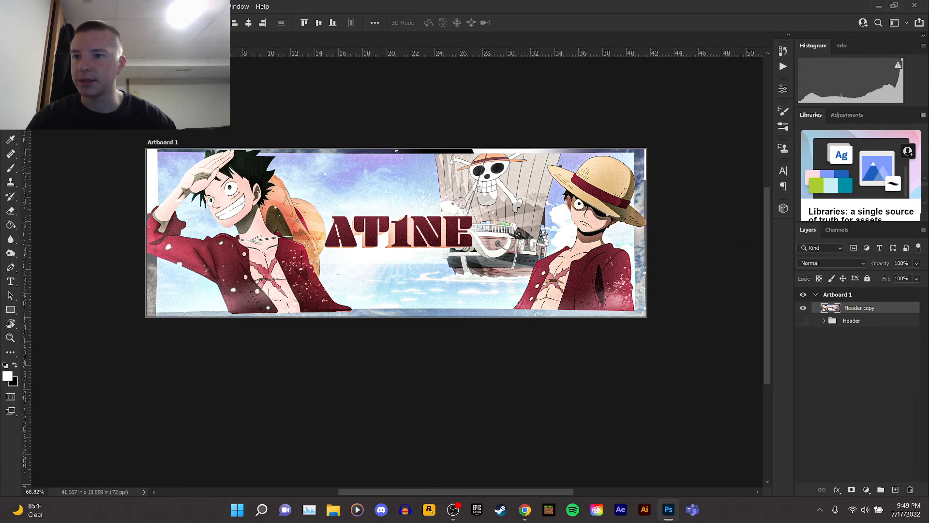
key(c)
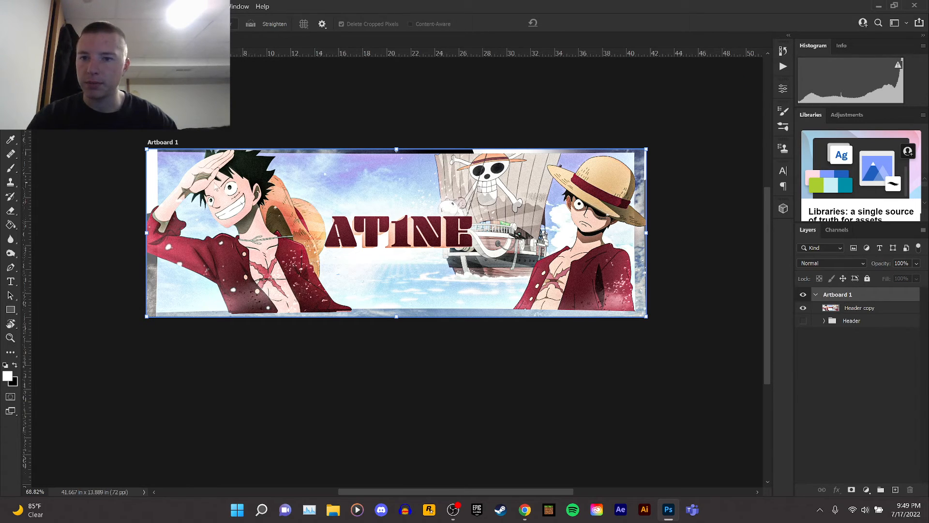
right_click(216, 185)
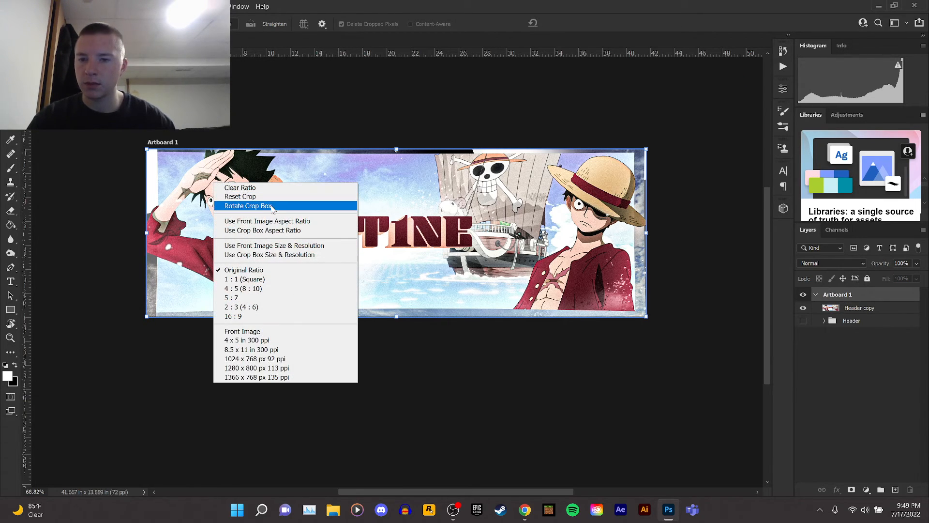
click(193, 247)
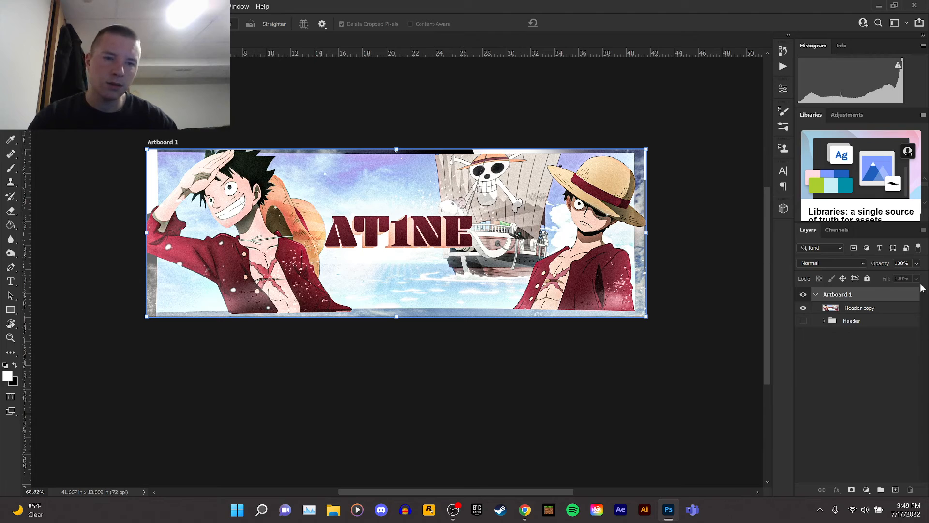
click(852, 306)
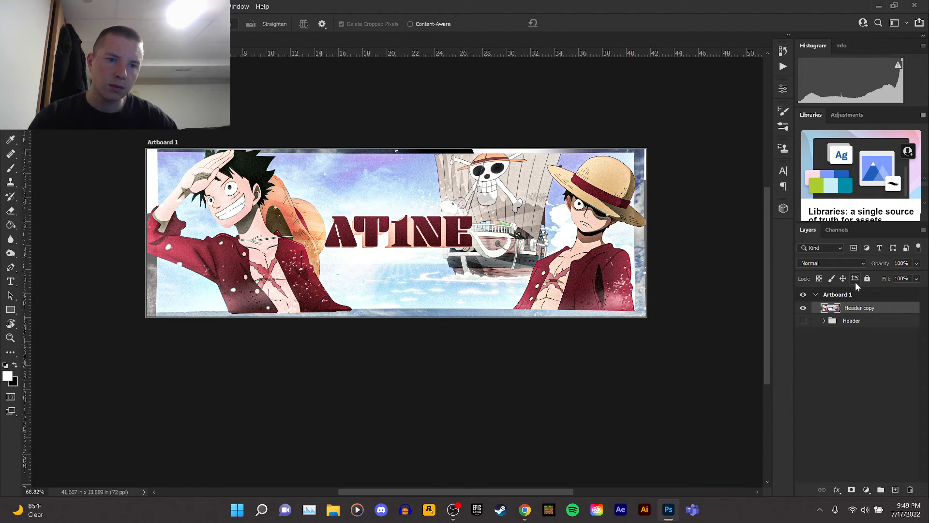
click(840, 294)
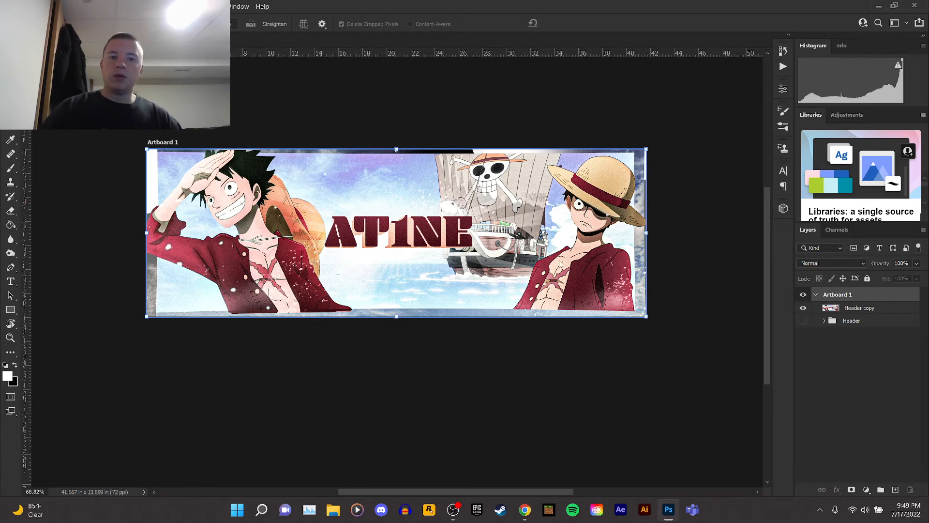
Move and scale the Header copy layer to about 108% so it fills the artboard.
key(v)
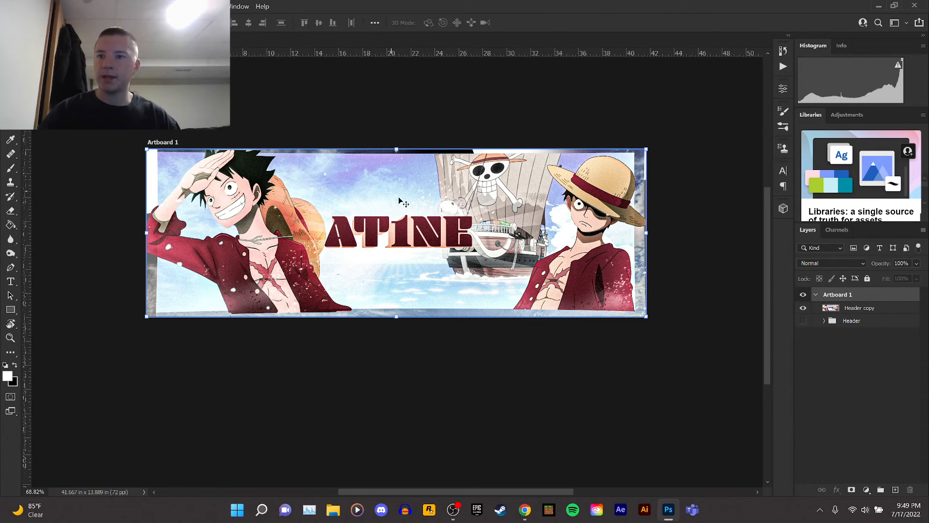
click(401, 203)
drag(324, 198, 323, 199)
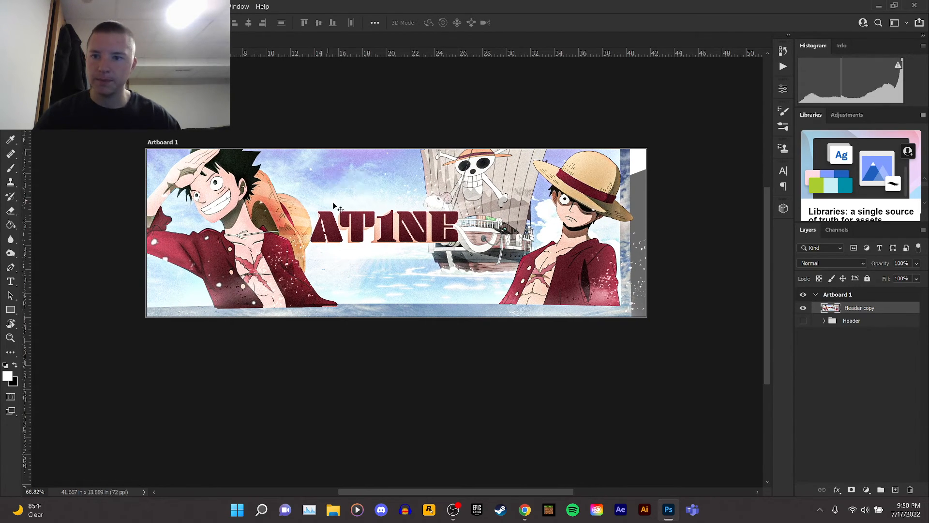
key(ctrl+t)
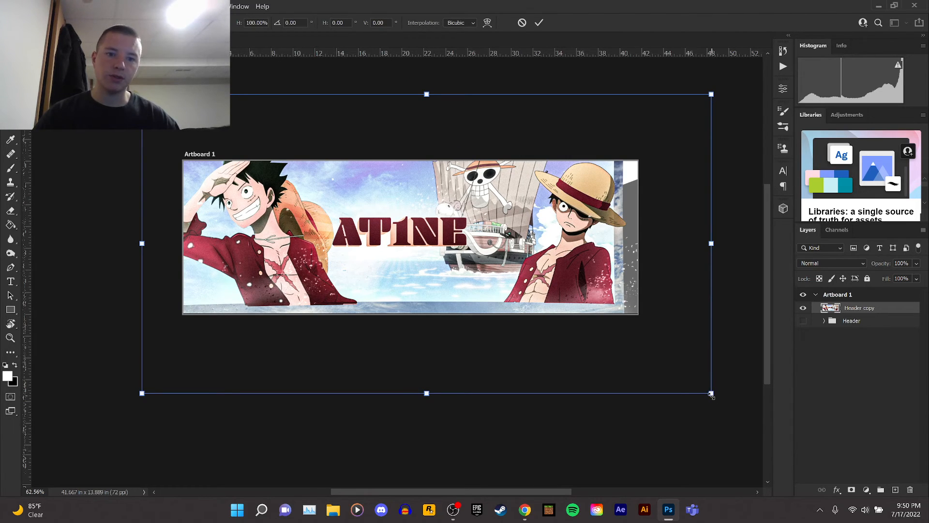
drag(711, 394, 754, 423)
drag(550, 260, 540, 258)
key(Return)
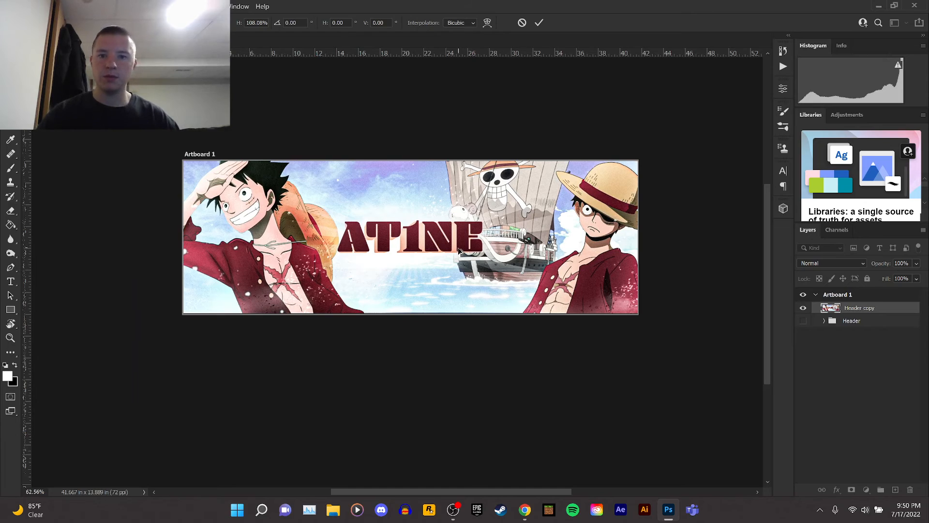
Nudge the Header copy layer slightly left to recentre it in the artboard.
scroll(459, 251, up, 5)
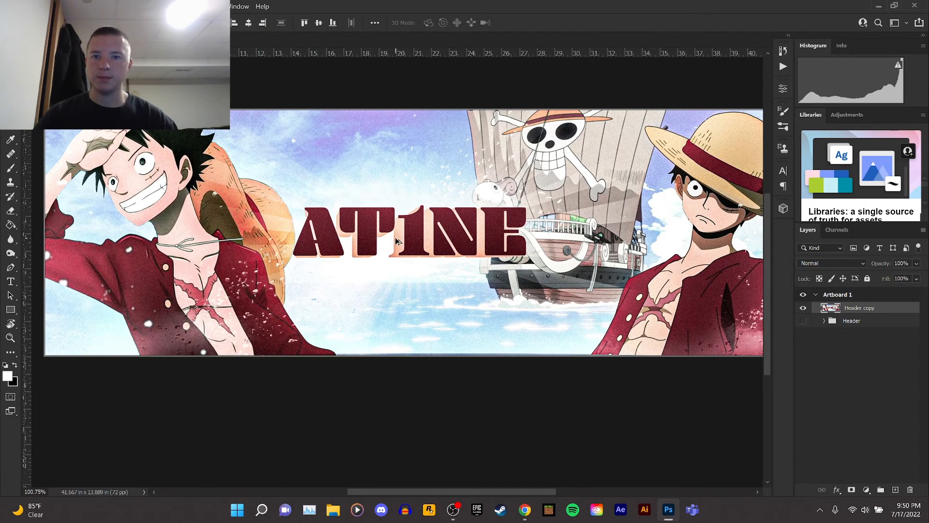
scroll(396, 239, down, 1)
scroll(396, 238, up, 1)
scroll(400, 241, down, 1)
drag(421, 240, 410, 241)
drag(413, 240, 413, 241)
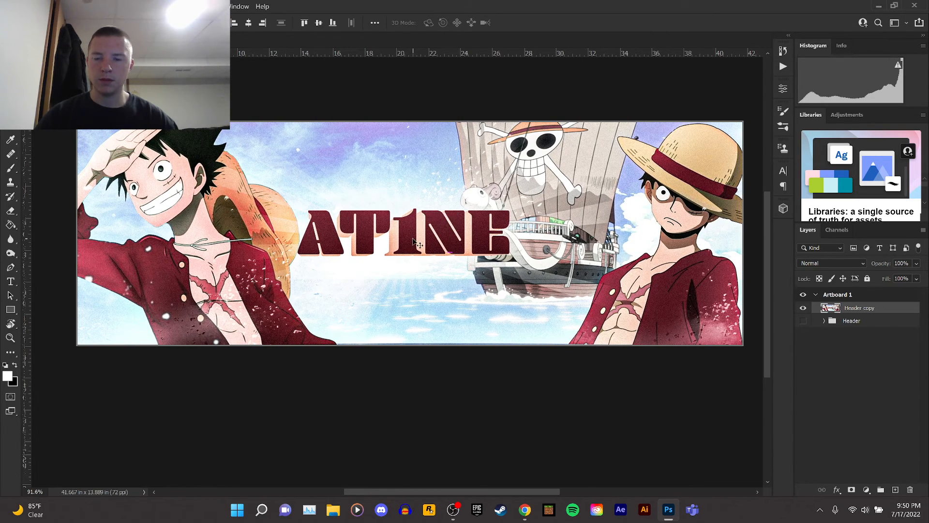
Free-transform the Header copy layer again, slightly adjusting its corners so it covers the artboard edges.
key(ctrl+t)
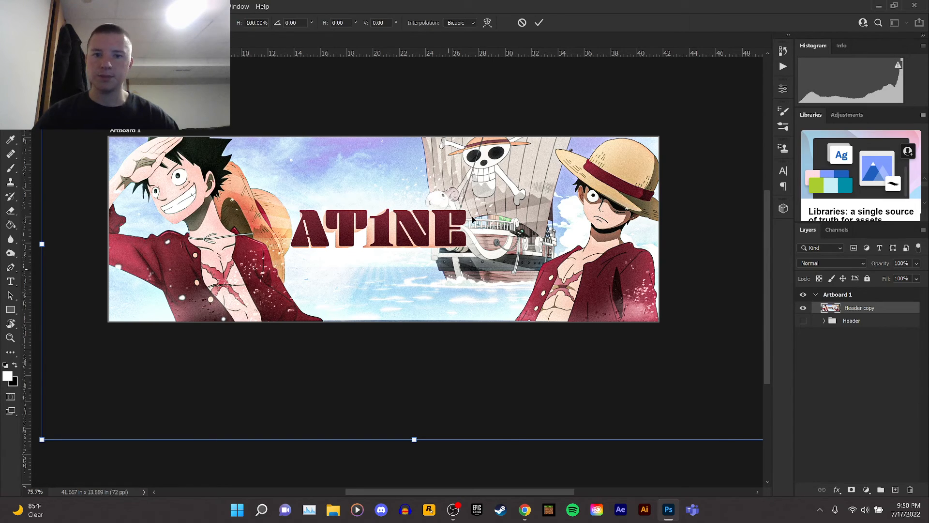
scroll(436, 116, down, 1)
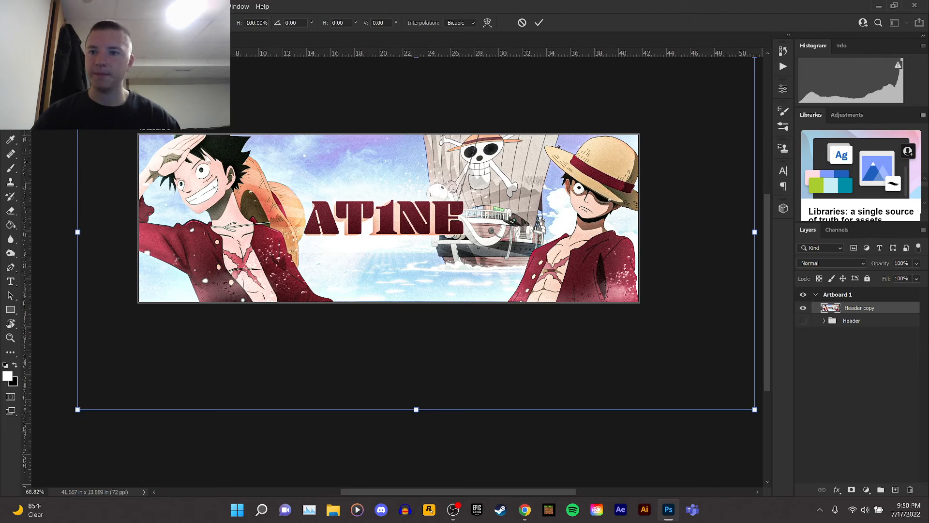
drag(767, 226, 767, 216)
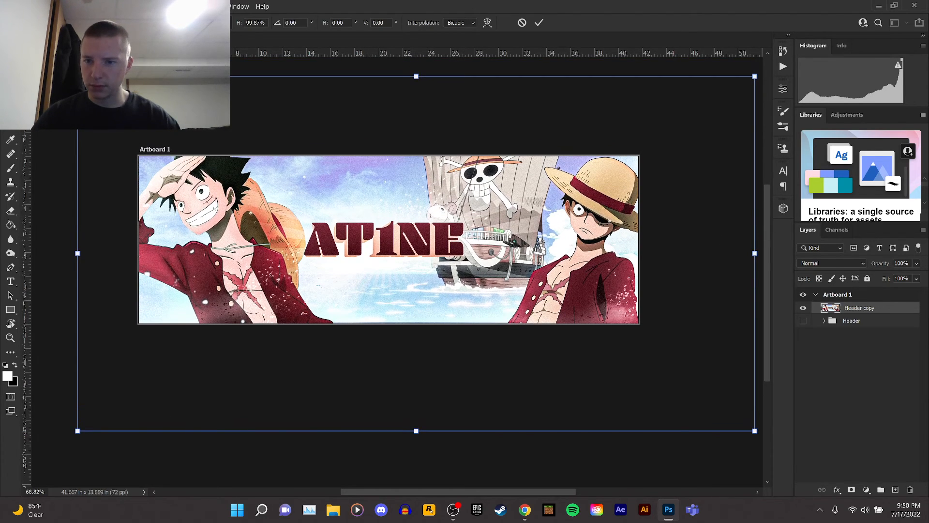
mouse_move(78, 76)
mouse_down()
mouse_move(91, 84)
mouse_move(77, 76)
mouse_up()
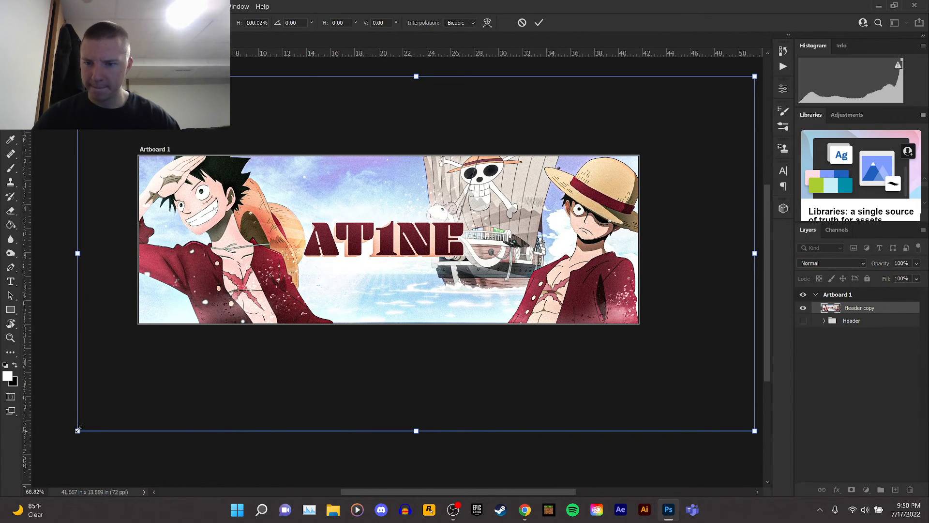
drag(77, 430, 74, 433)
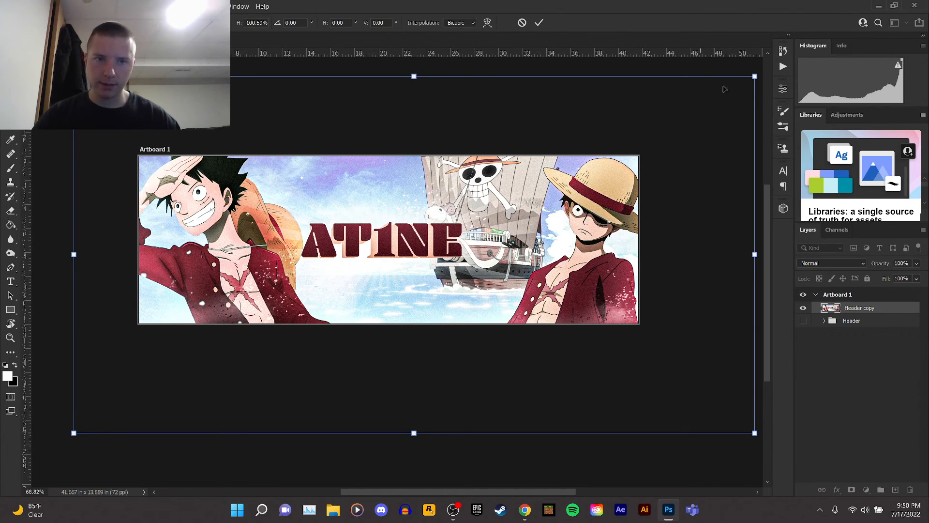
drag(754, 77, 756, 76)
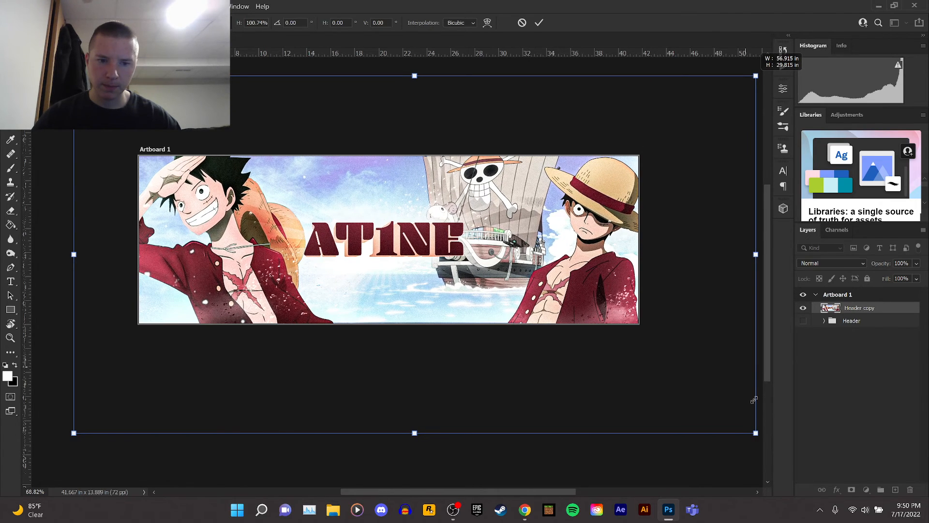
drag(756, 433, 756, 434)
key(Return)
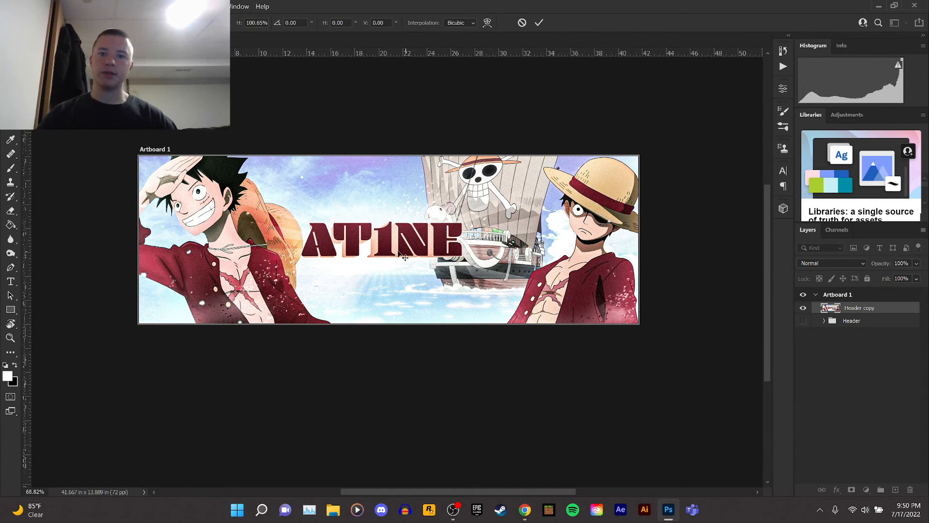
Open Save for Web and set the export format to PNG-24.
scroll(357, 241, up, 3)
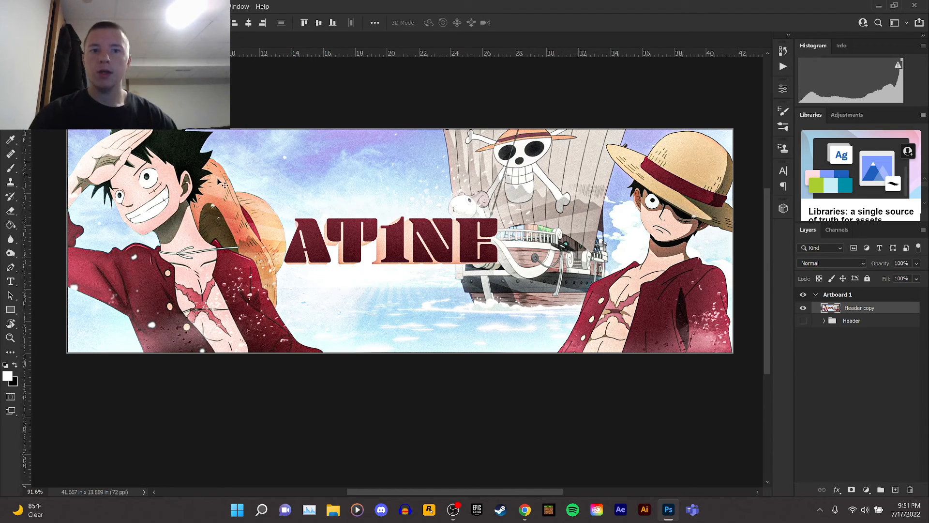
click(22, 6)
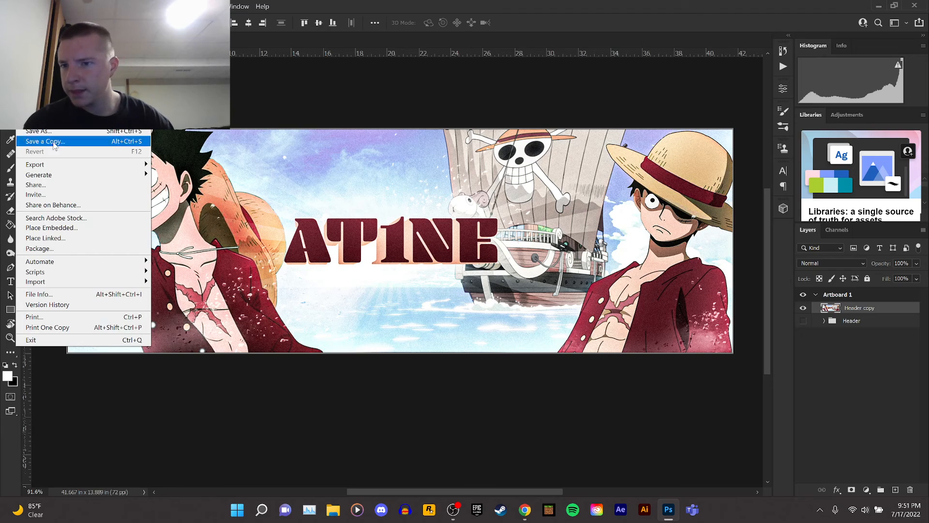
mouse_move(53, 164)
click(230, 201)
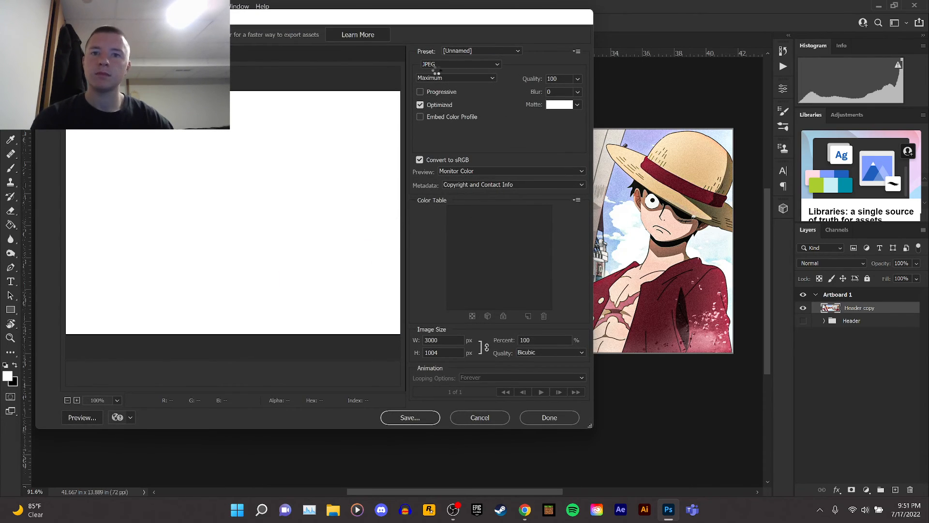
click(452, 65)
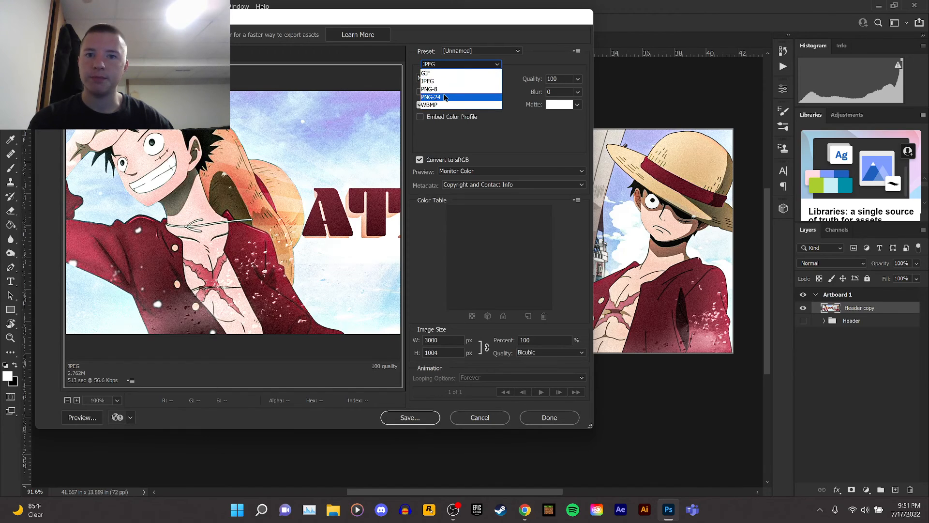
click(443, 98)
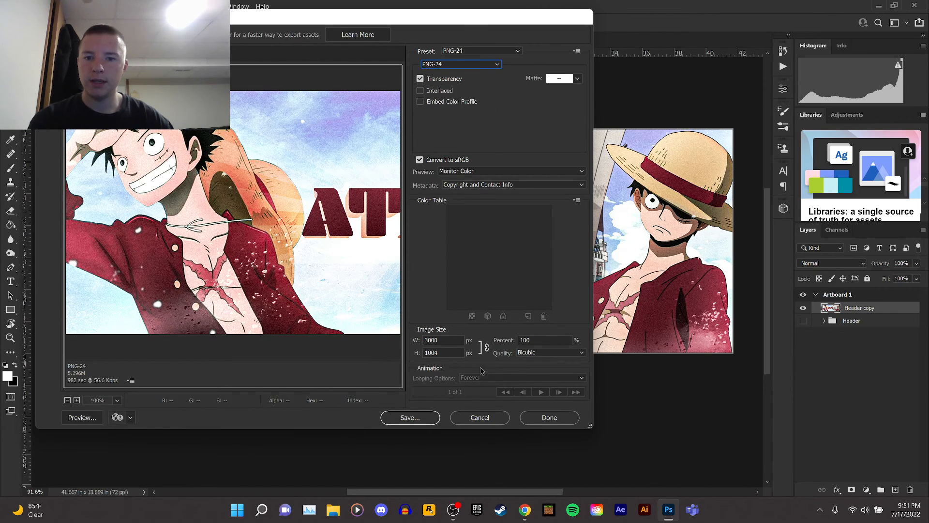
Unlink the proportions and set the export image size to 3000 x 1000 px.
click(449, 352)
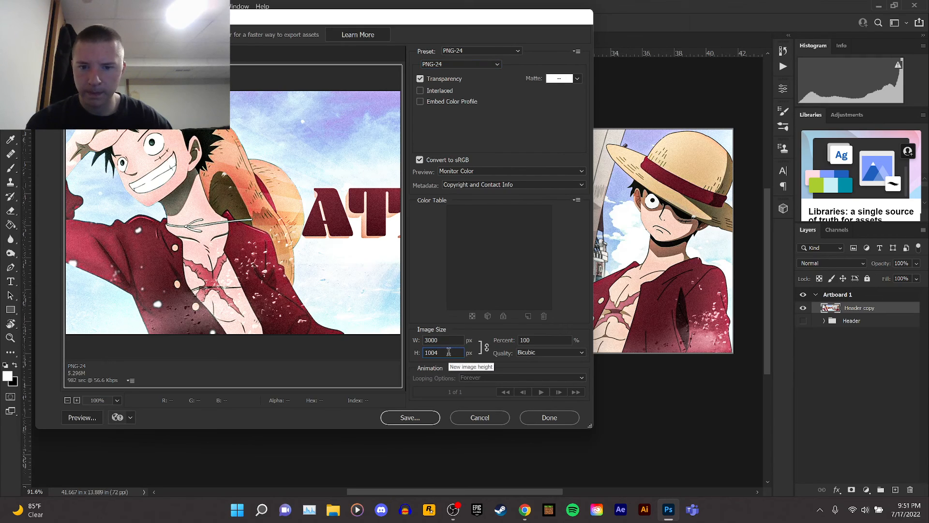
key(BackSpace)
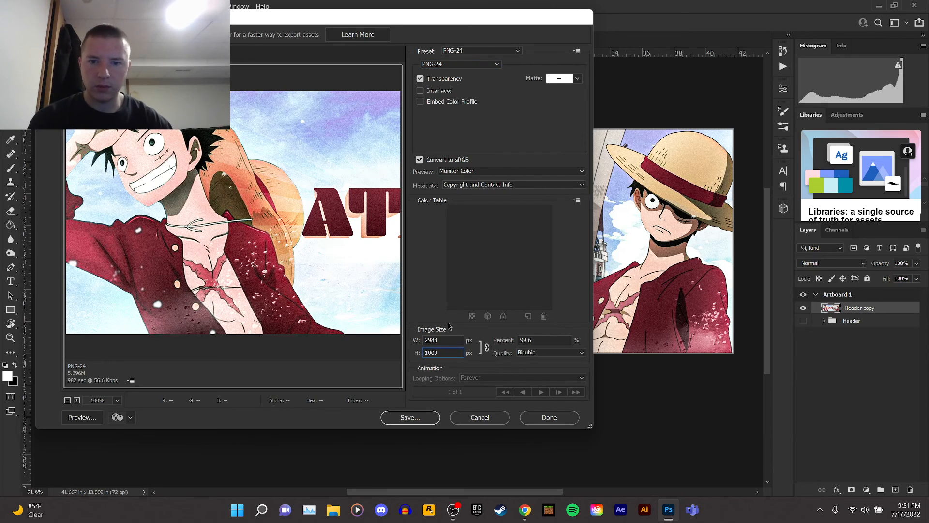
click(487, 347)
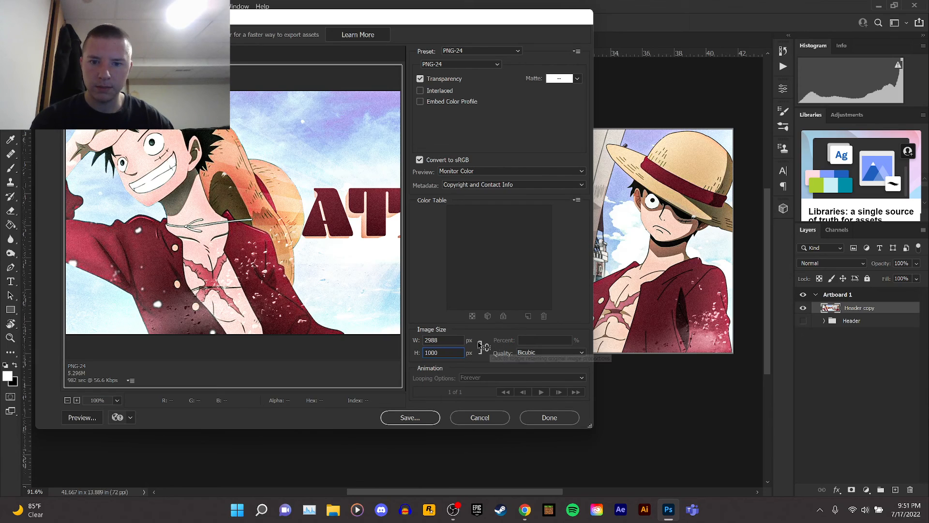
key(Tab)
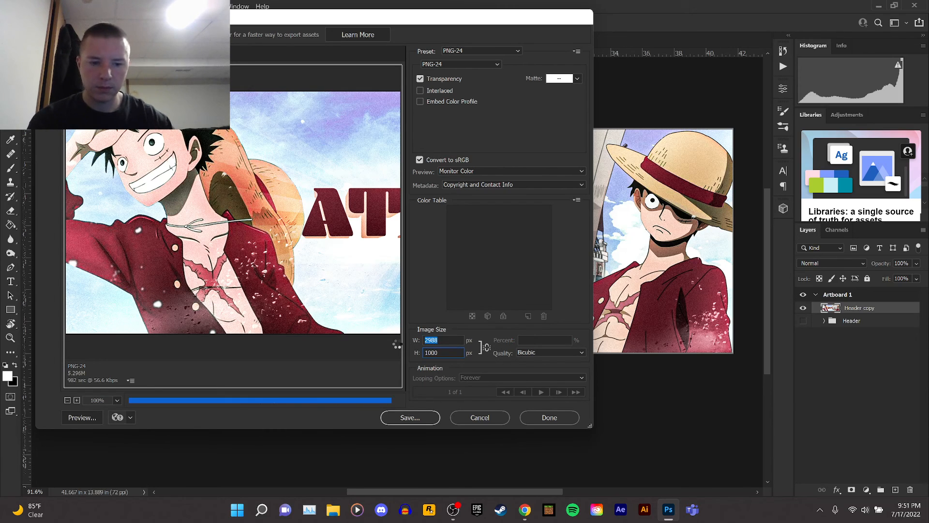
text(3000)
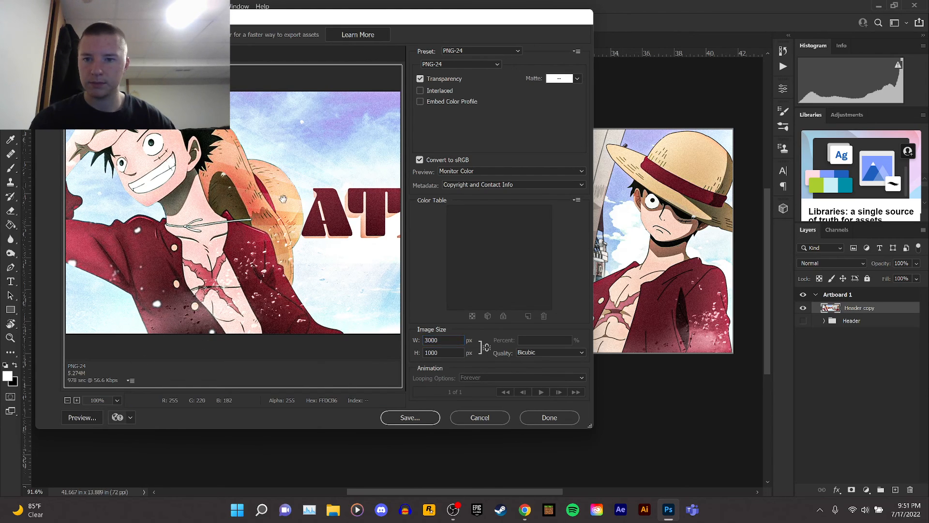
Save the exported banner as tUT.png in the chosen folder.
drag(296, 186, 87, 193)
drag(332, 189, 232, 191)
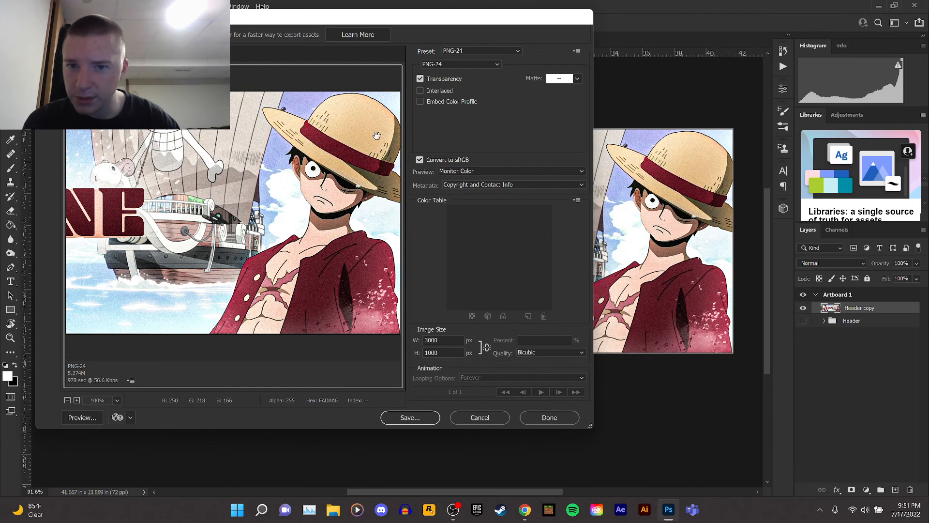
drag(116, 167, 387, 157)
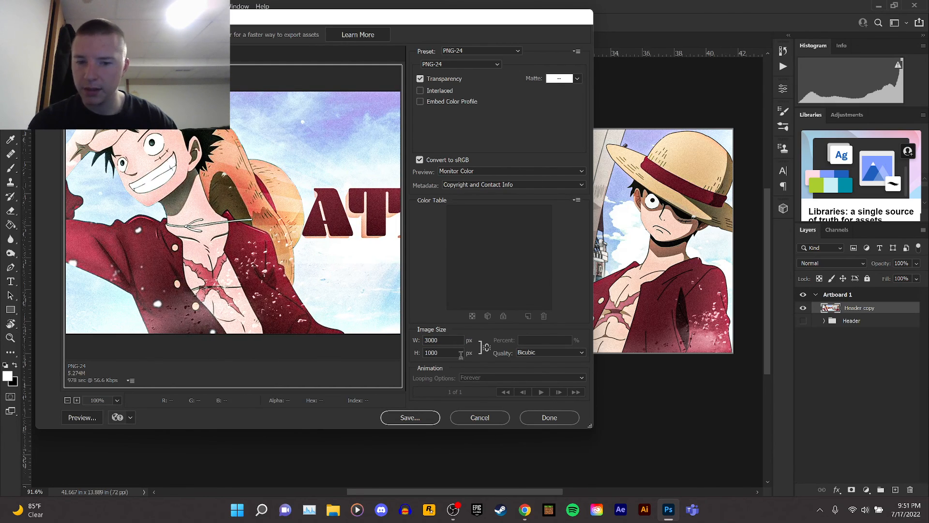
click(420, 425)
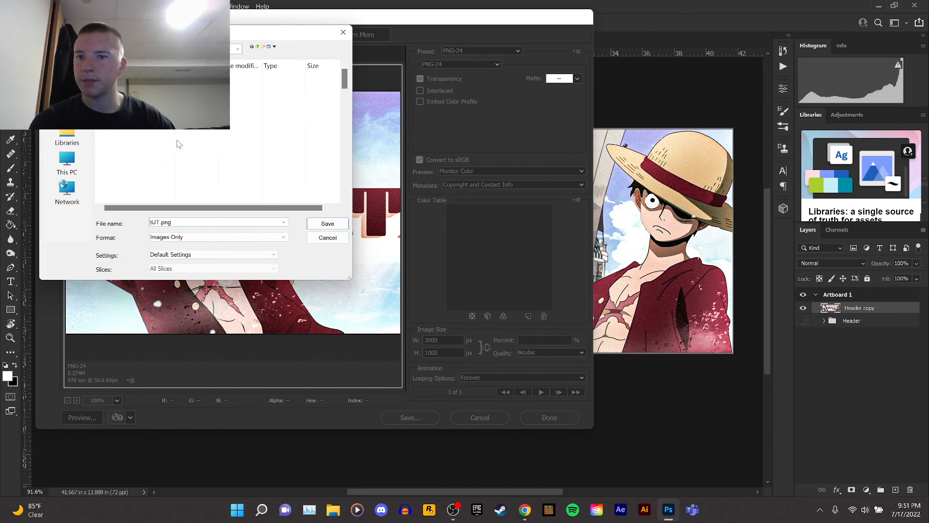
double_click(140, 86)
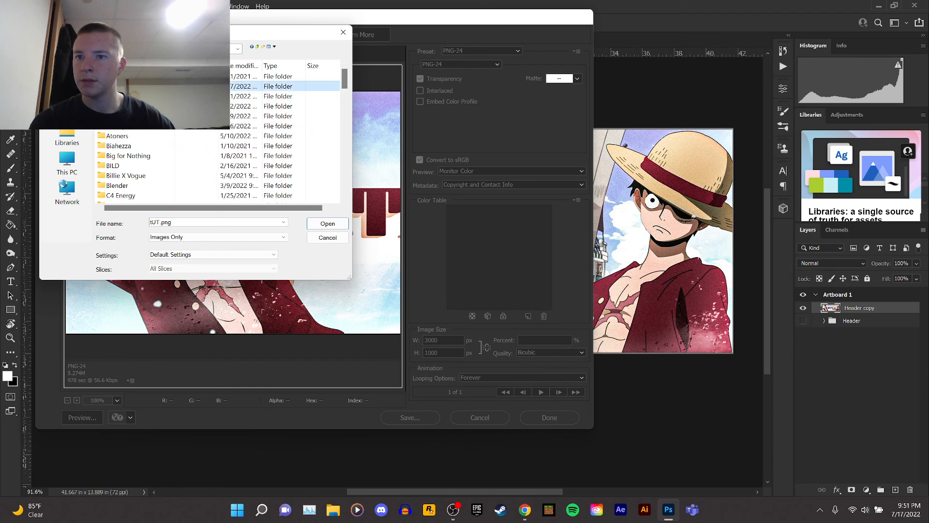
click(191, 220)
click(328, 223)
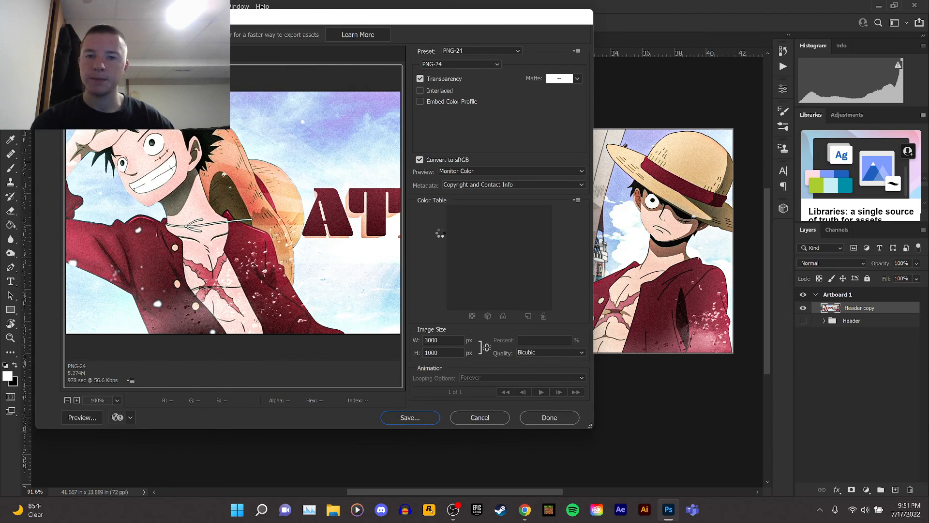